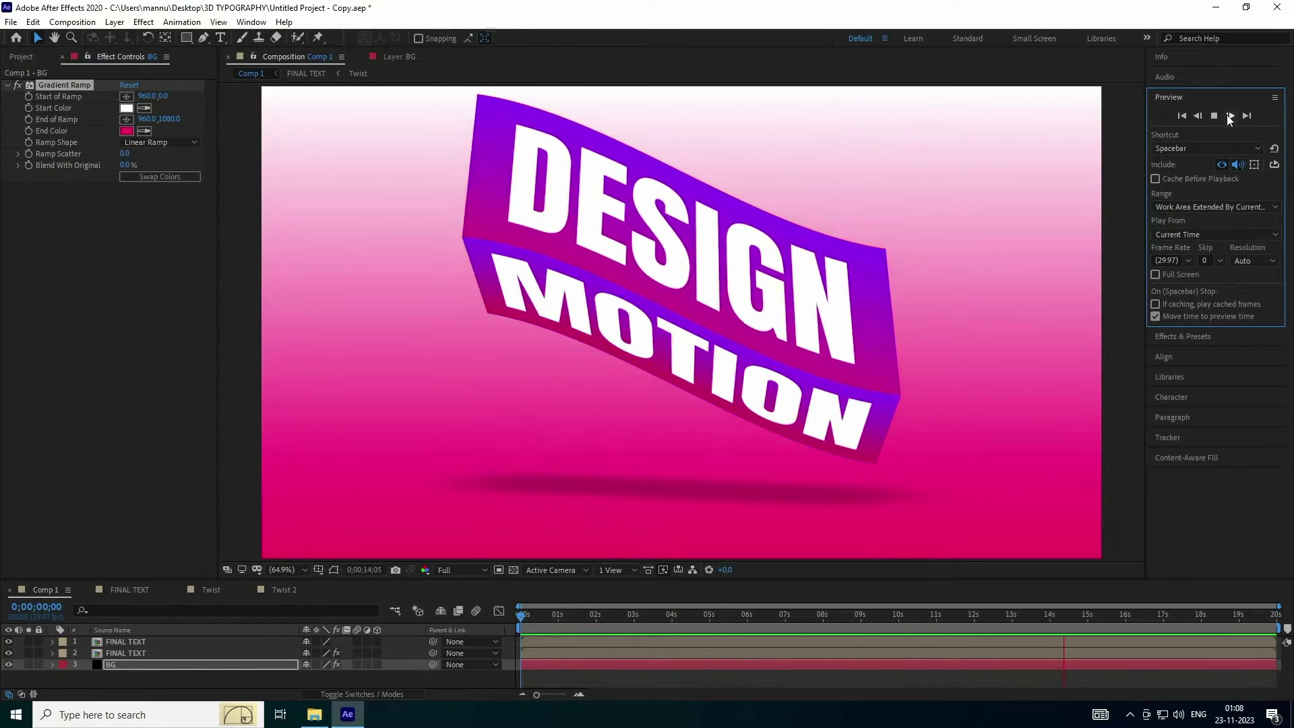
Stop the preview playback and start a new project without saving the changes to the open one.
key("space")
left_click(10, 22)
mouse_move(34, 37)
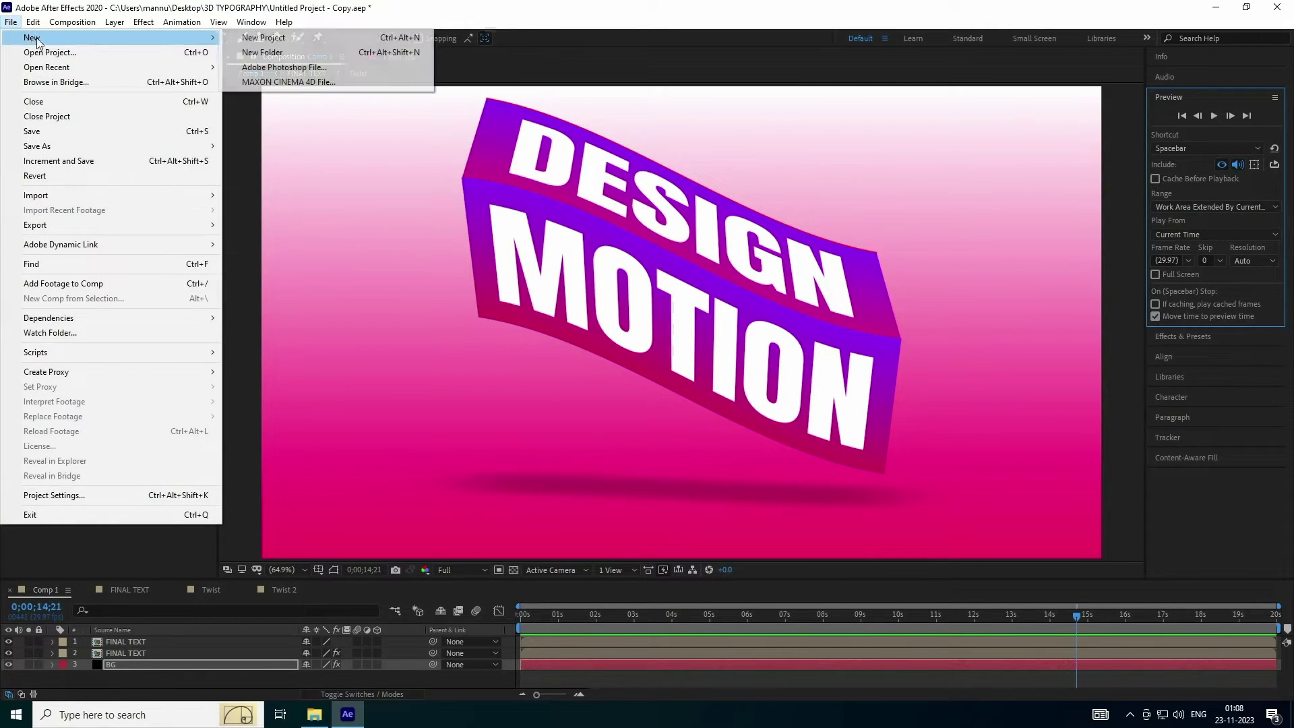
left_click(253, 38)
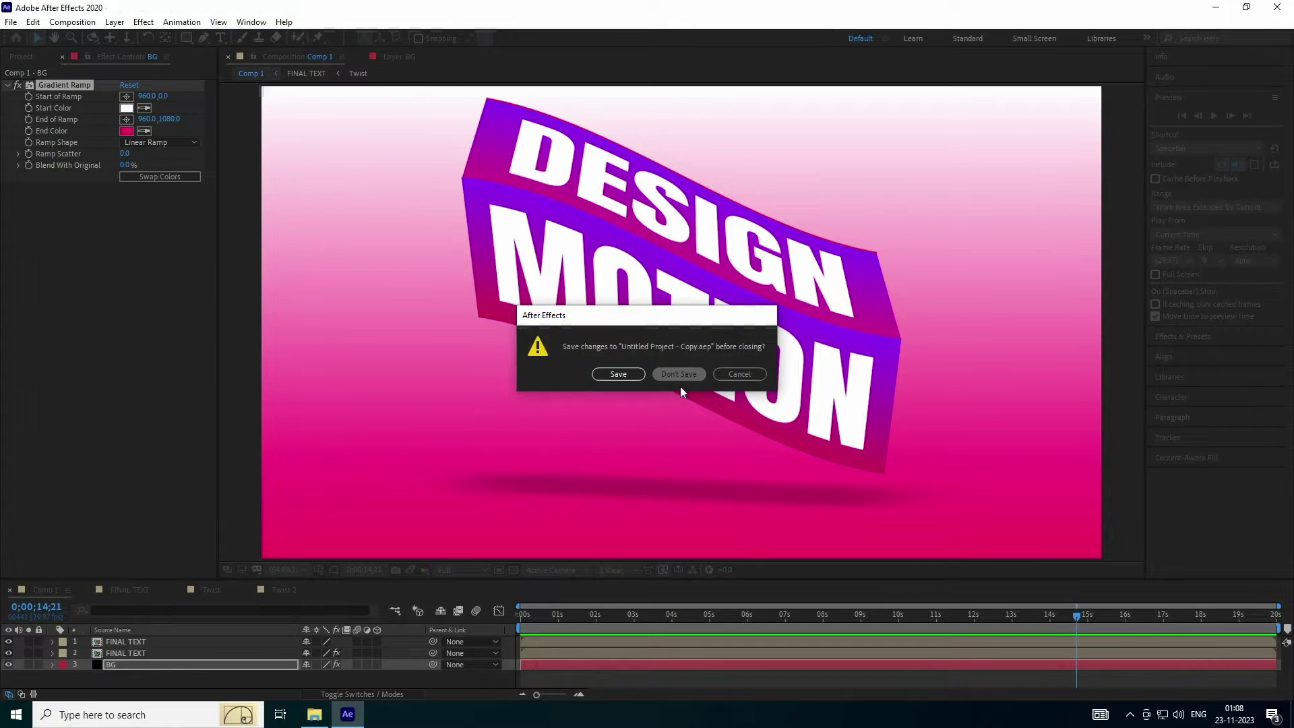
left_click(679, 374)
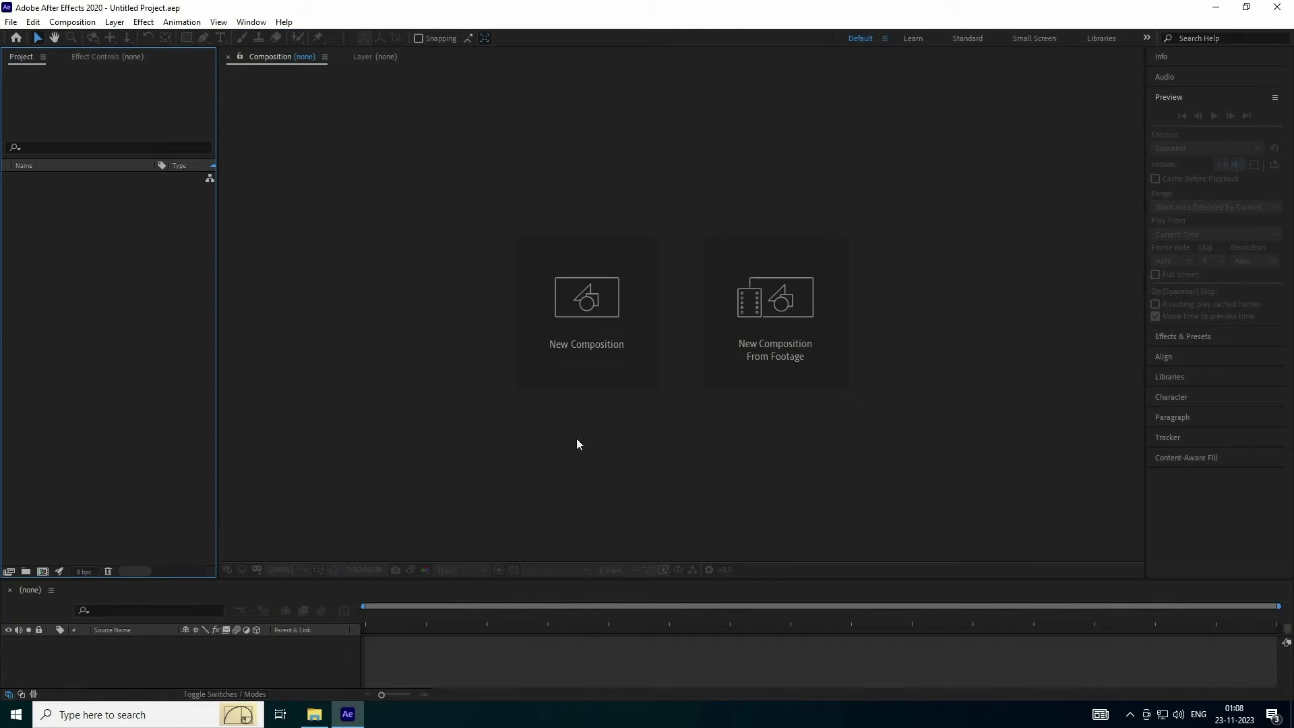
Create a new composition with a duration of 0;00;15;00, keeping the HDTV 1080 29.97 preset.
left_click(586, 350)
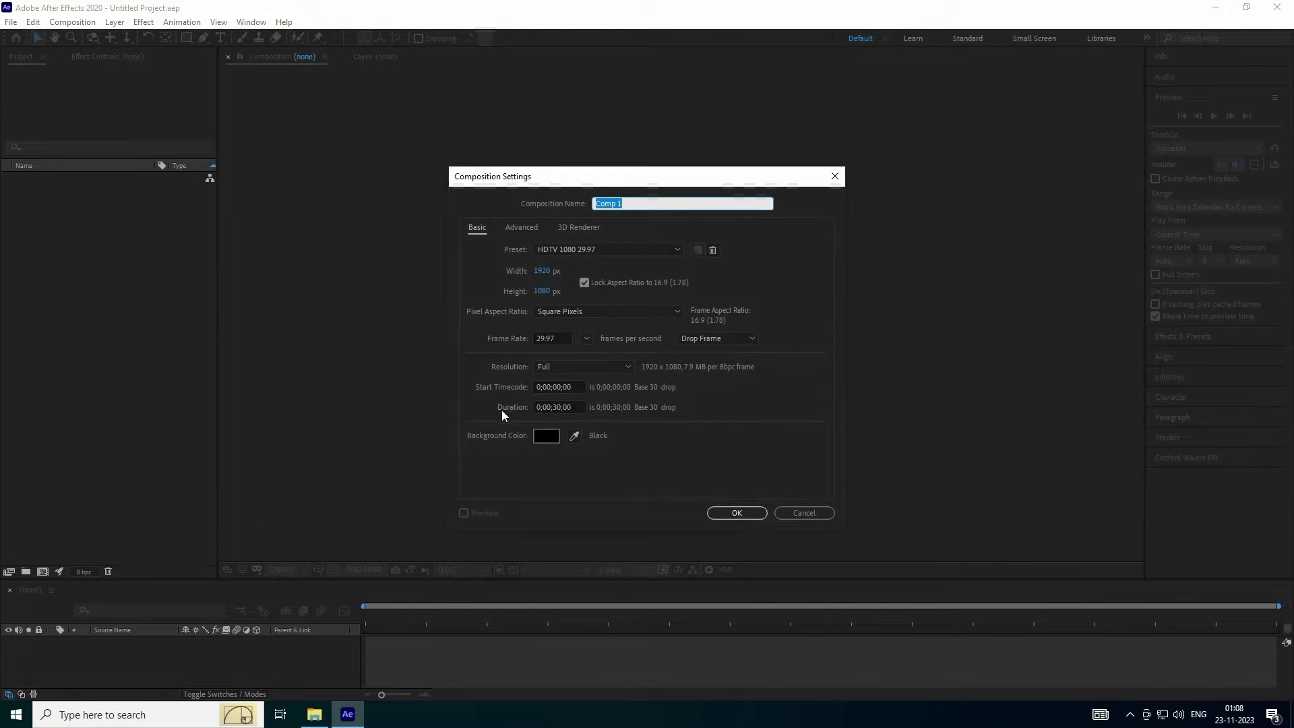
left_click(552, 407)
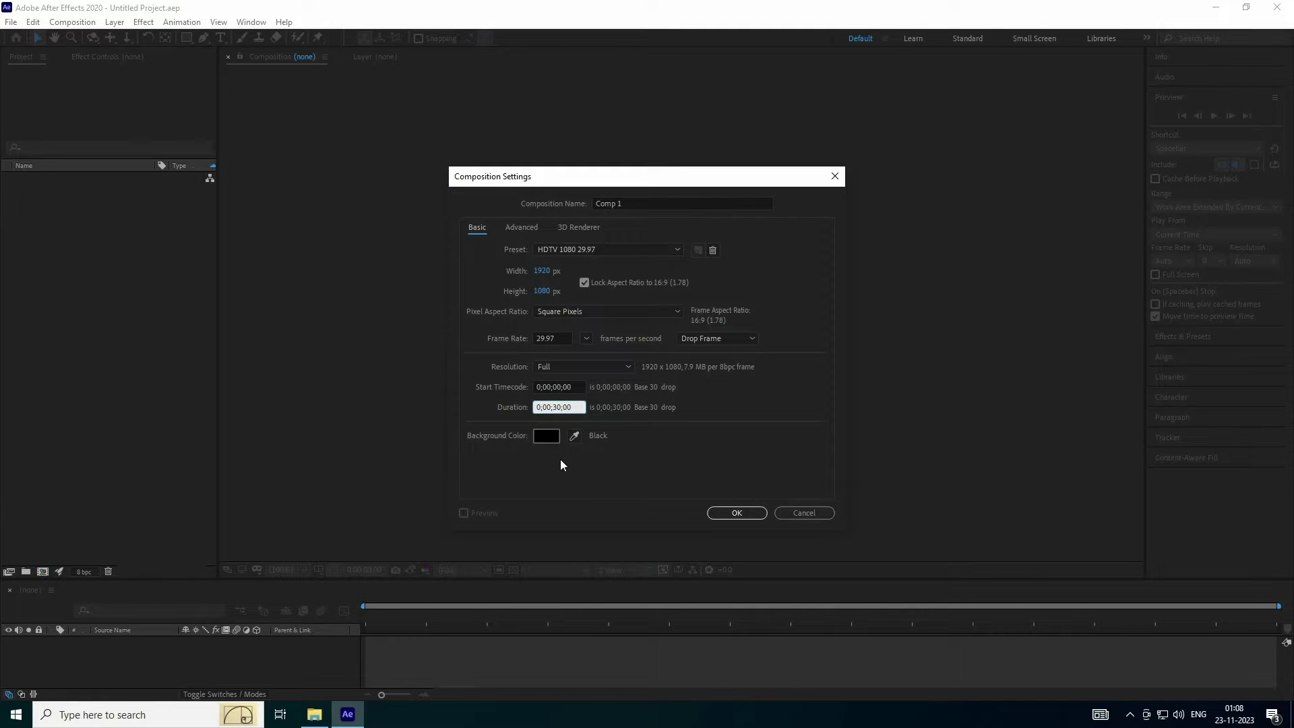
key("shift+Right")
key("shift+Right")
type("15")
left_click(729, 512)
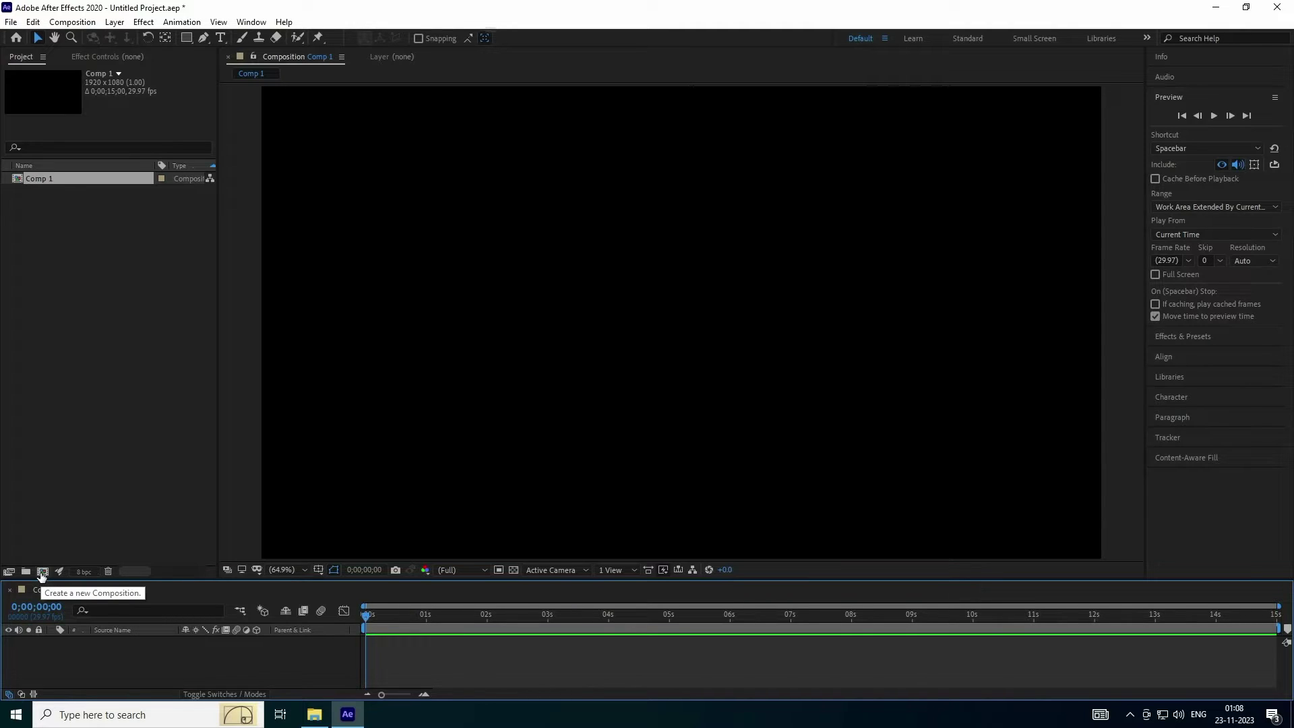
Create a second composition named TEXT with the aspect ratio unlocked, 1000 px wide and 400 px high.
left_click(42, 571)
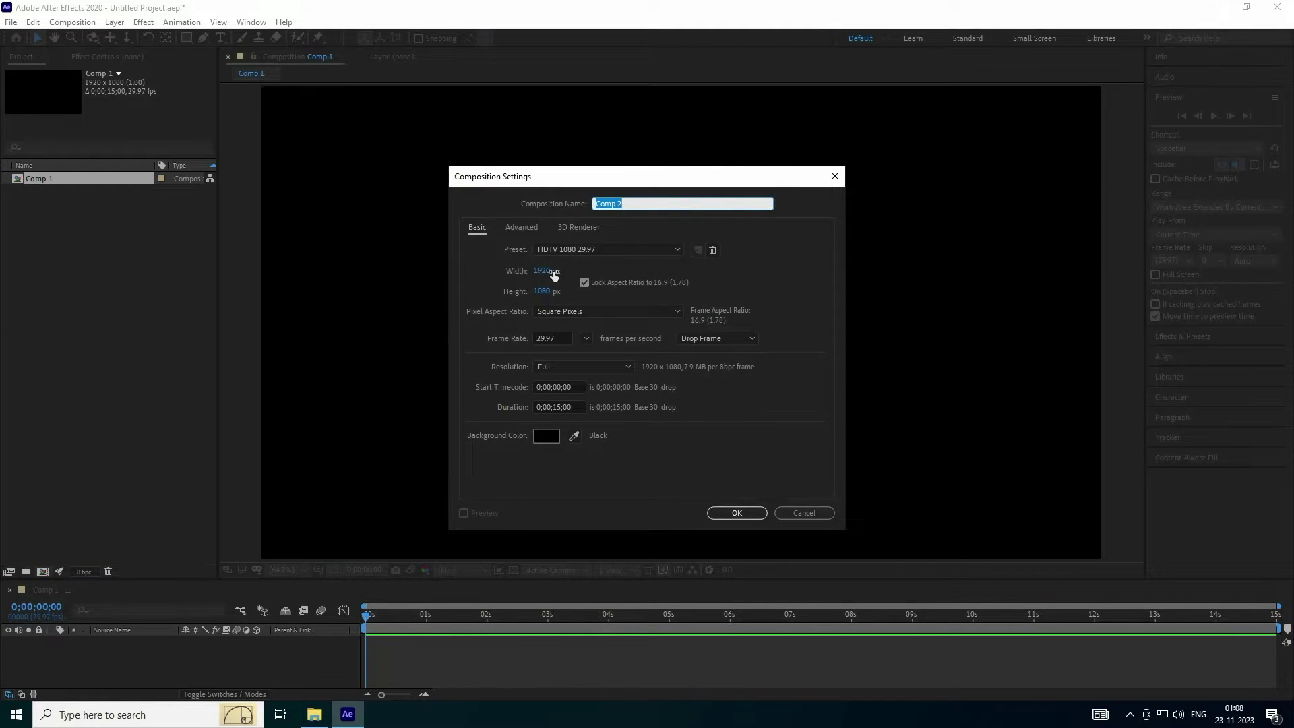
left_click(542, 272)
type("1000")
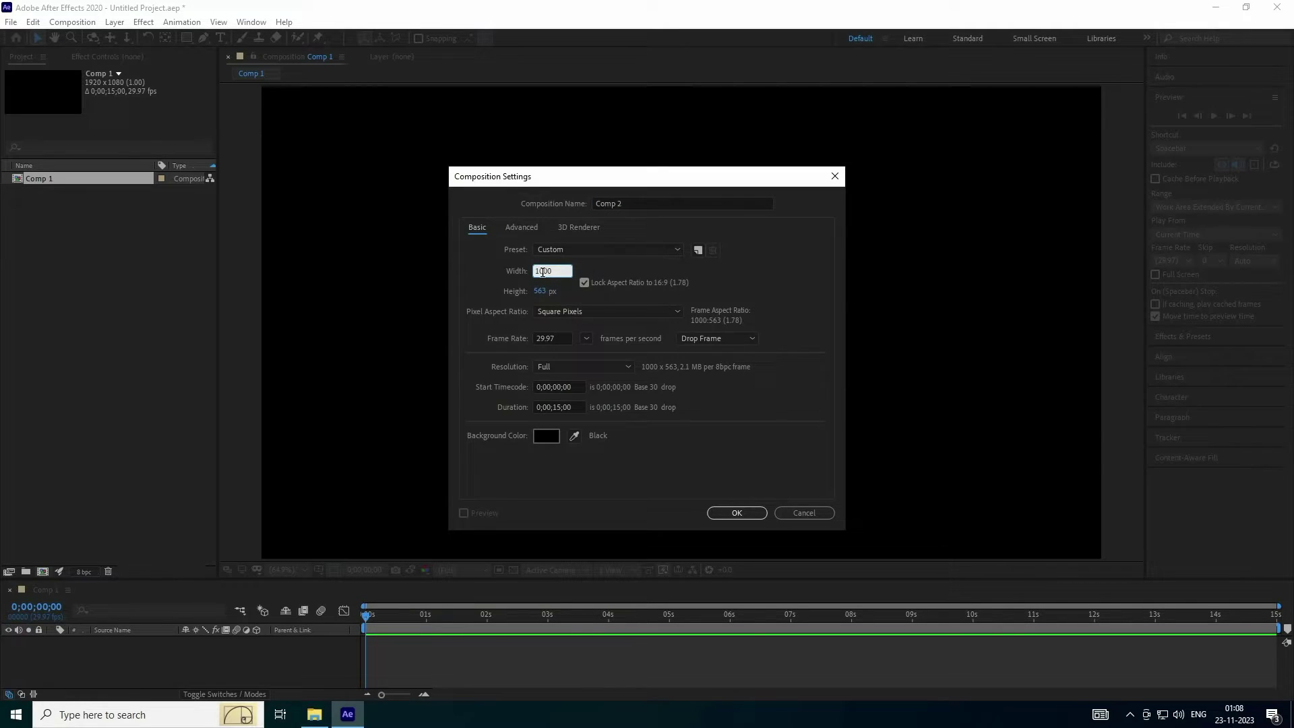
key("Tab")
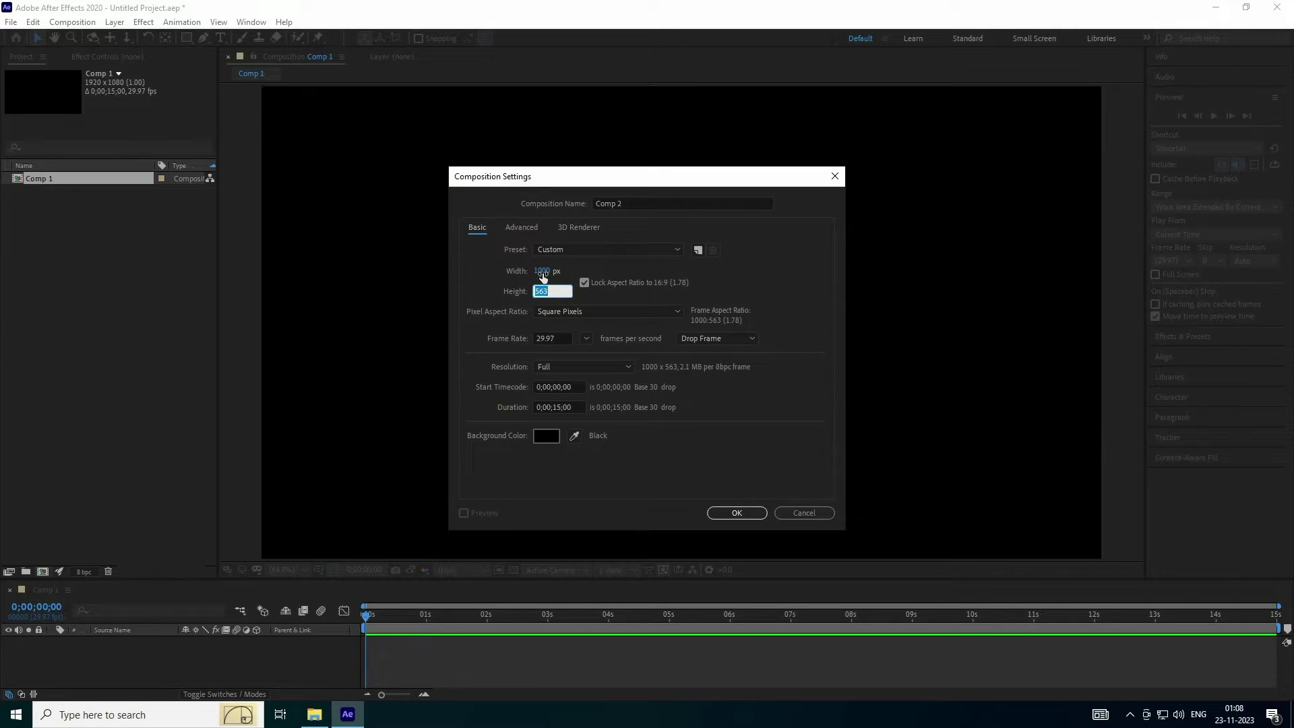
left_click(590, 283)
left_click(543, 291)
type("400")
left_click_drag(620, 210, 538, 208)
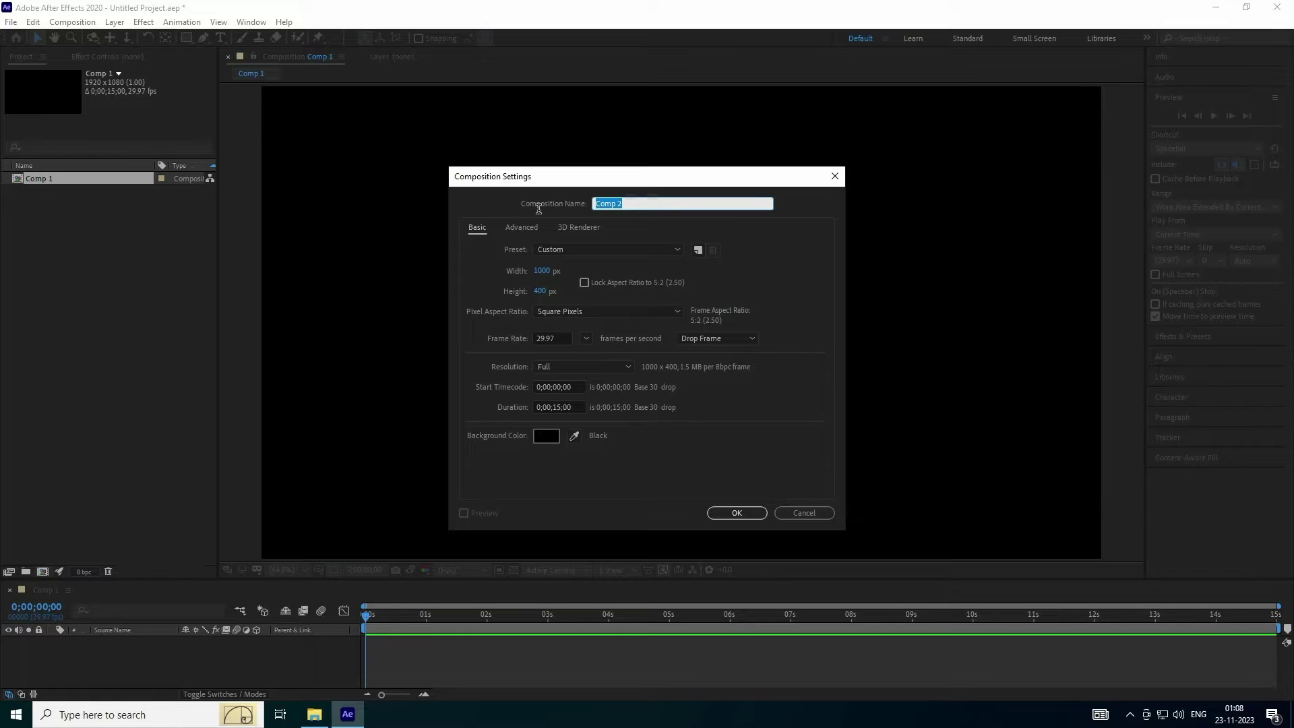
type("TEXT")
left_click(738, 513)
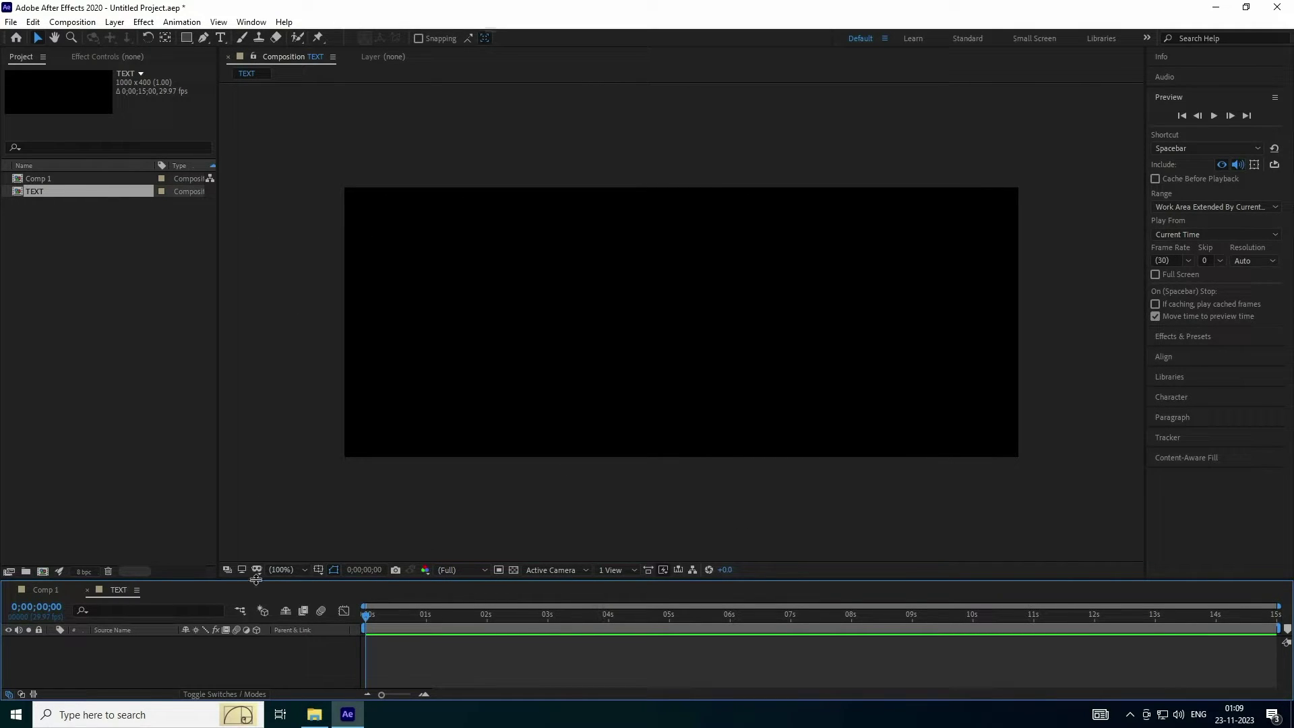
Add a solid layer named BG at full composition size to the TEXT composition.
left_click_drag(257, 583, 257, 561)
right_click(184, 636)
mouse_move(228, 489)
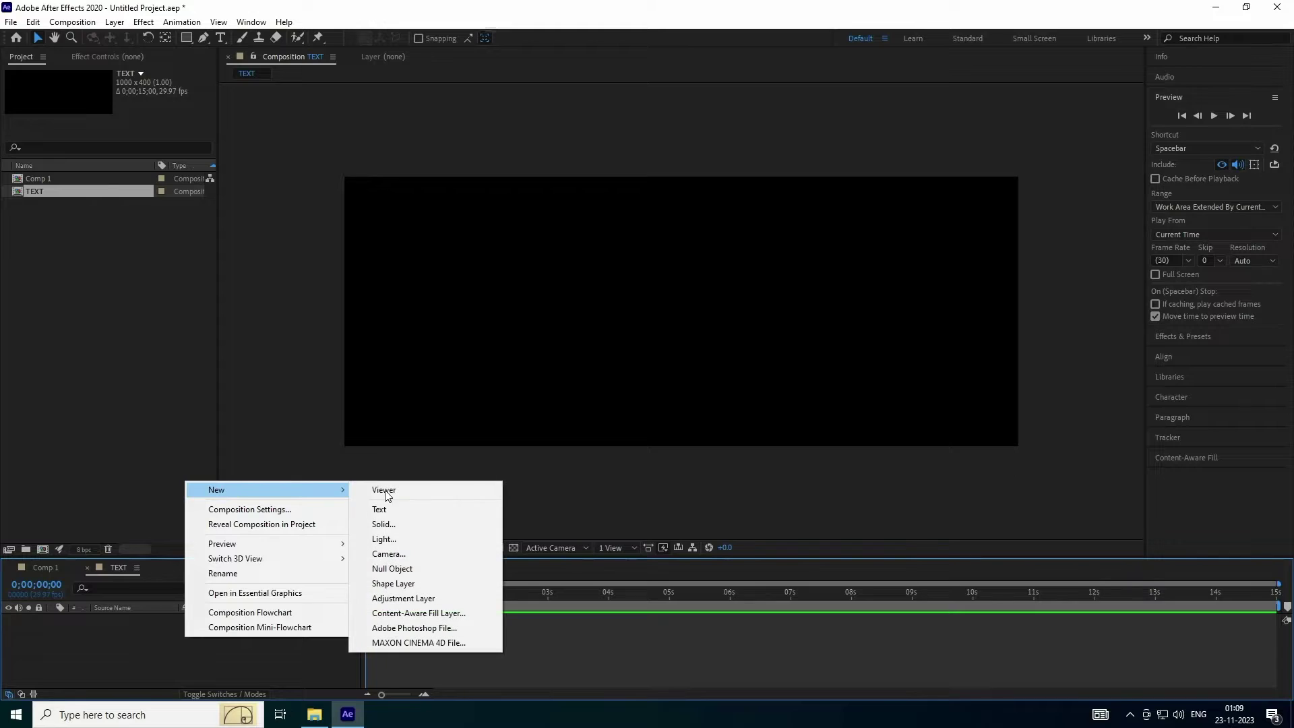
left_click(381, 523)
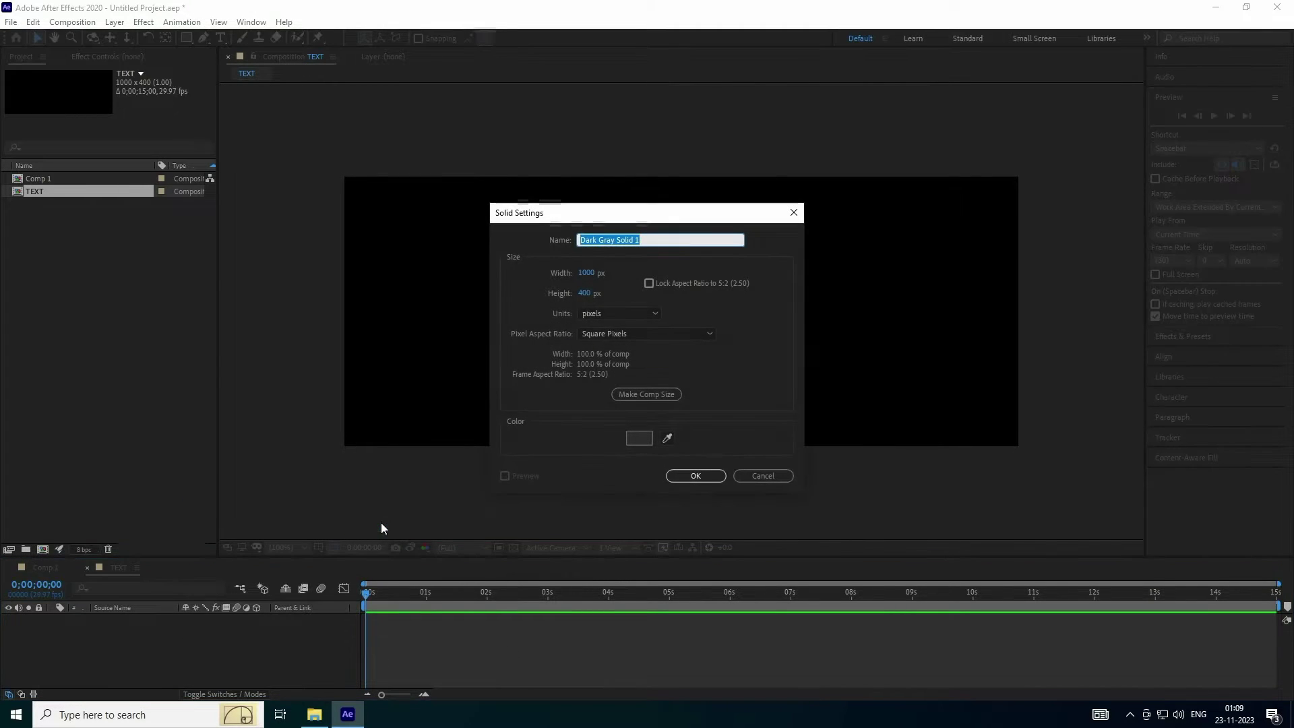
type("BG")
left_click(695, 476)
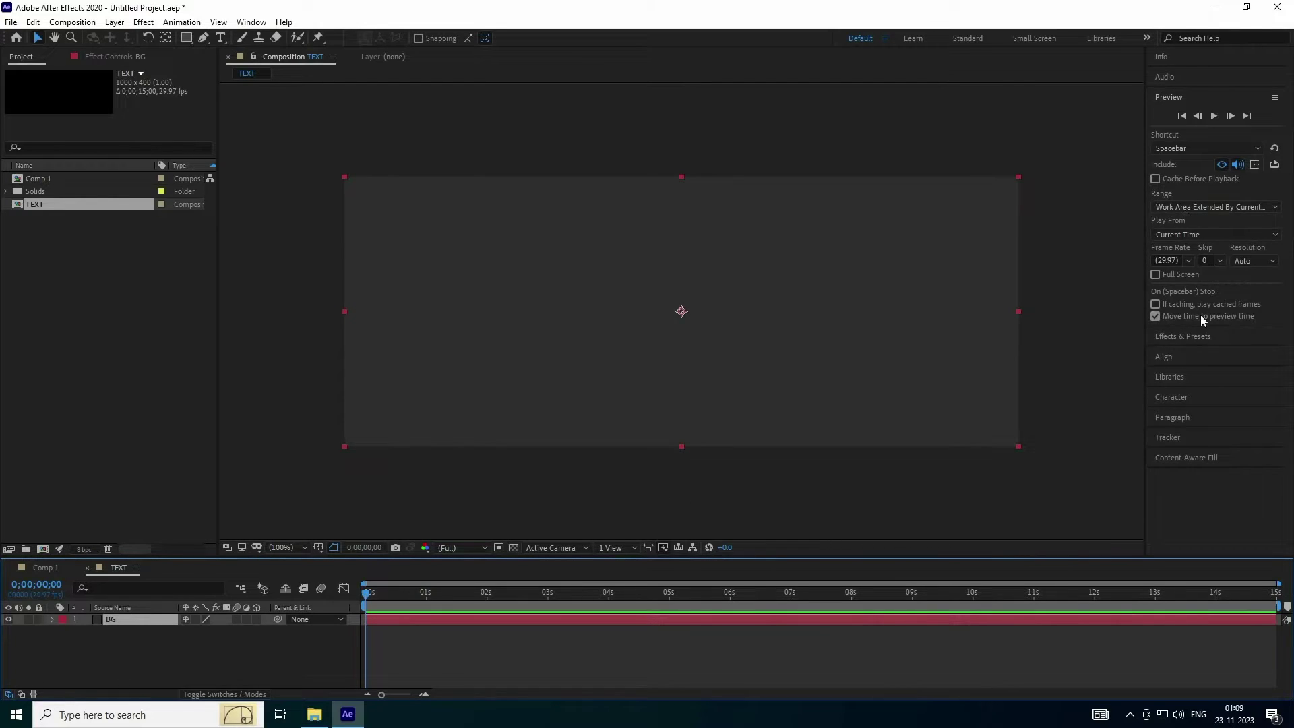
Apply the Gradient Ramp effect to the BG layer and set its start color to hue 275, saturation 100%, brightness 100%.
left_click(1187, 335)
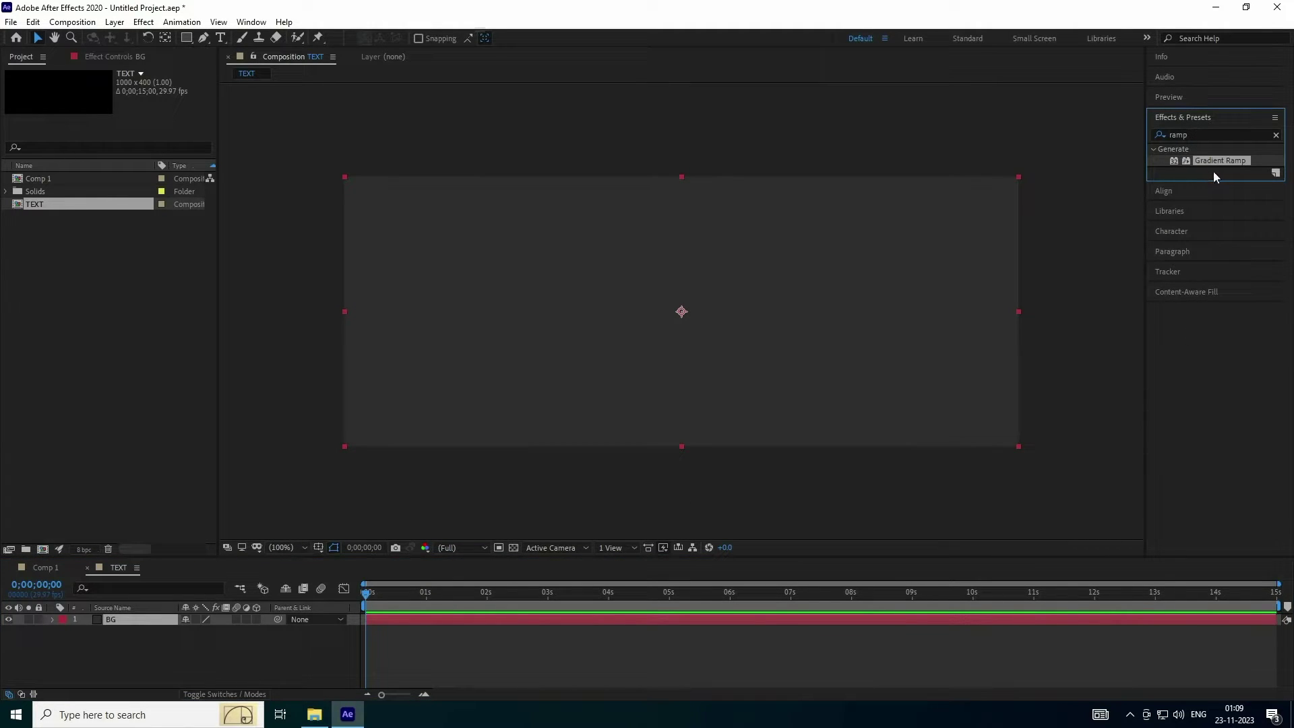
left_click_drag(1214, 159, 130, 625)
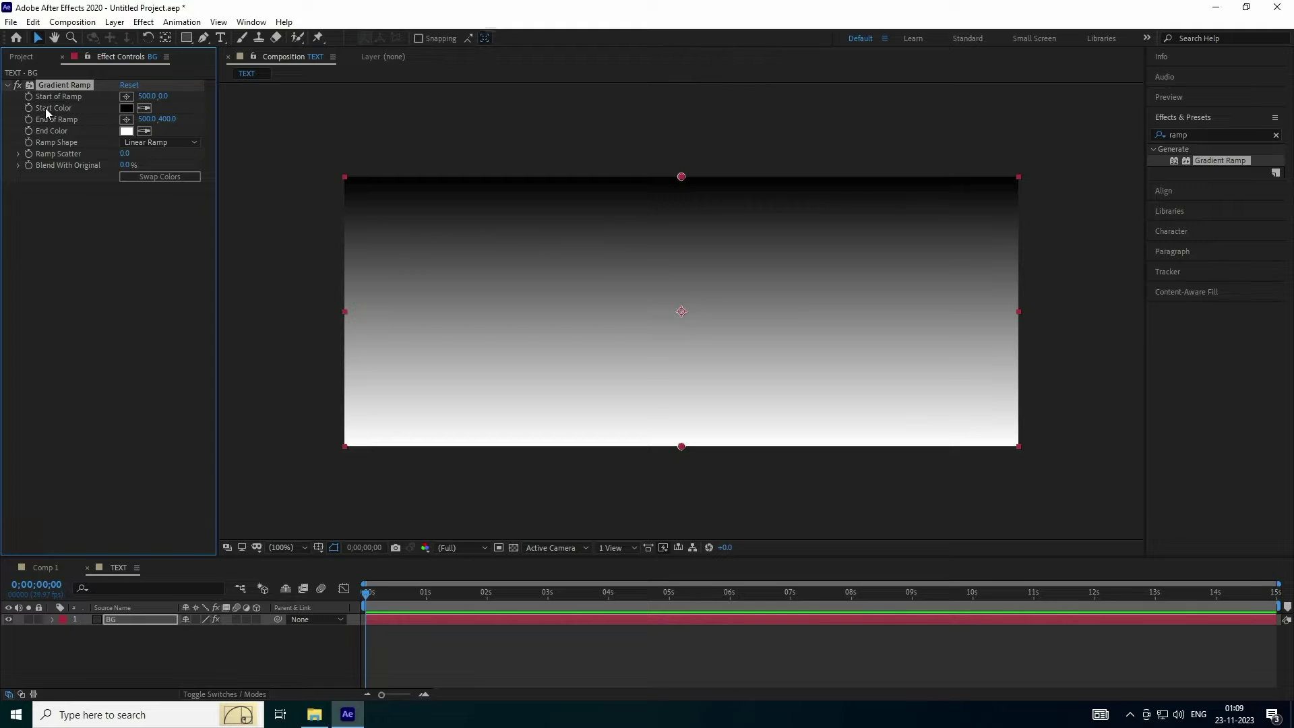
left_click(126, 110)
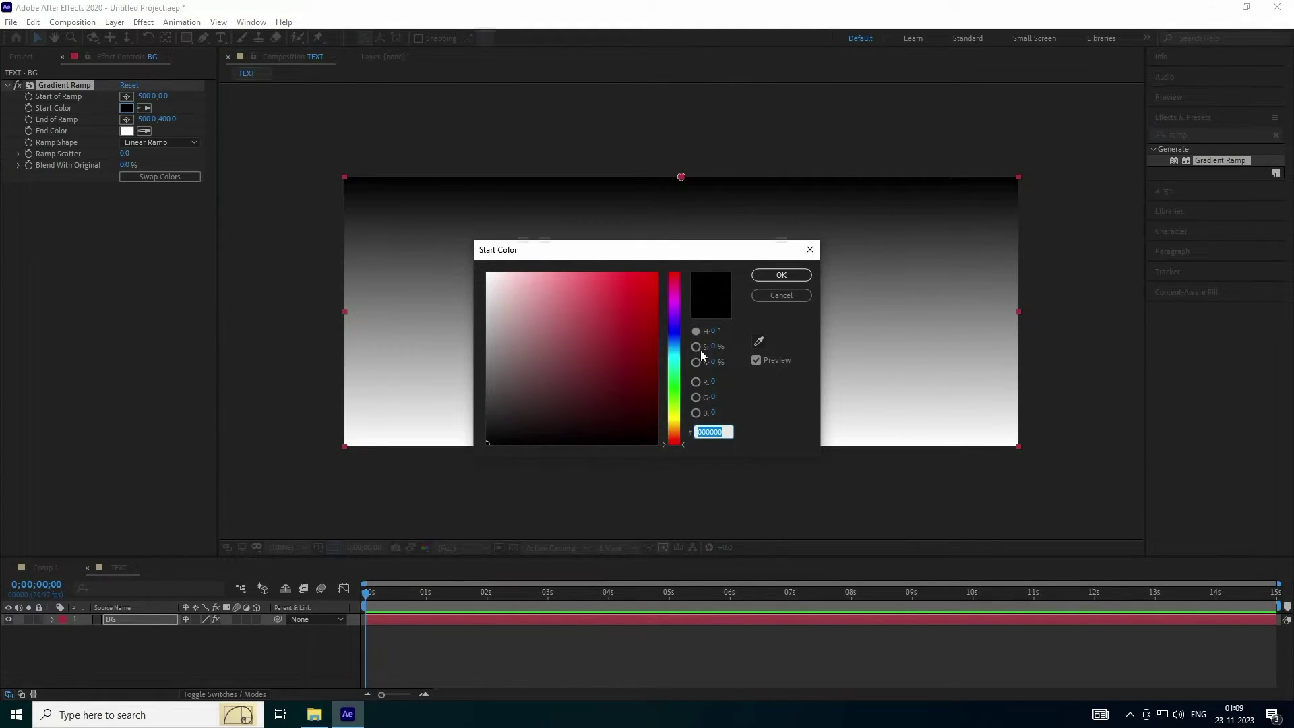
left_click(714, 331)
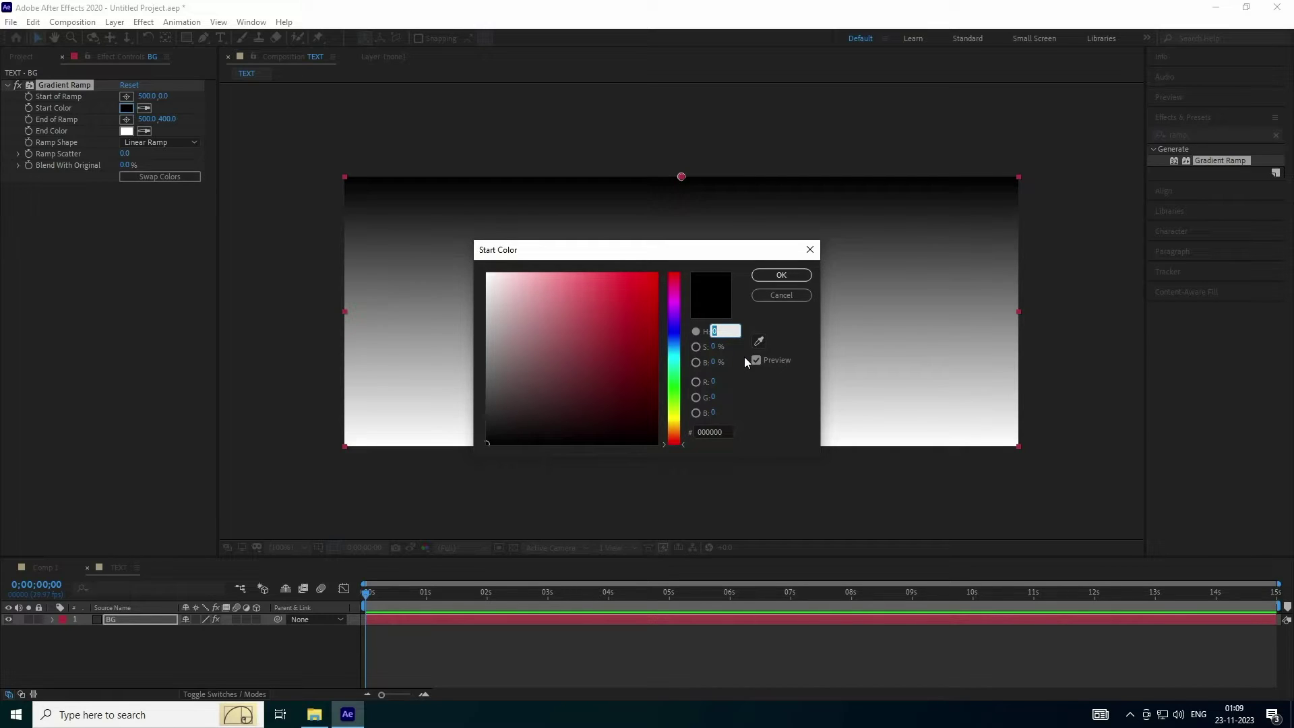
type("275100")
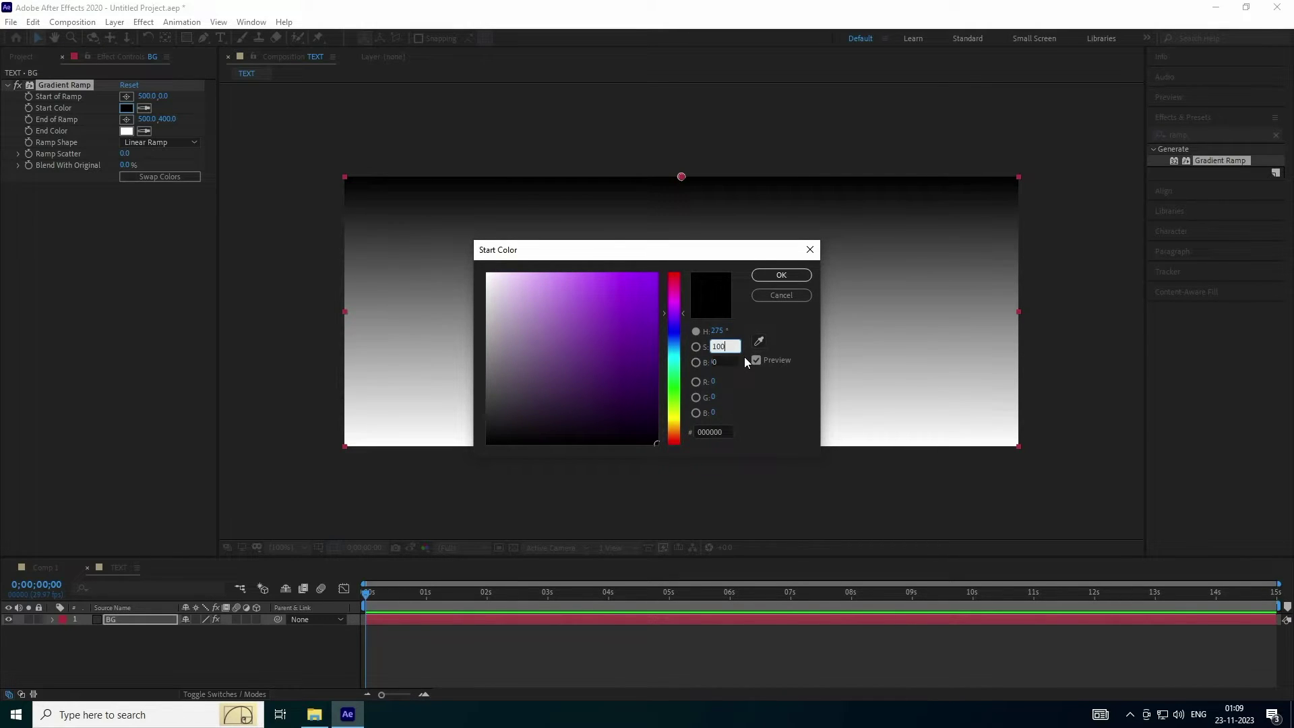
key("Tab")
type("100")
left_click(775, 276)
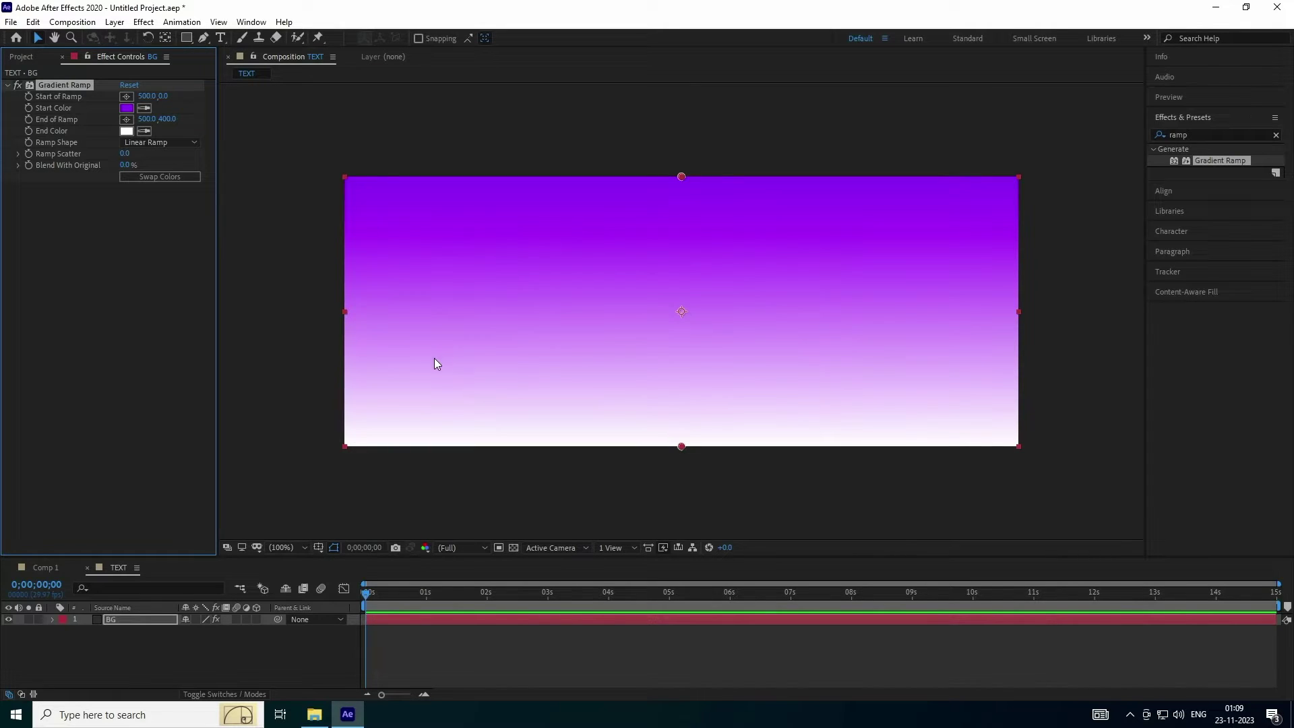
Set the Gradient Ramp's end color to pure red by raising the saturation to 100%.
left_click(126, 131)
left_click(715, 330)
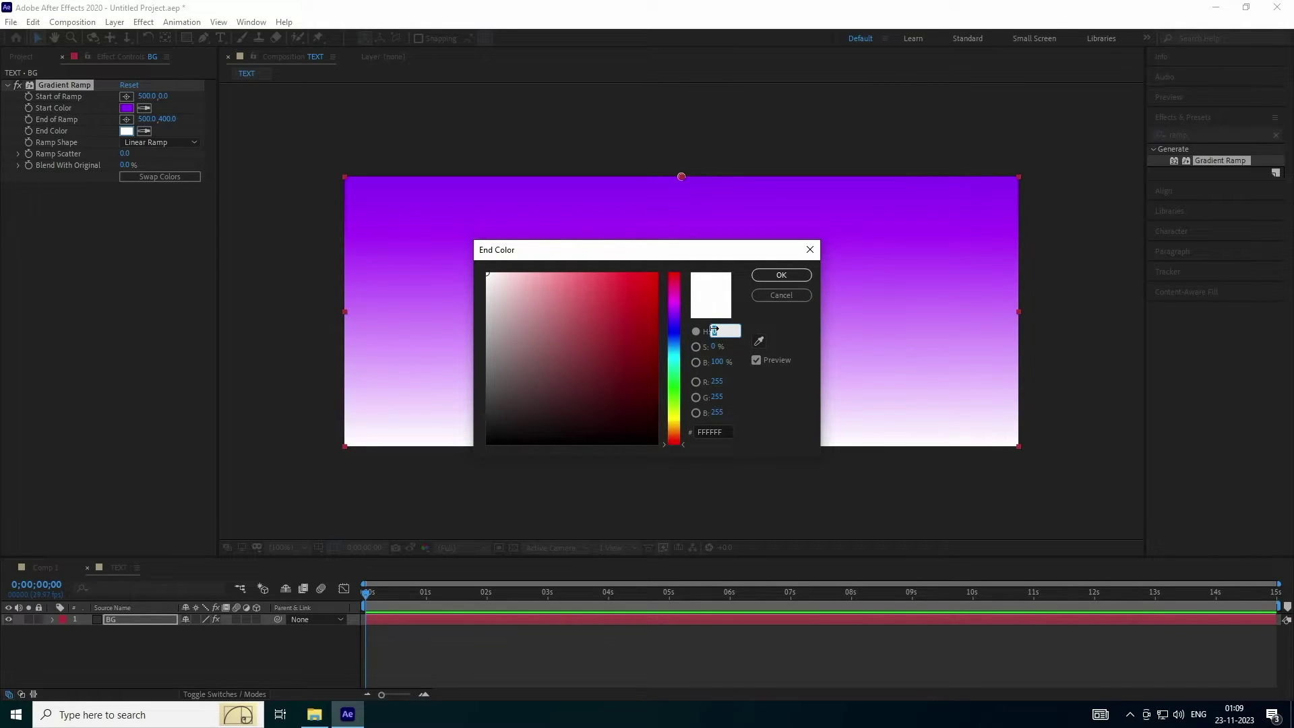
key("Tab")
type("100")
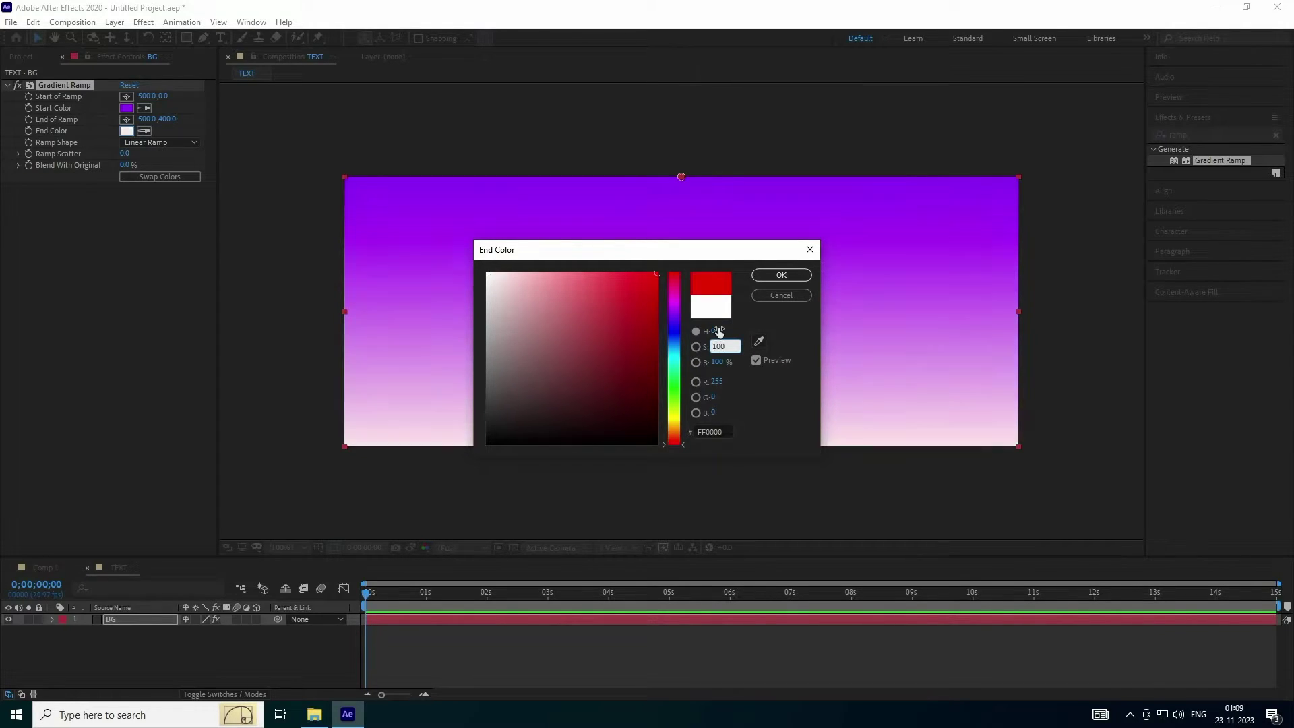
key("Return")
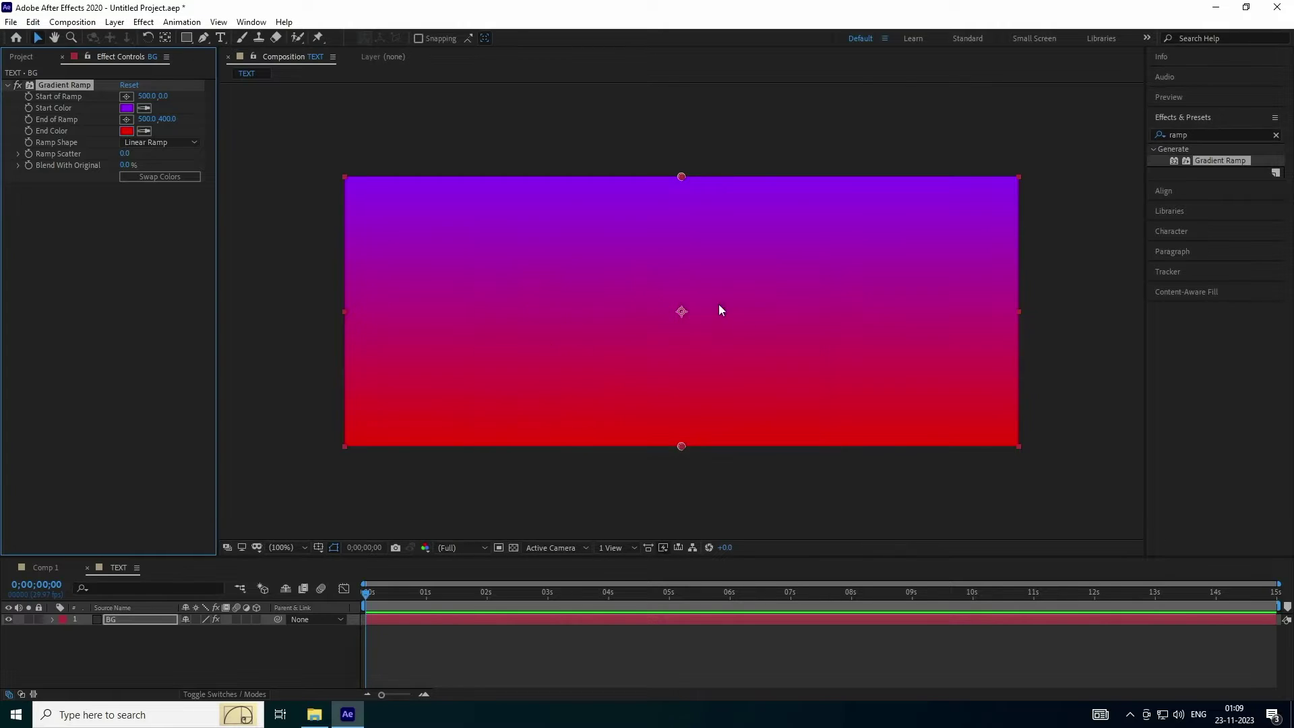
Add a text layer reading MOTION over the gradient with a font size of 320 px.
left_click(305, 547)
left_click(301, 389)
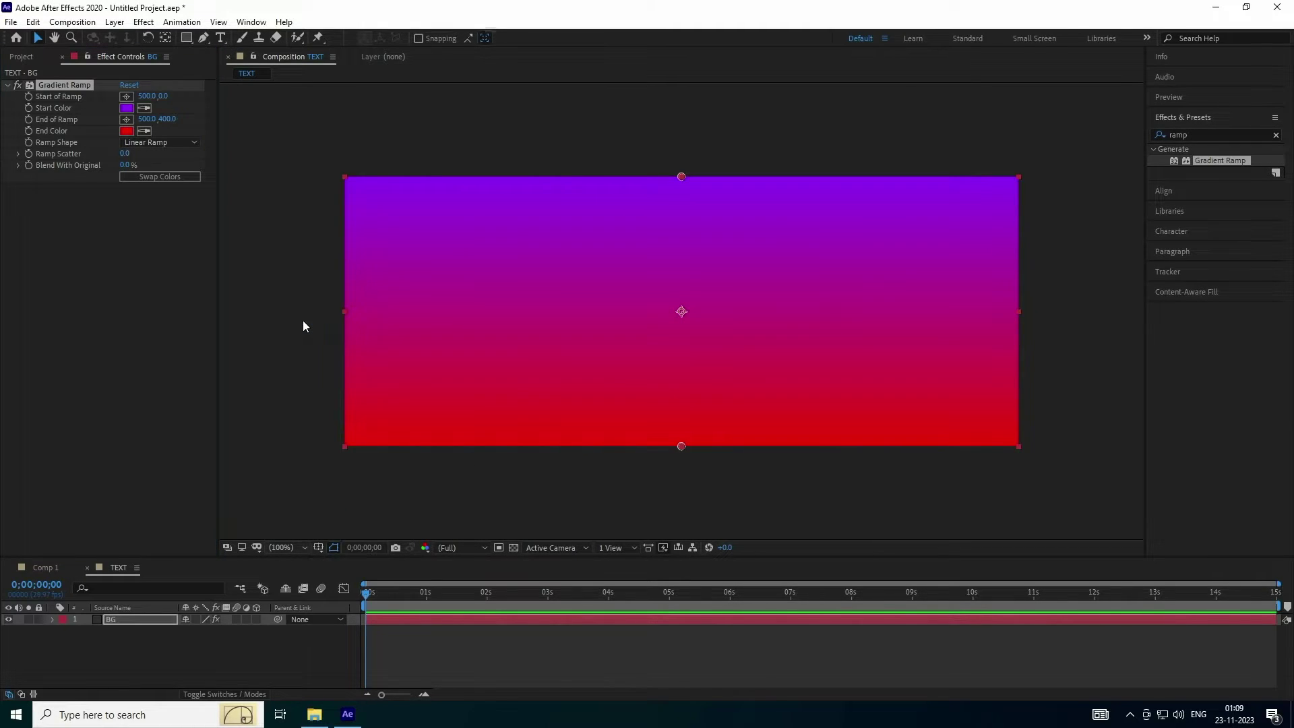
left_click(220, 39)
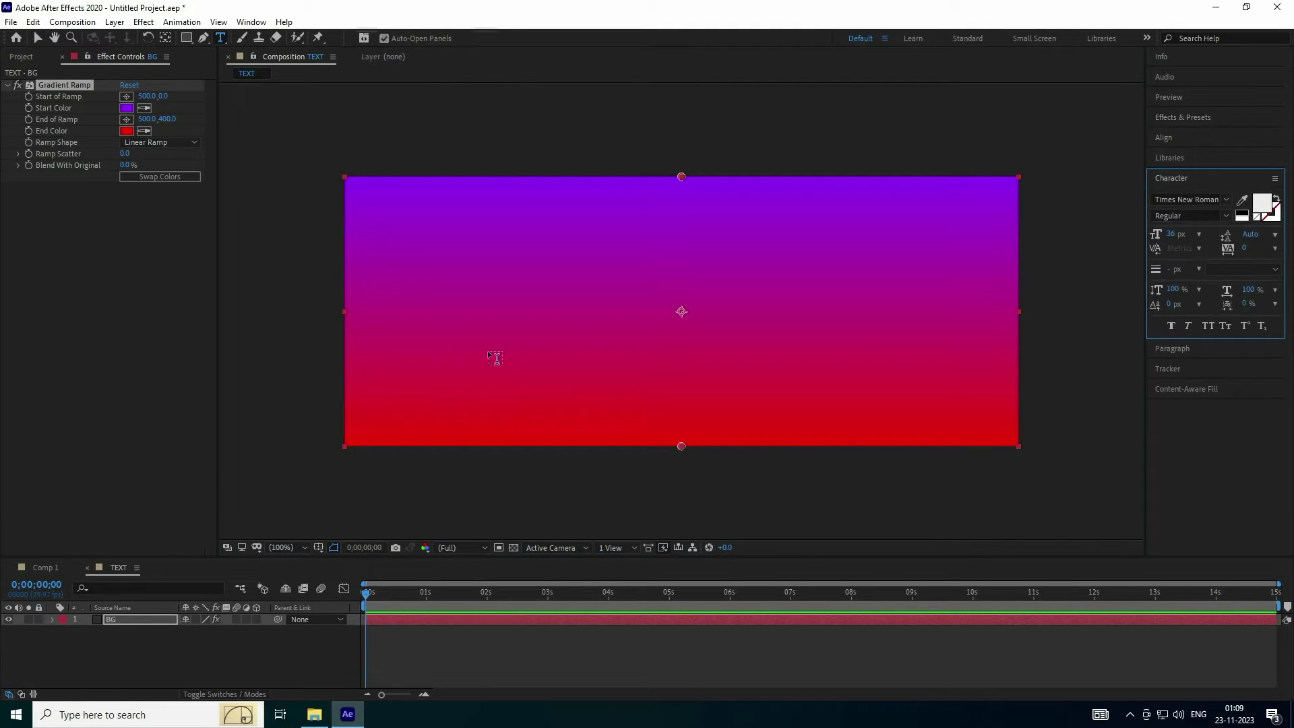
left_click(450, 315)
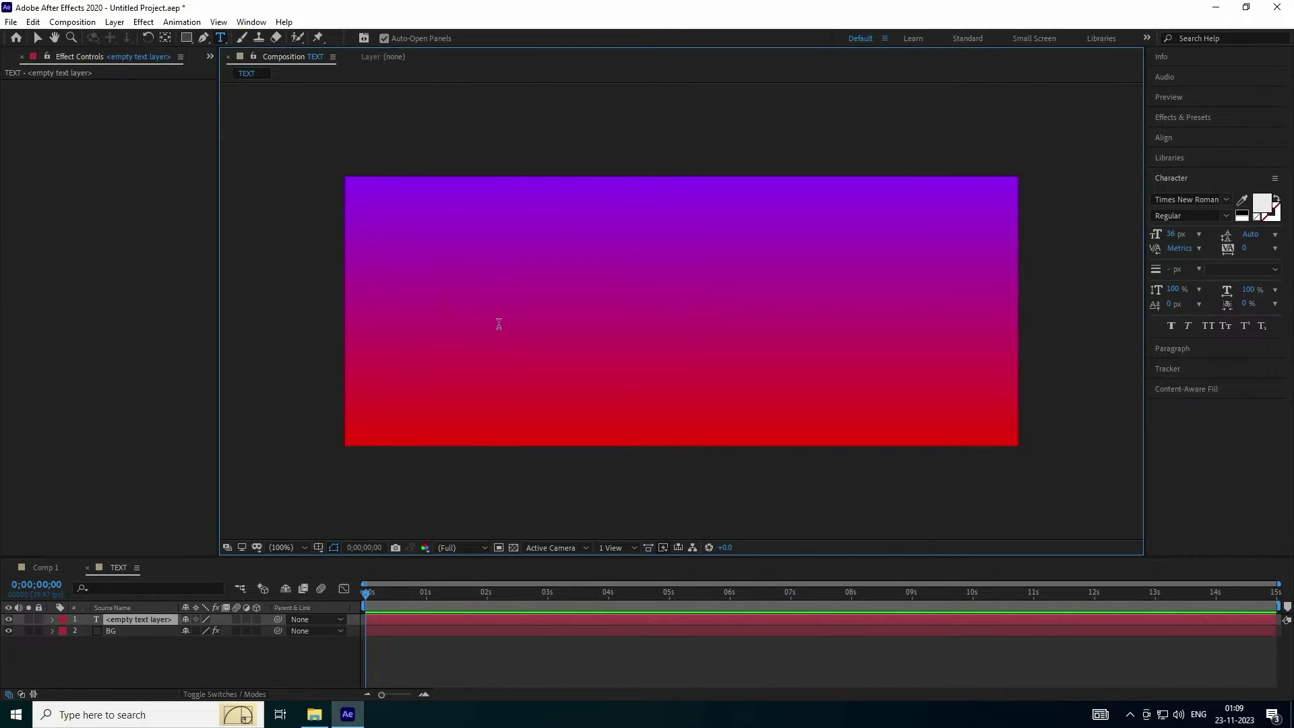
left_click_drag(1170, 234, 1289, 252)
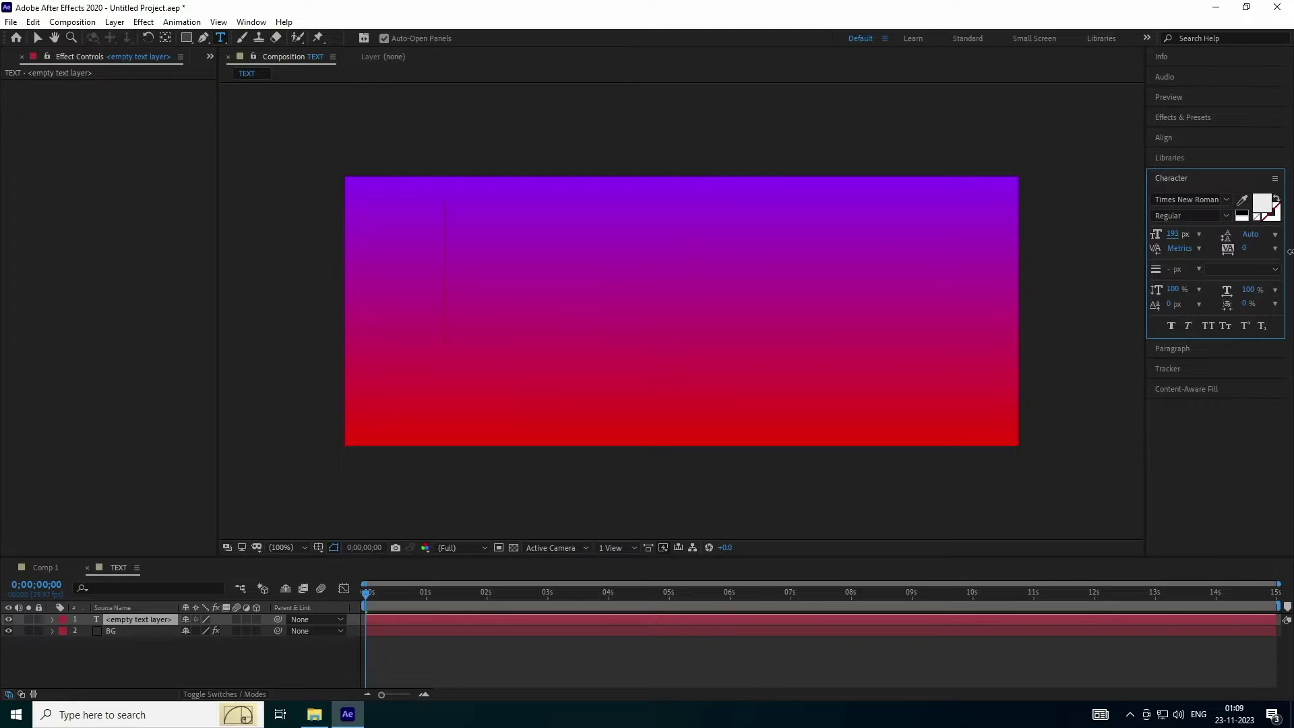
type("320")
key("Return")
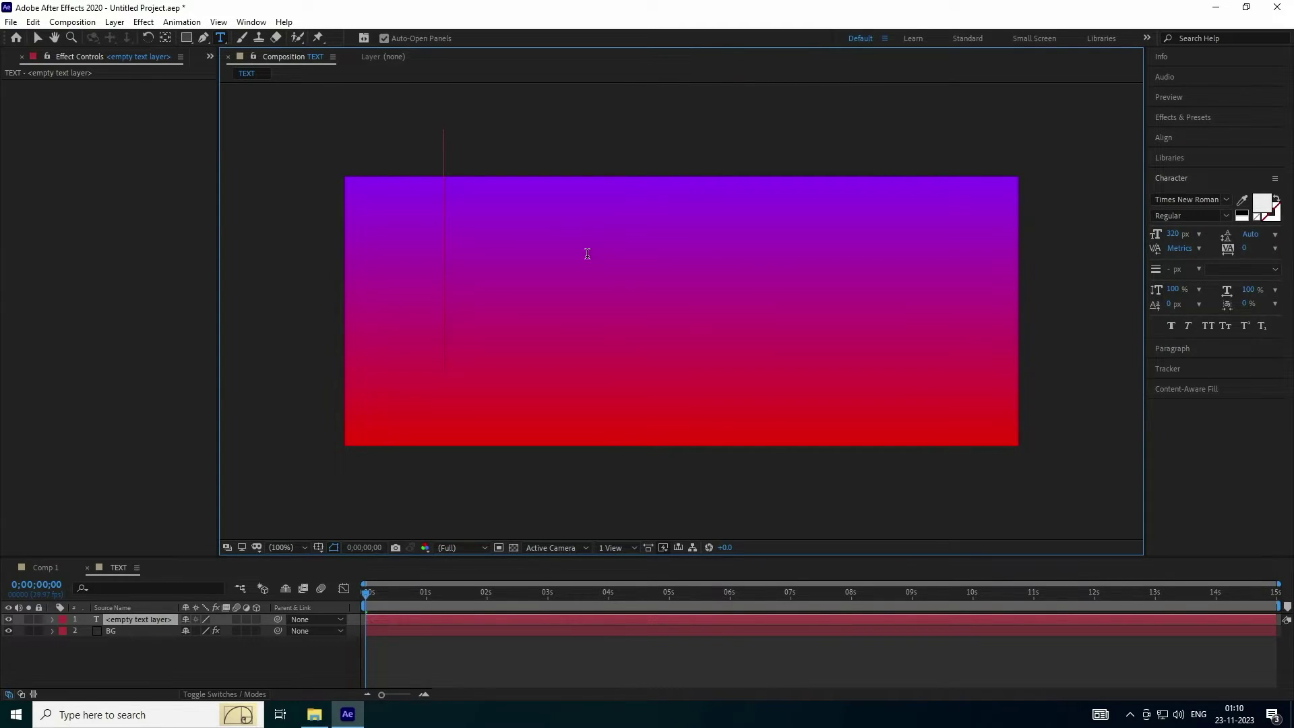
type("MOTION")
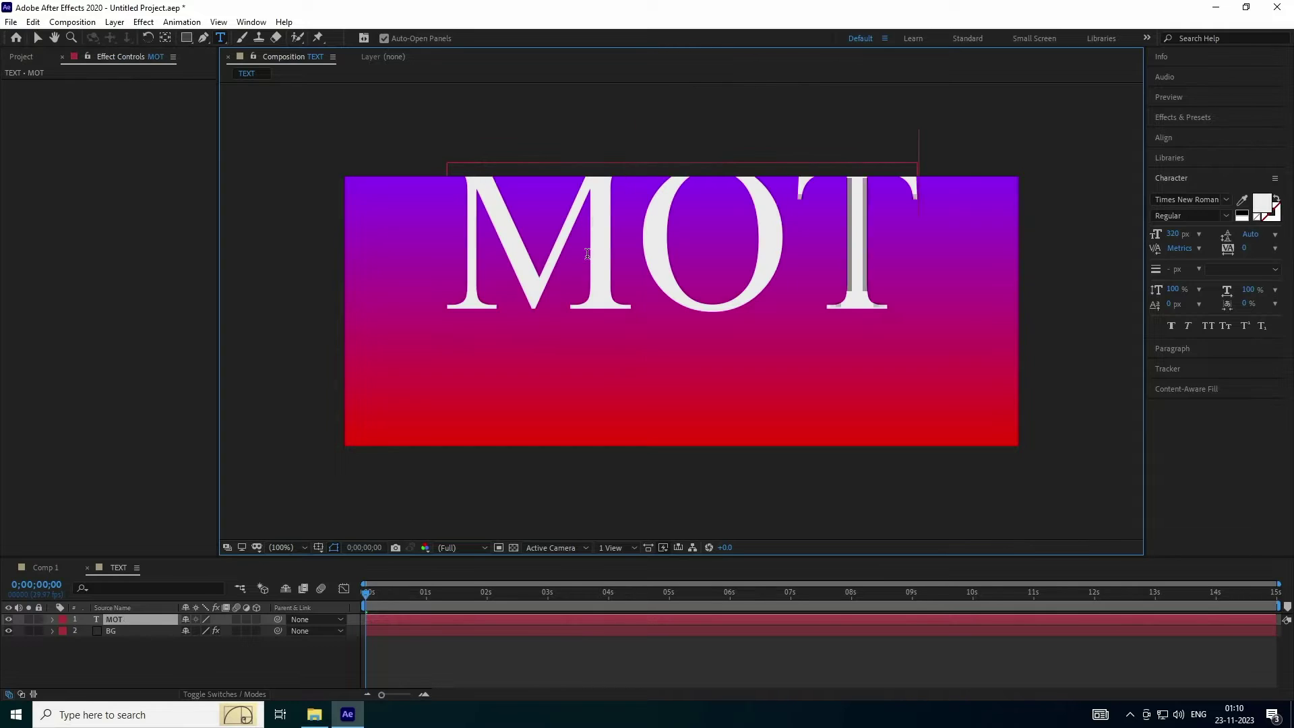
Center the MOTION text layer horizontally and vertically in the composition.
left_click(37, 39)
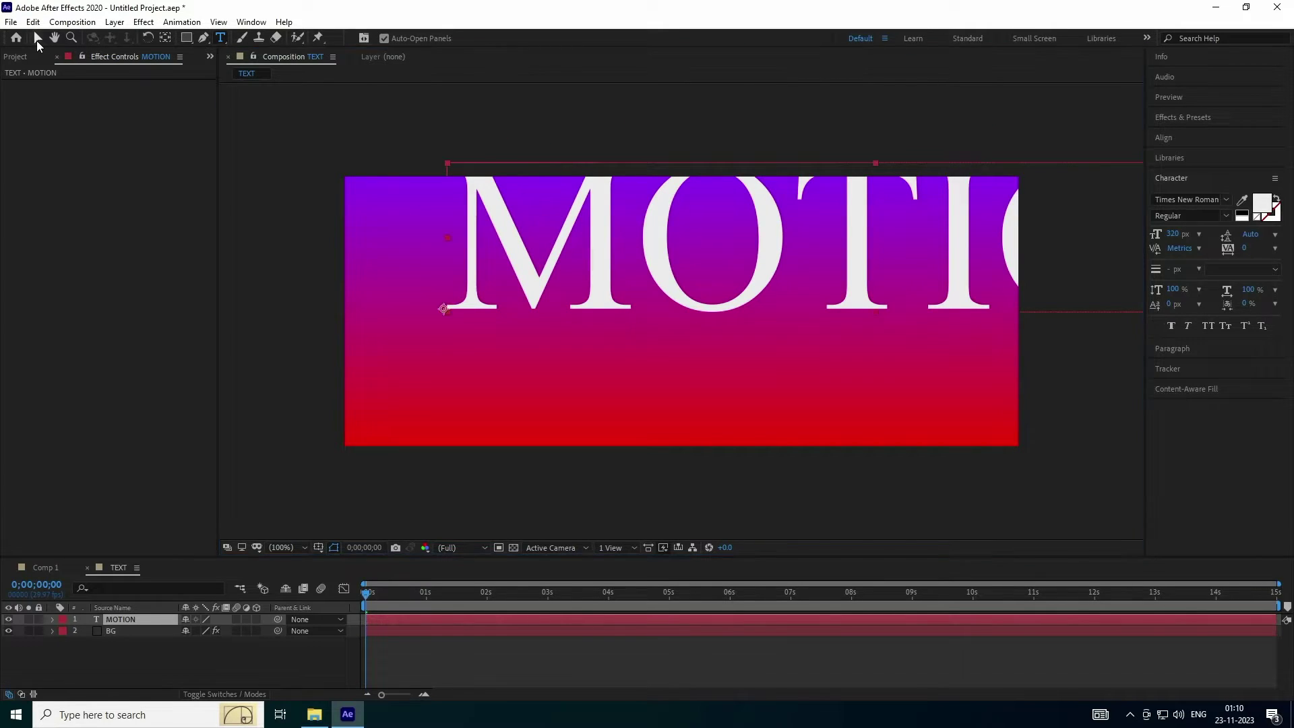
left_click(1175, 144)
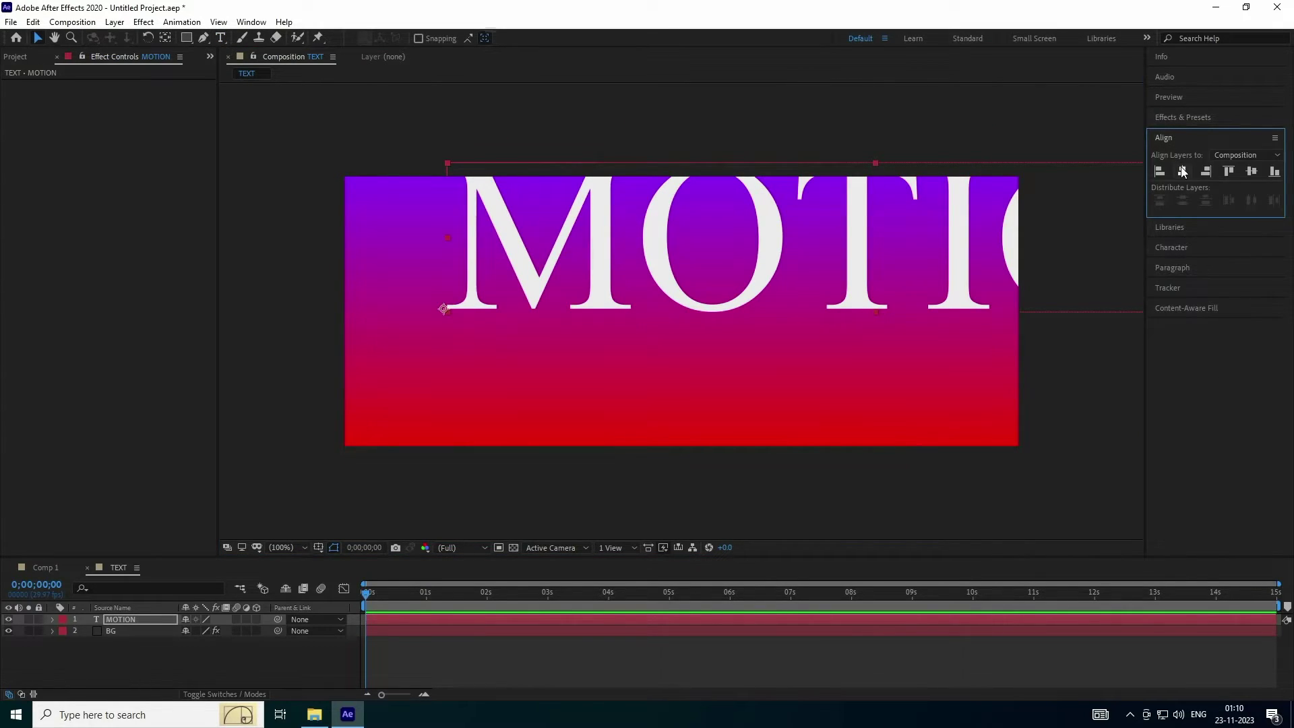
left_click(1182, 171)
key("Caps_Lock")
left_click(1250, 172)
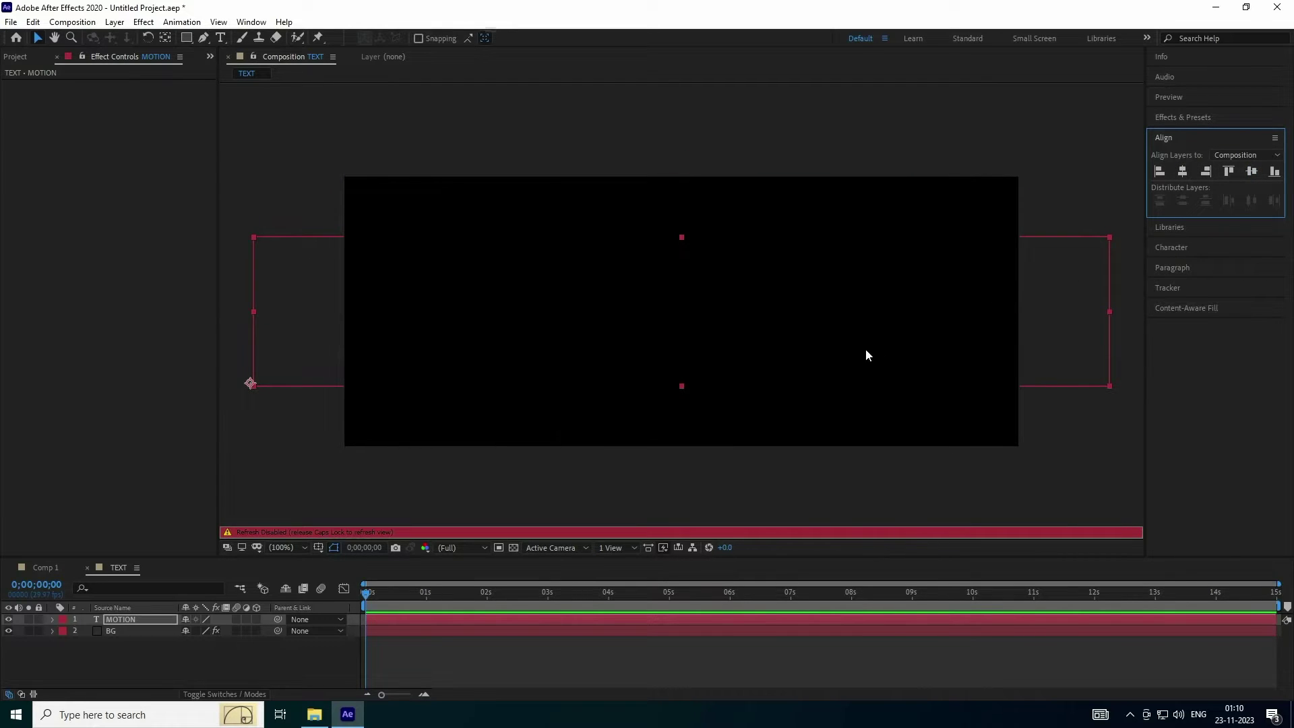
key("Caps_Lock")
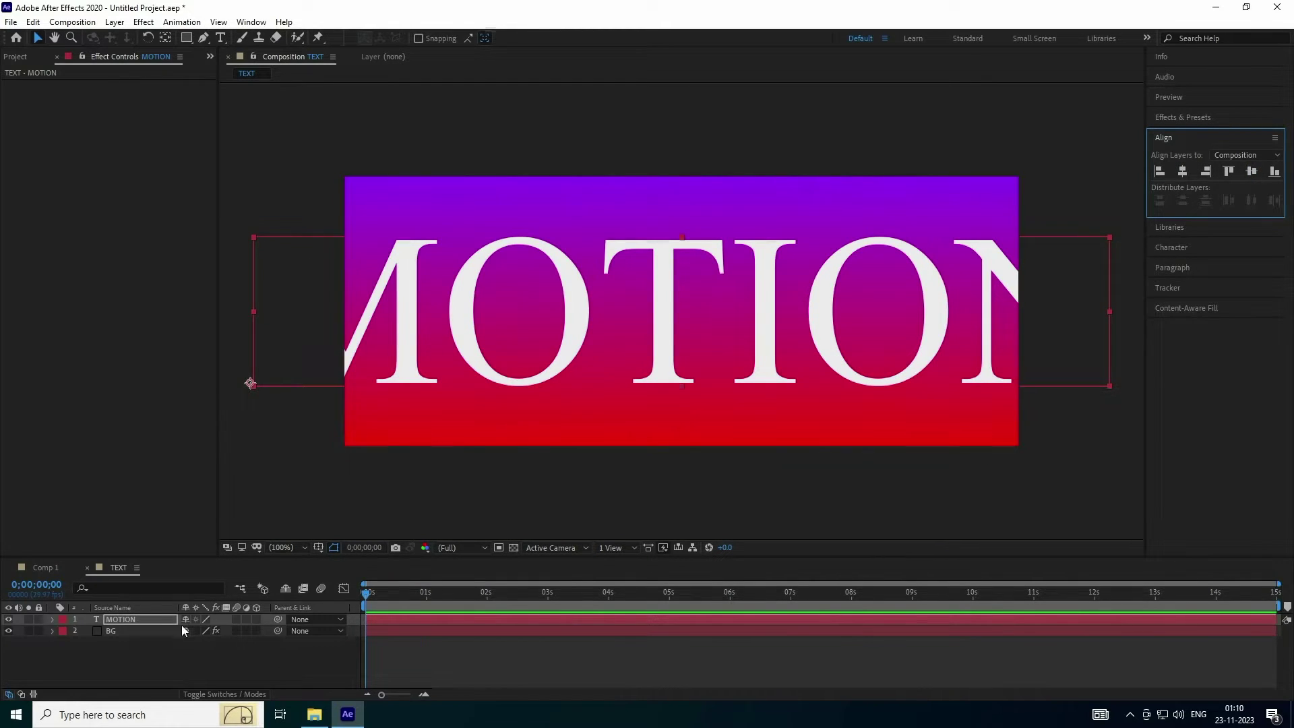
Change the font of the MOTION text layer to Anton.
left_click(136, 621)
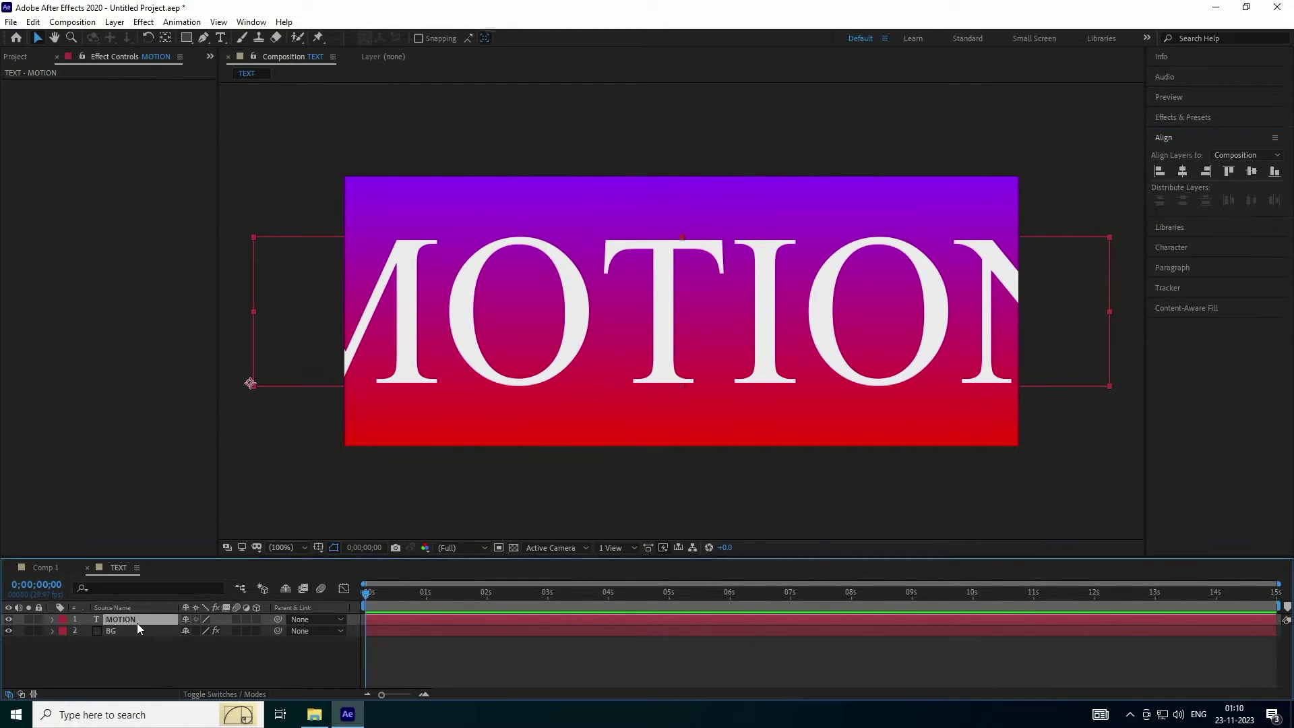
left_click(1173, 247)
left_click(1218, 200)
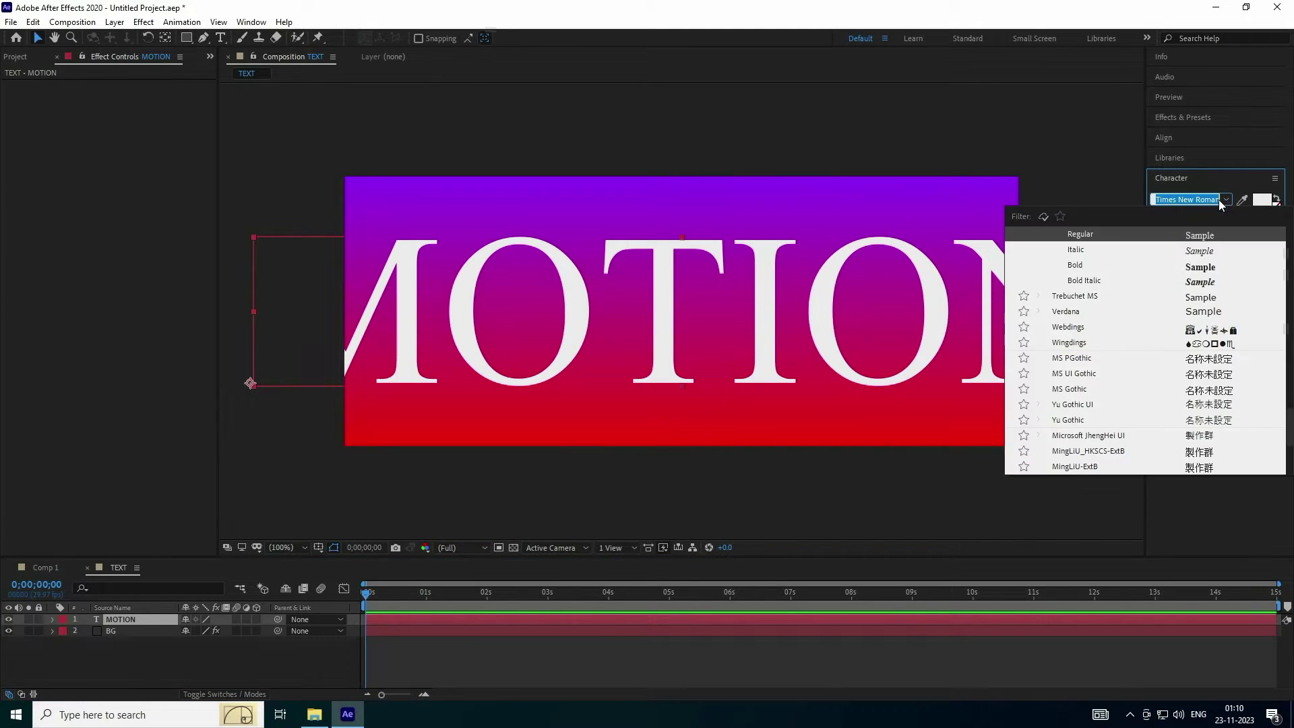
scroll(1111, 389, "up", 20)
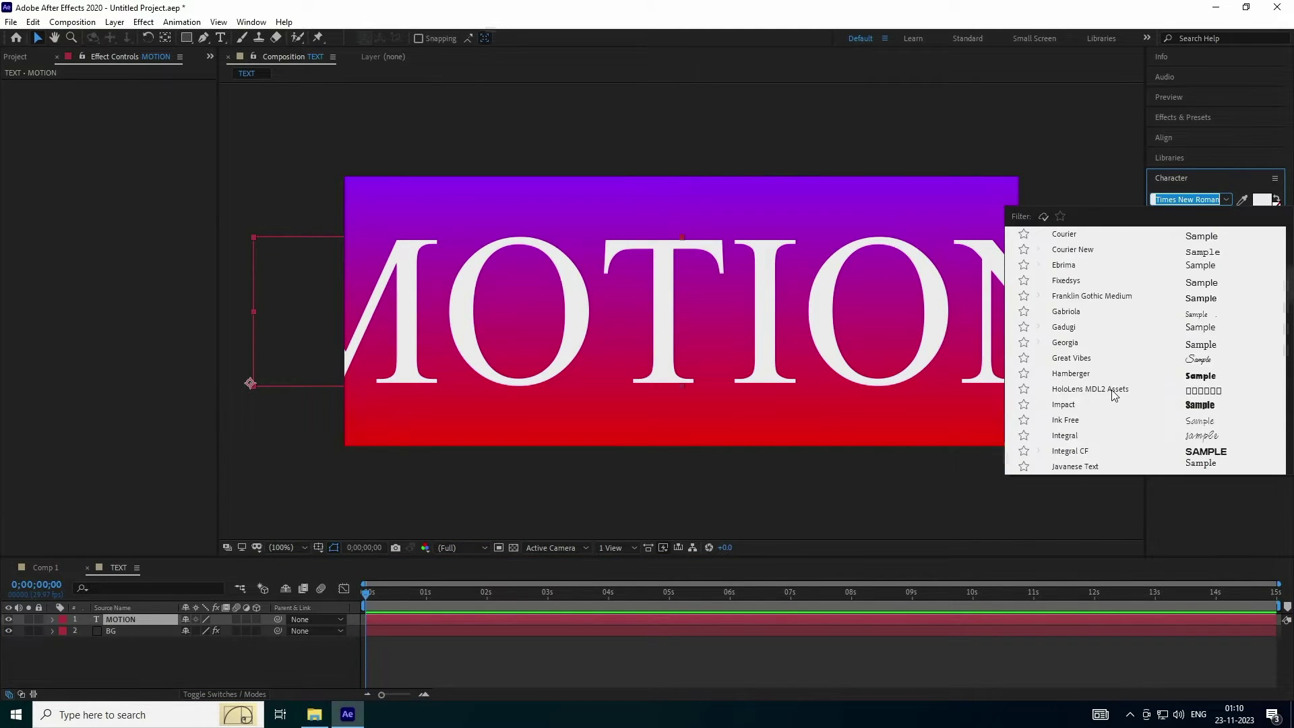
scroll(1111, 395, "up", 15)
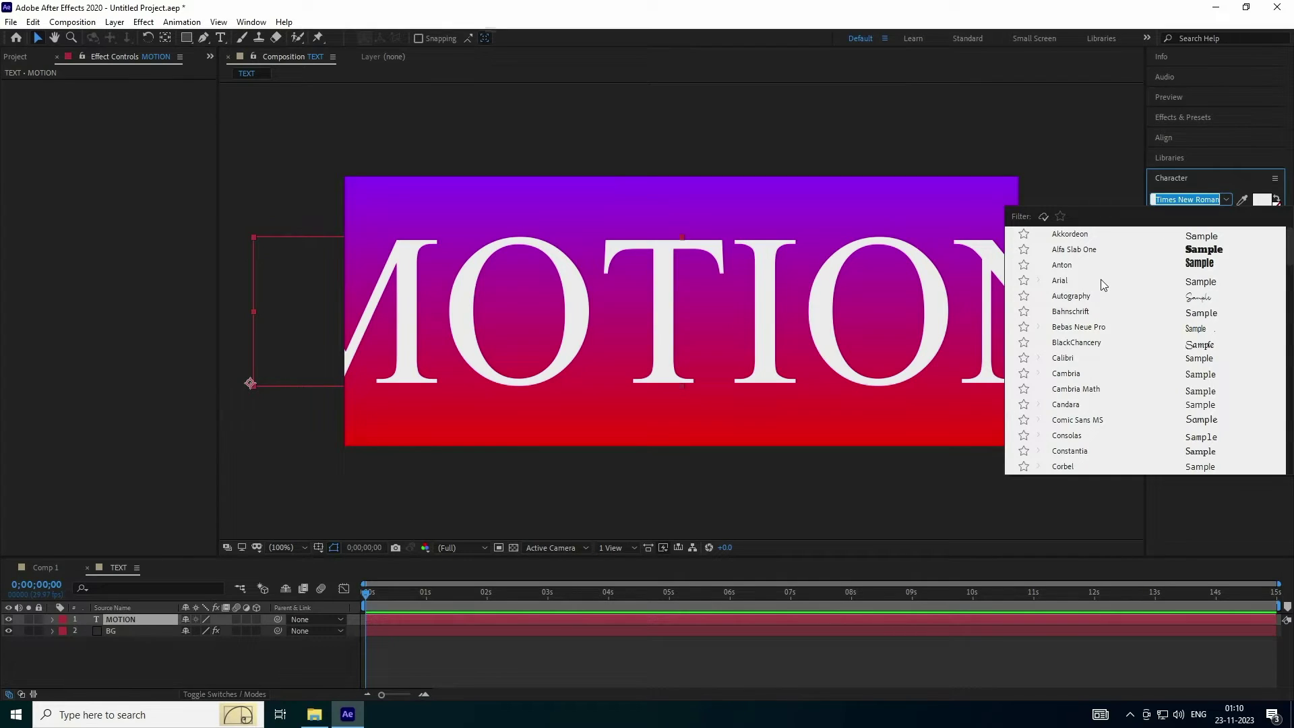
left_click(1066, 266)
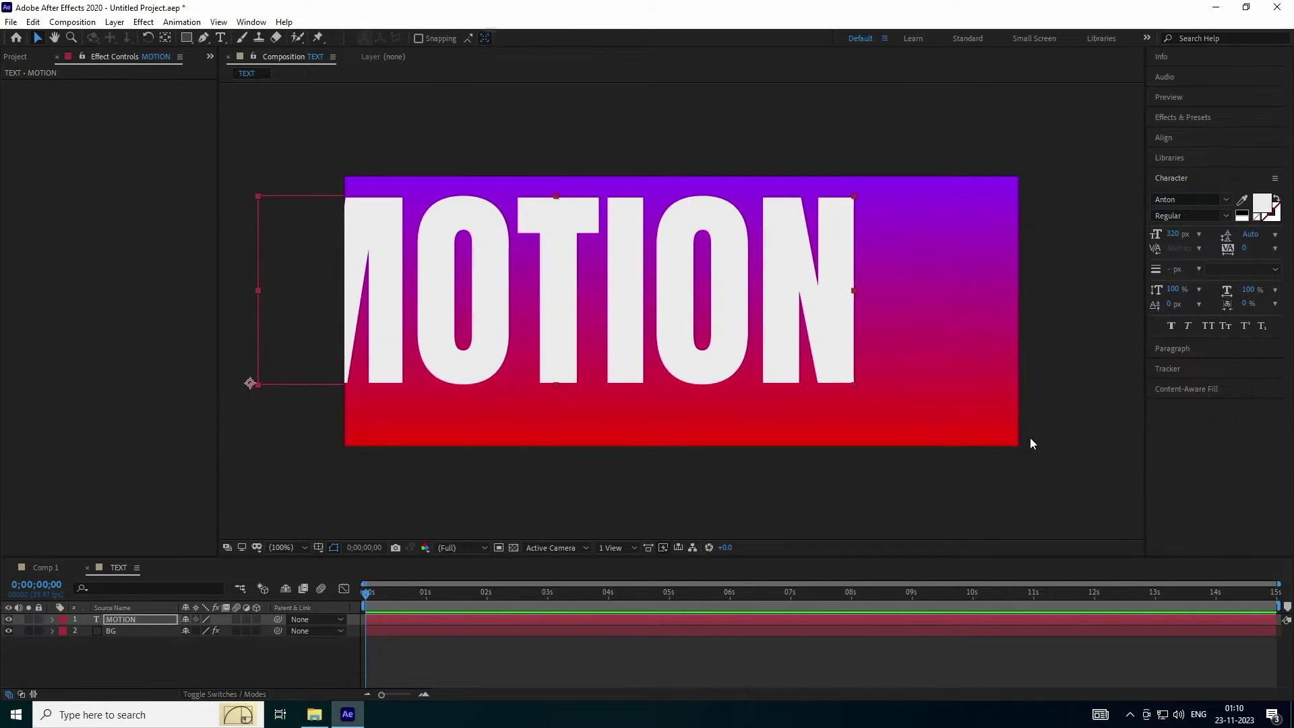
Recenter the MOTION text layer horizontally and vertically in the composition and move its anchor point to the center of the text.
left_click(1164, 137)
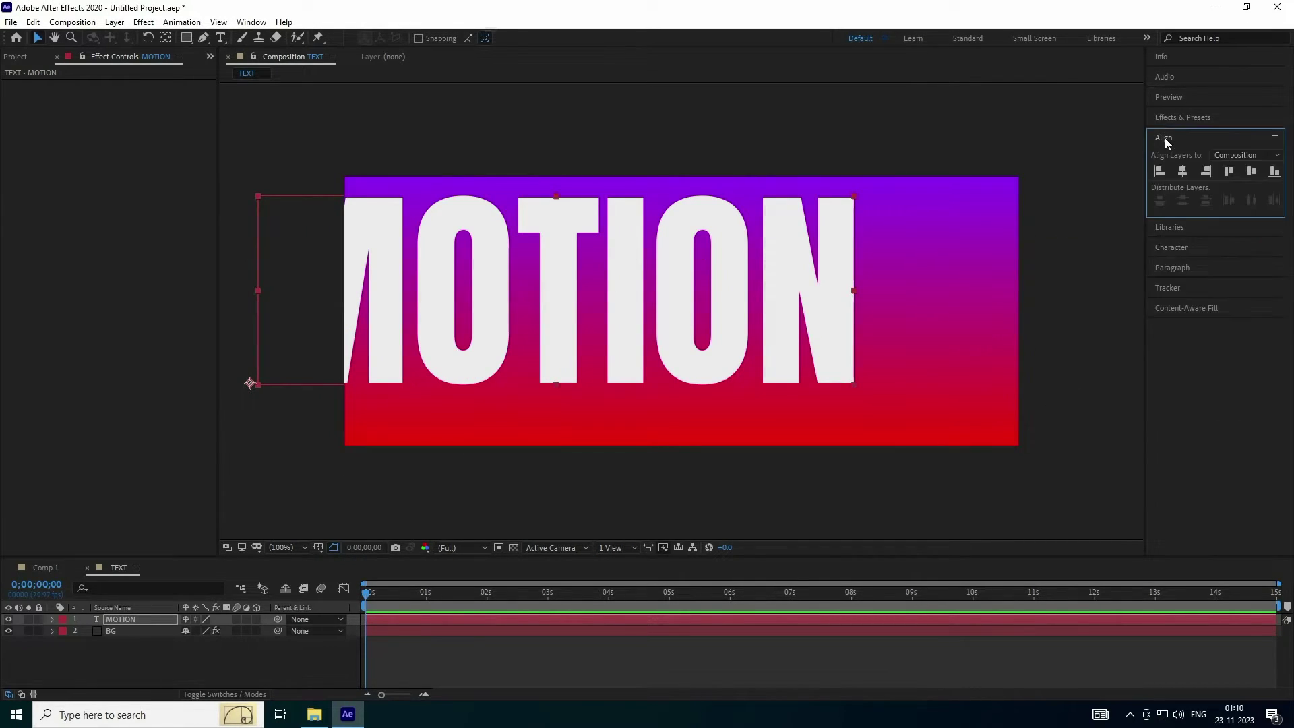
left_click(1182, 171)
left_click(1251, 172)
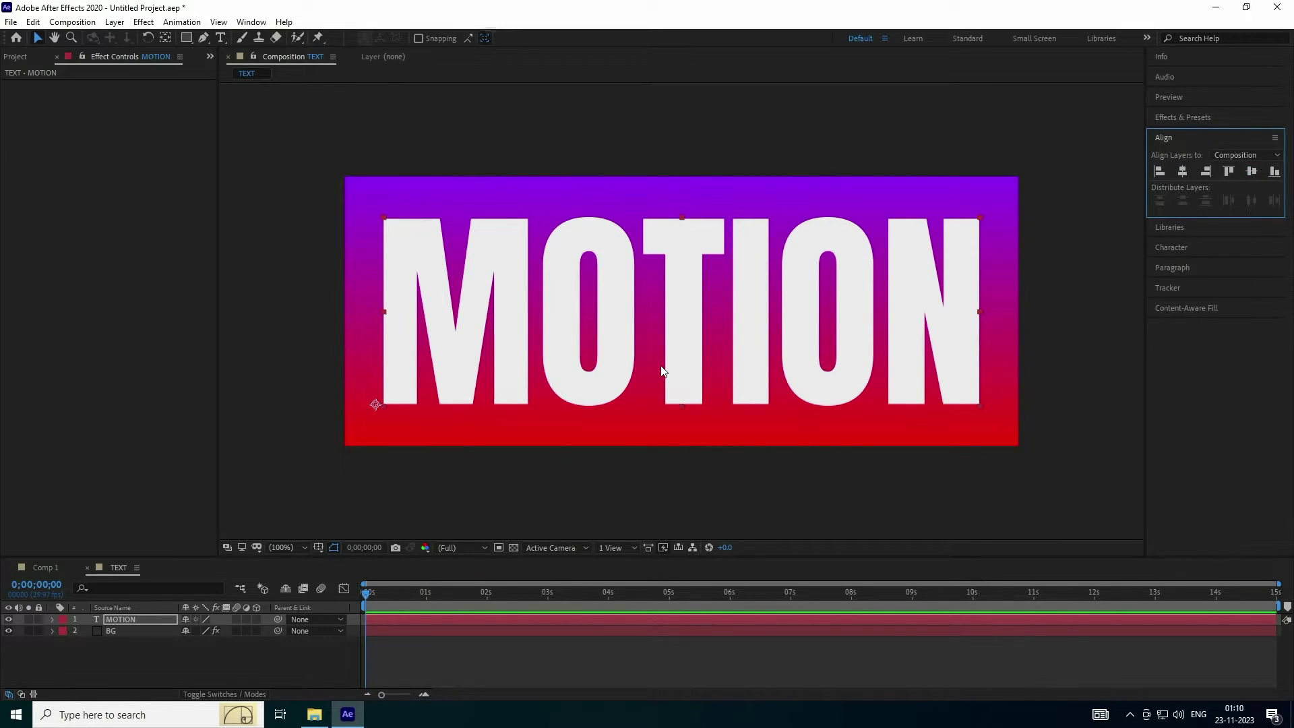
key("ctrl+alt+Home")
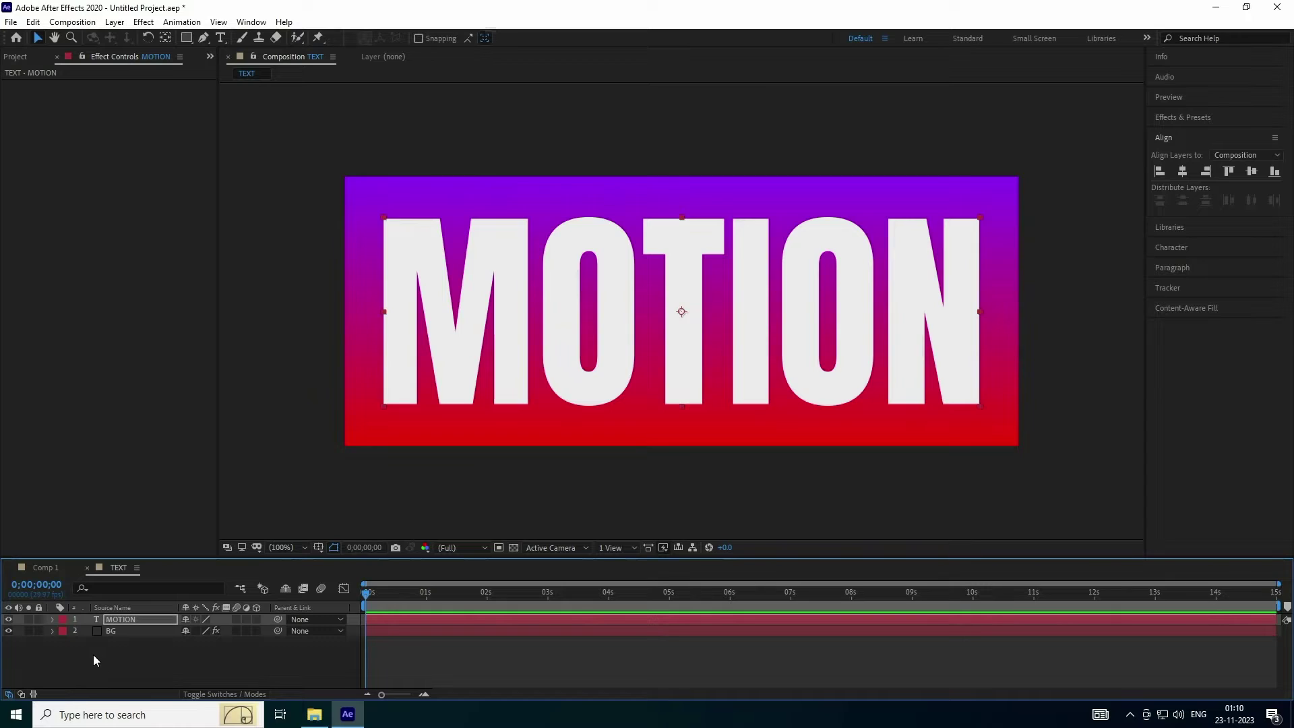
Rename the TEXT composition as MOTION and duplicate it twice in the project.
left_click(16, 56)
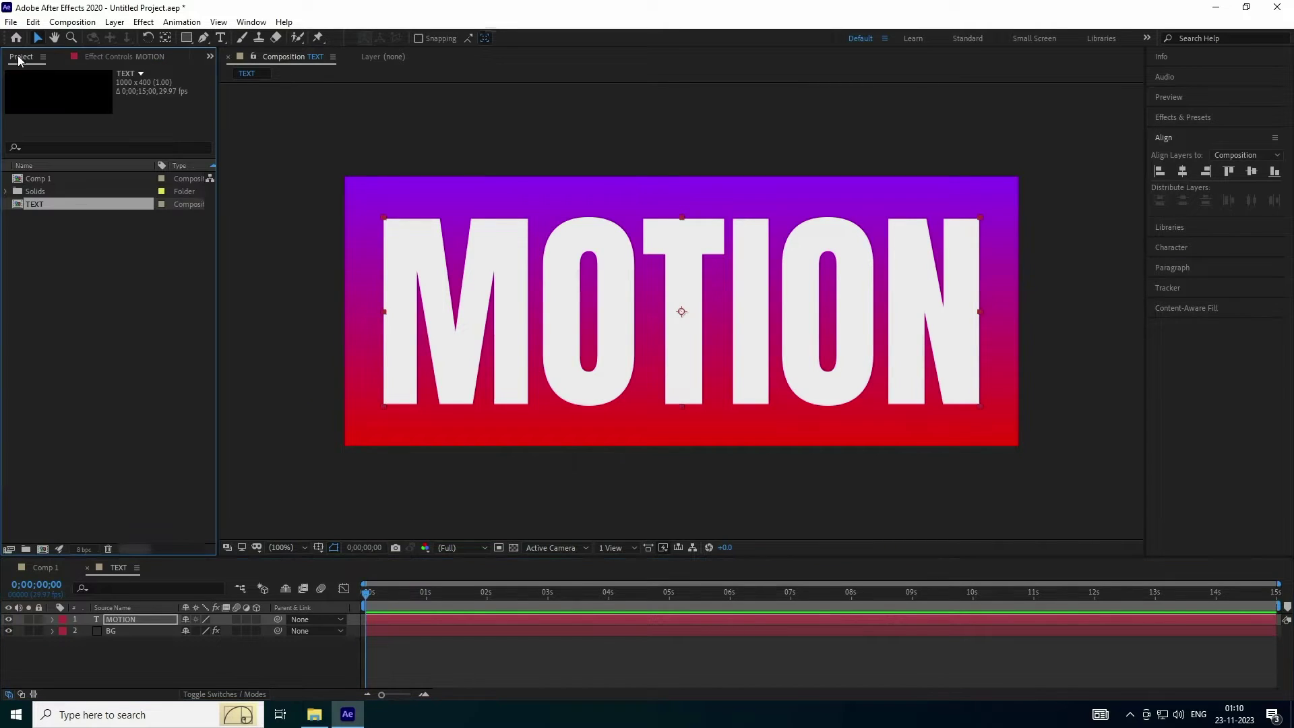
right_click(43, 202)
left_click(94, 419)
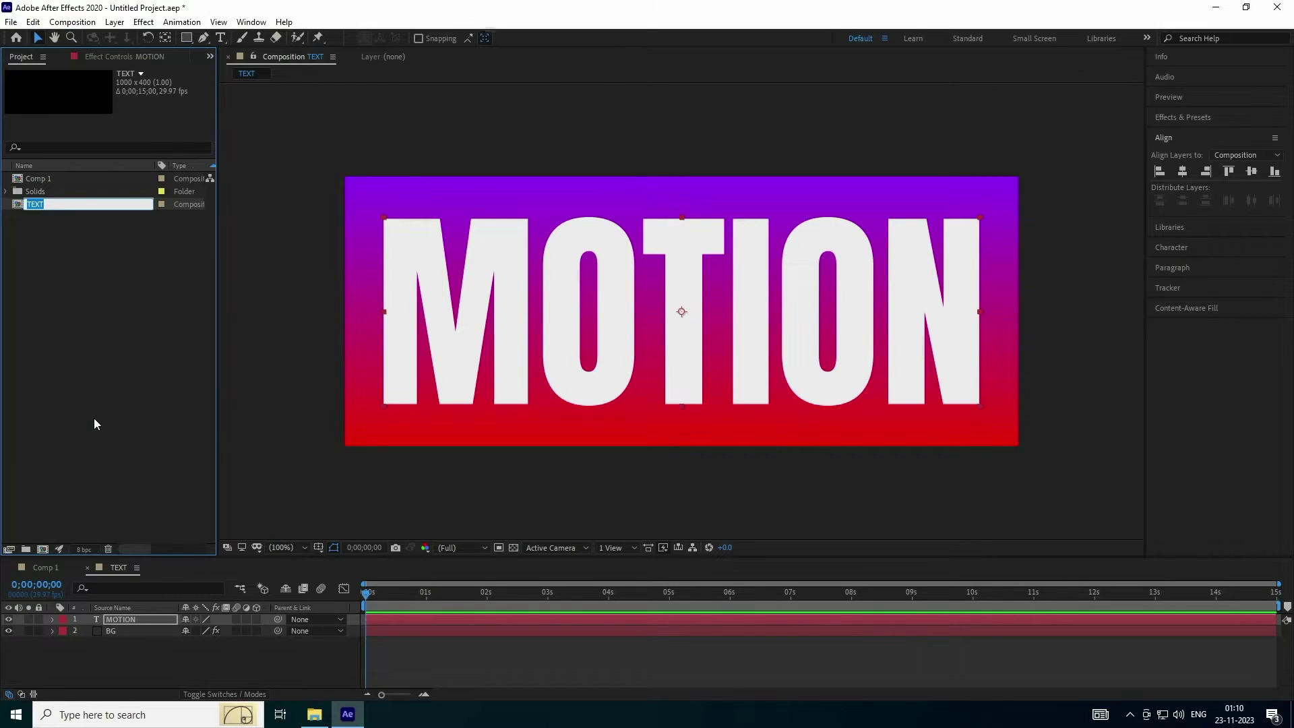
type("MOTION")
key("Return")
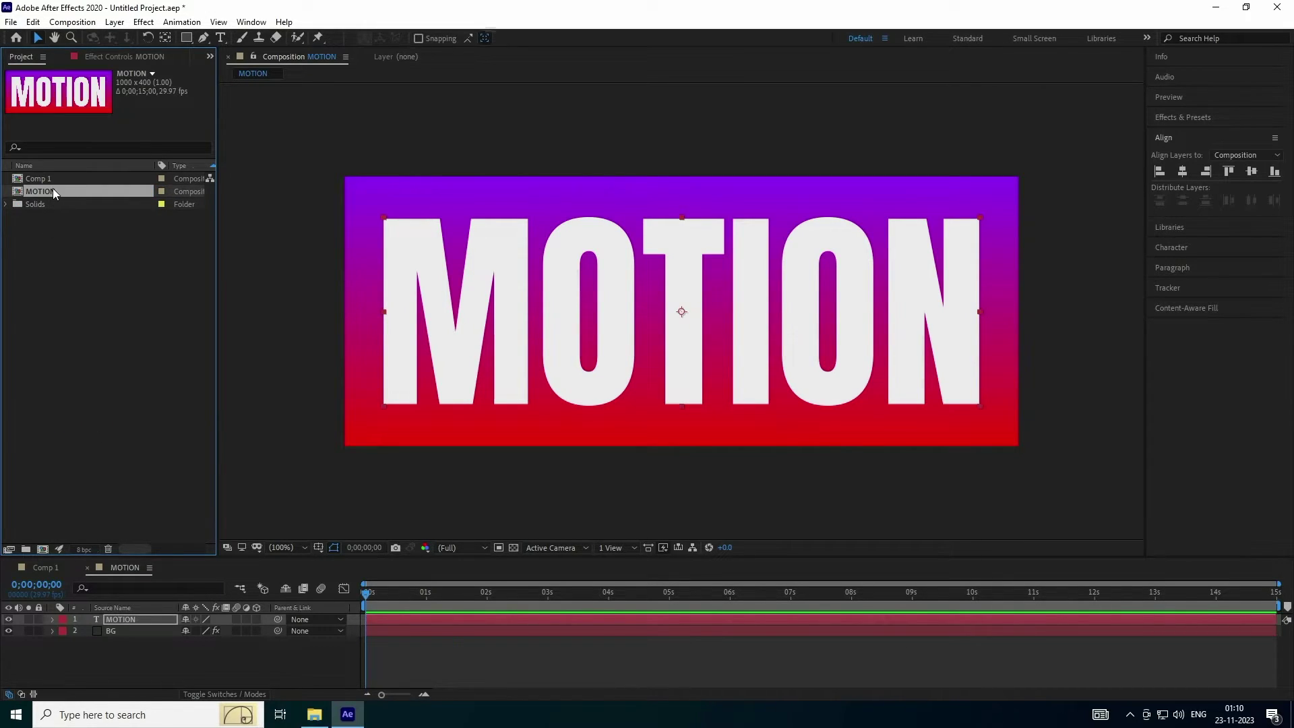
key("ctrl+d")
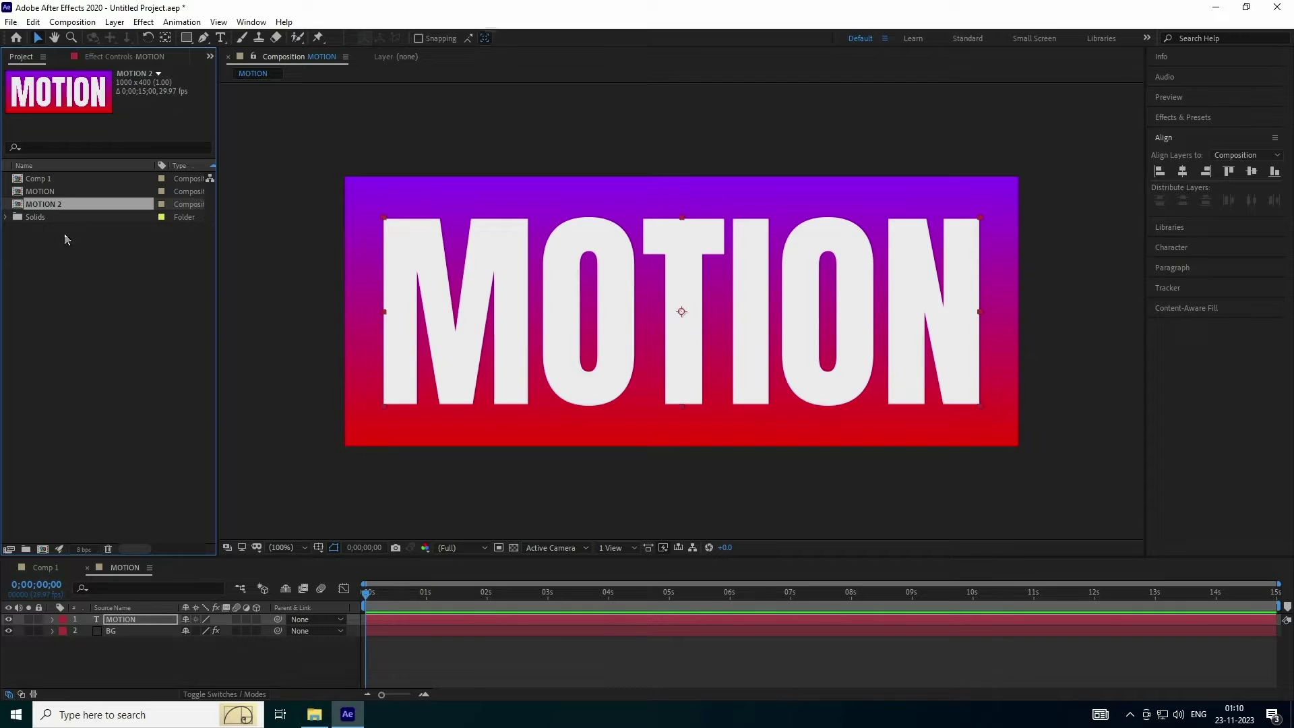
key("ctrl+d")
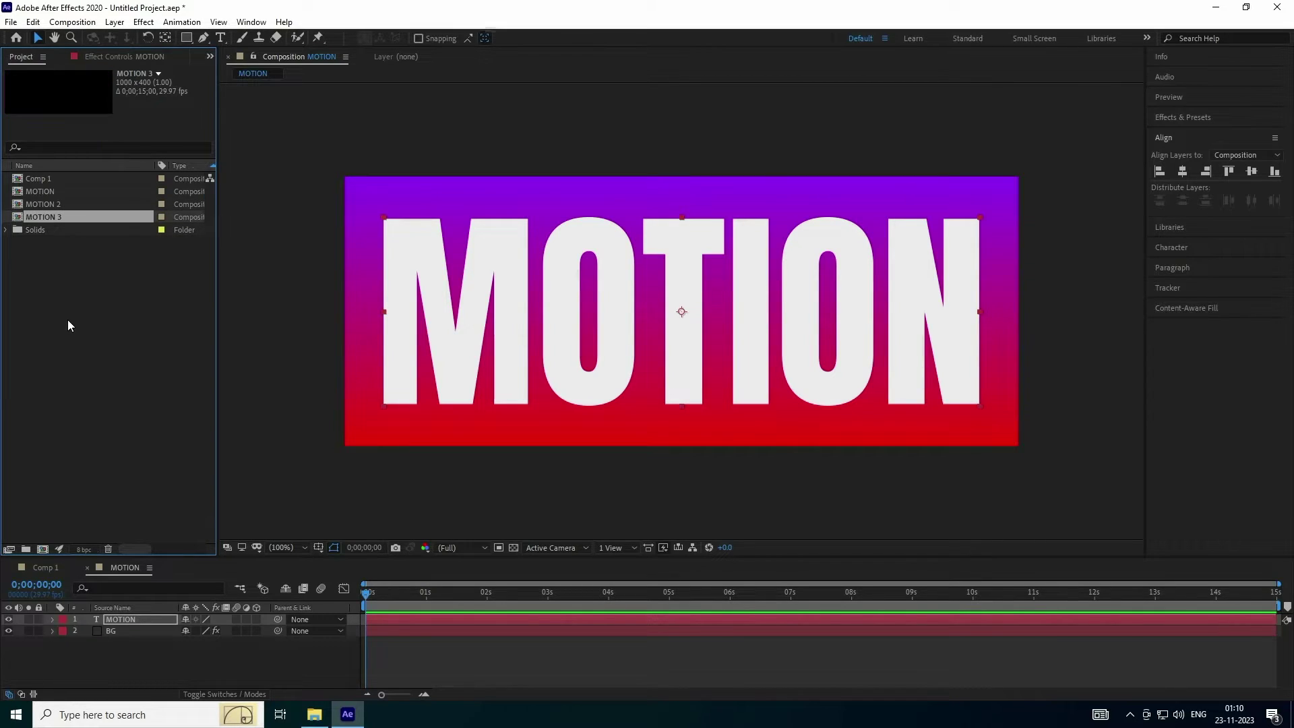
In the MOTION 3 composition, replace the text with DESIGN and center the text layer horizontally.
double_click(58, 217)
left_click(124, 620)
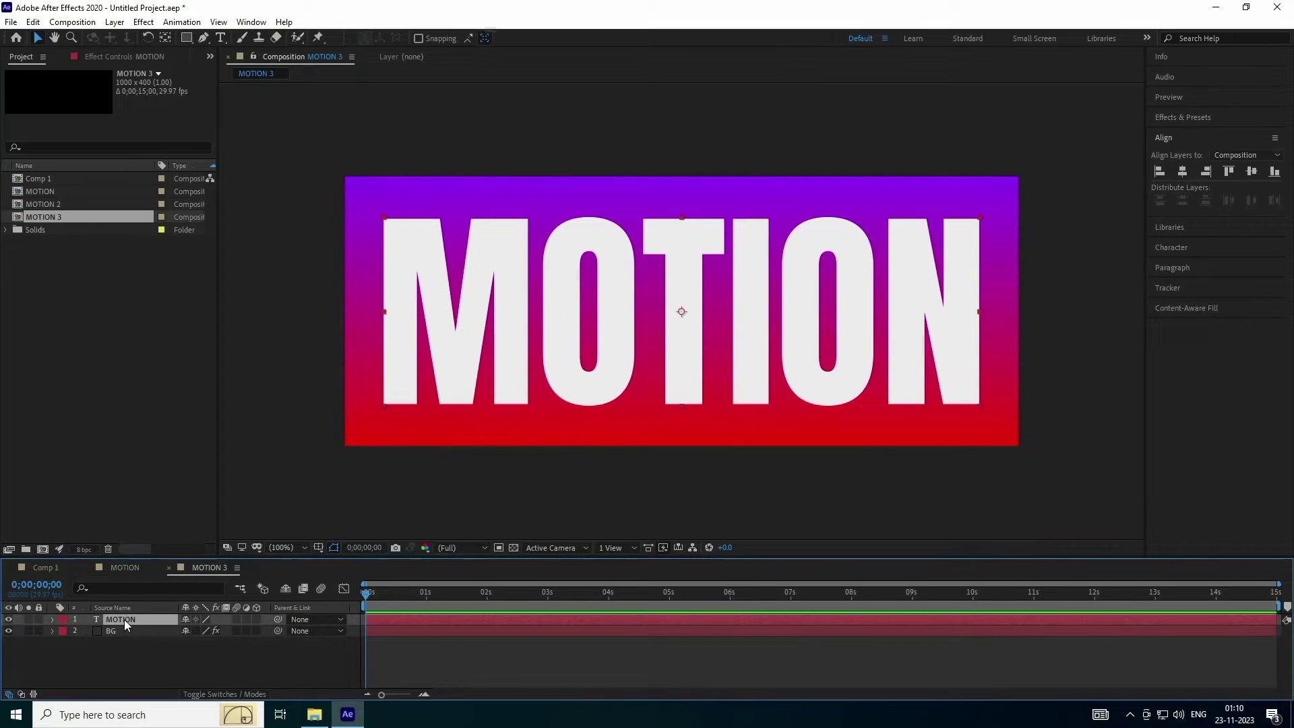
left_click(221, 38)
double_click(530, 273)
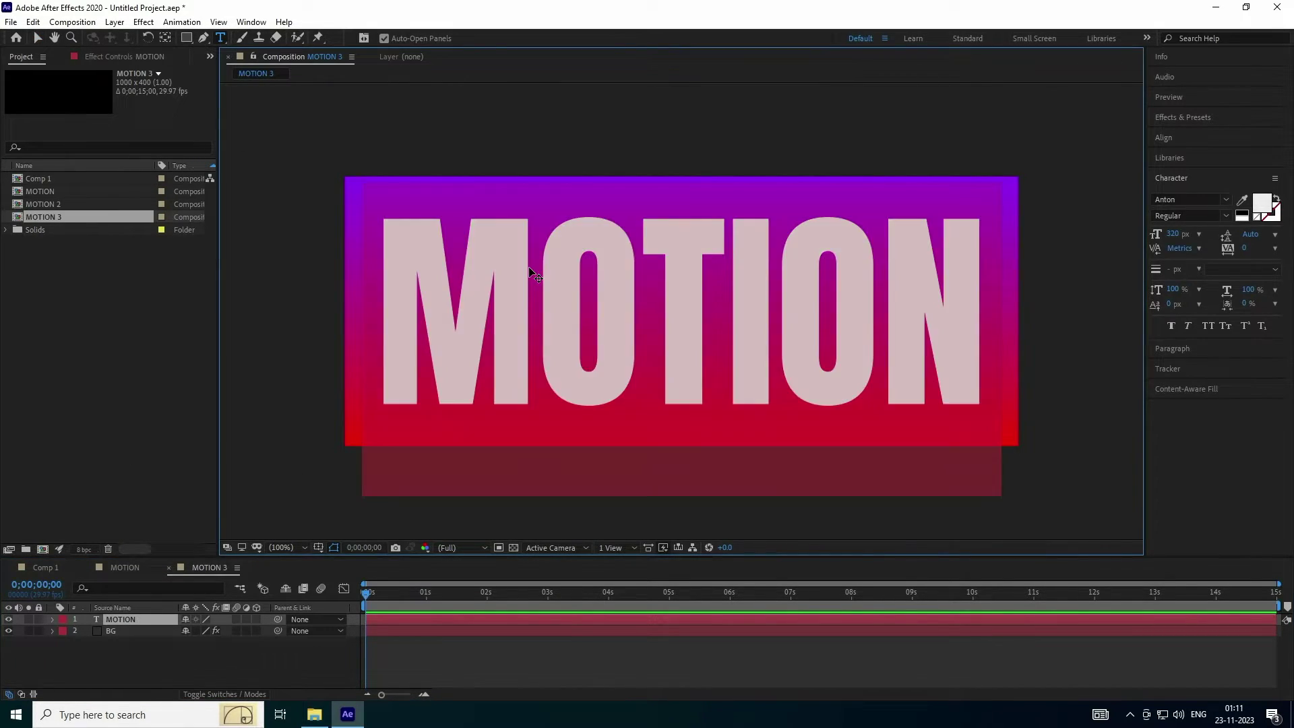
type("D")
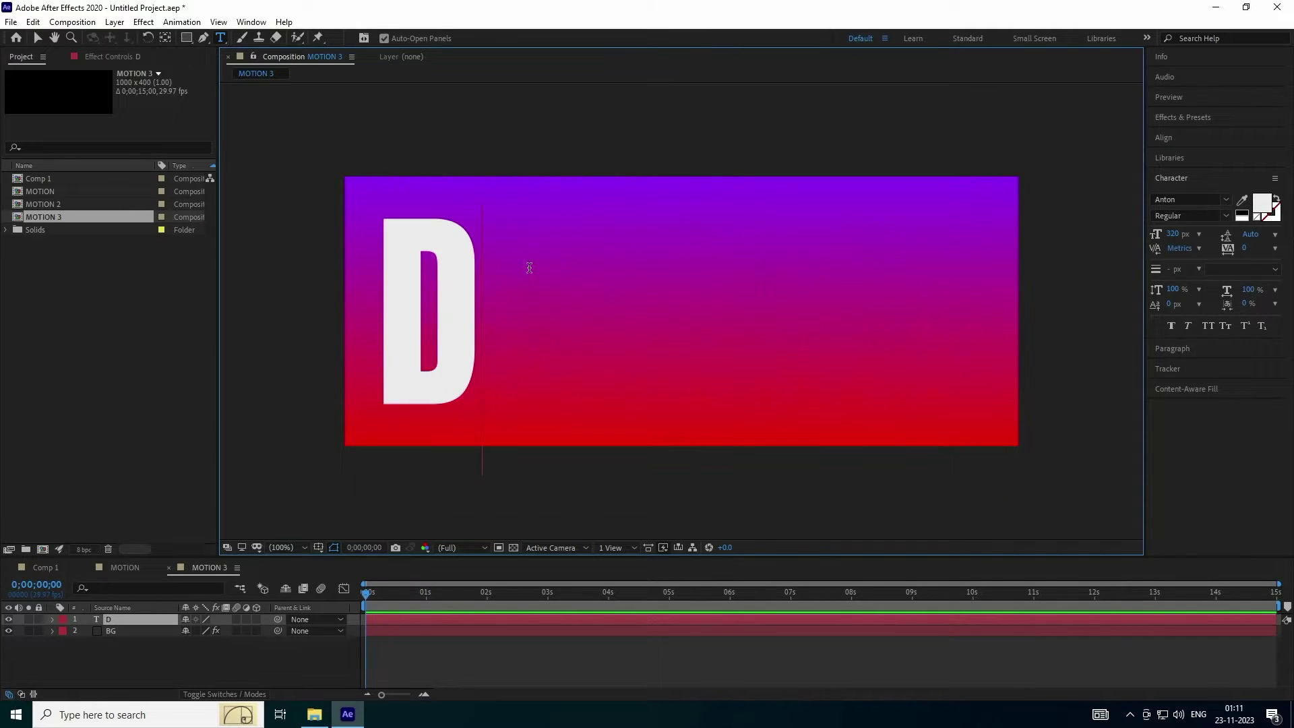
type("ESIGN")
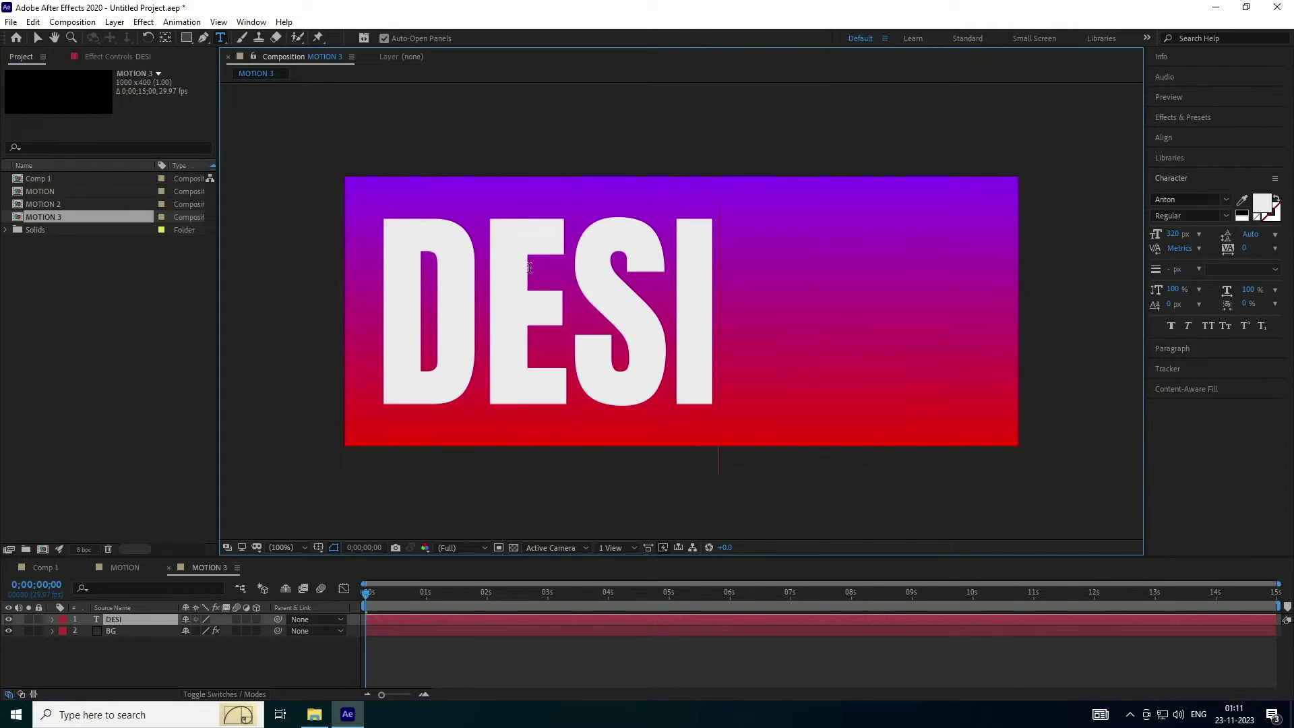
left_click(38, 38)
left_click(1175, 139)
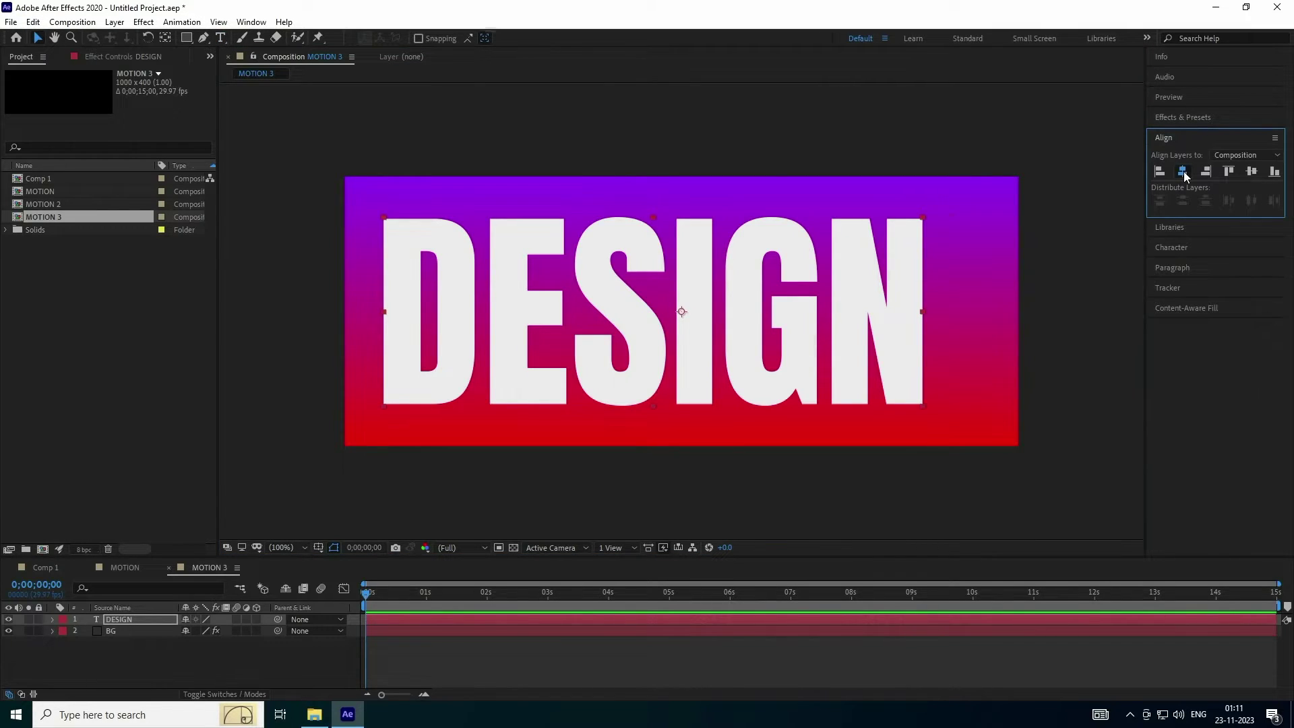
left_click(1182, 171)
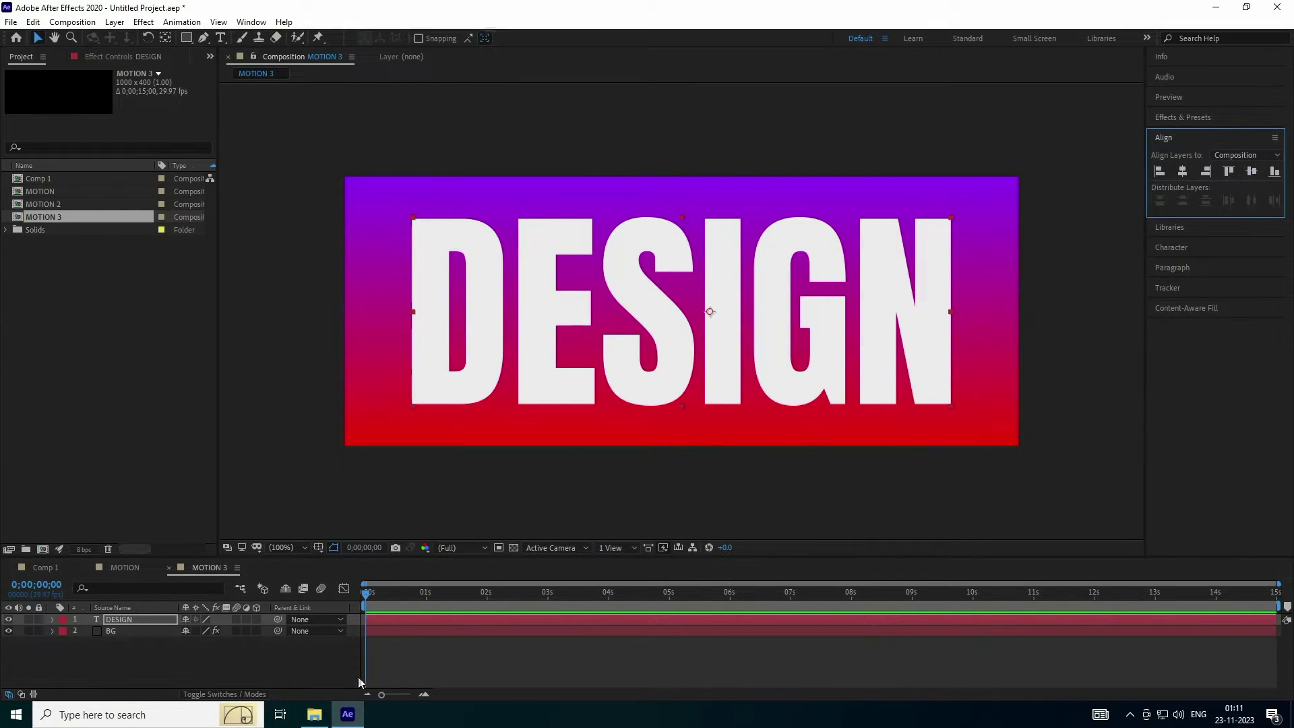
Rename the MOTION 3 composition as DESIGN and duplicate it once.
right_click(51, 217)
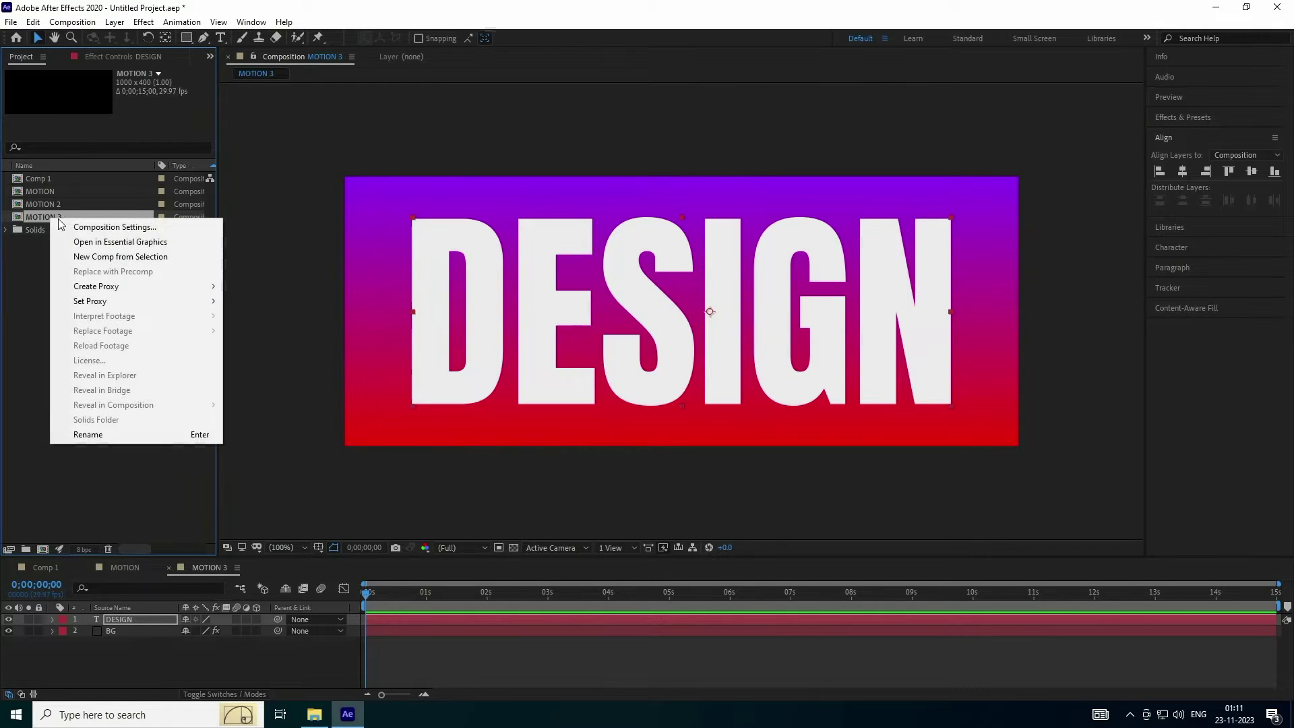
left_click(57, 222)
right_click(53, 217)
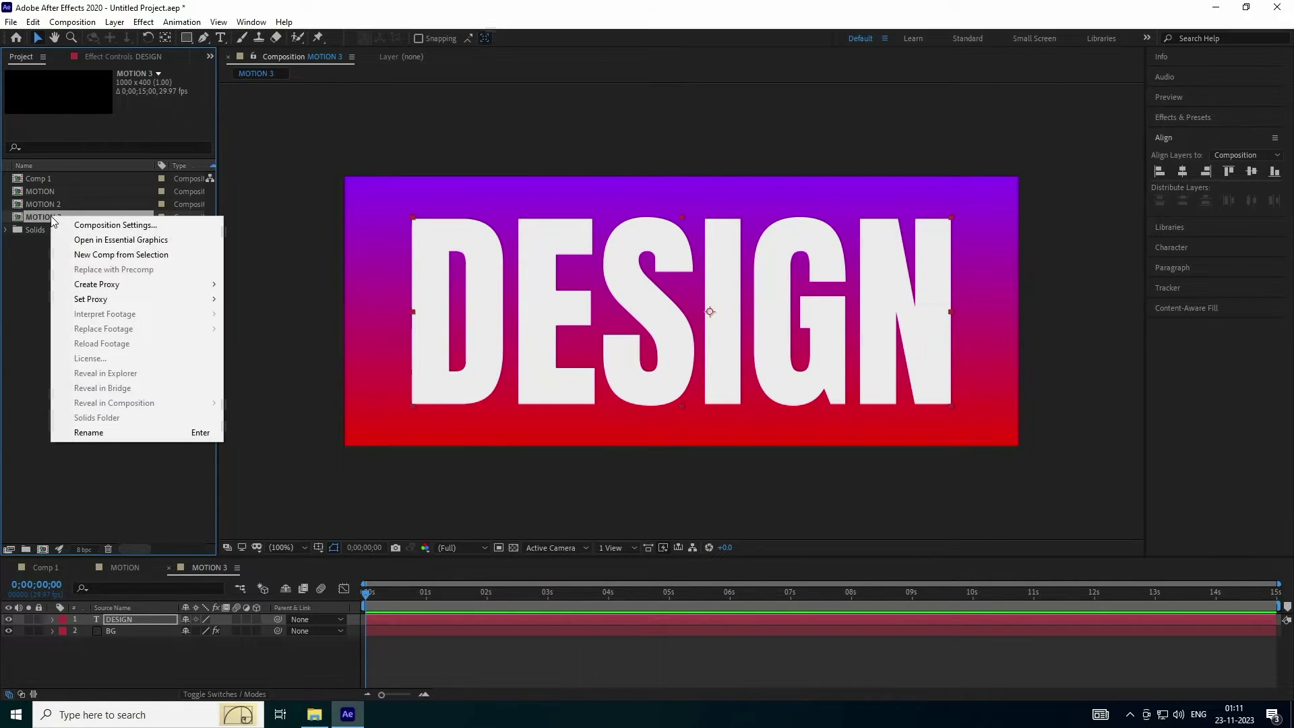
left_click(110, 431)
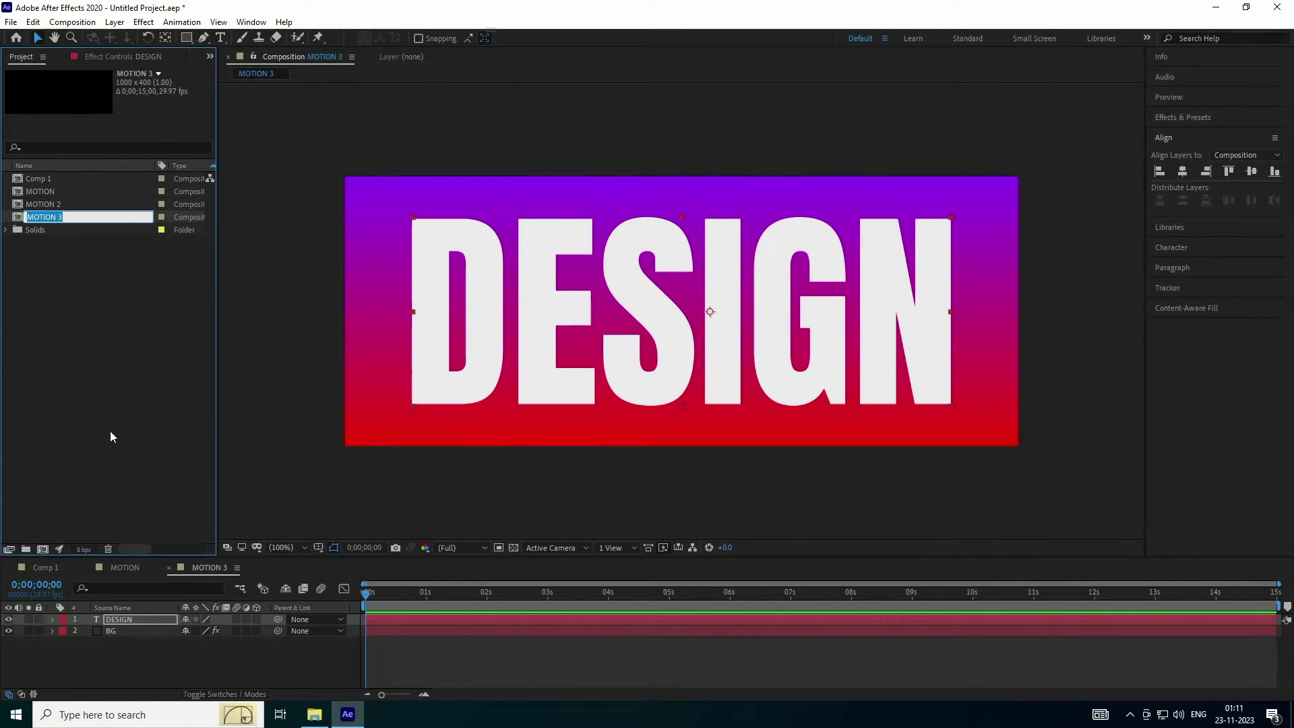
type("DESIGN")
key("Return")
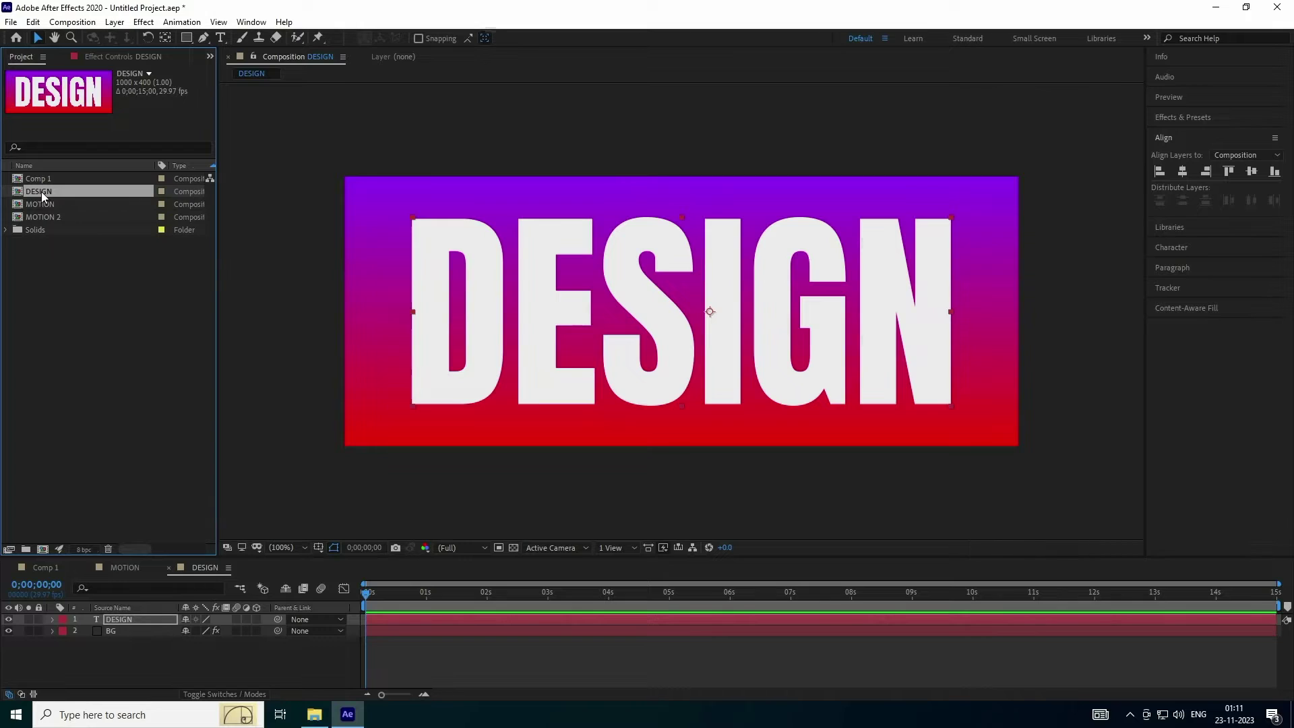
key("ctrl+d")
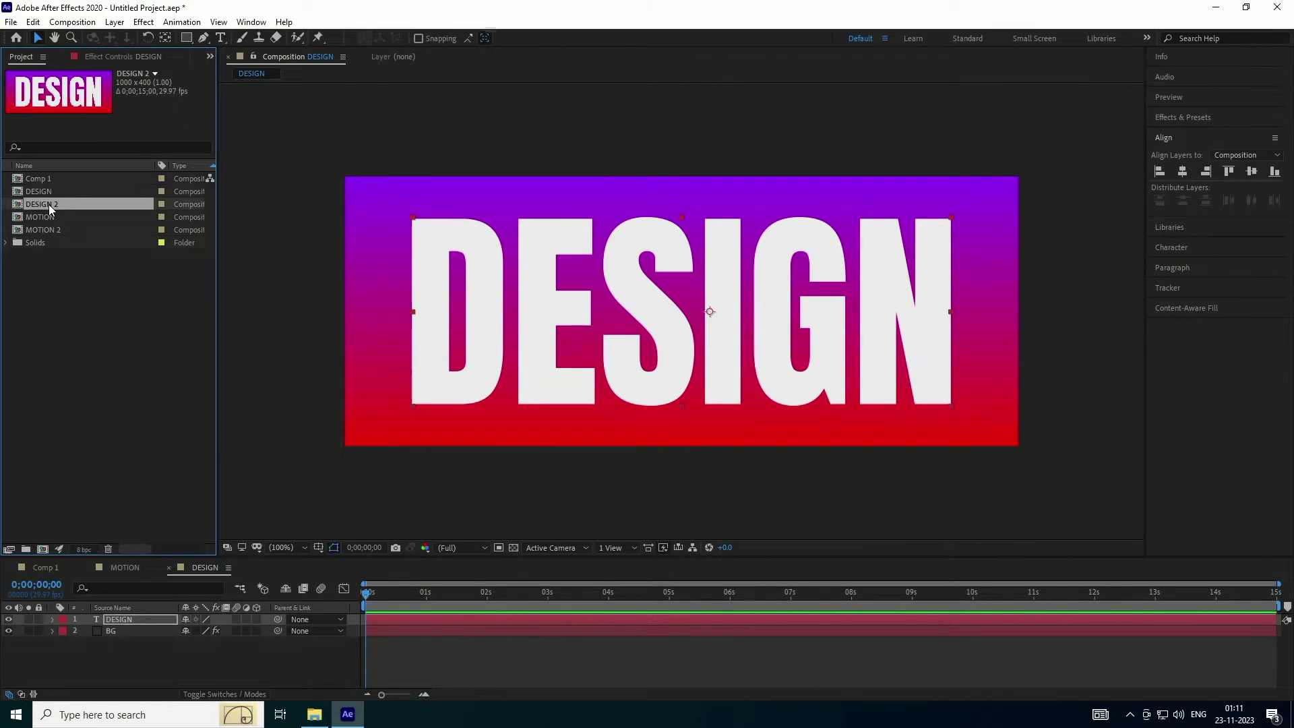
Add the DESIGN, DESIGN 2, MOTION and MOTION 2 compositions to Comp 1 as layers.
left_click(31, 192)
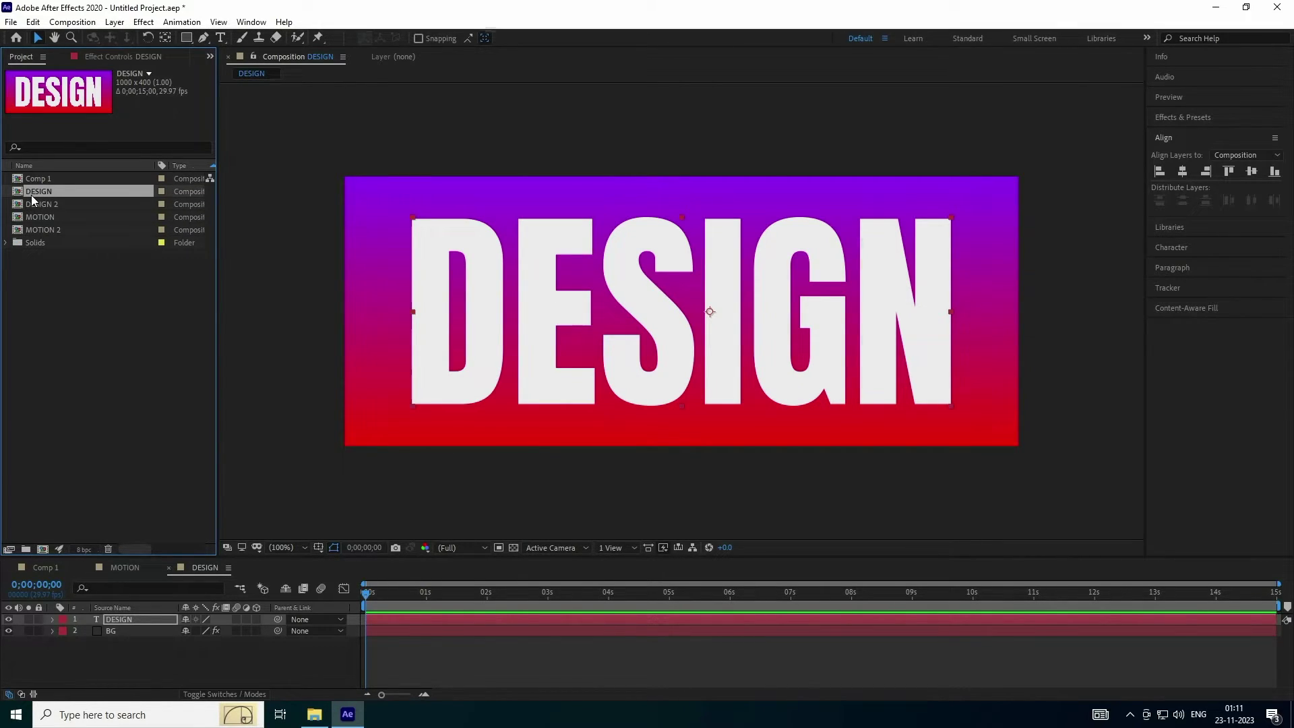
left_click(41, 217)
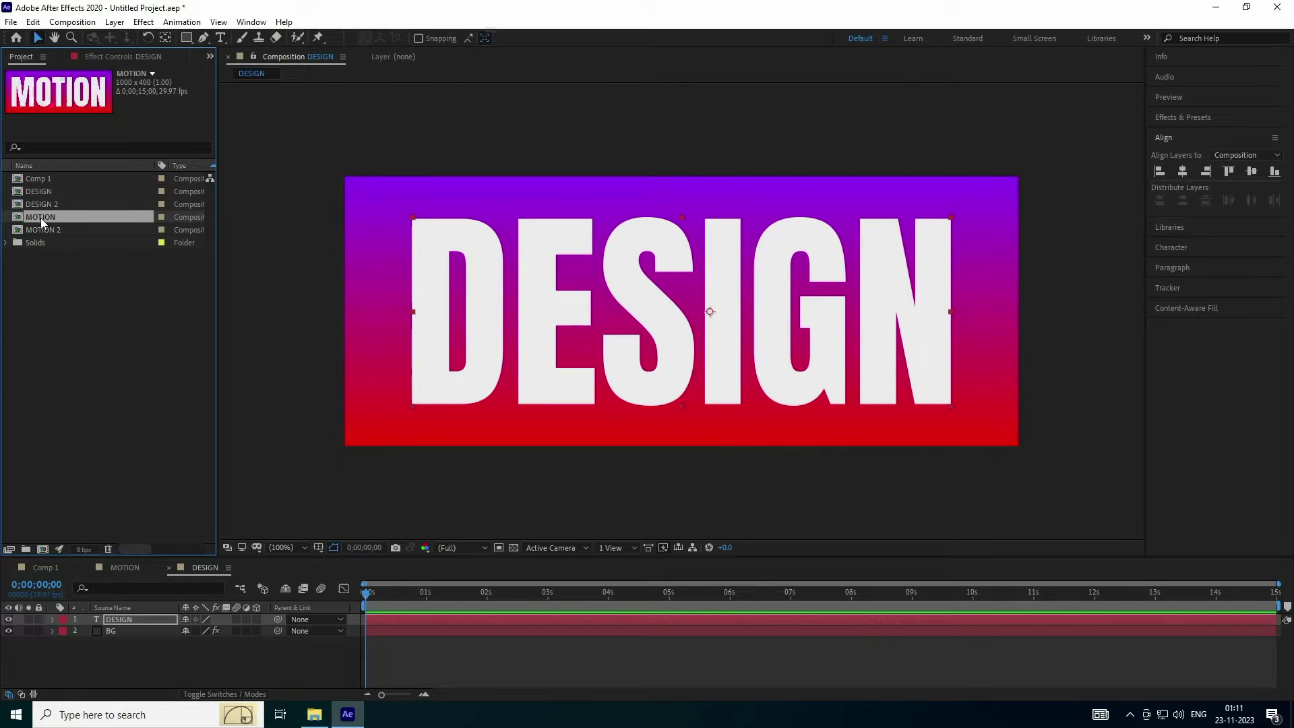
left_click(44, 229)
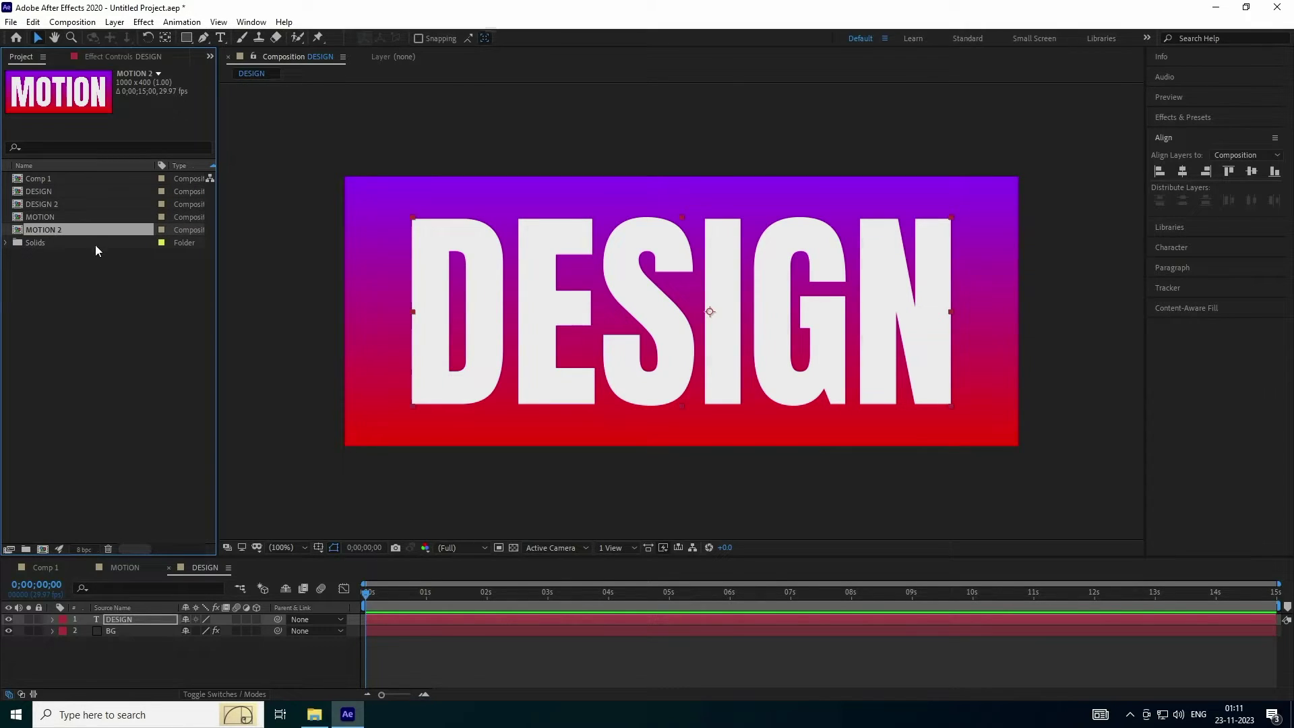
left_click(45, 568)
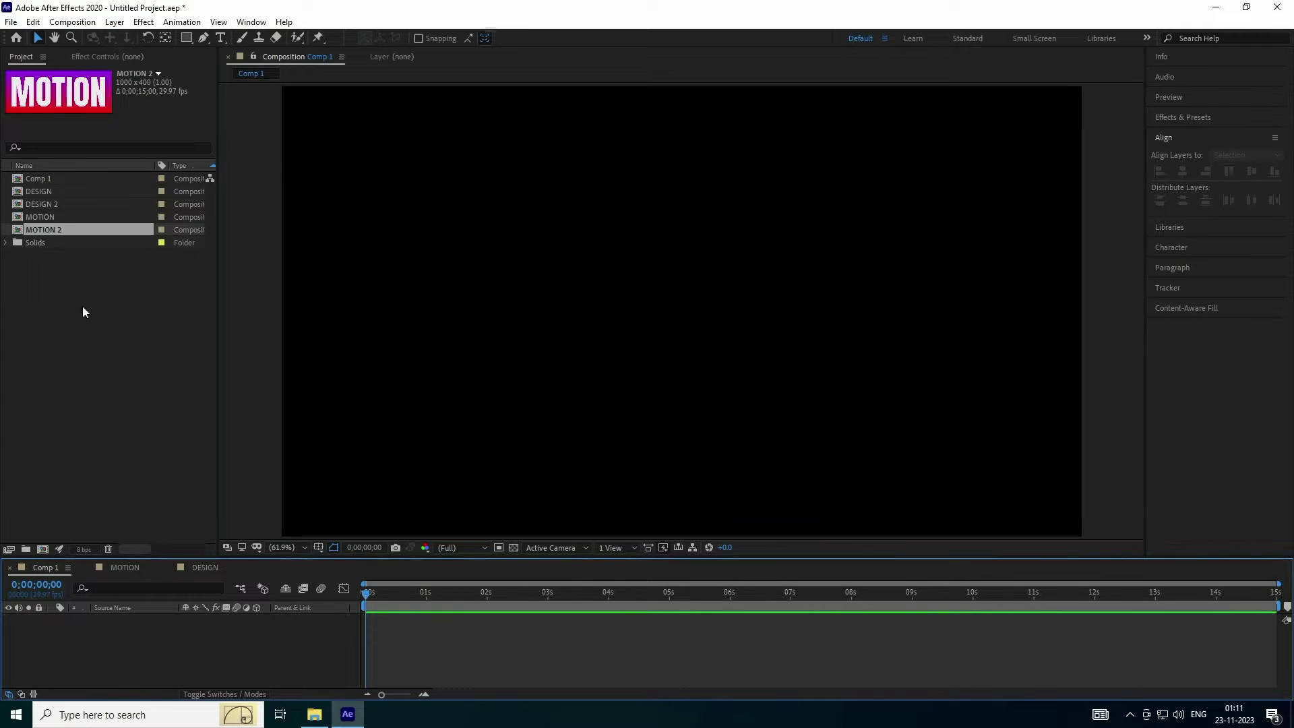
left_click(39, 191, "shift")
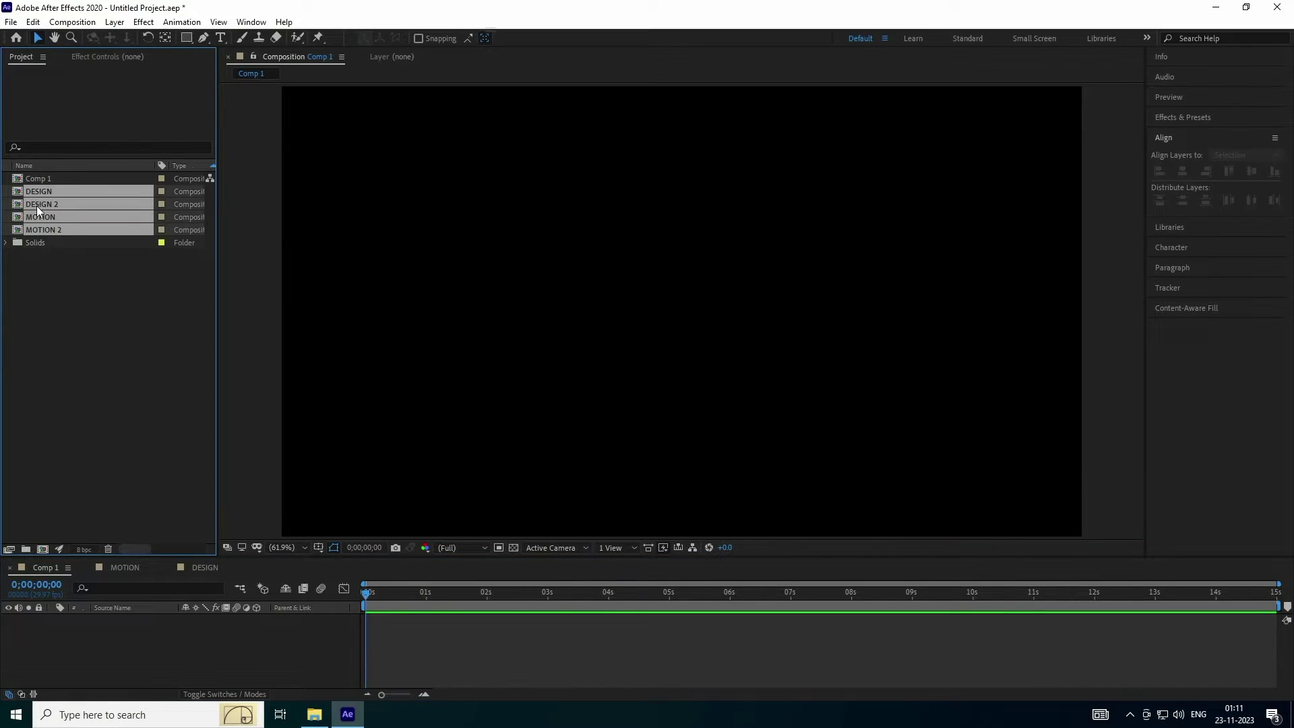
left_click_drag(41, 194, 148, 640)
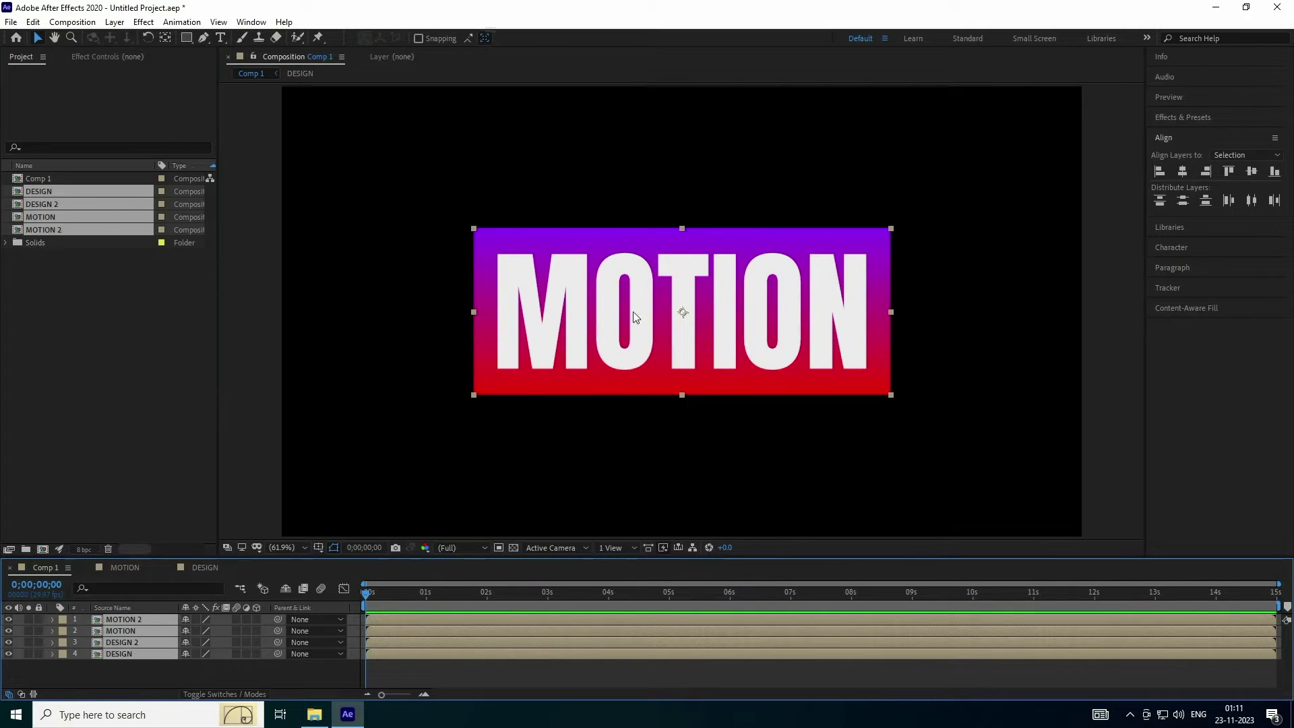
Make all four MOTION and DESIGN layers in Comp 1 3D layers.
left_click(119, 669)
left_click_drag(161, 674, 106, 615)
left_click(257, 616)
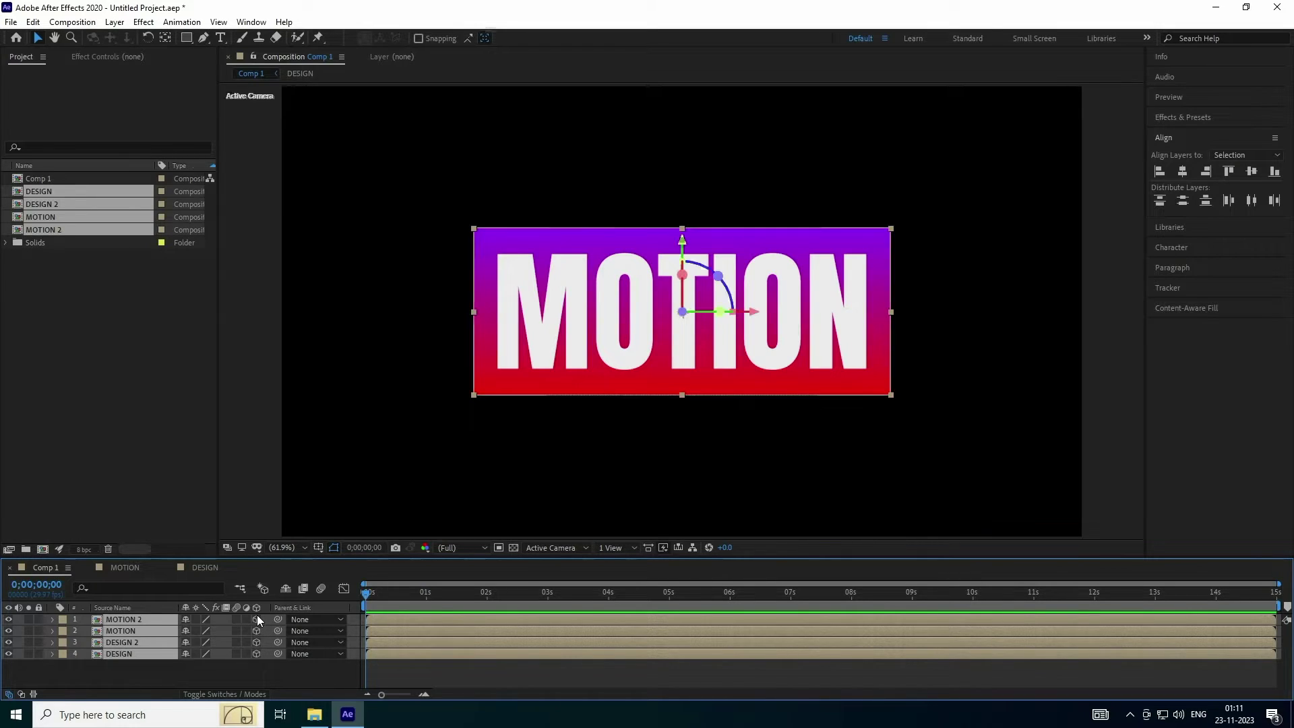
Add a new camera layer to Comp 1, accepting the offered camera settings.
right_click(151, 674)
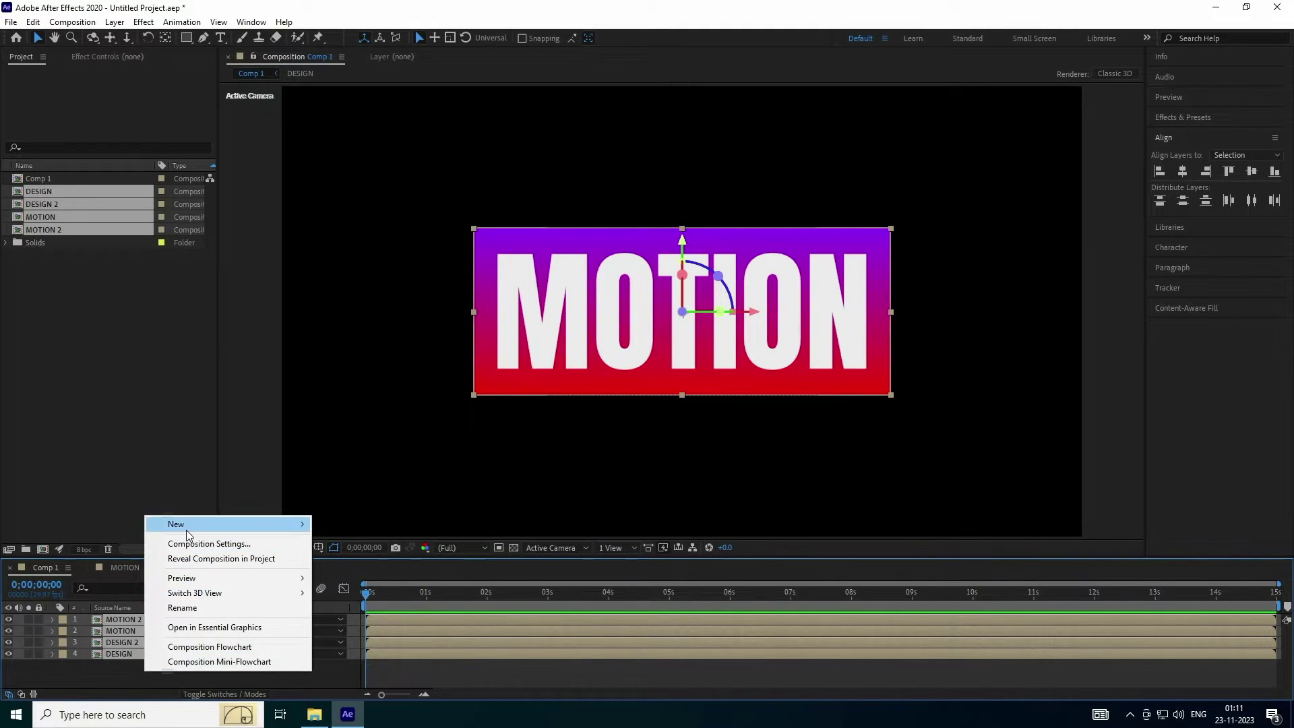
mouse_move(282, 524)
left_click(340, 588)
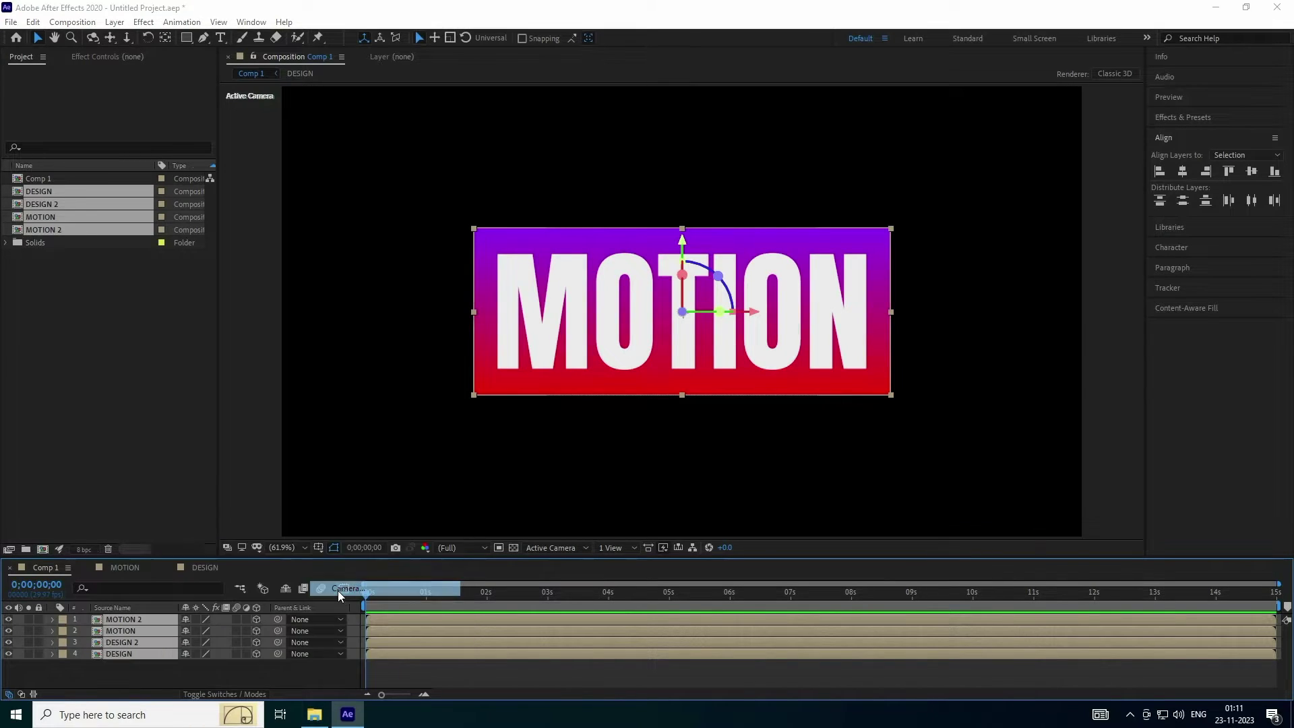
left_click(784, 502)
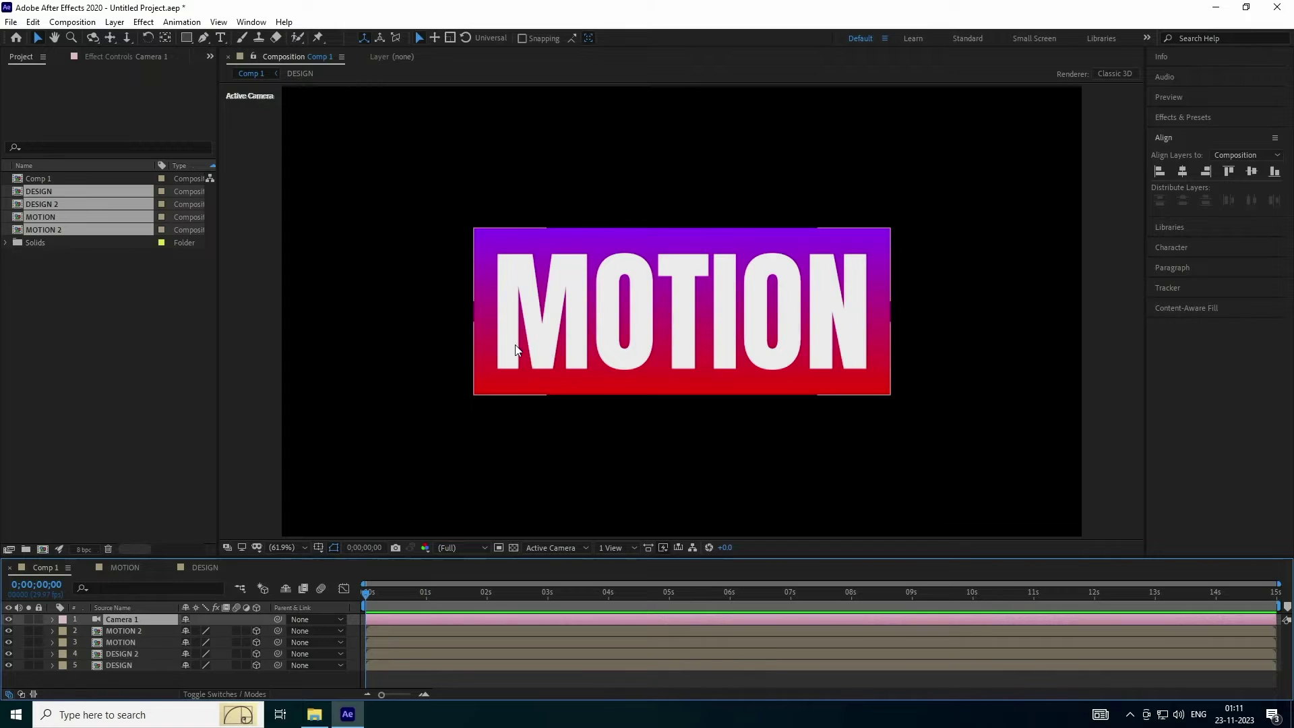
Try orbiting the camera around the text layers and undo the orbit.
left_click(95, 42)
left_click_drag(544, 297, 596, 292)
key("ctrl+z")
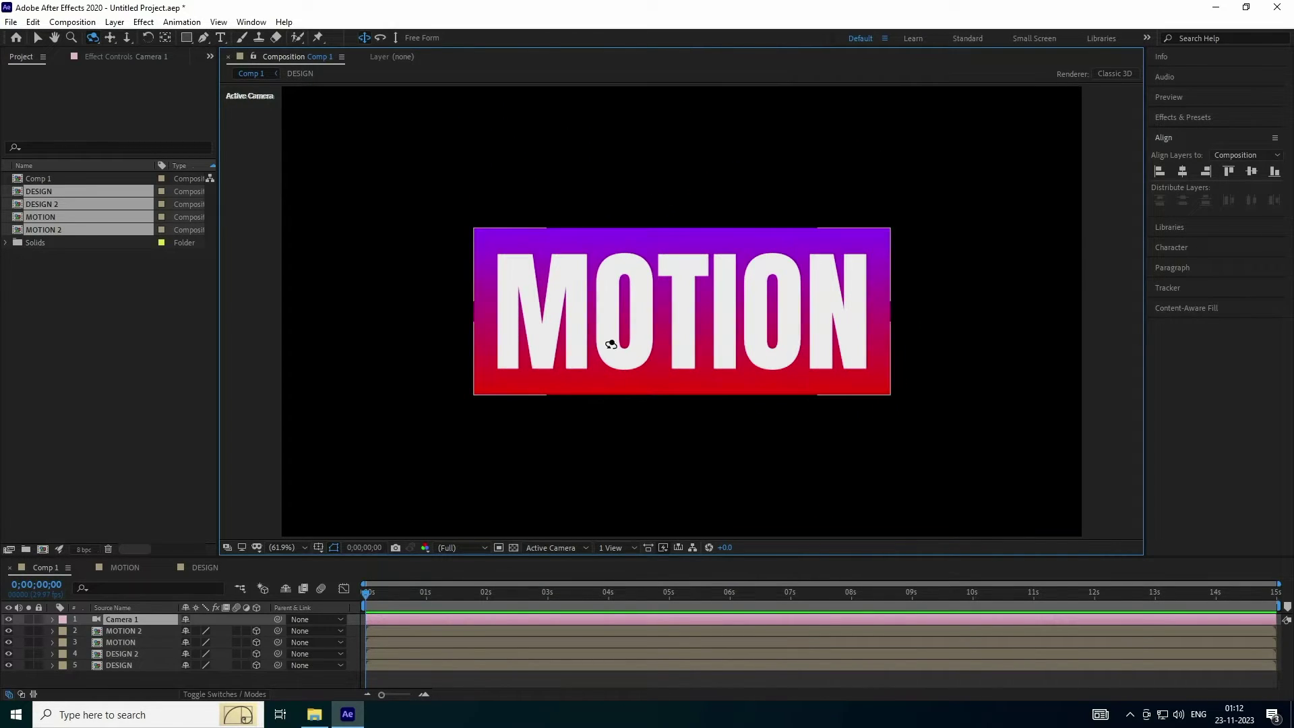
Move the DESIGN layer back along its Z axis so it stands apart from and behind the MOTION layers.
left_click_drag(701, 272, 854, 286)
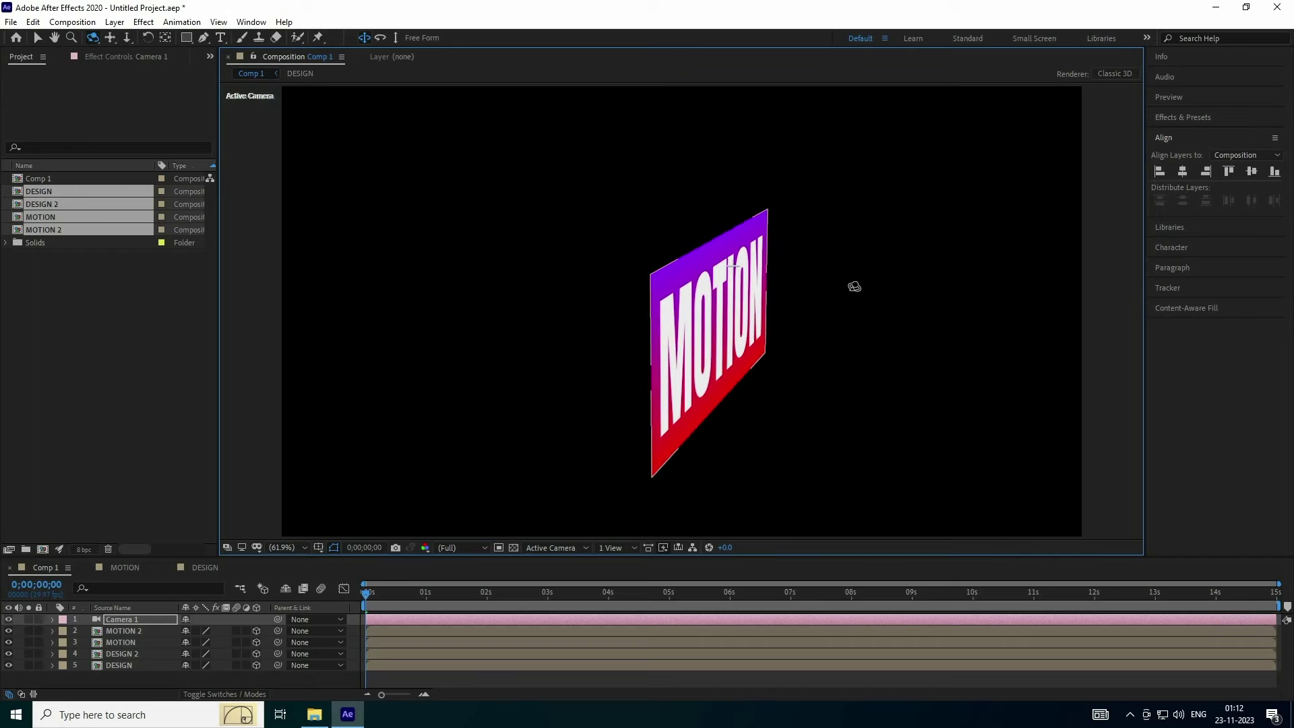
left_click(118, 665)
left_click_drag(631, 407, 682, 409)
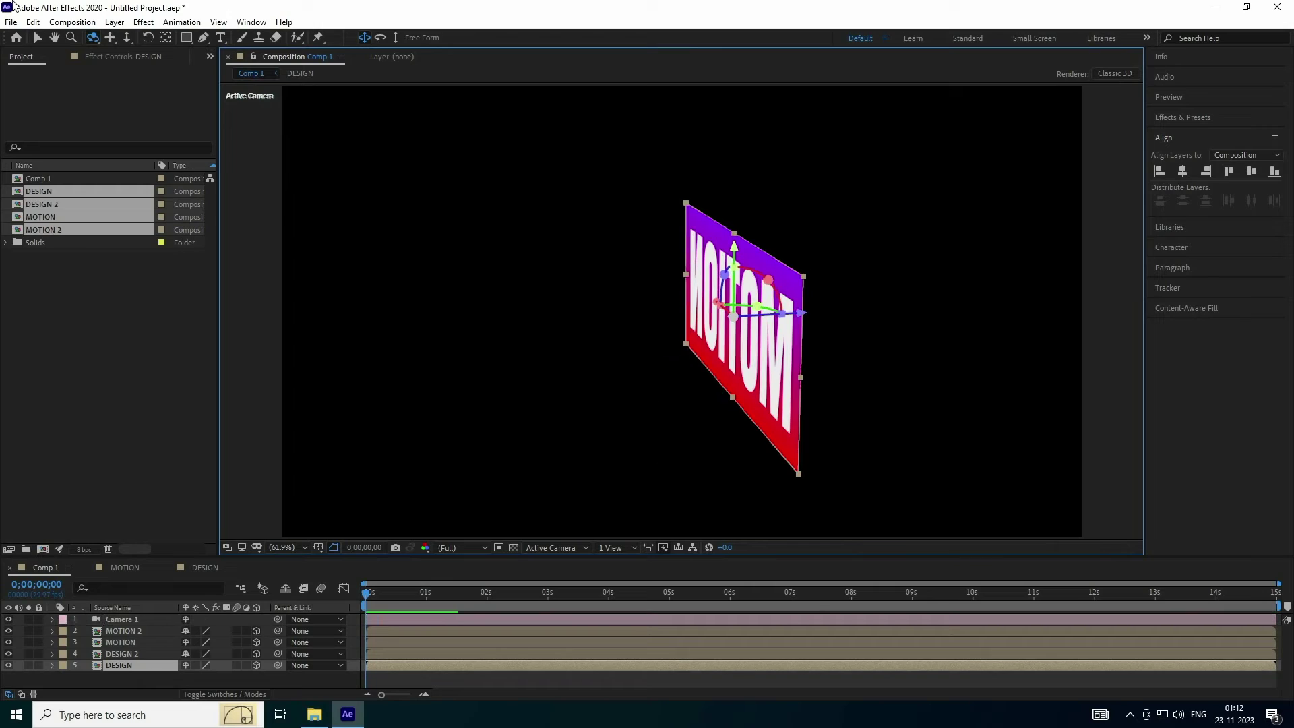
left_click(38, 38)
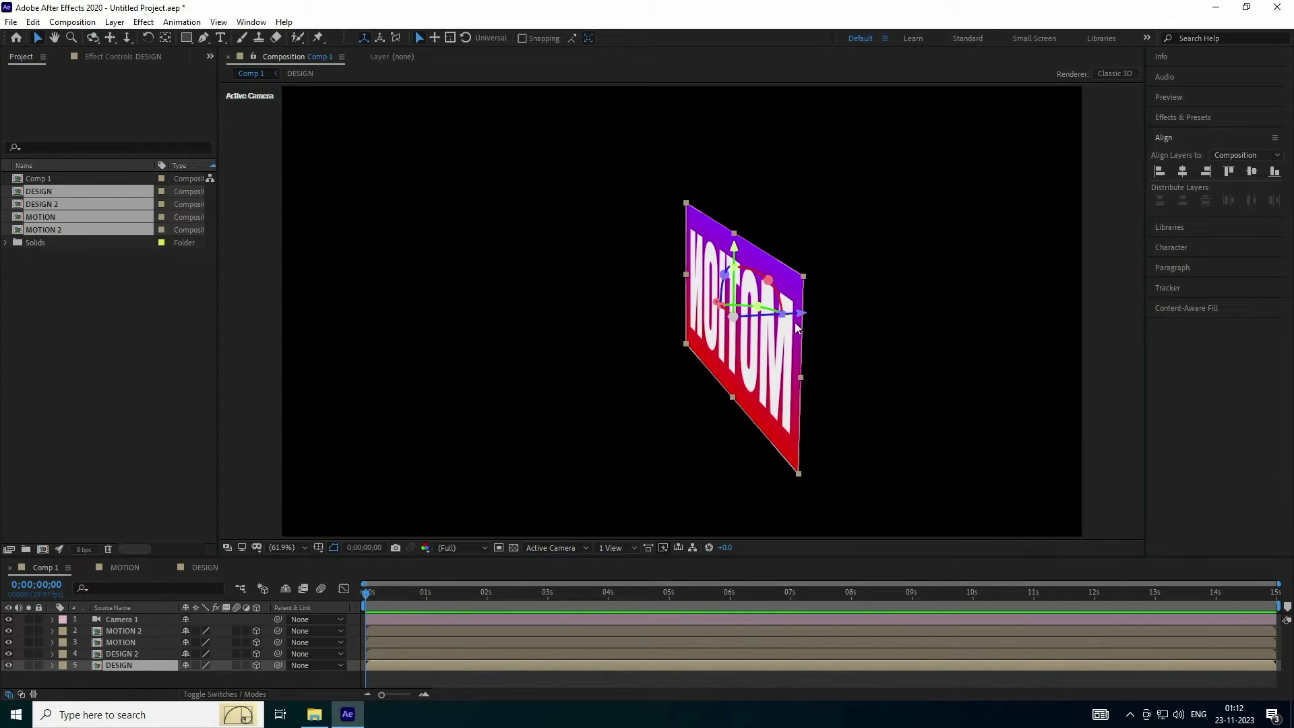
left_click_drag(799, 314, 657, 347)
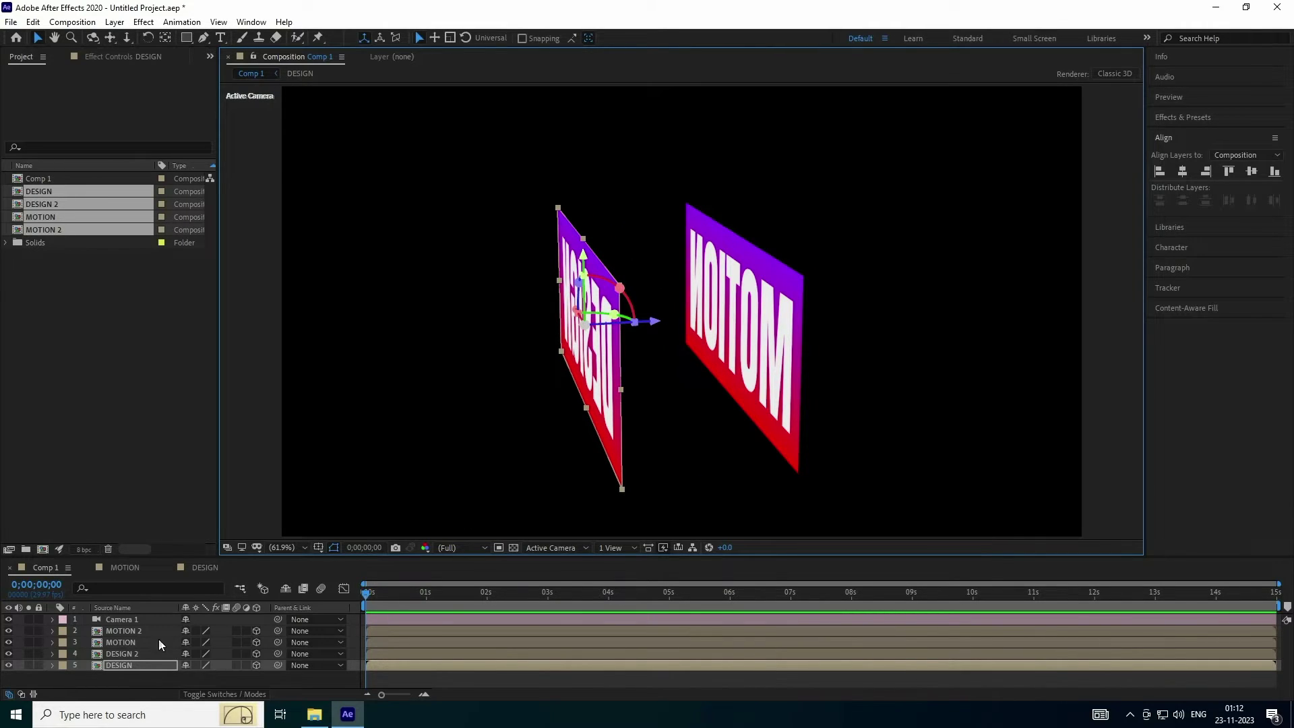
Set the MOTION layer's X Rotation to 90° so it lies flat.
left_click(135, 641)
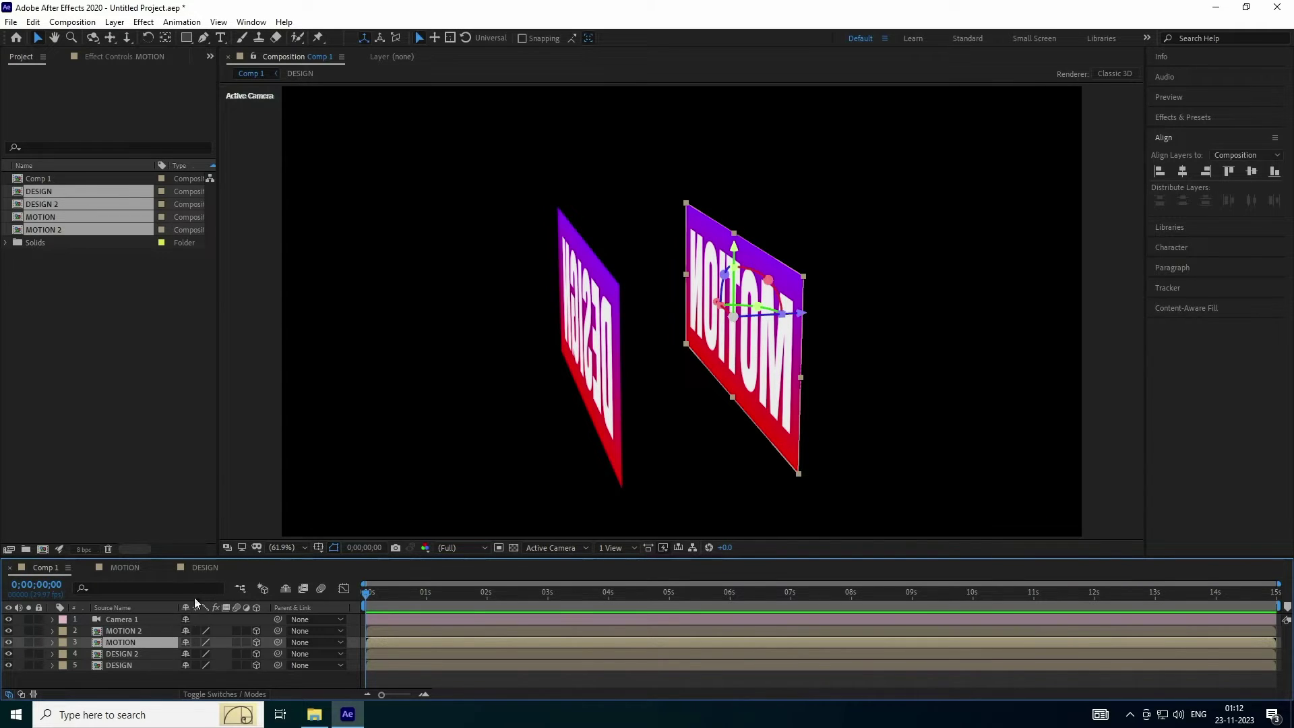
left_click_drag(210, 559, 210, 536)
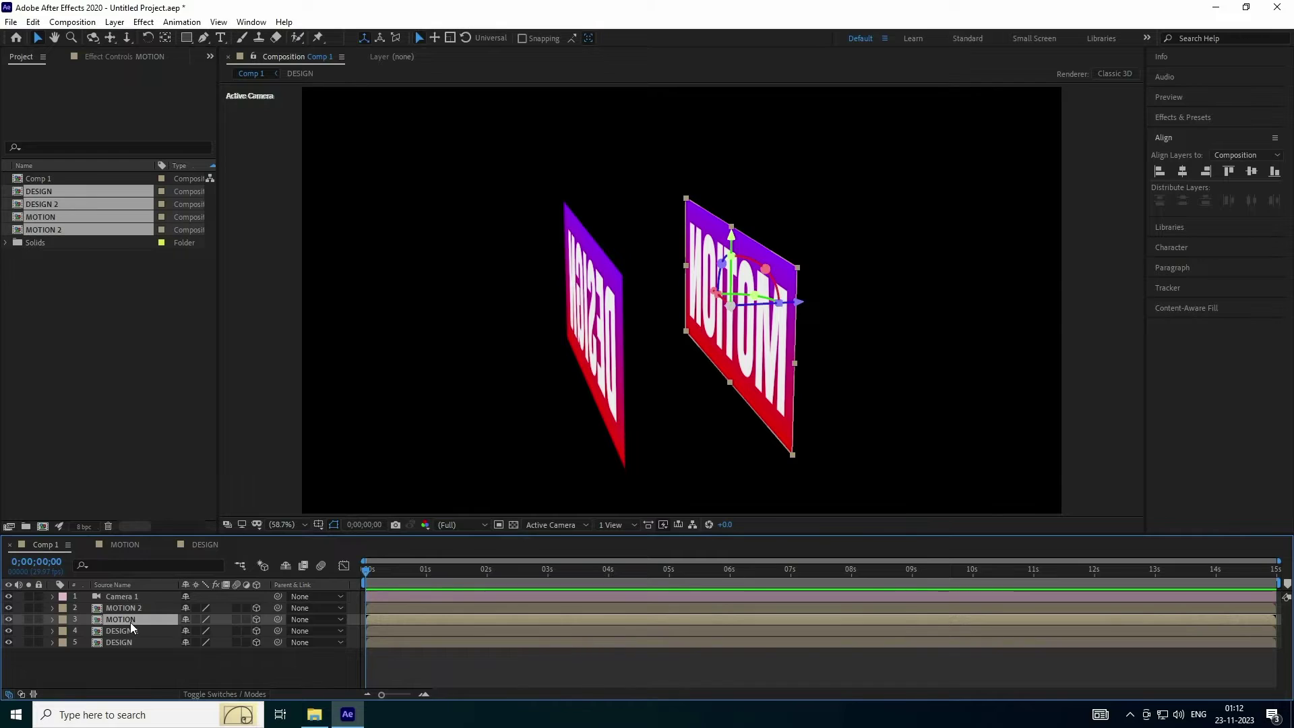
key("r")
left_click_drag(192, 642, 258, 642)
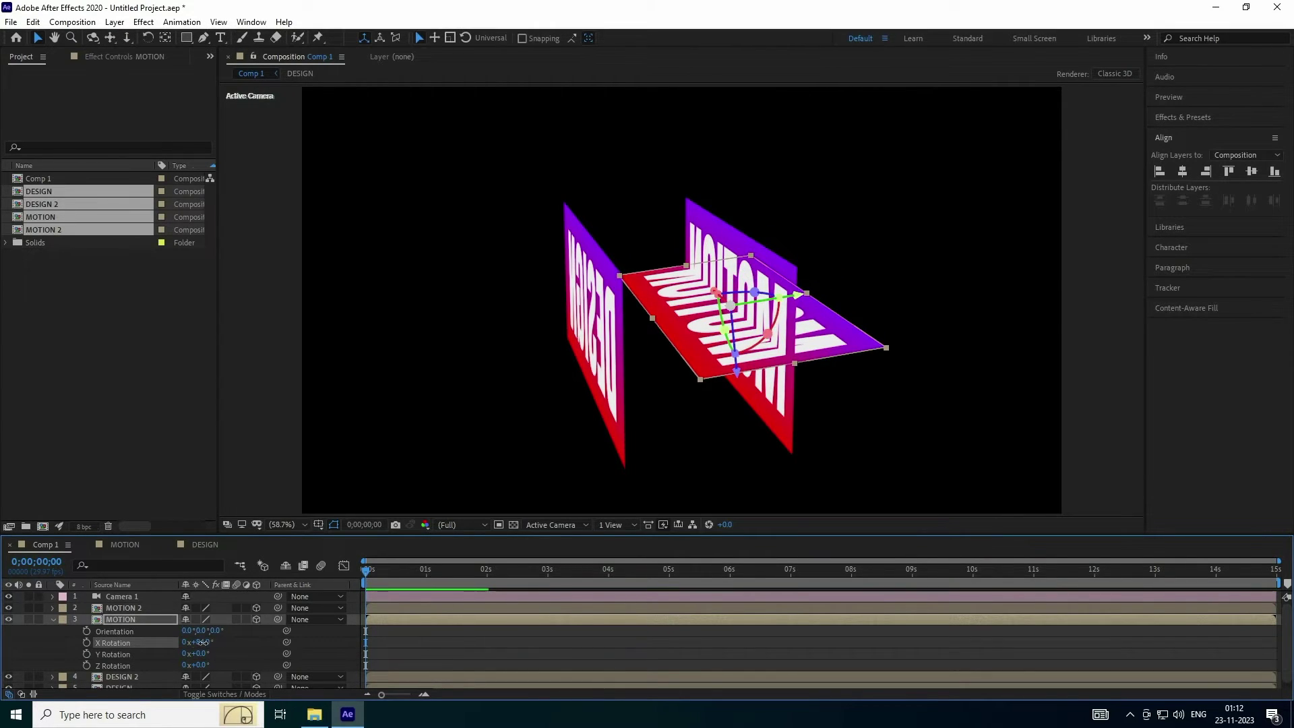
left_click(201, 642)
type("90")
key("Return")
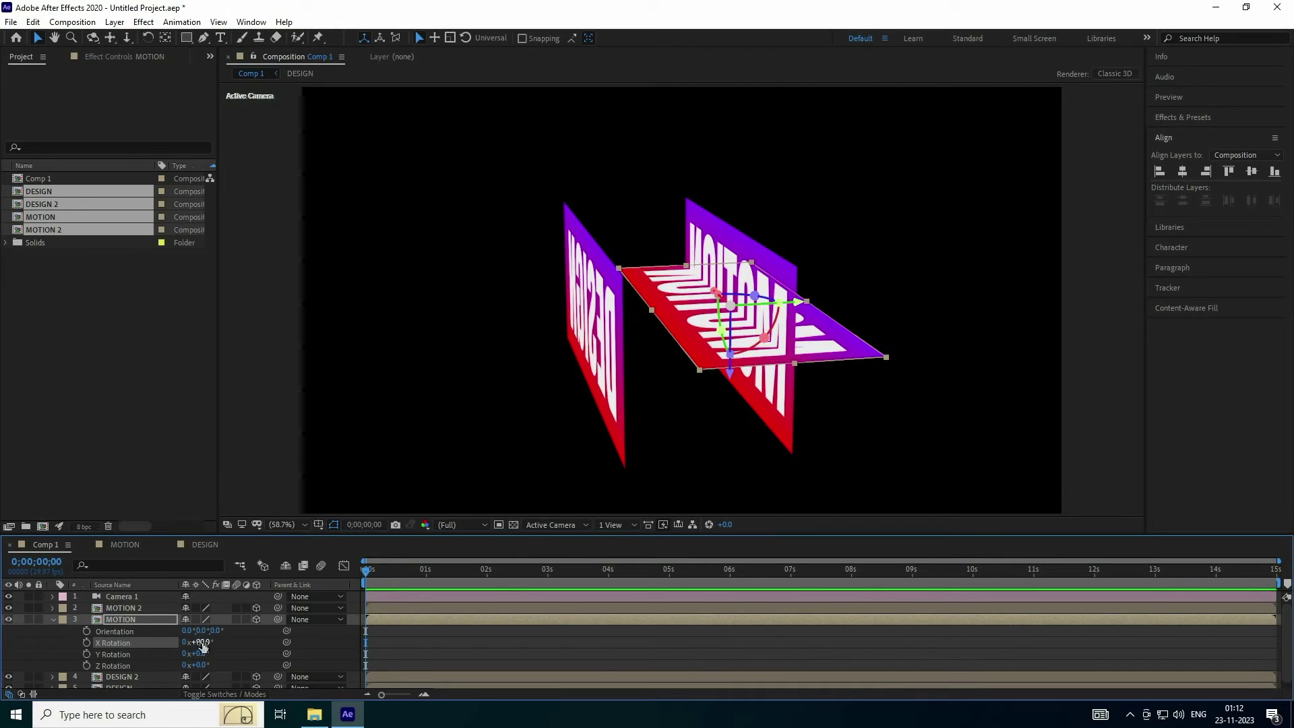
left_click(52, 619)
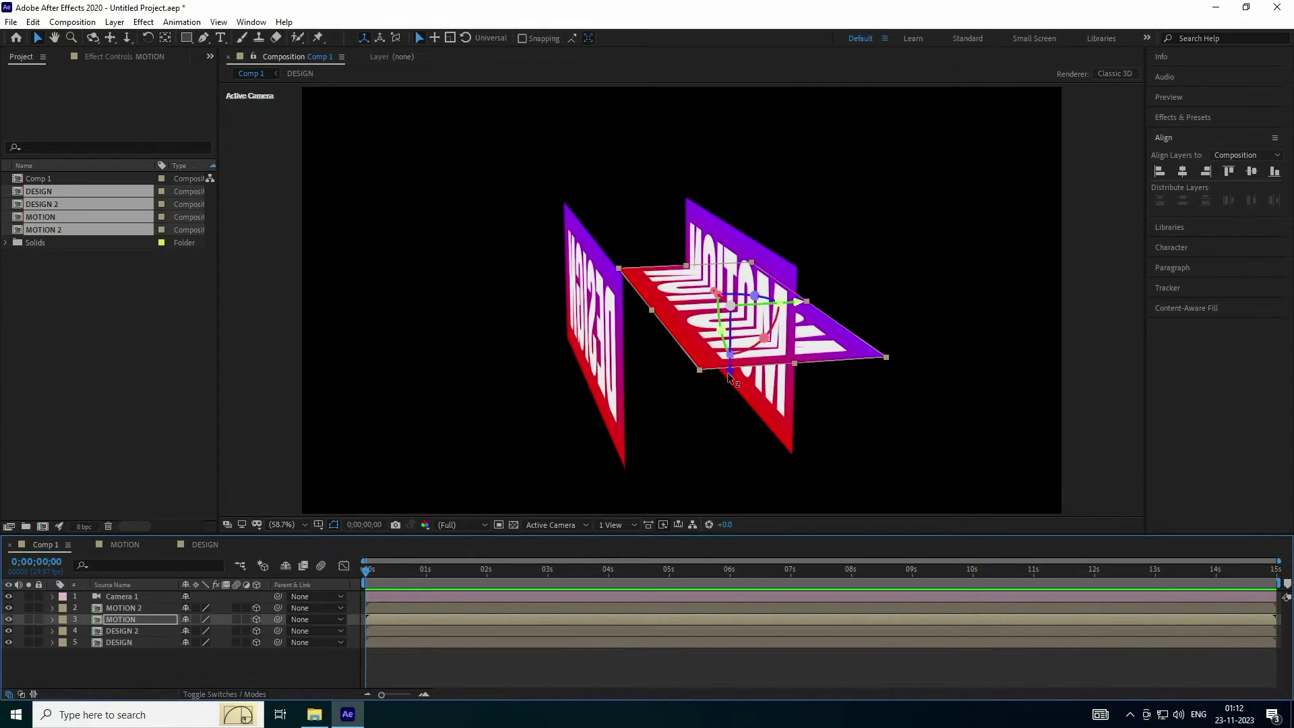
Raise the flat MOTION layer to the upper edge of the upright panels, with its Y position set to 340.
left_click_drag(728, 374, 731, 293)
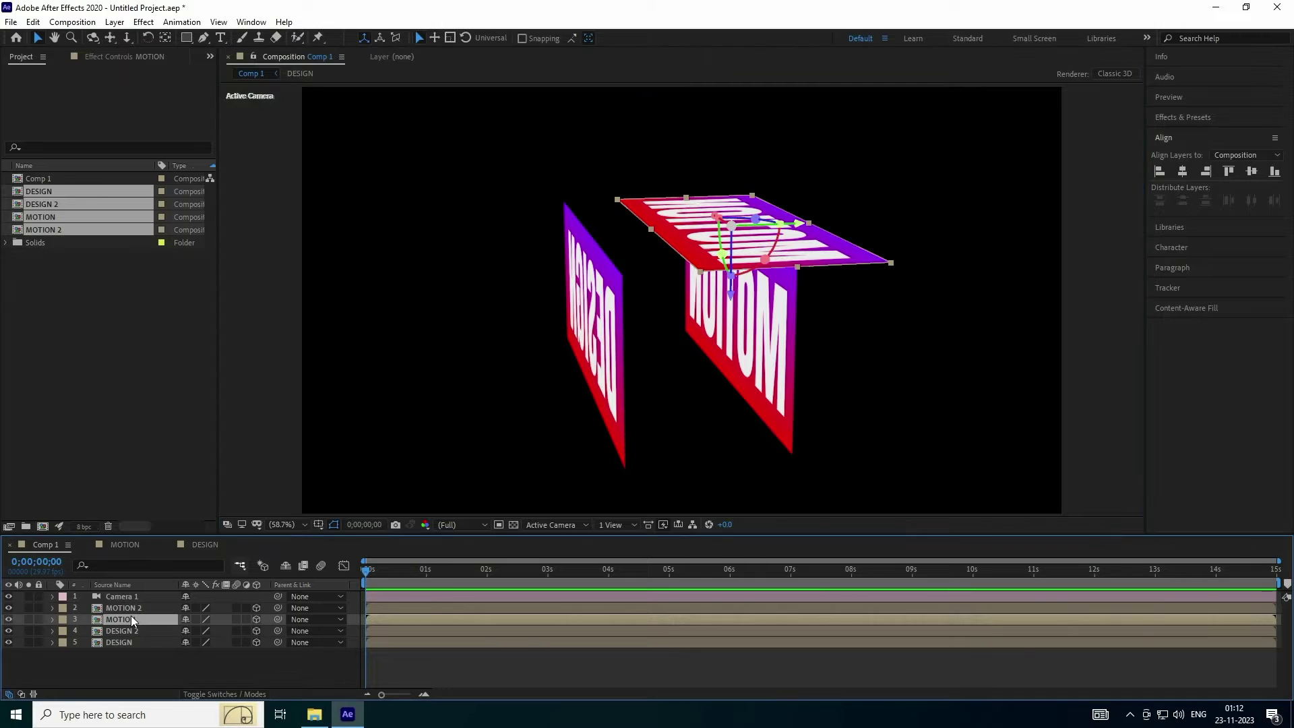
key("p")
left_click(214, 632)
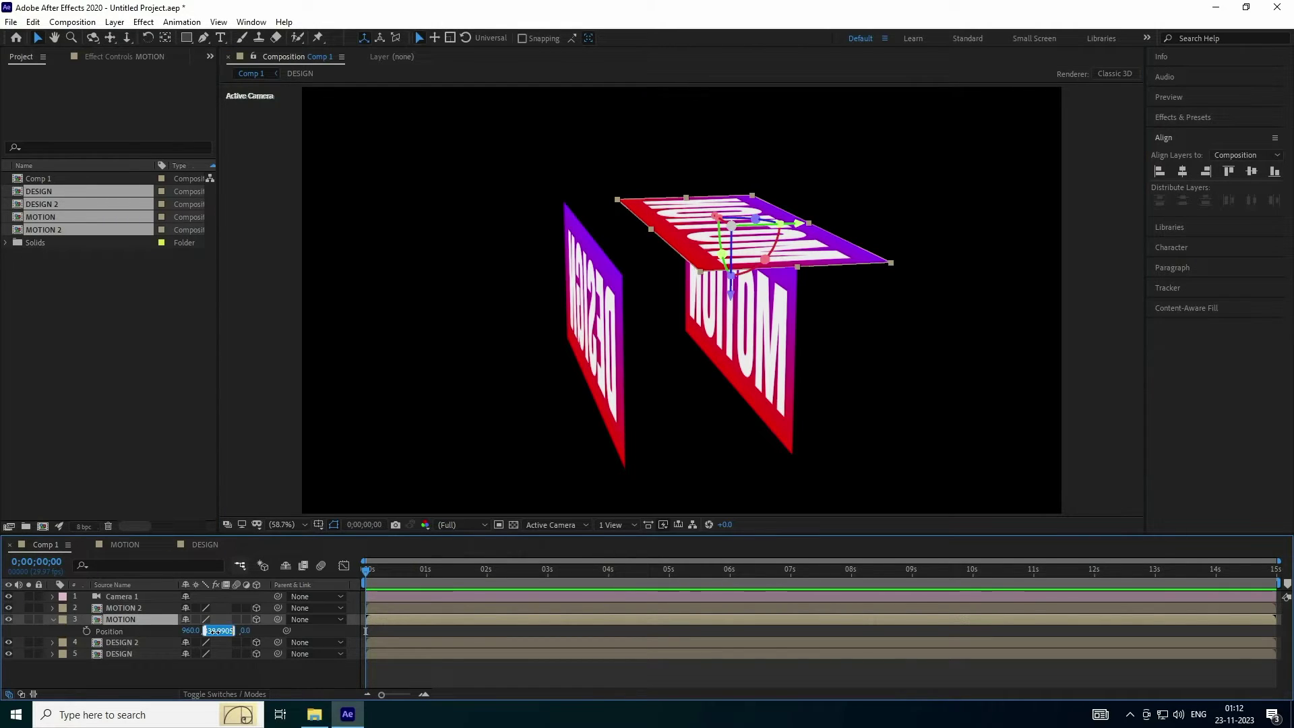
type("340")
key("Return")
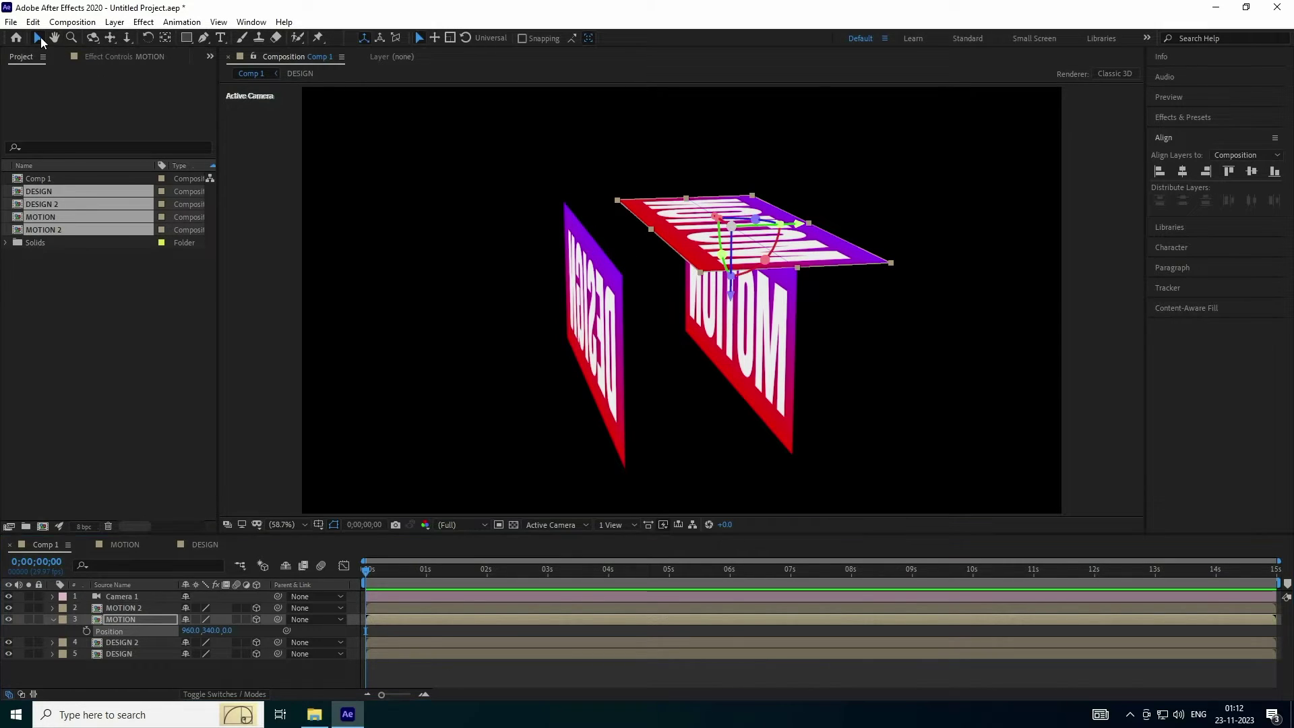
Dolly the camera closer and shift the flat MOTION layer back in depth, setting its Z position to 200.
left_click(128, 38)
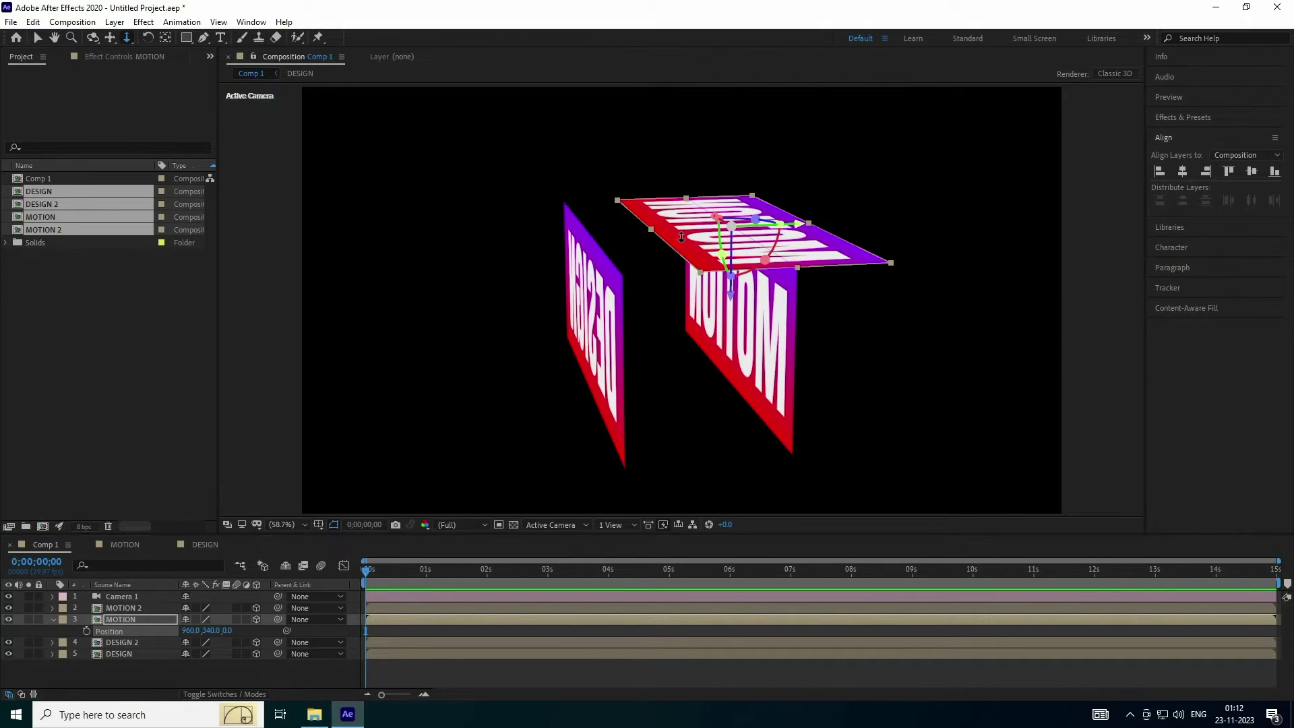
left_click_drag(681, 236, 735, 122)
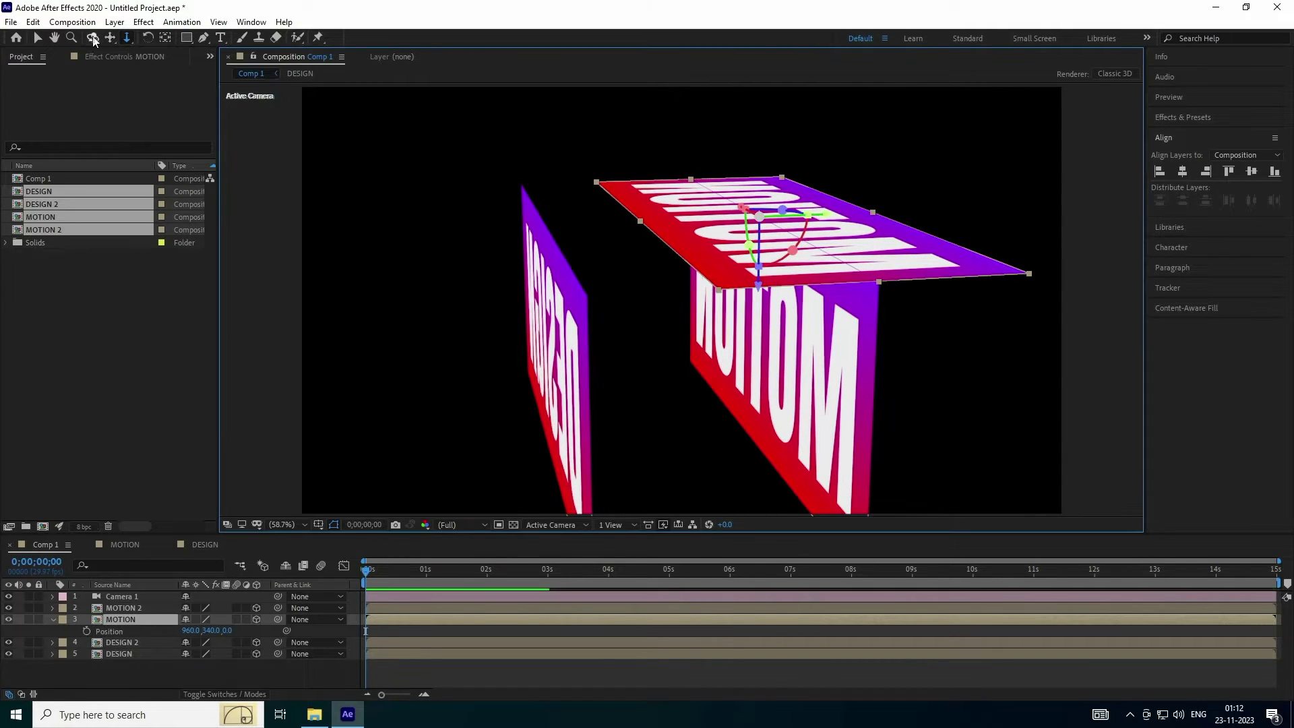
left_click(38, 39)
left_click_drag(823, 214, 763, 229)
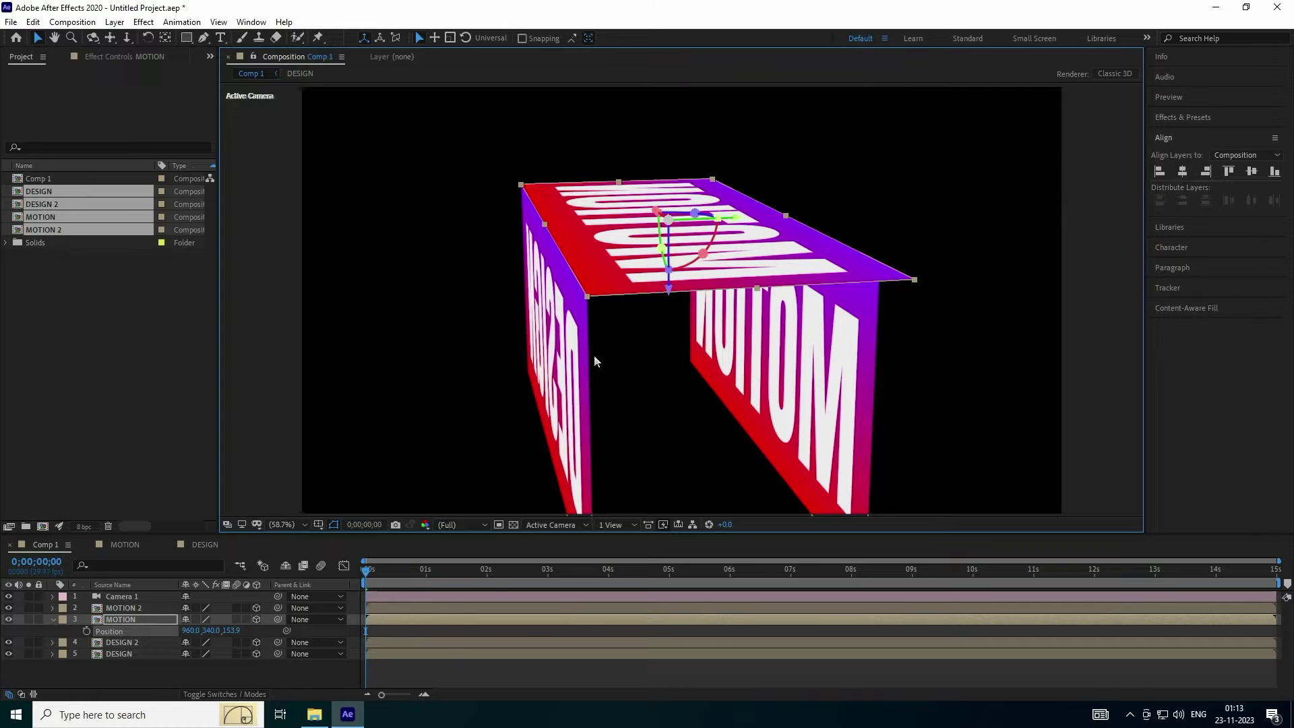
left_click(230, 630)
key("Return")
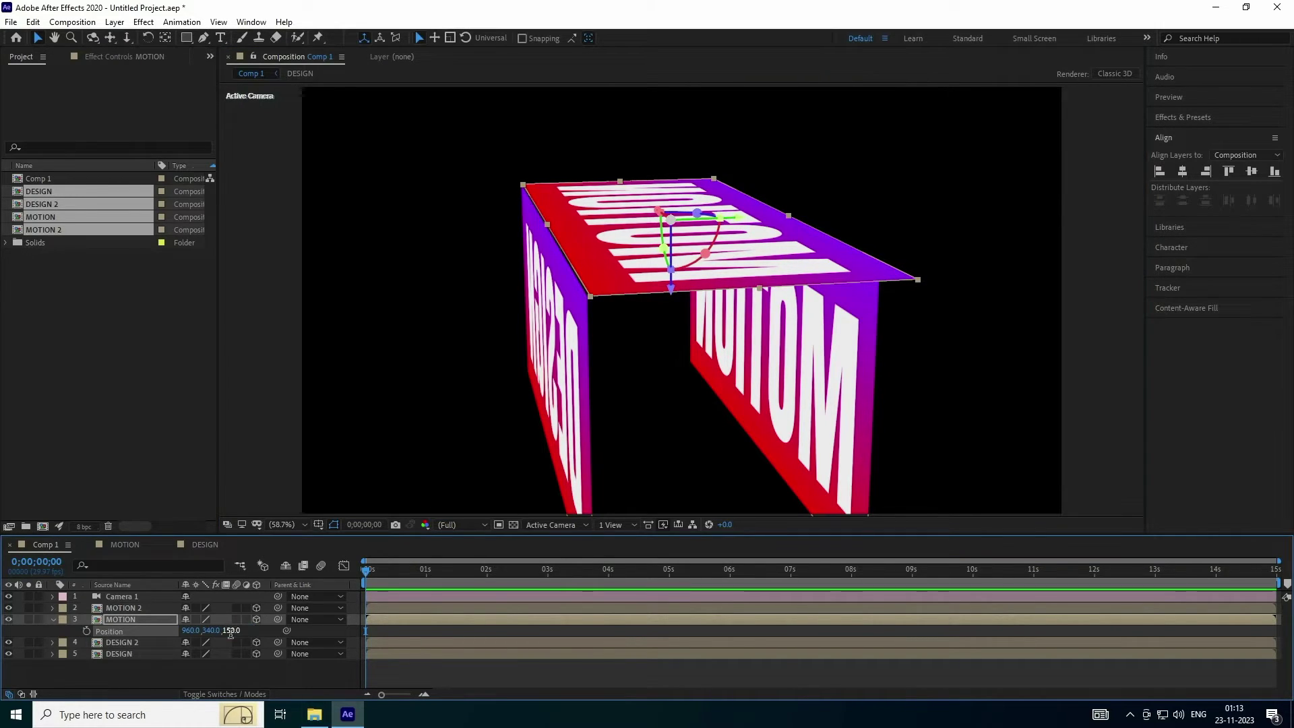
left_click_drag(728, 227, 730, 245)
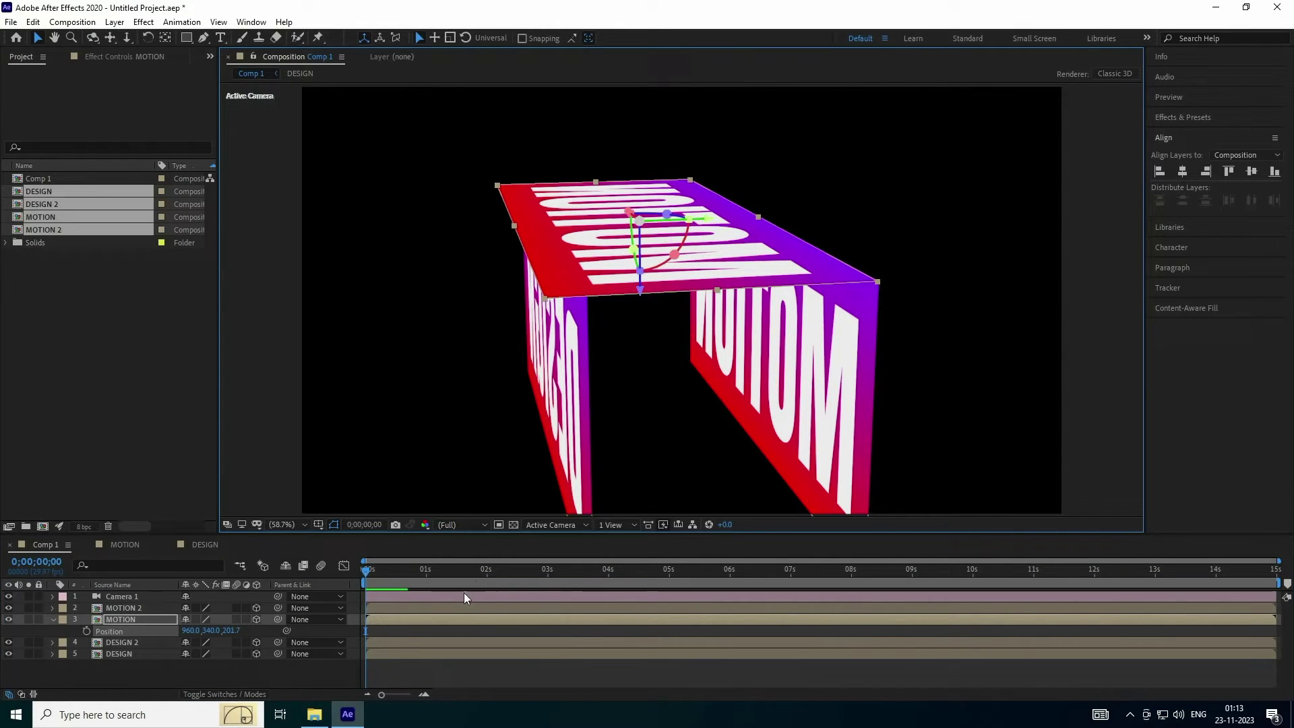
left_click(235, 630)
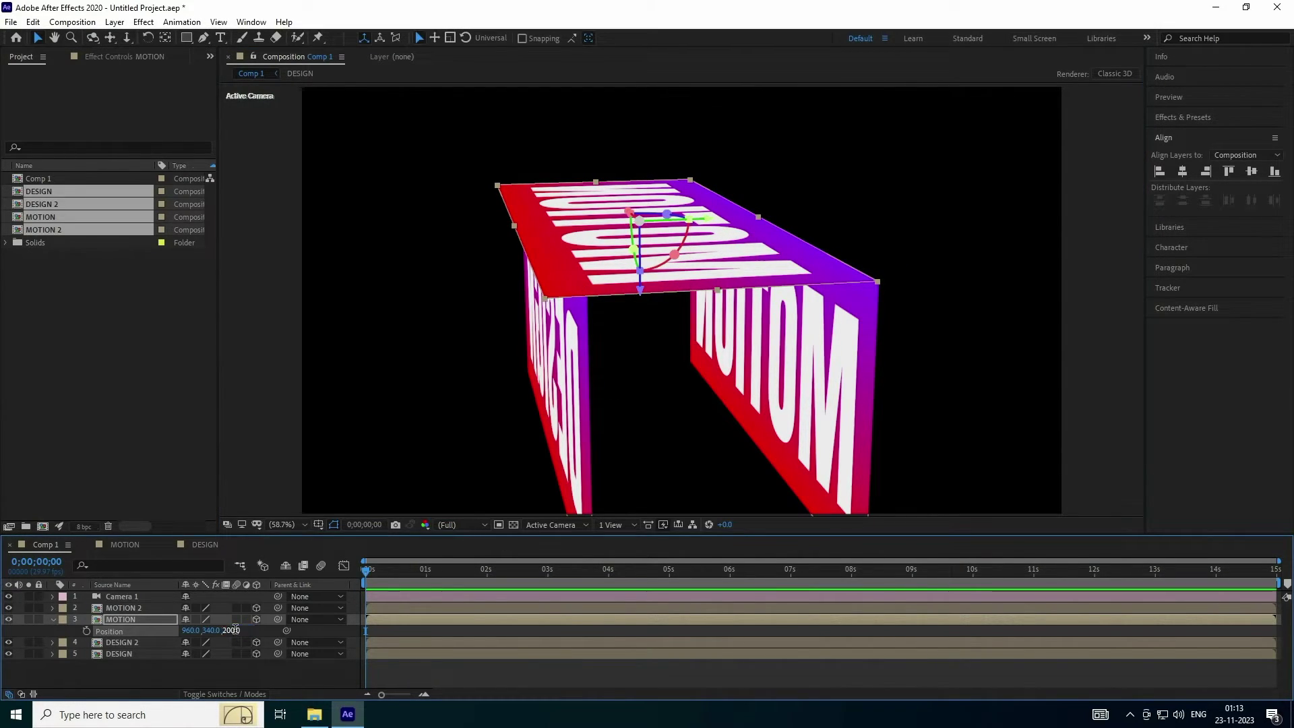
type("200")
key("Return")
Push the DESIGN layer back to meet the far edge of the MOTION top panel, setting its Z position to 400.
left_click(558, 362)
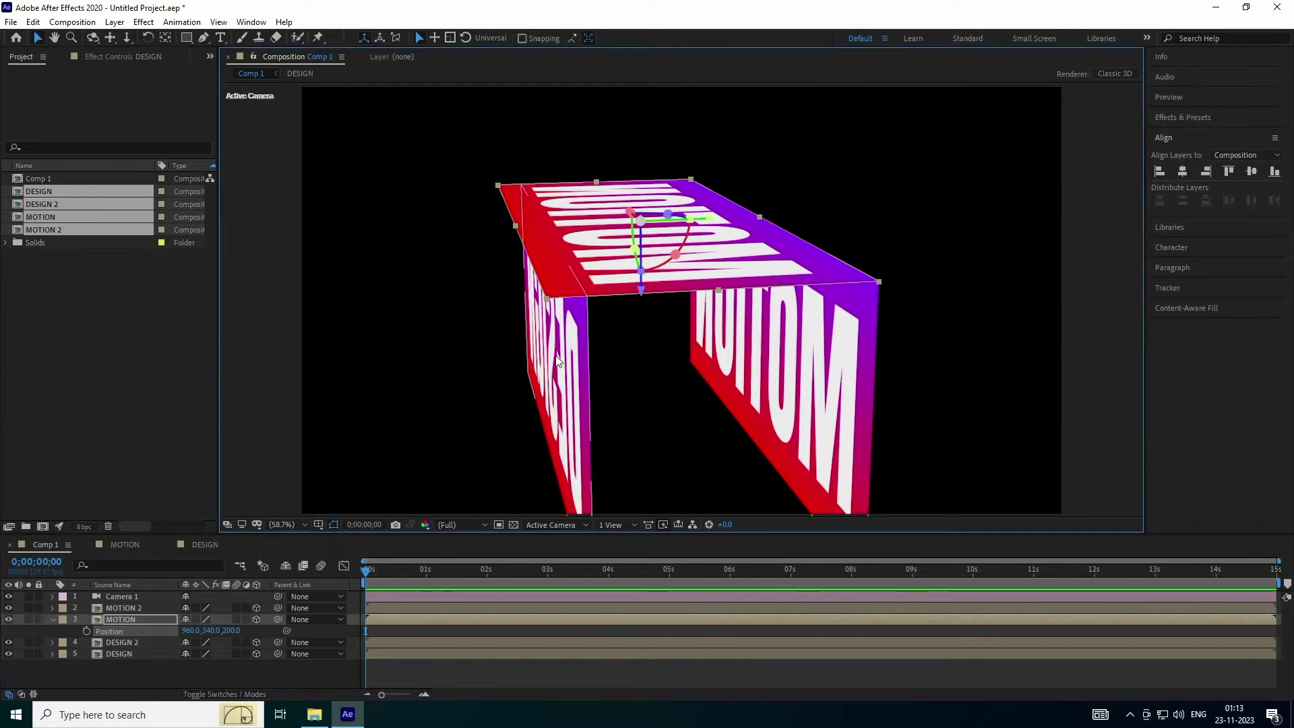
left_click(557, 361)
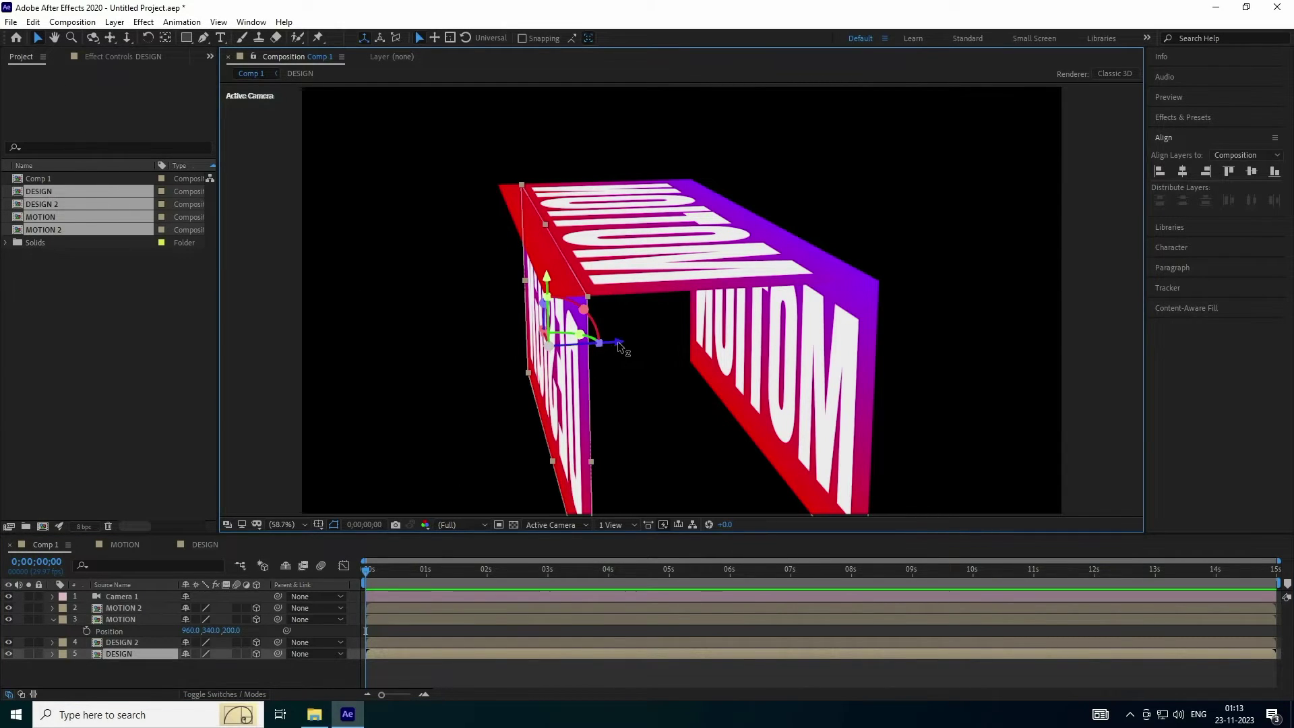
left_click_drag(617, 341, 592, 343)
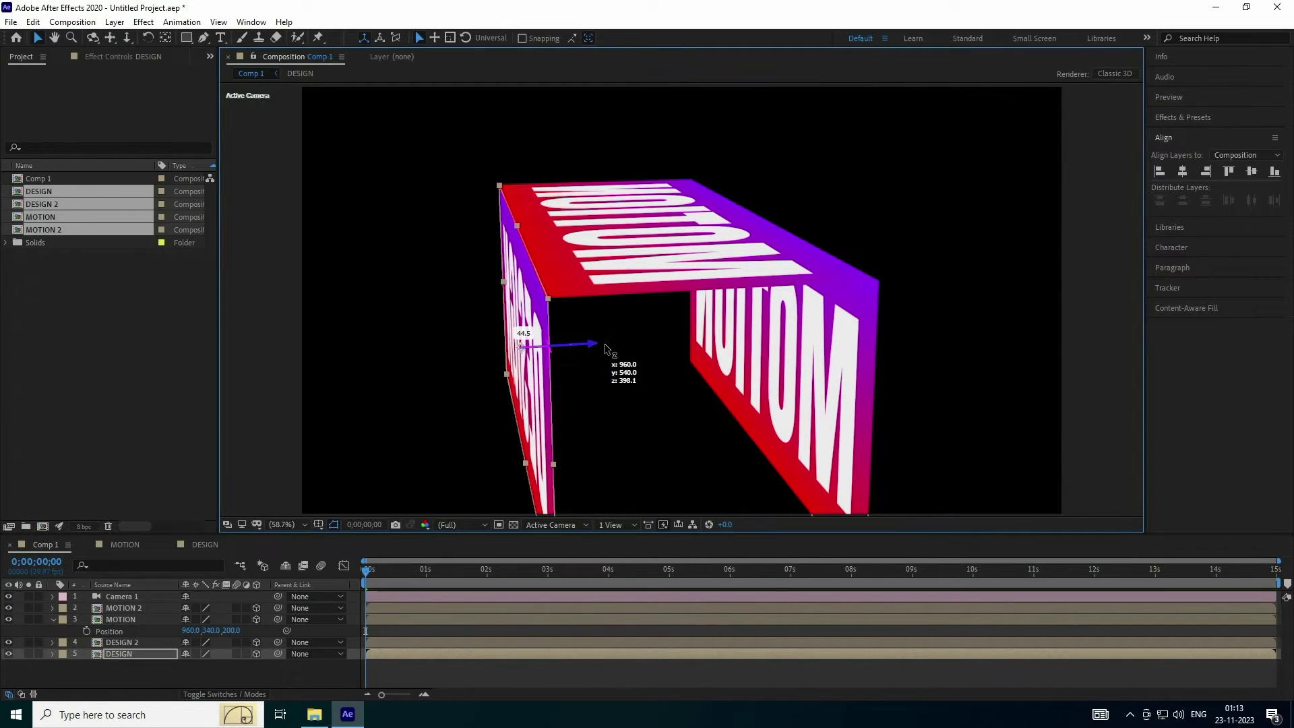
left_click(130, 655)
key("p")
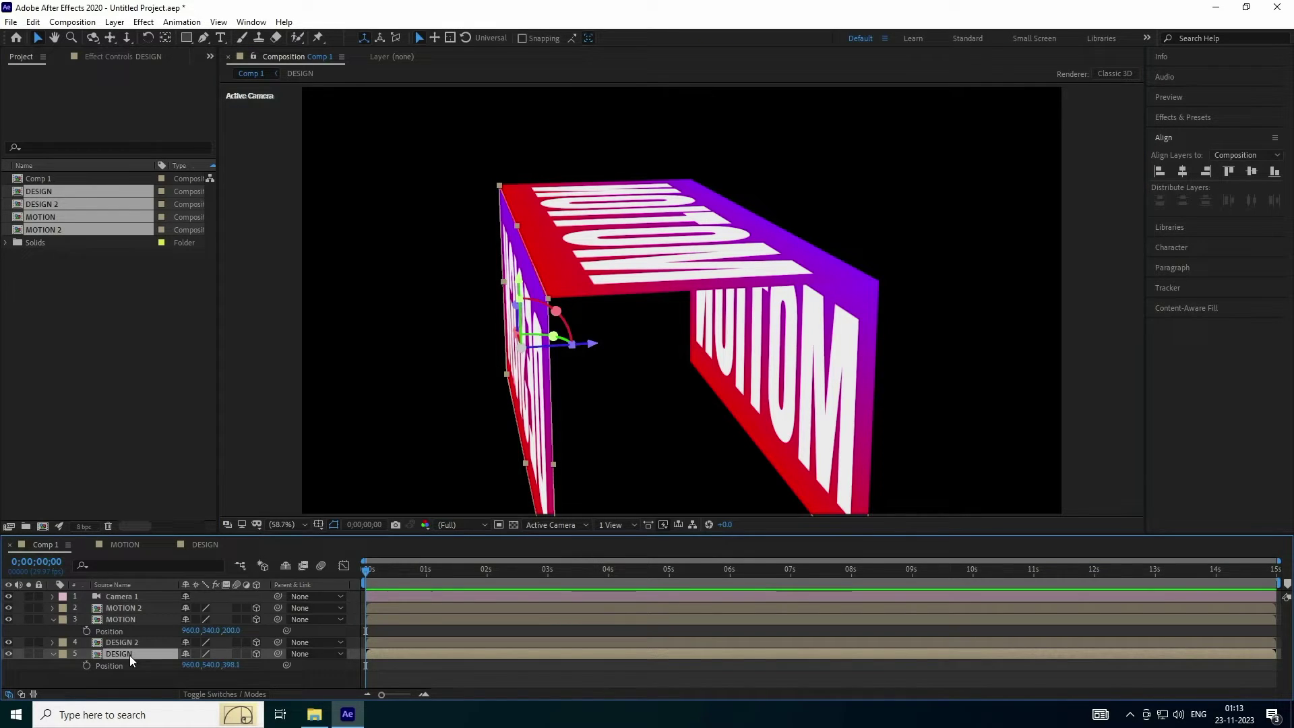
left_click(231, 665)
type("400")
key("Return")
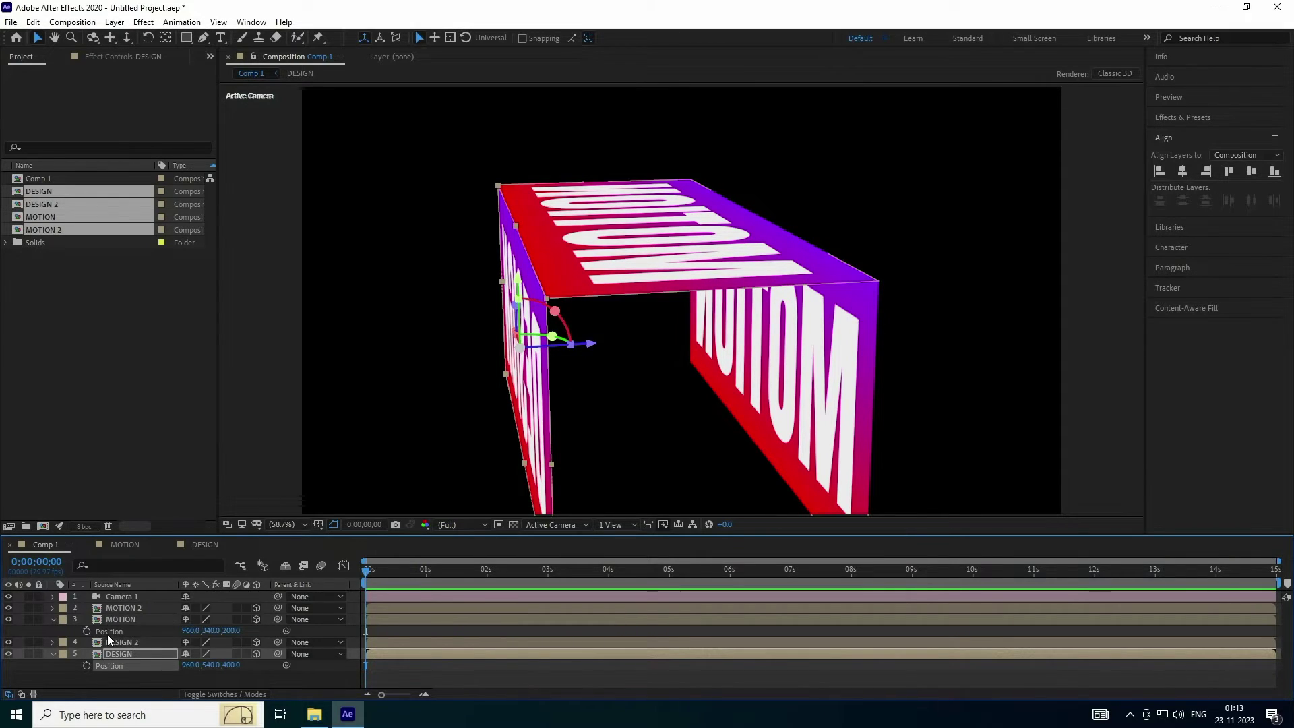
Move the MOTION 2 layer back along its Z axis to between the front and back DESIGN panels.
left_click(52, 619)
left_click(762, 376)
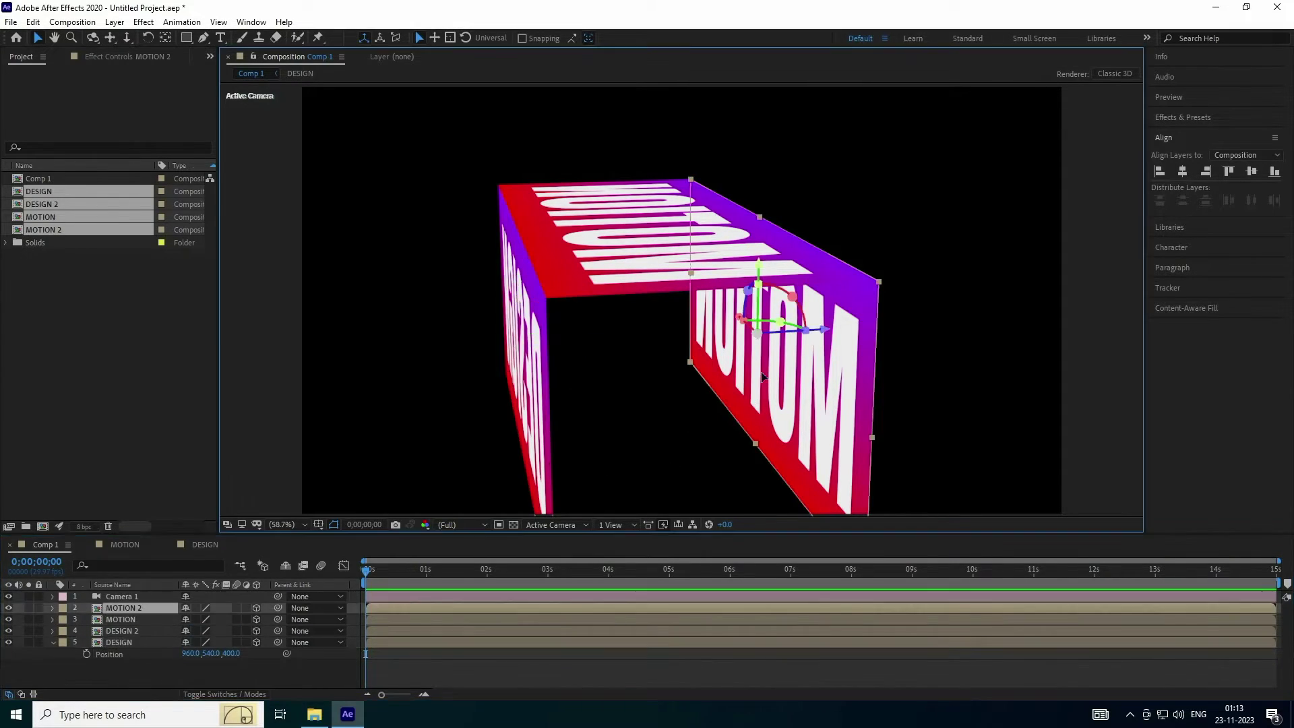
left_click_drag(812, 331, 777, 389)
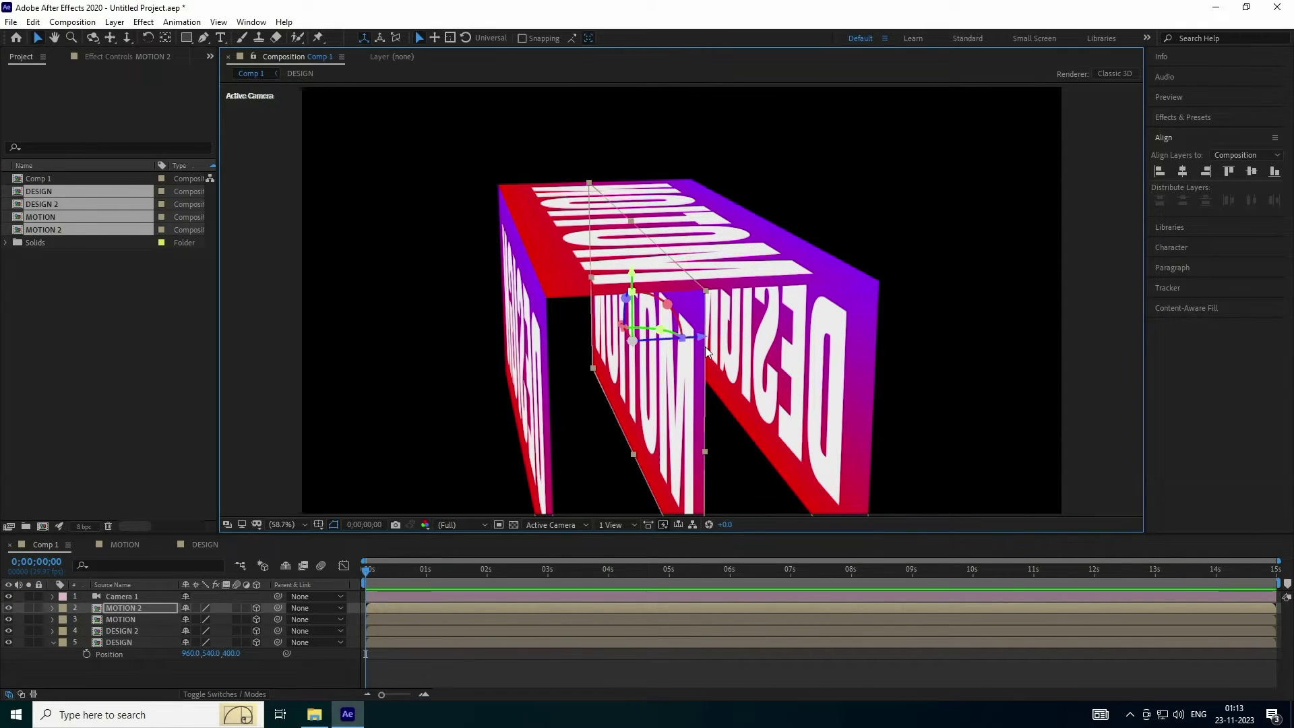
Set the MOTION 2 layer's X Rotation to 90° so it lies parallel to the top panel.
key("c")
key("c")
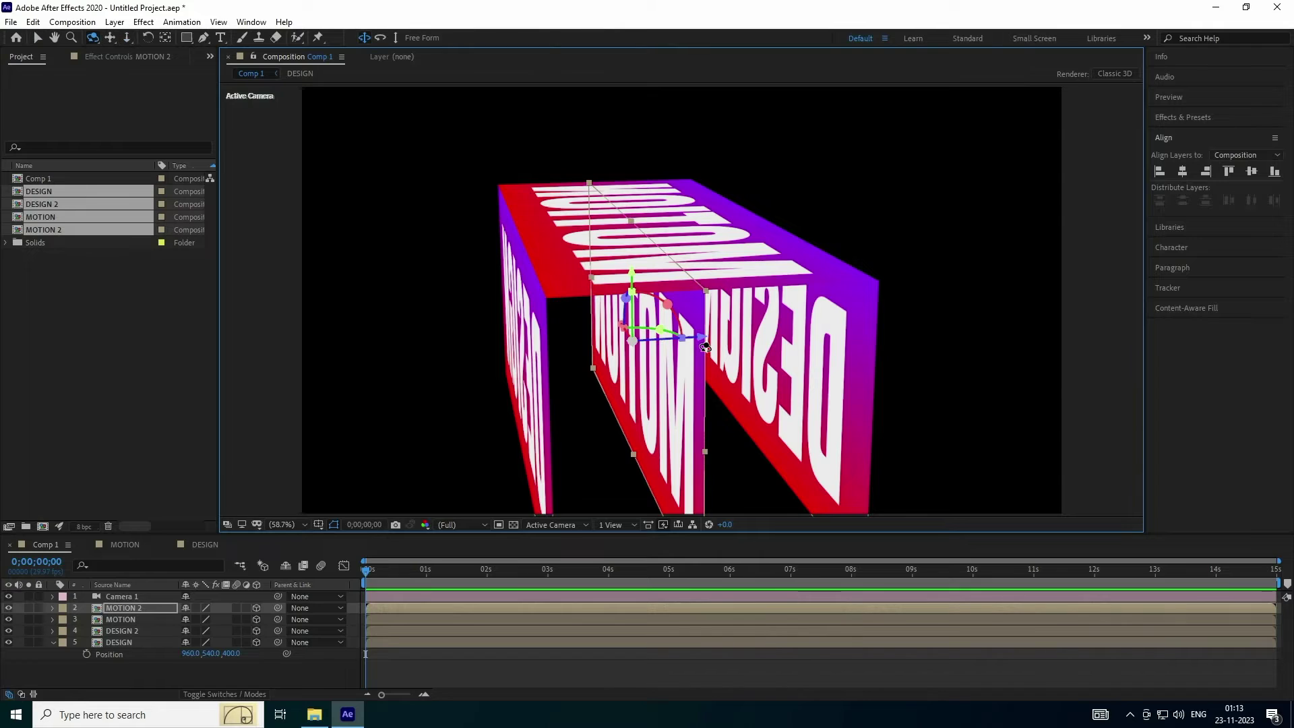
left_click_drag(708, 382, 704, 317)
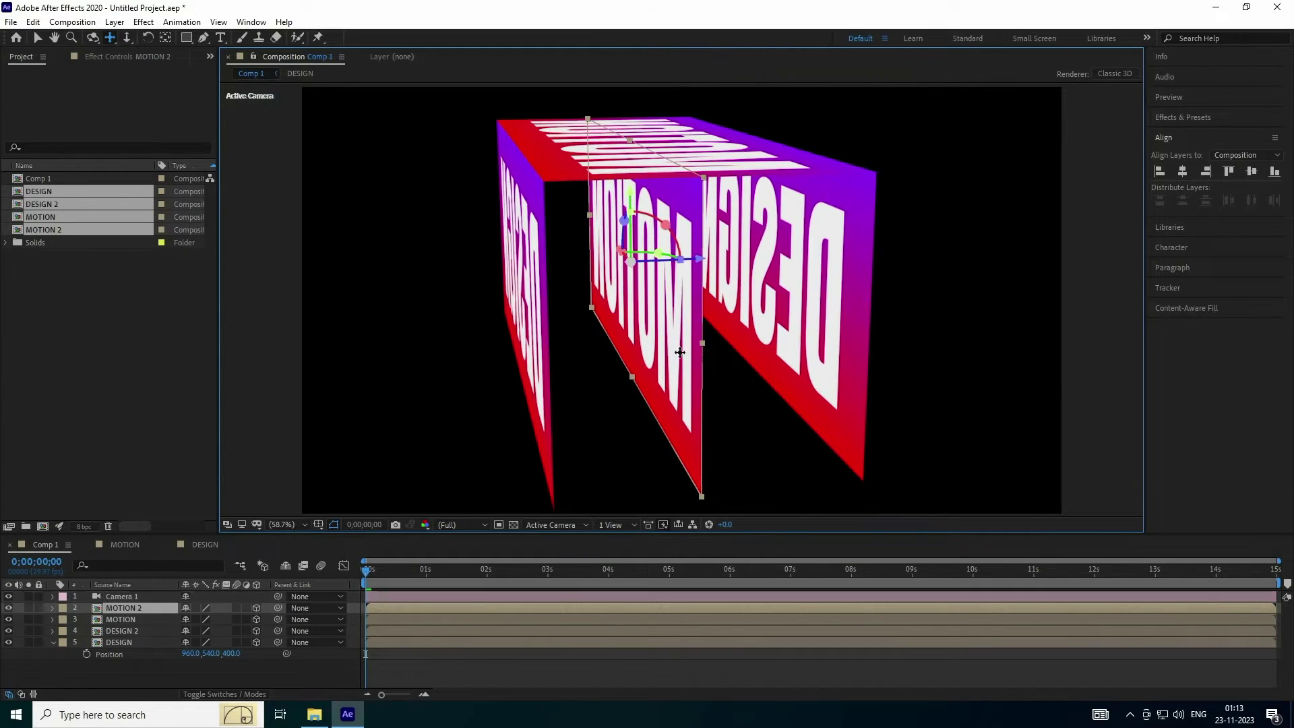
left_click(37, 37)
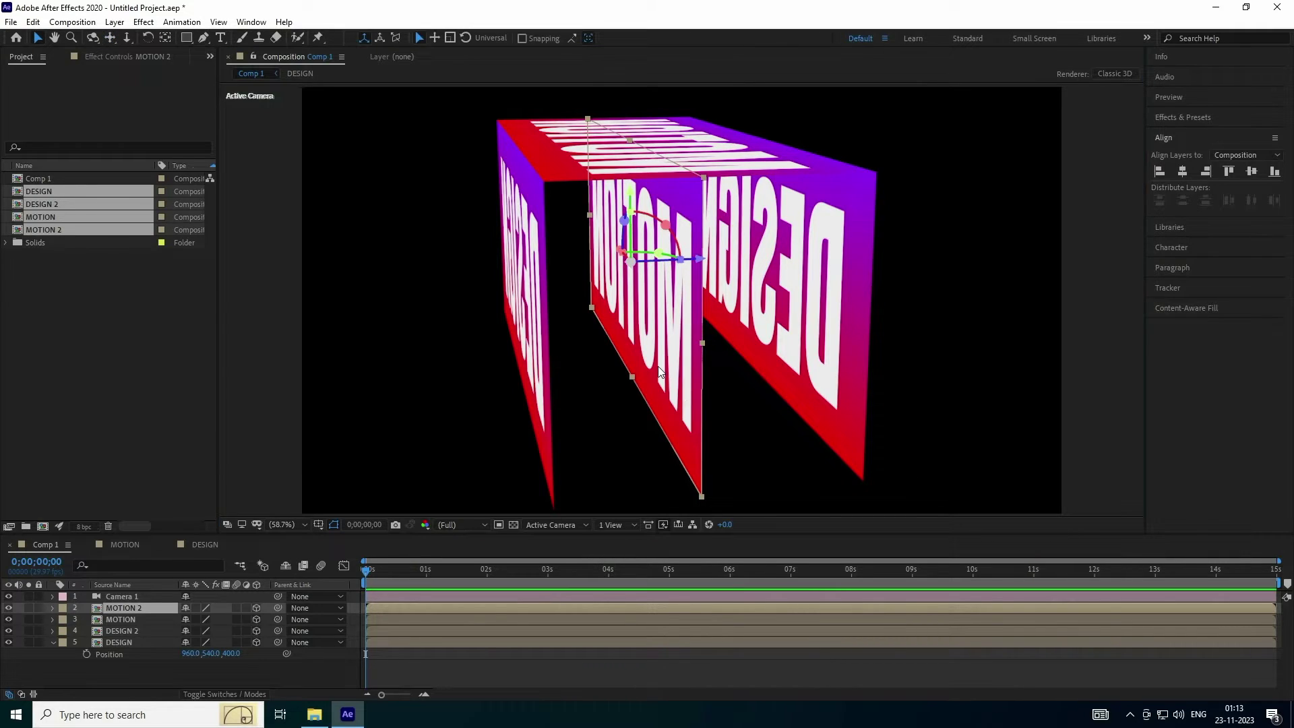
key("r")
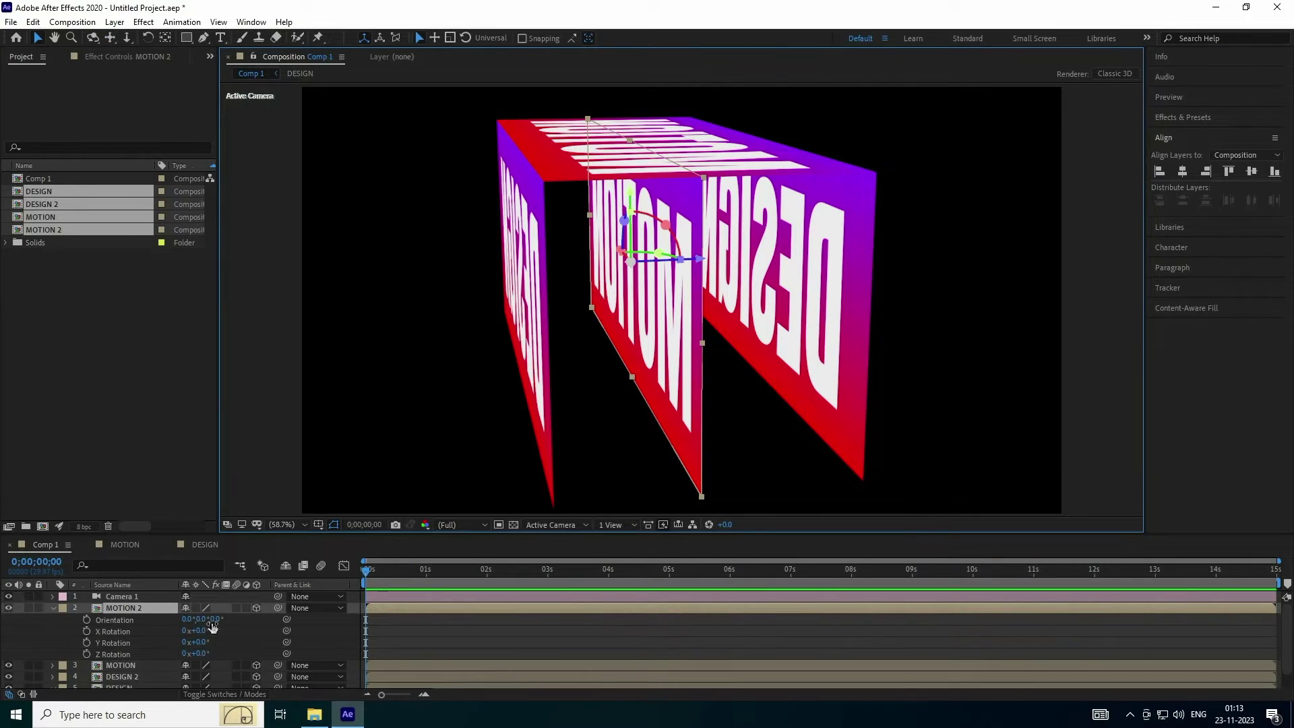
left_click_drag(202, 633, 202, 631)
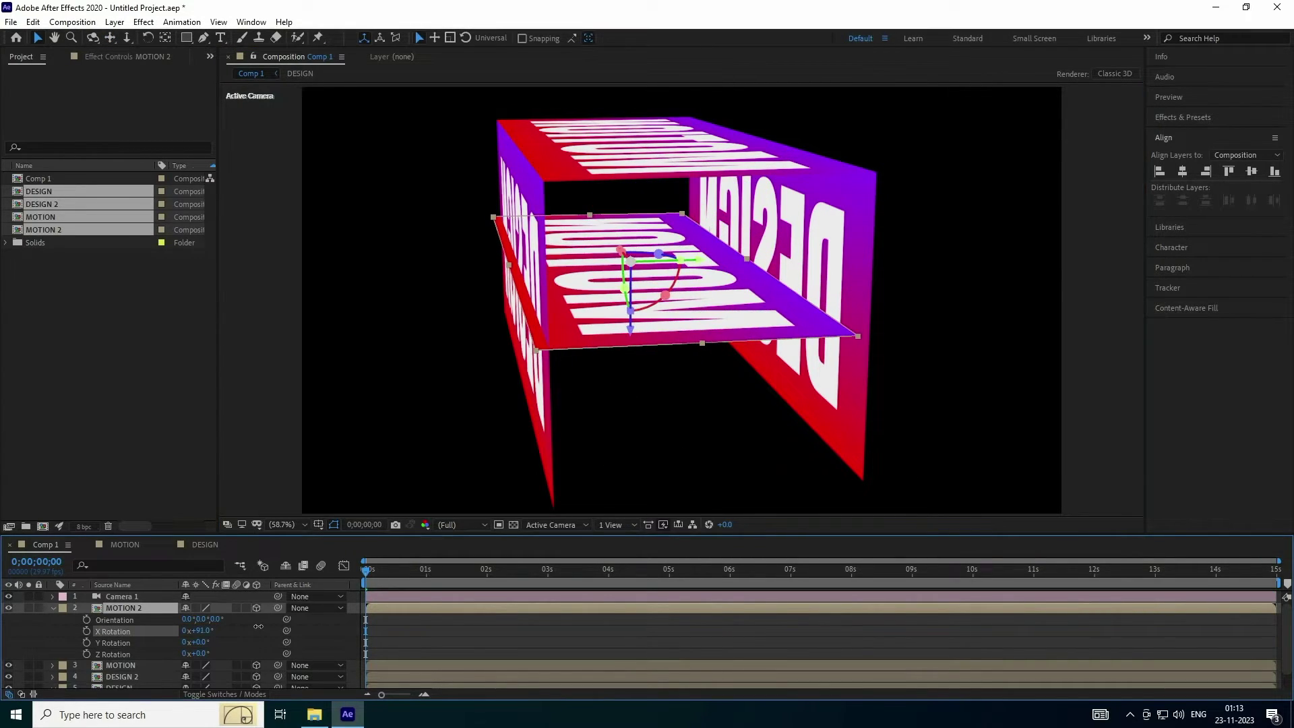
left_click(201, 632)
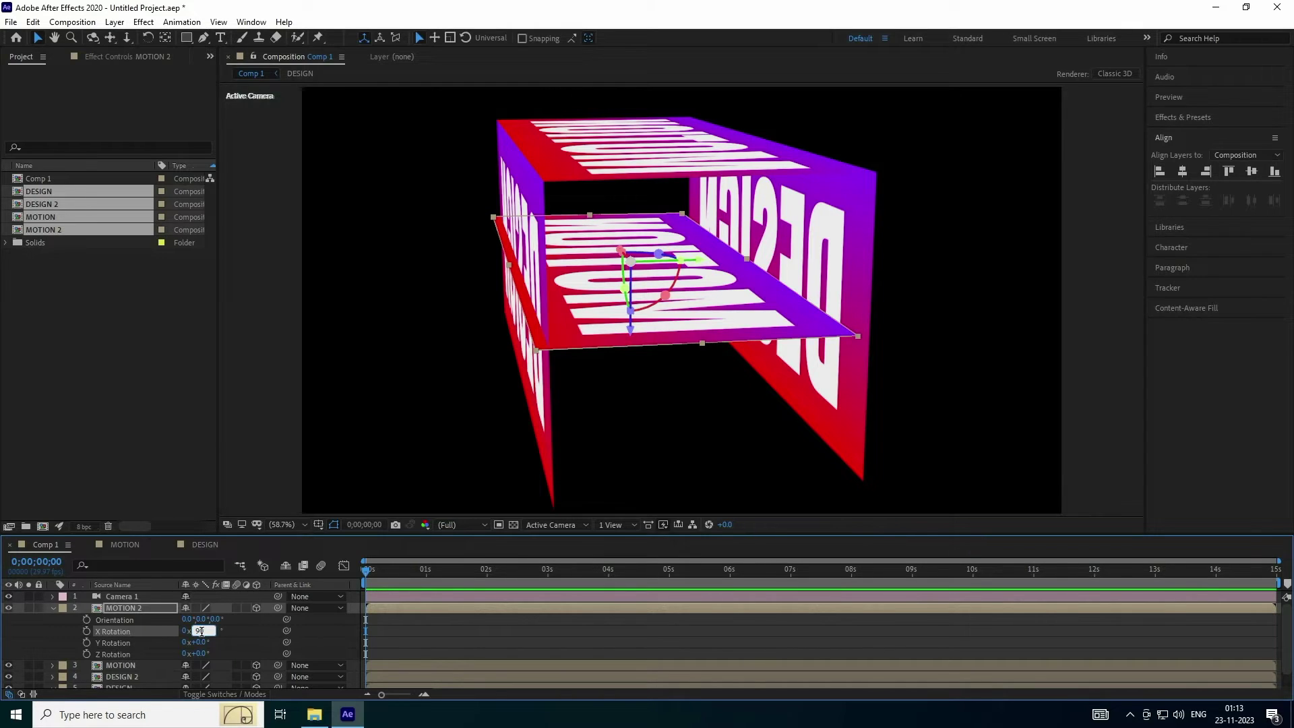
key("Return")
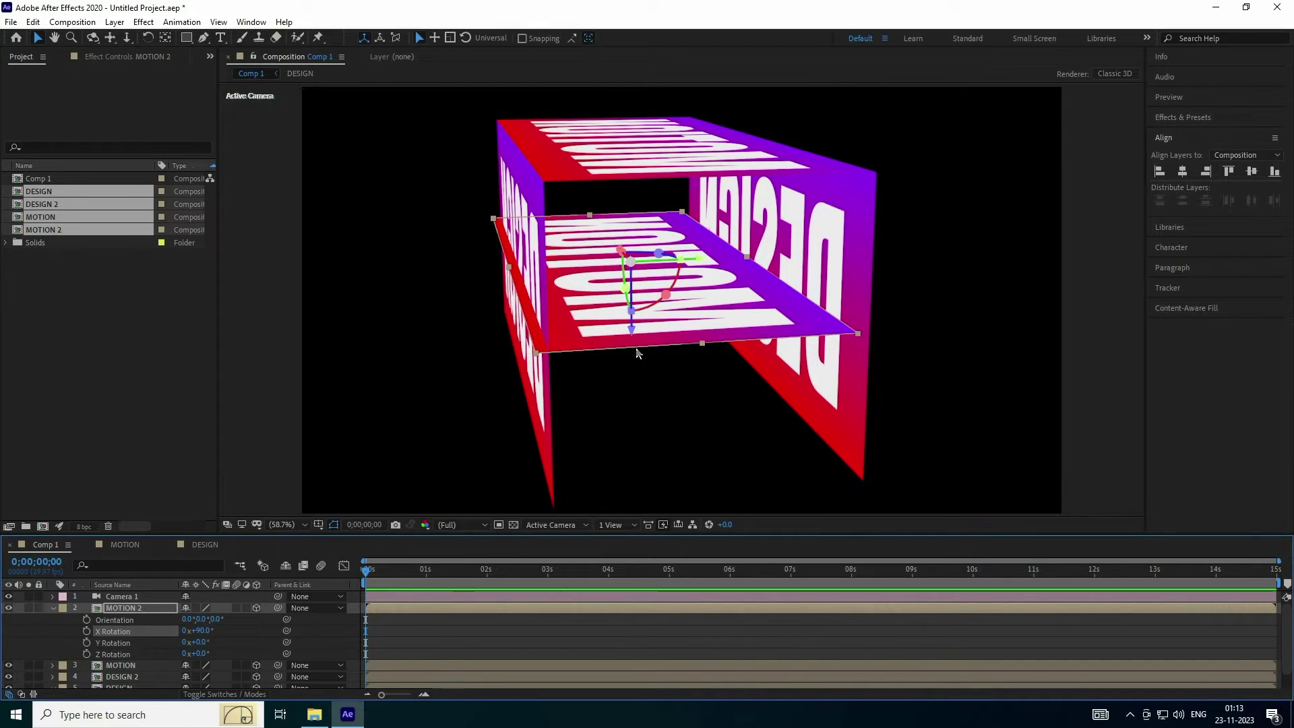
Lower the MOTION 2 layer to the bottom edges of the DESIGN panels and set its Z position to 200.
left_click_drag(629, 325, 634, 398)
left_click(146, 606)
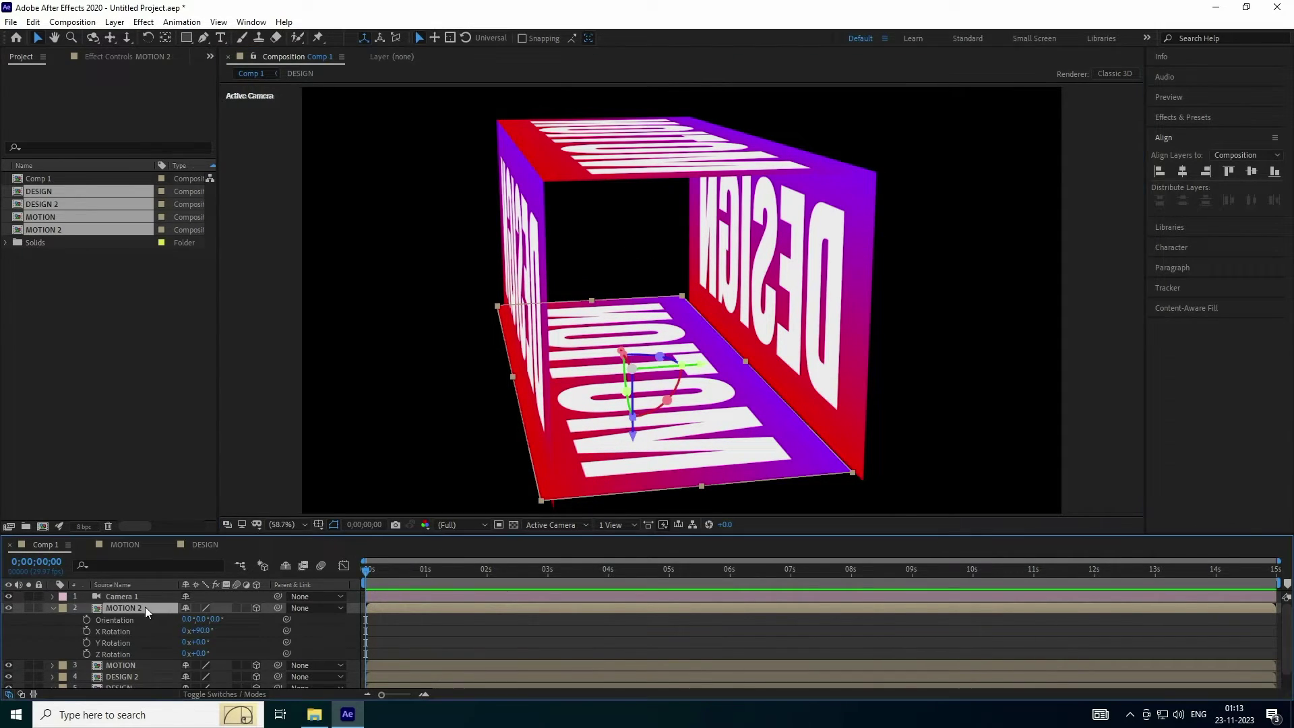
key("p")
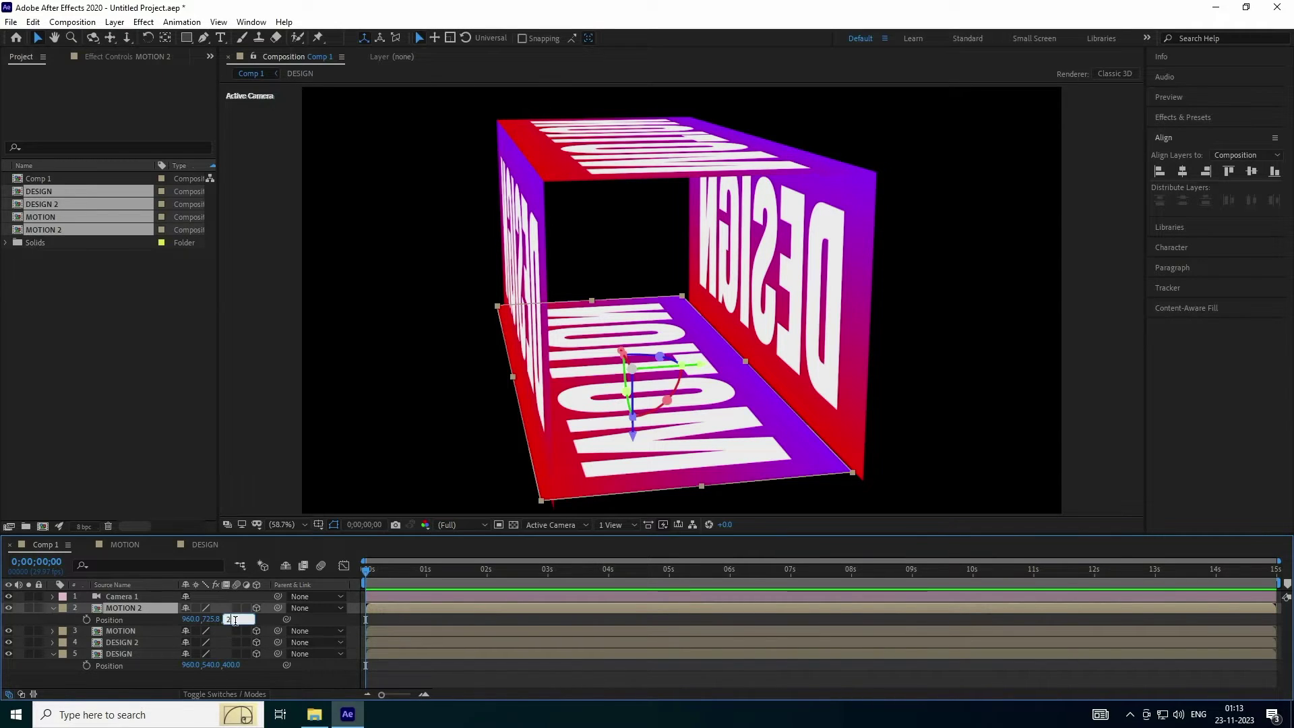
left_click(235, 620)
type("2000")
key("Return")
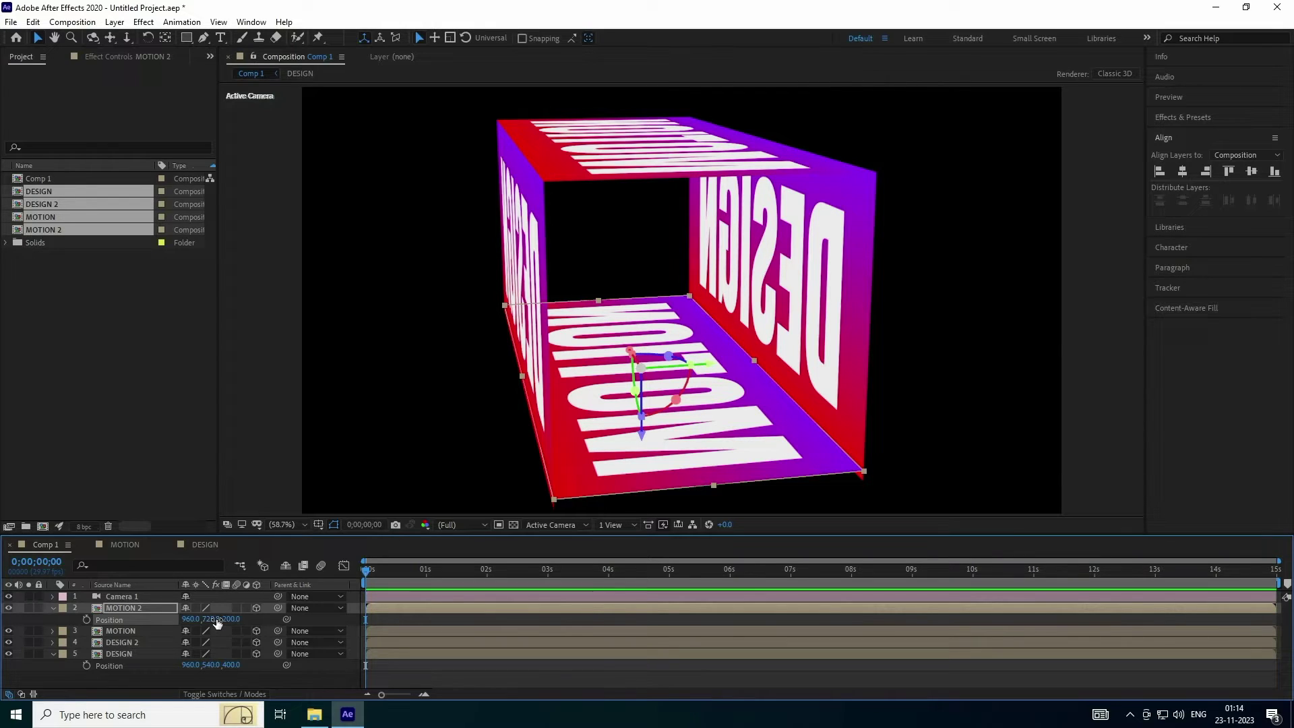
Lower the MOTION 2 bottom panel to the lower edges of the DESIGN panels by setting its Y position to 740.
left_click_drag(217, 622, 225, 619)
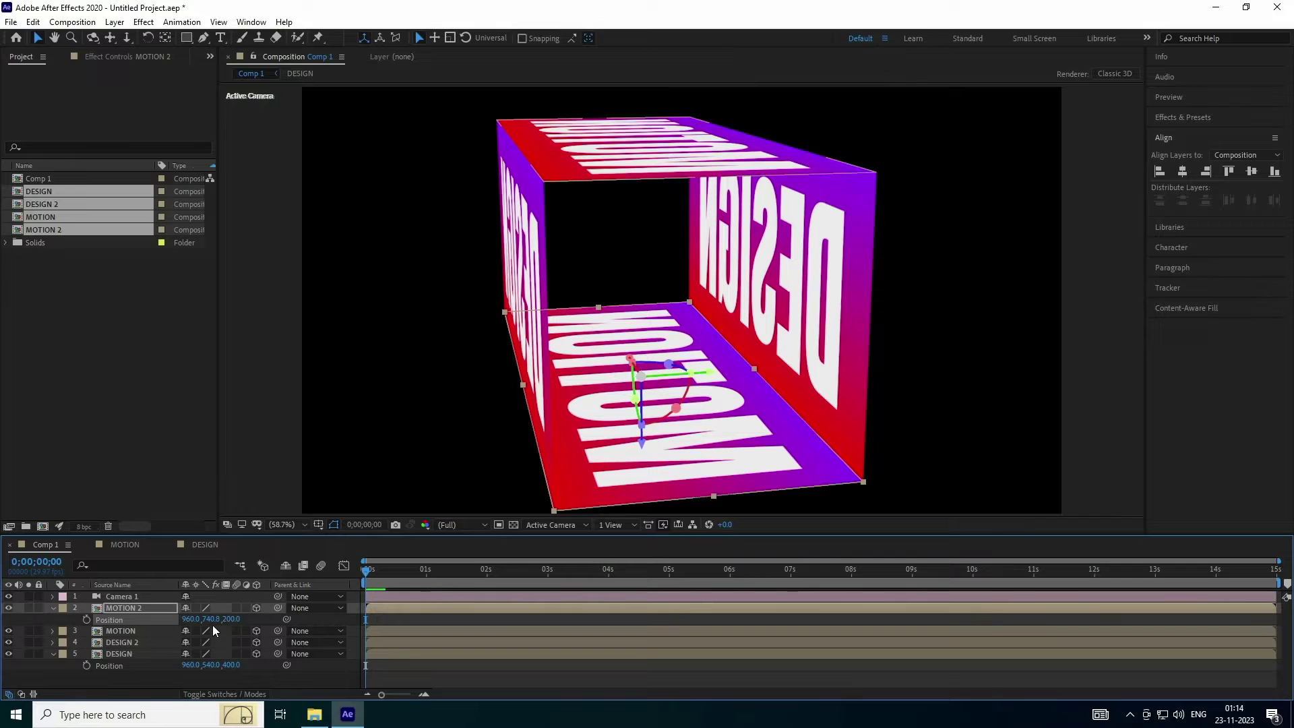
left_click(232, 619)
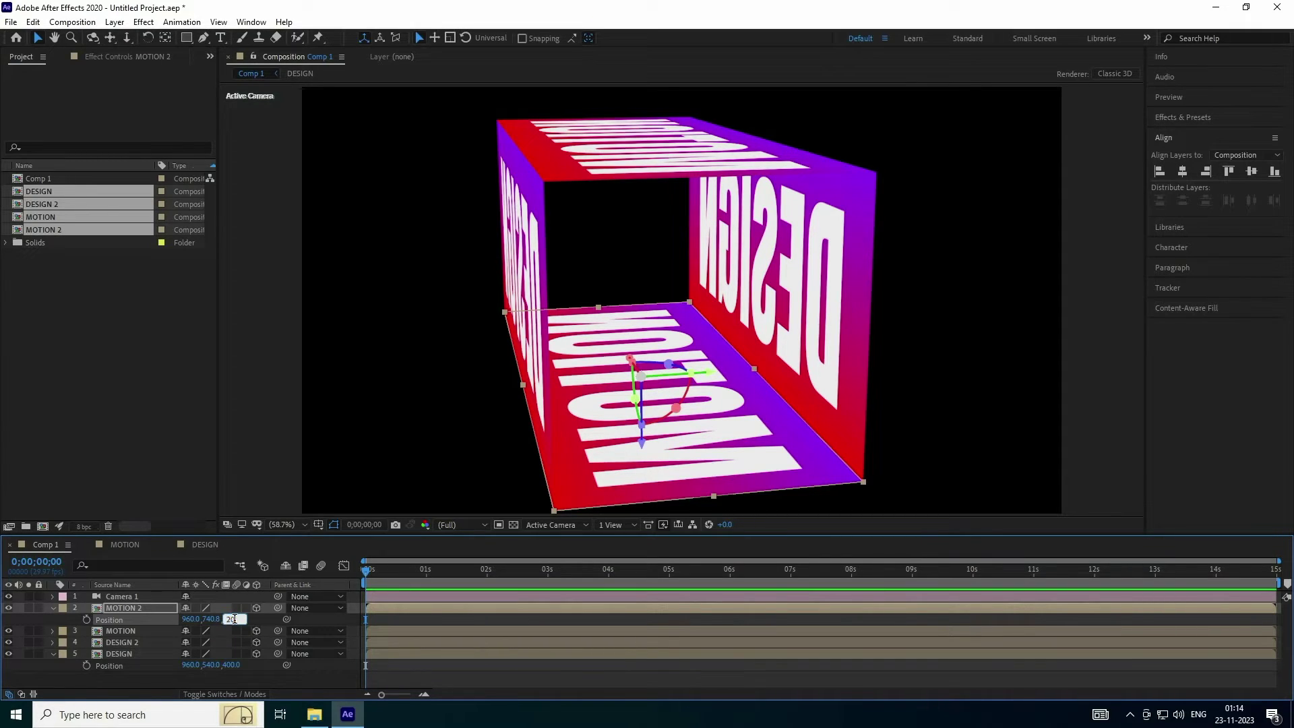
left_click(209, 619)
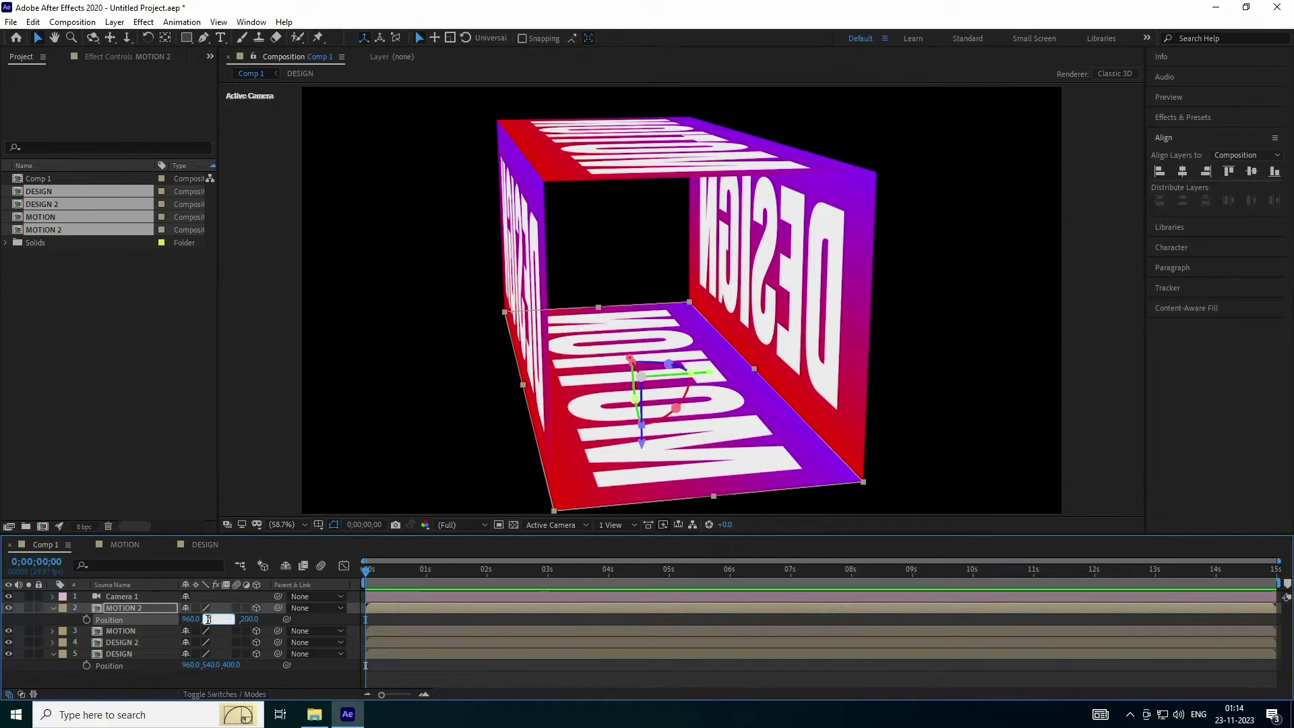
type("740")
key("Return")
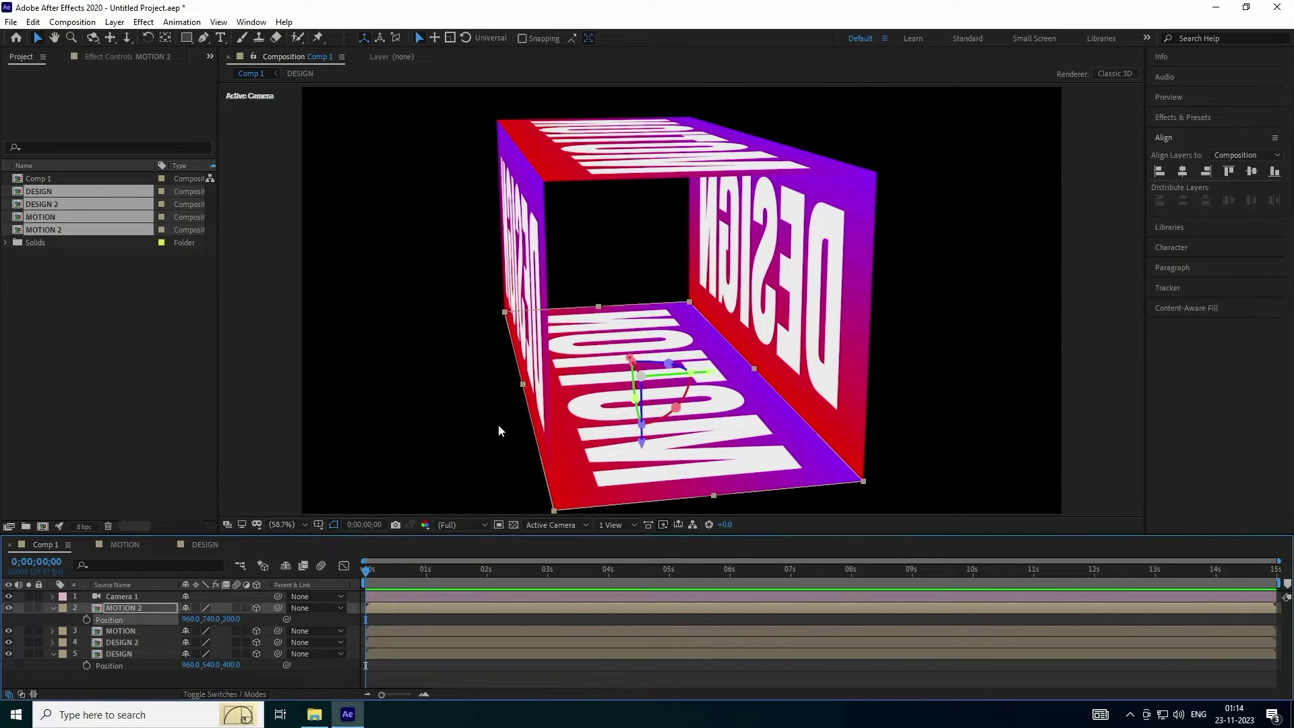
Check the assembled box from its front side and delete the Camera 1 layer.
key("y")
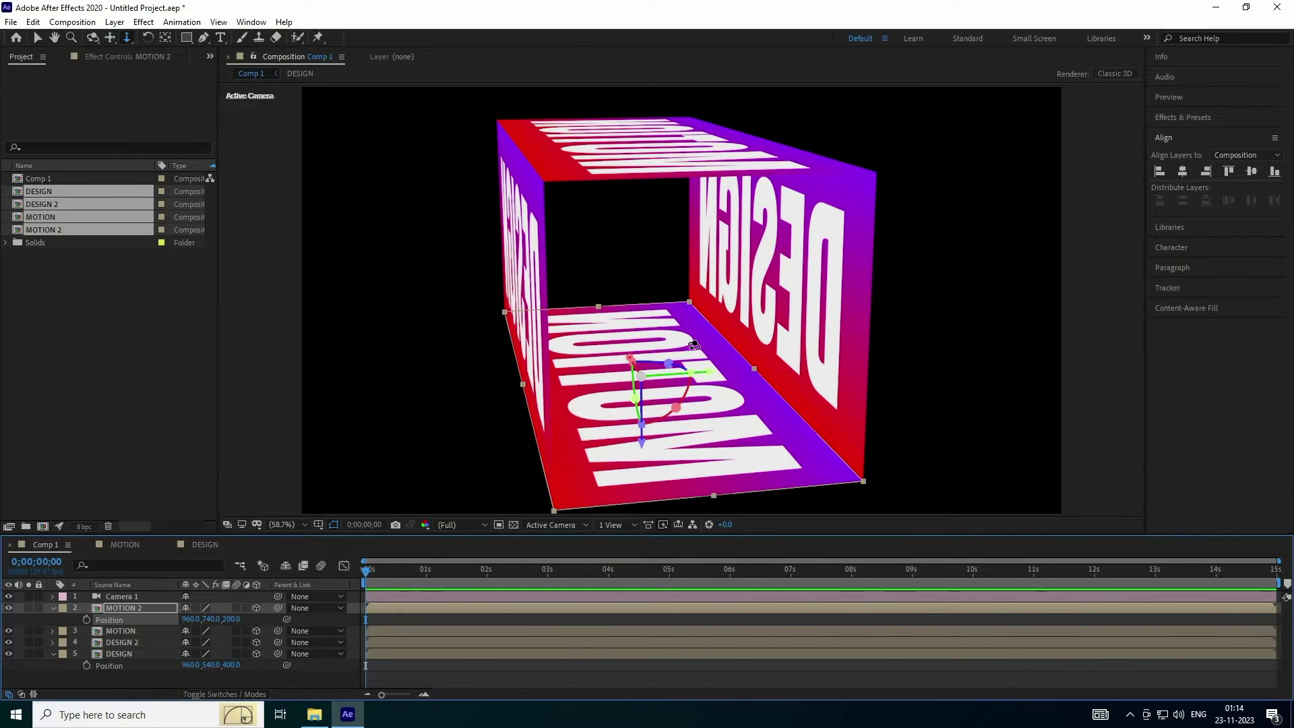
key("c")
left_click_drag(693, 345, 781, 296)
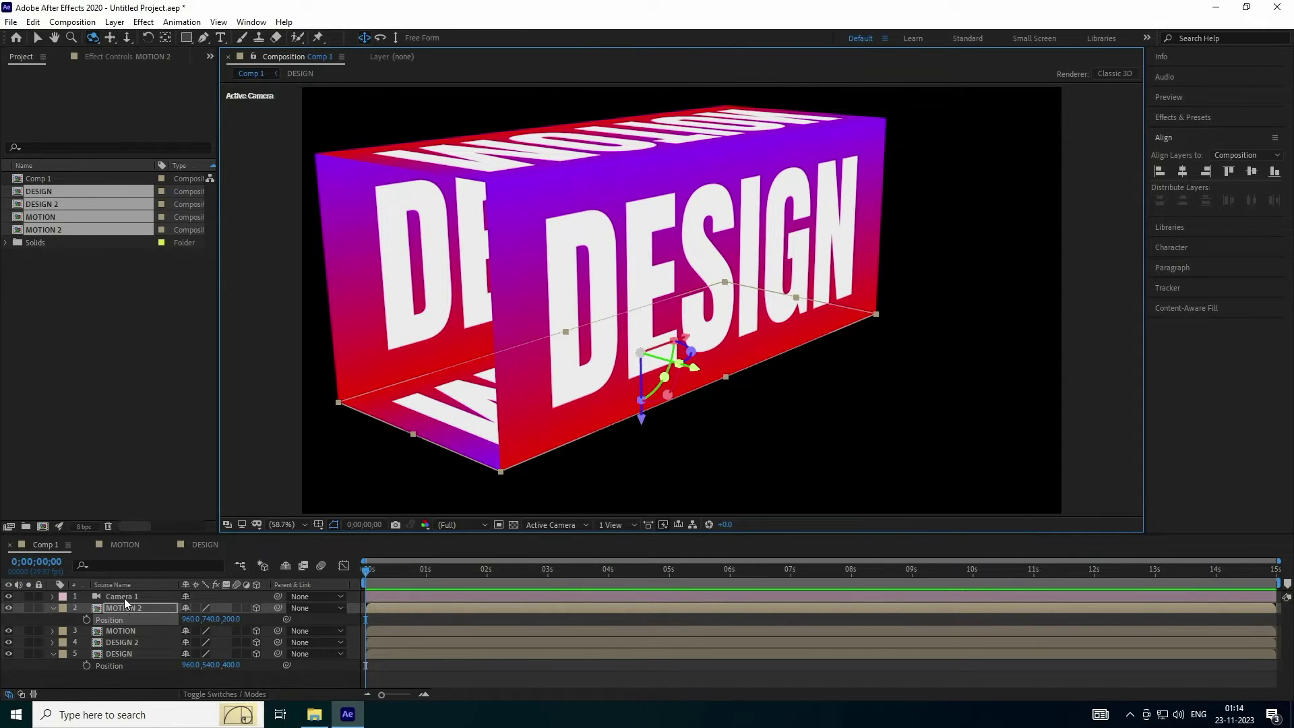
left_click(53, 608)
left_click(119, 595)
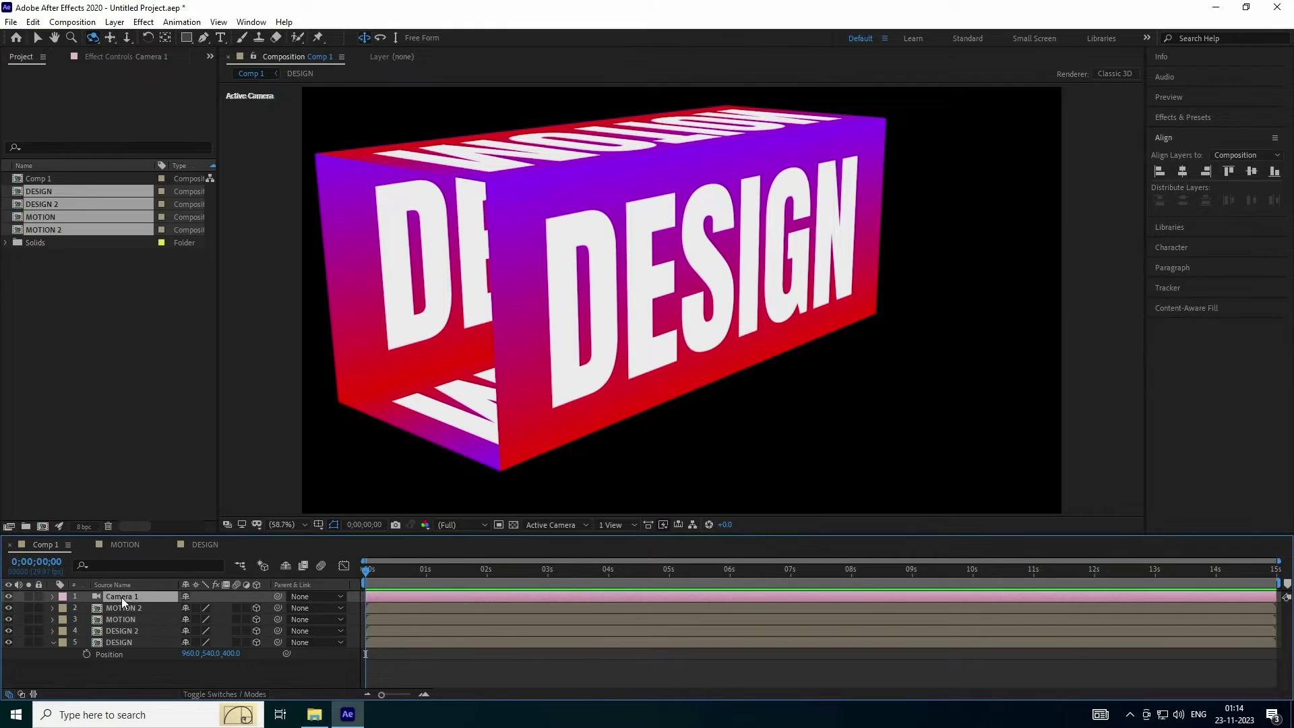
key("Delete")
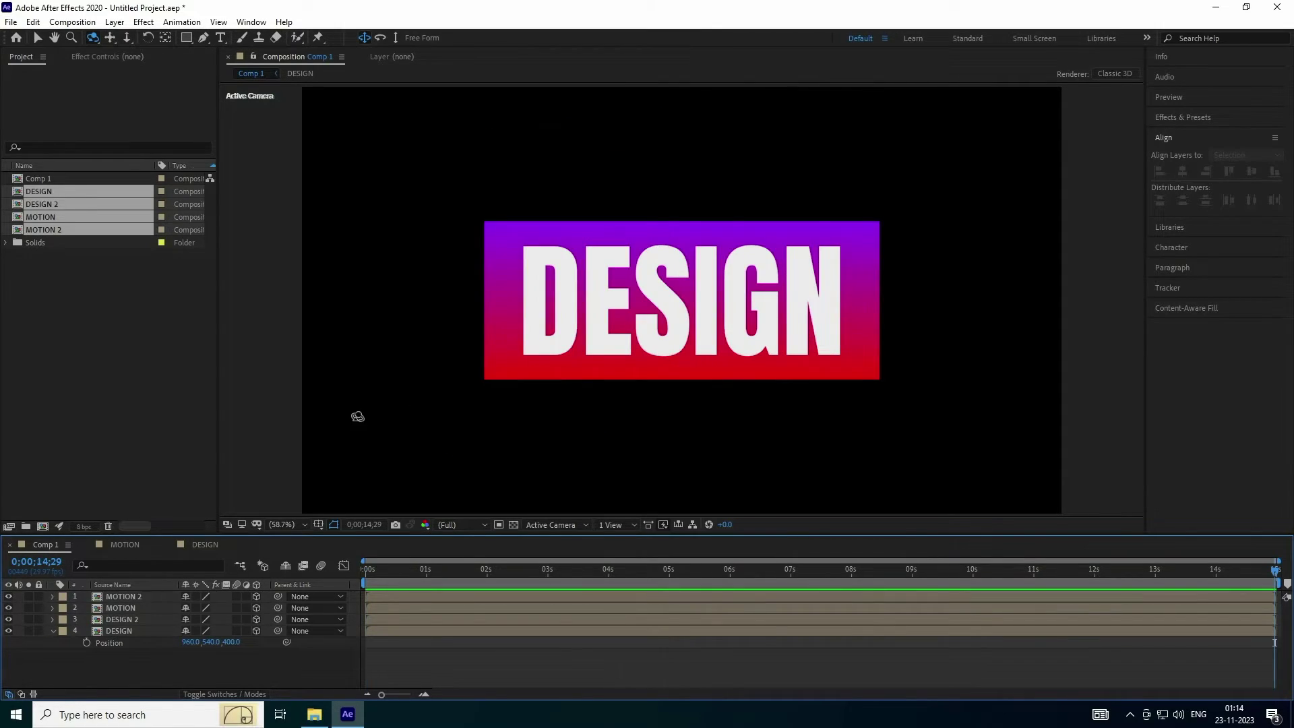
Collapse the DESIGN layer's properties and add a new null object to Comp 1.
key("End")
left_click(54, 630)
right_click(92, 655)
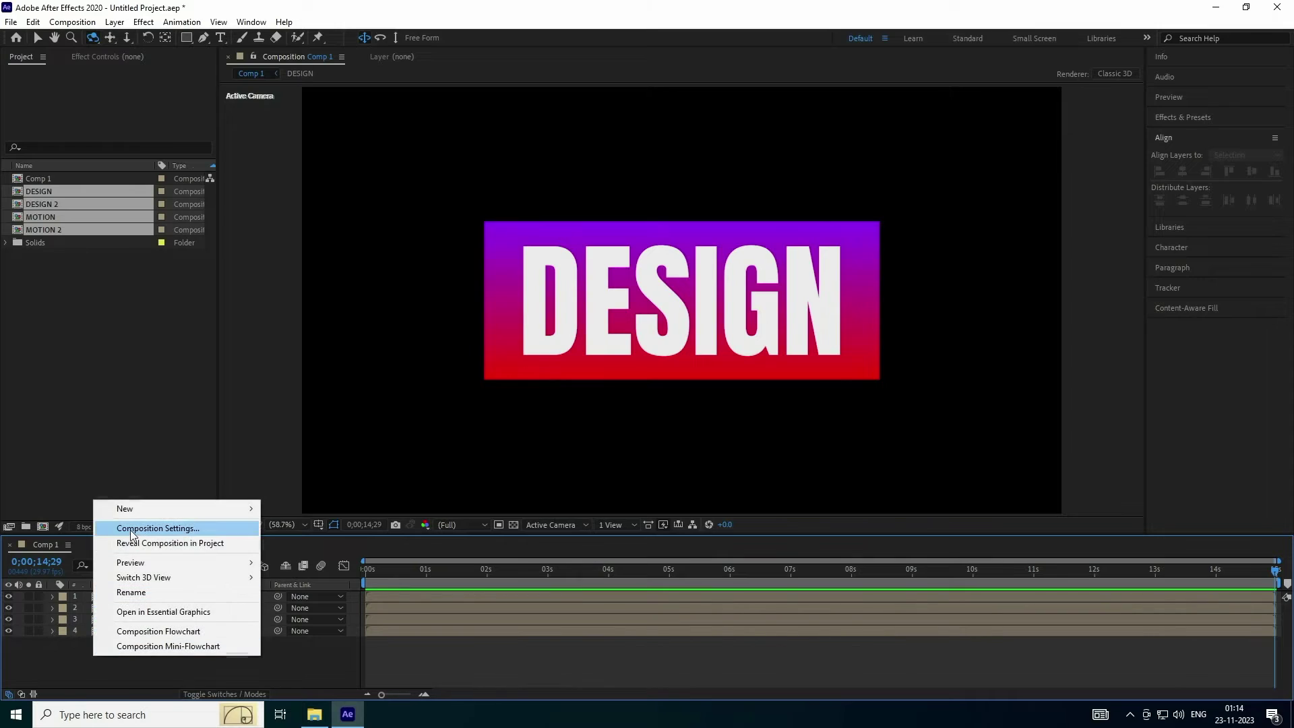
mouse_move(125, 518)
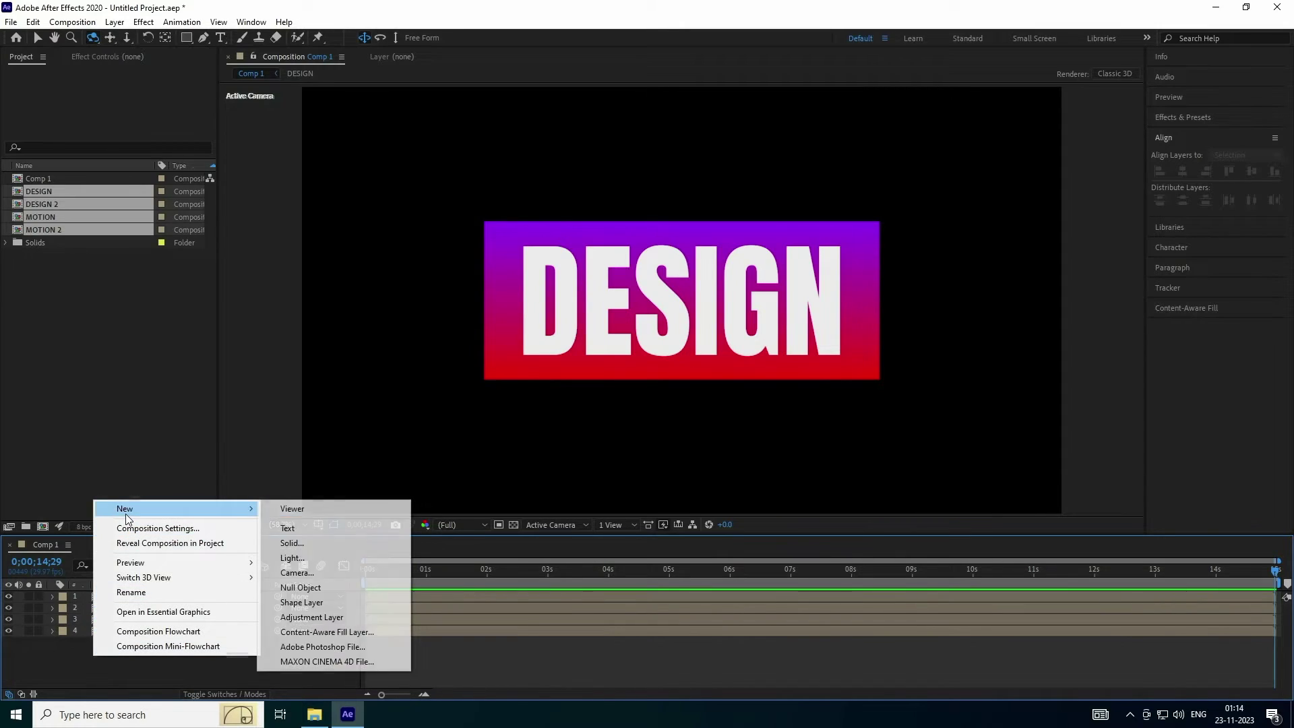
left_click(304, 589)
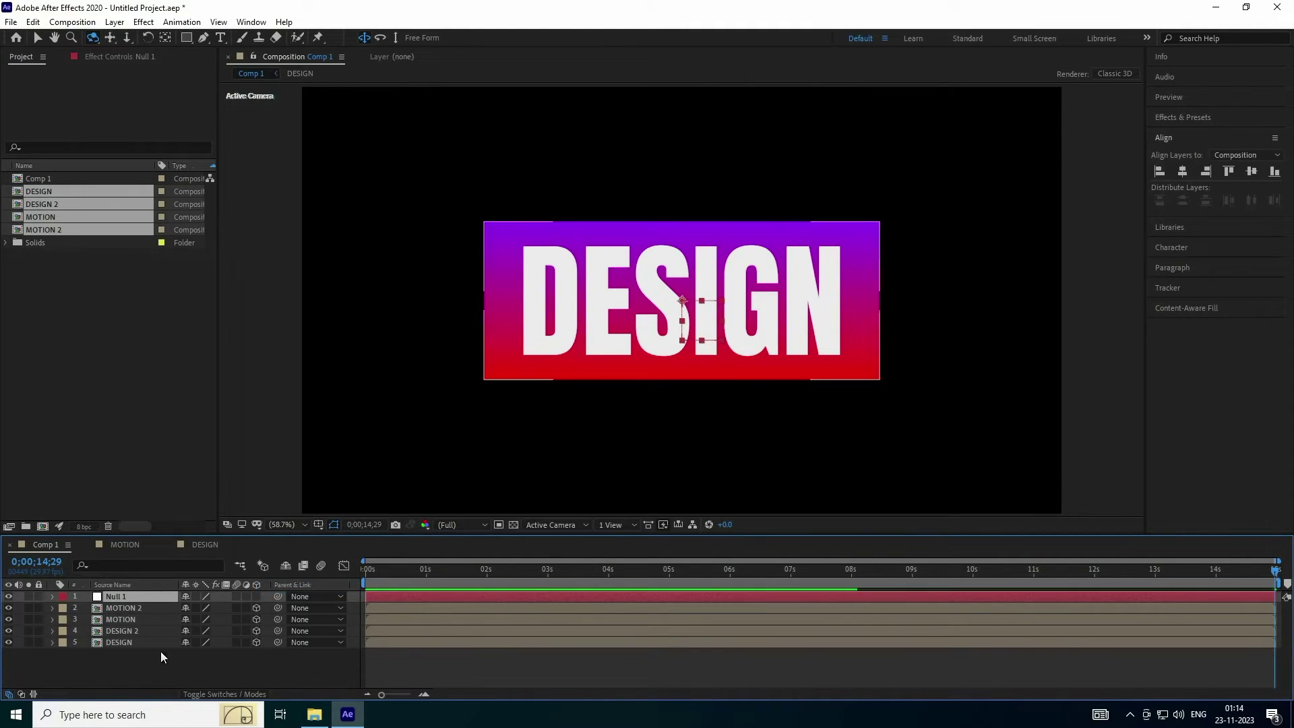
Make the null a 3D layer and, in the Top view, move it back along Z to the middle of the MOTION panel.
left_click(116, 596)
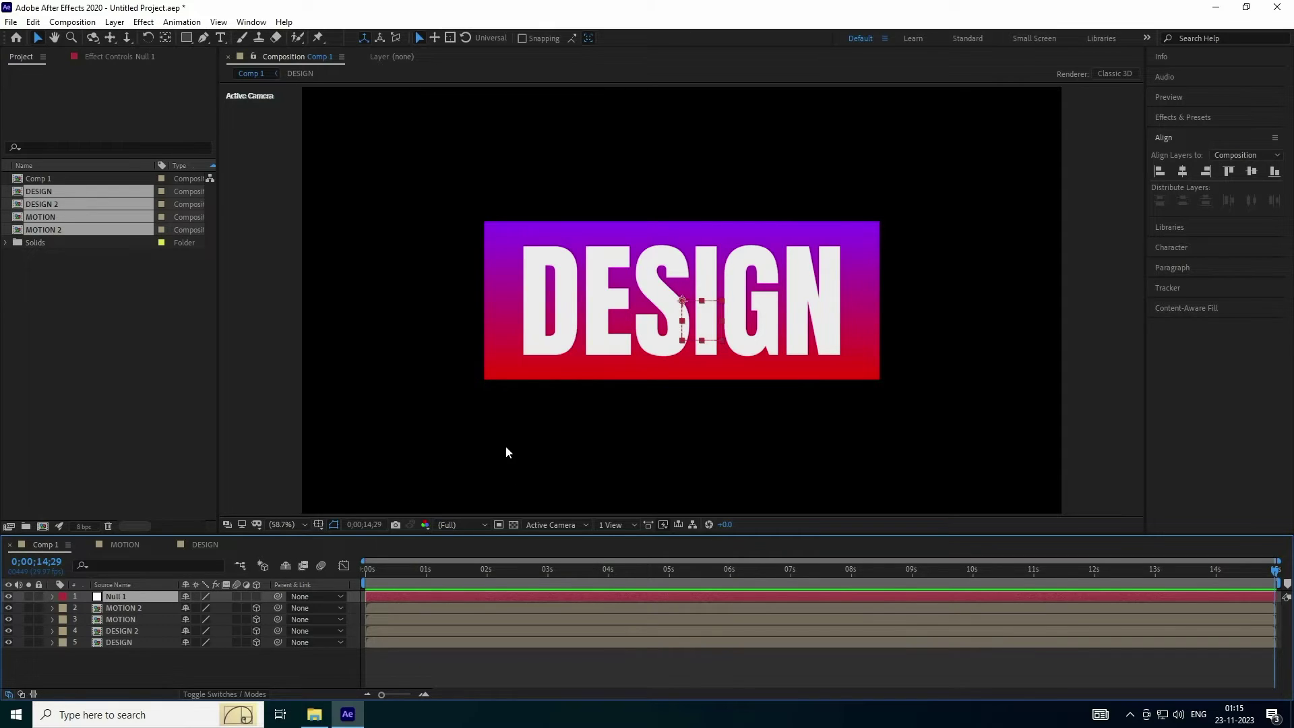
left_click(472, 522)
left_click(547, 524)
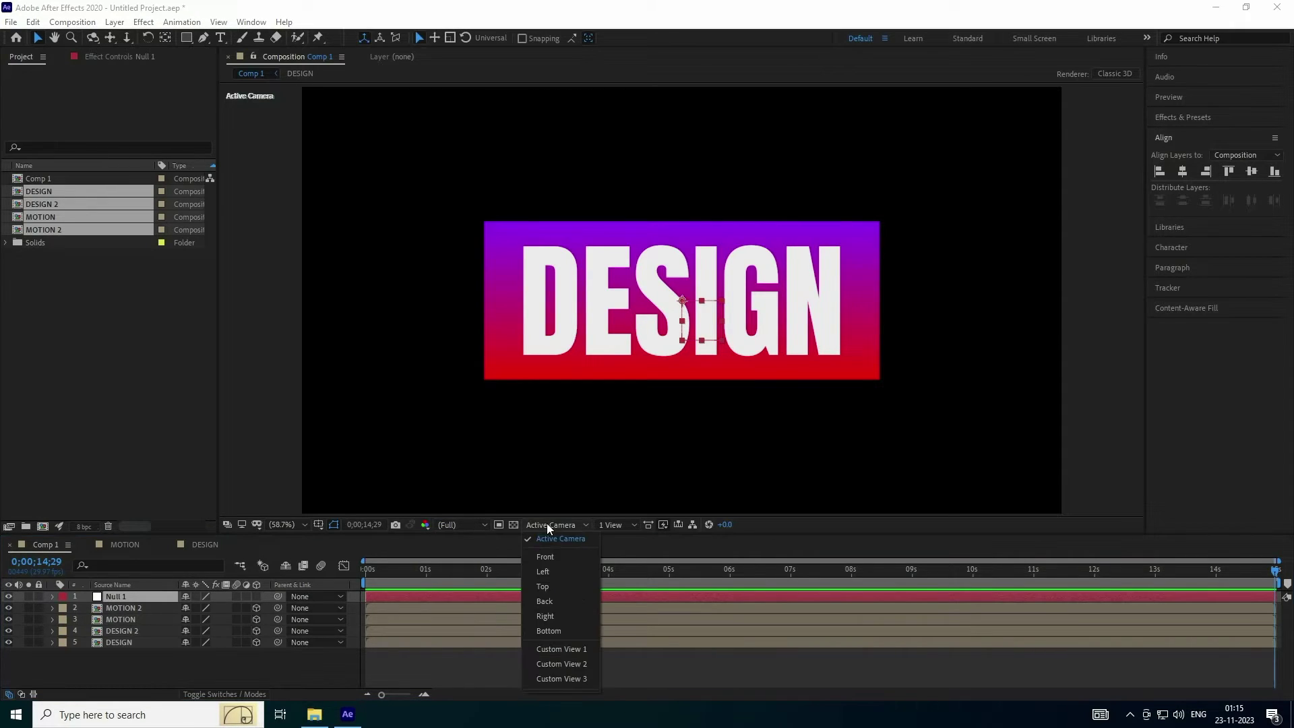
left_click(549, 584)
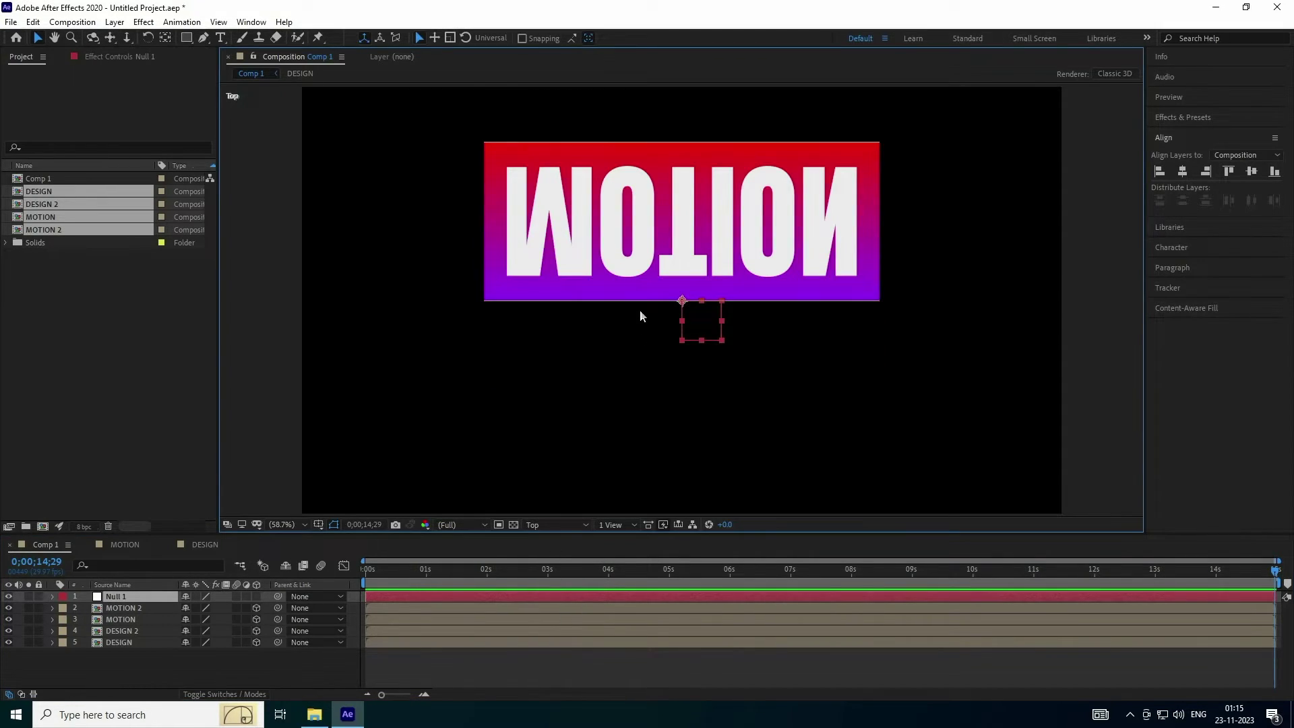
left_click(144, 674)
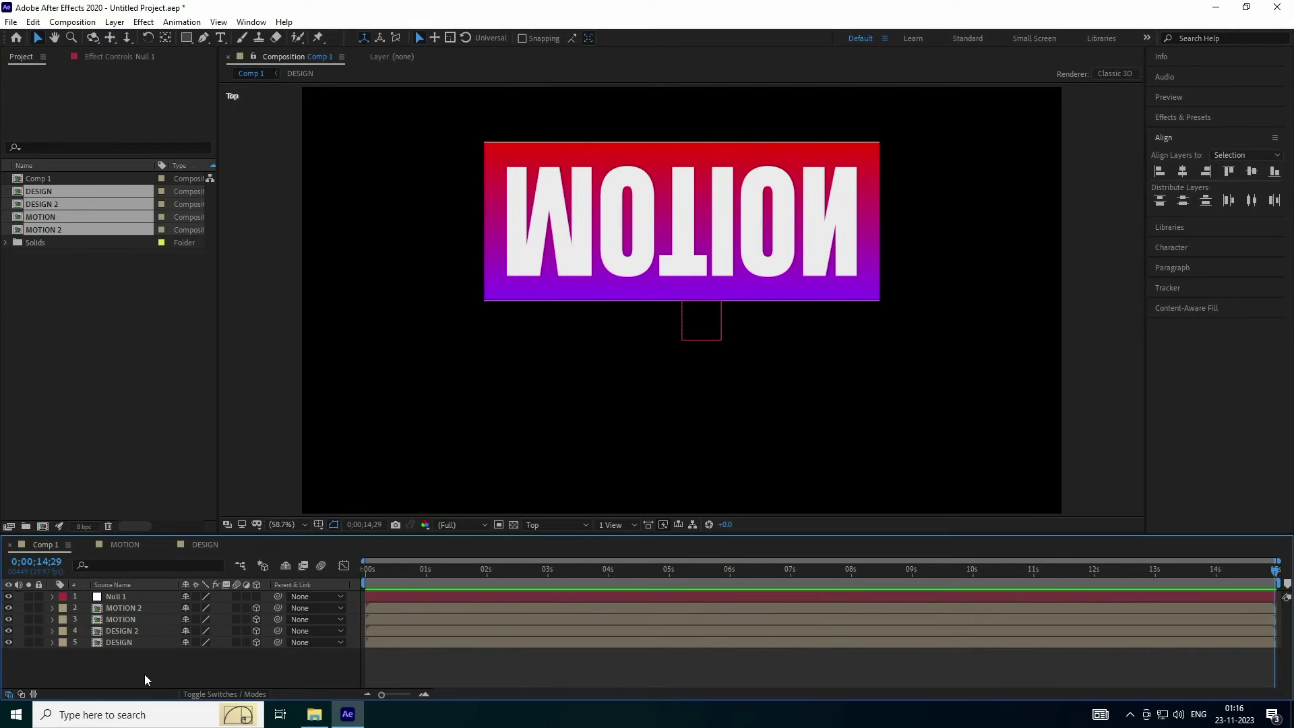
left_click(112, 598)
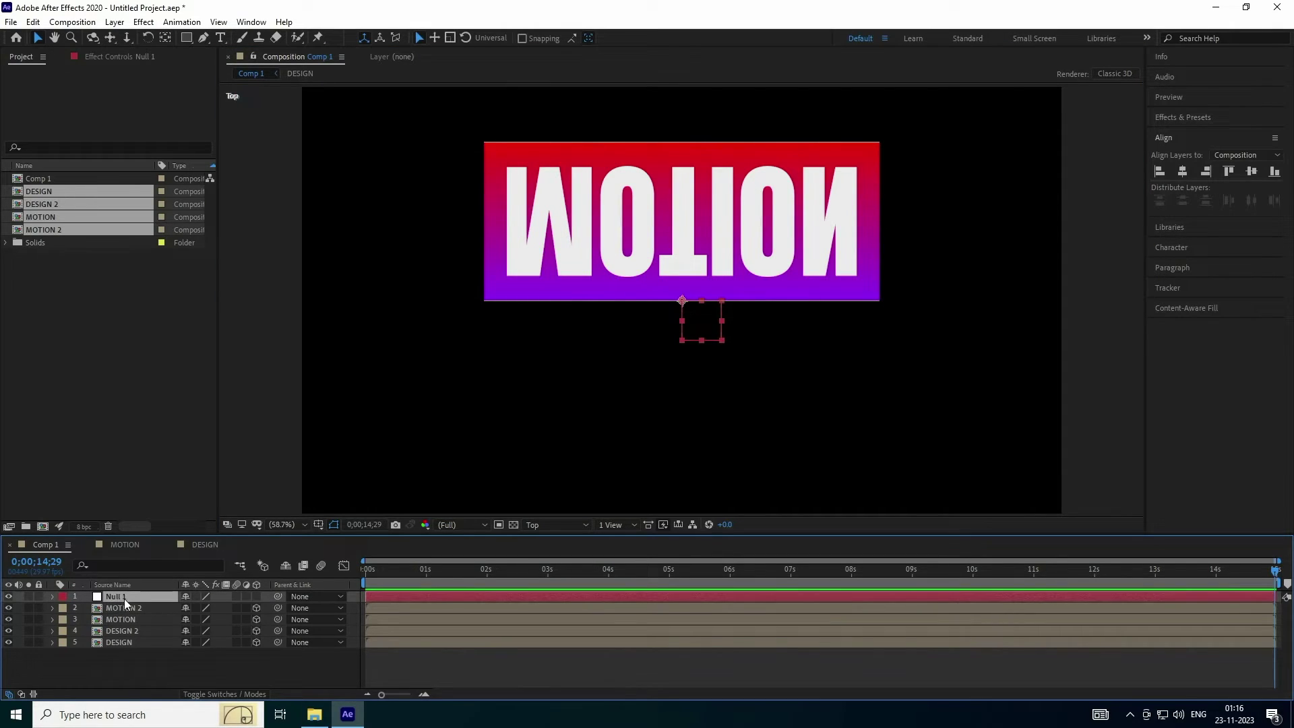
left_click(257, 596)
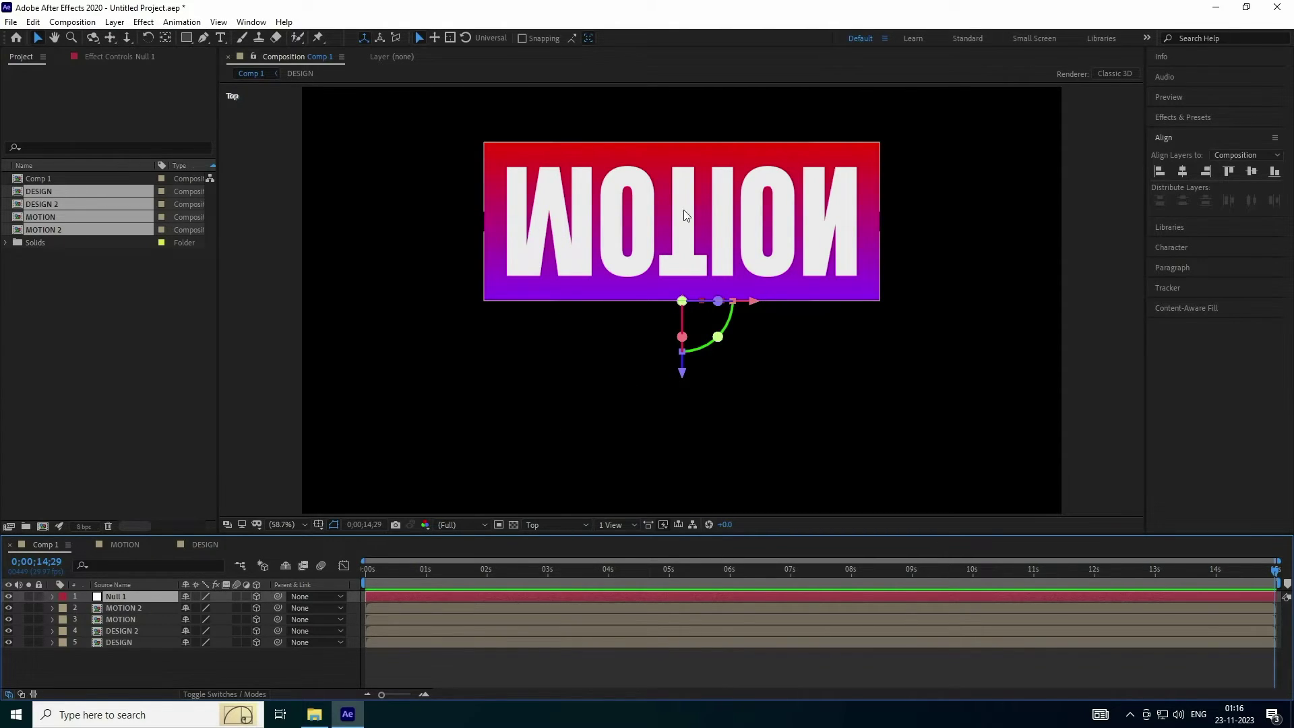
left_click_drag(683, 370, 689, 293)
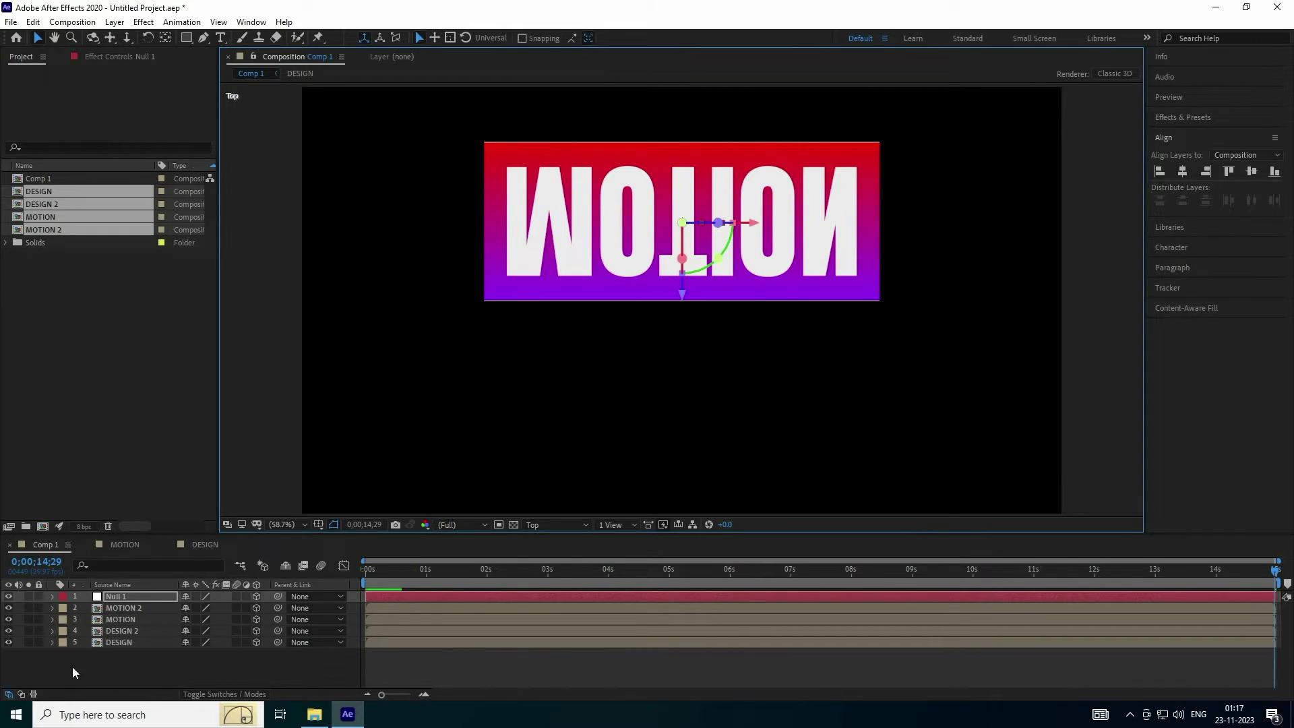
Set the null's Z position to 200 so it sits exactly at the centre of the box.
left_click(127, 595)
key("p")
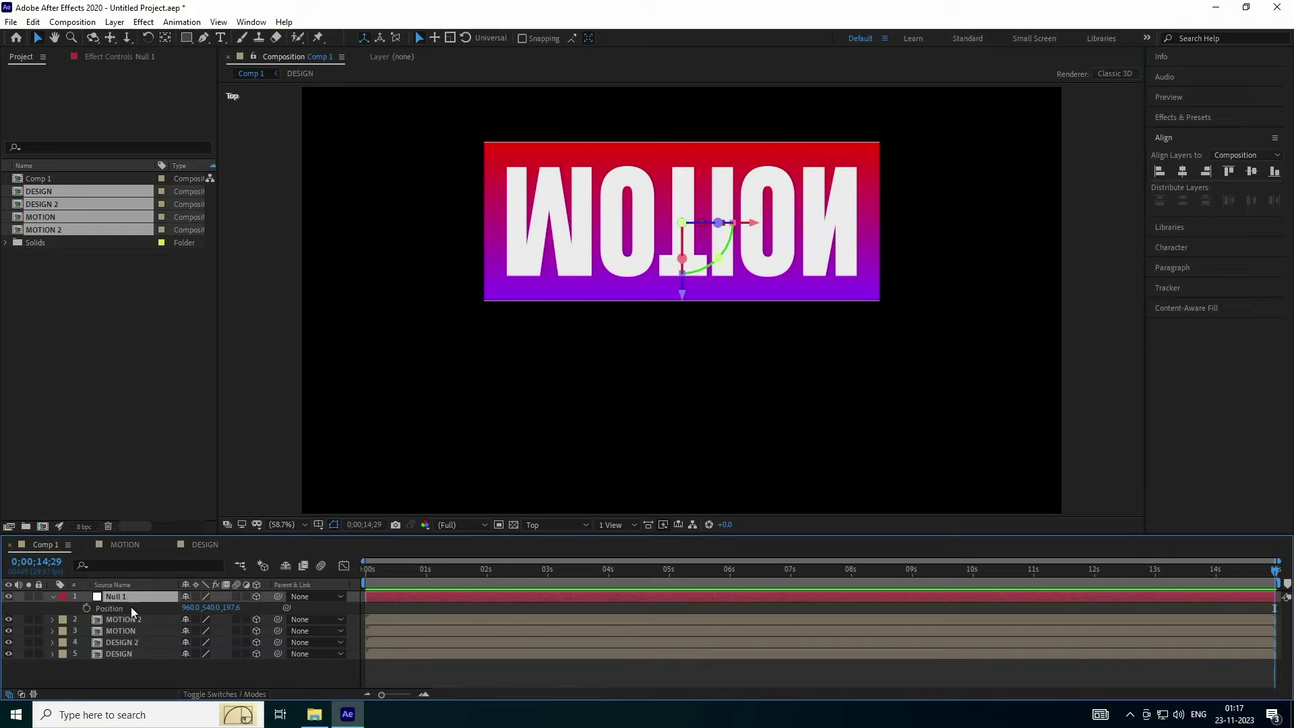
left_click(234, 607)
type("200")
key("Return")
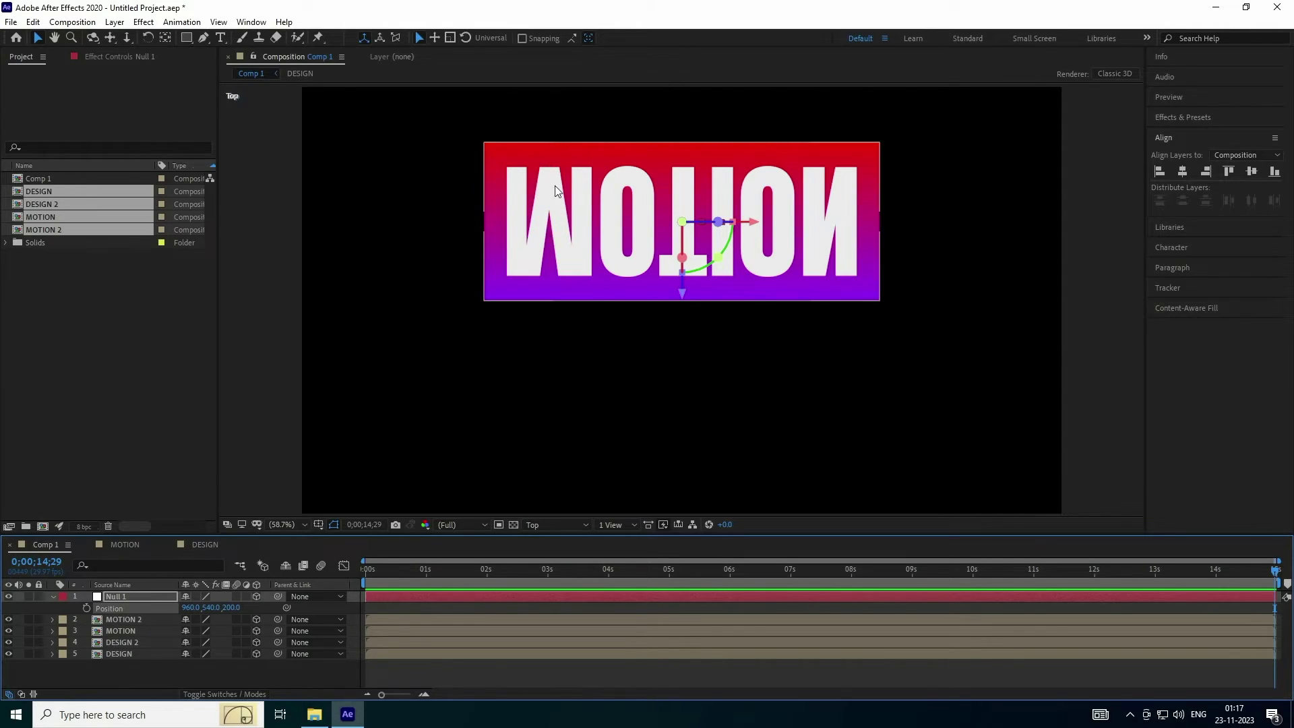
left_click(52, 595)
Parent the MOTION 2, MOTION, DESIGN 2 and DESIGN layers to Null 1.
left_click(119, 653)
left_click_drag(118, 654, 135, 610)
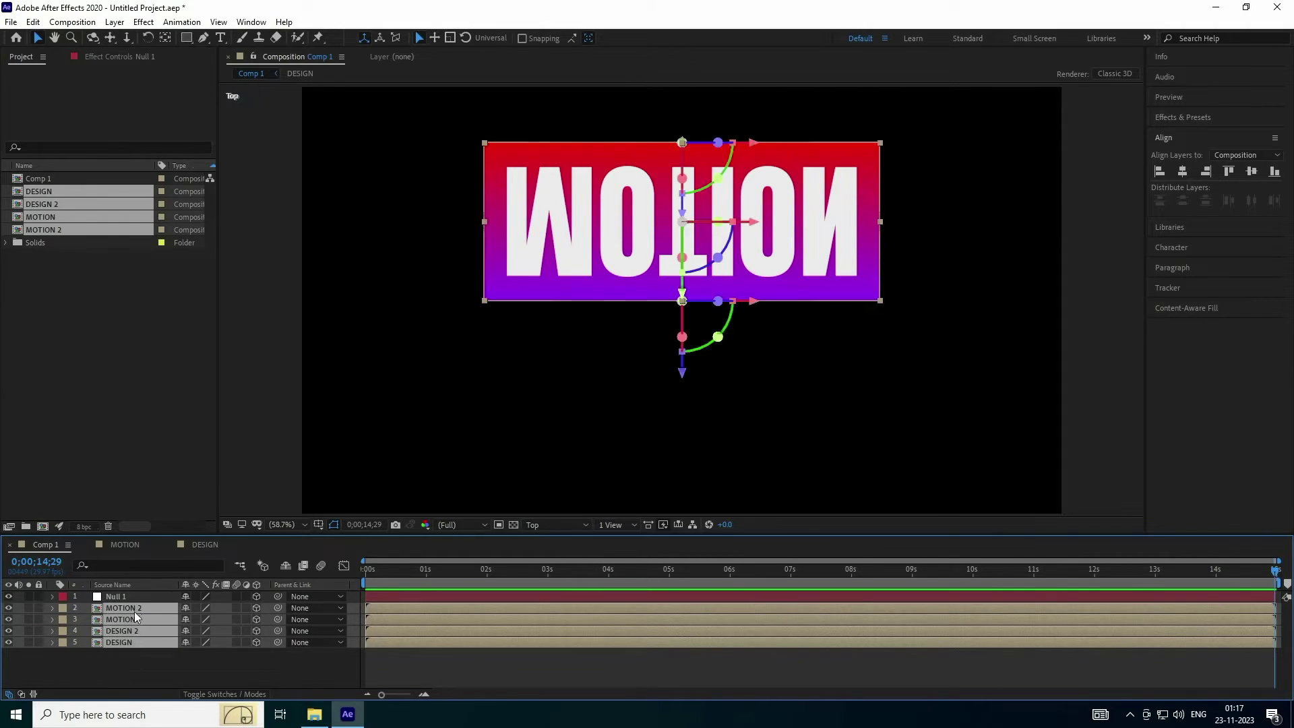
left_click_drag(276, 608, 108, 597)
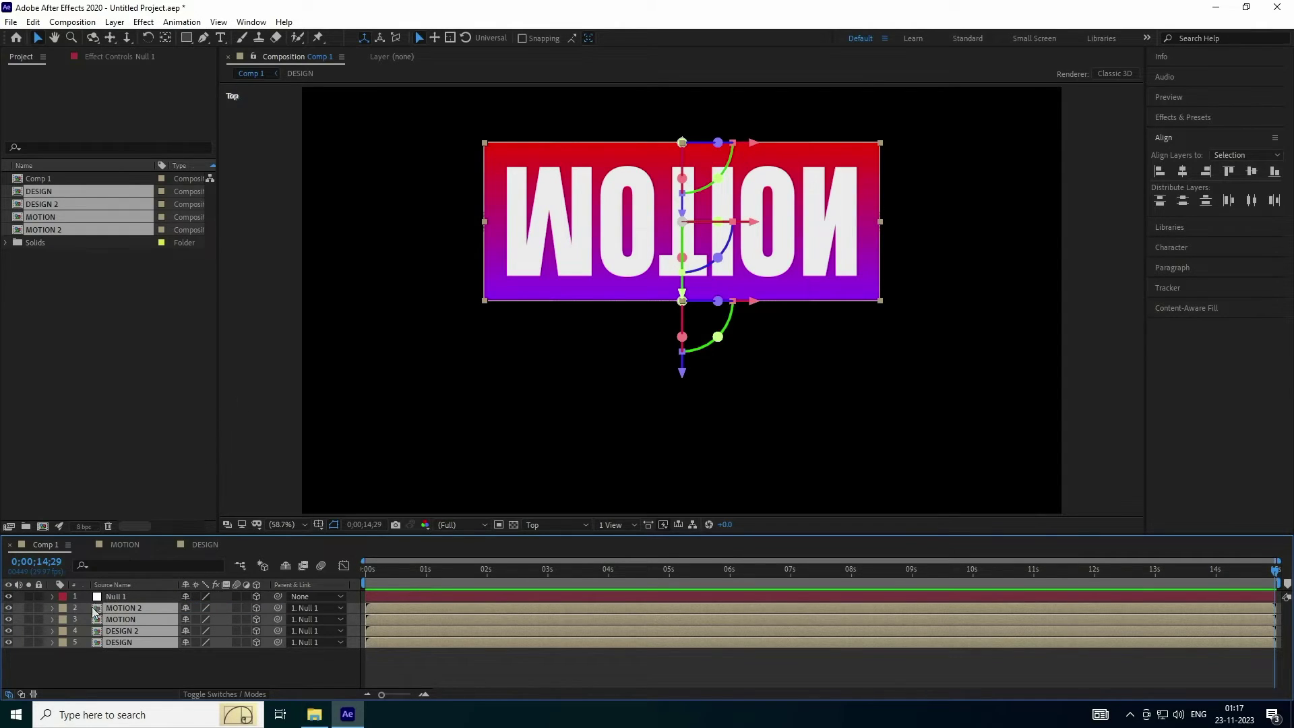
Reveal Null 1's rotation properties and return to the Active Camera view to try out its X Rotation.
left_click(115, 597)
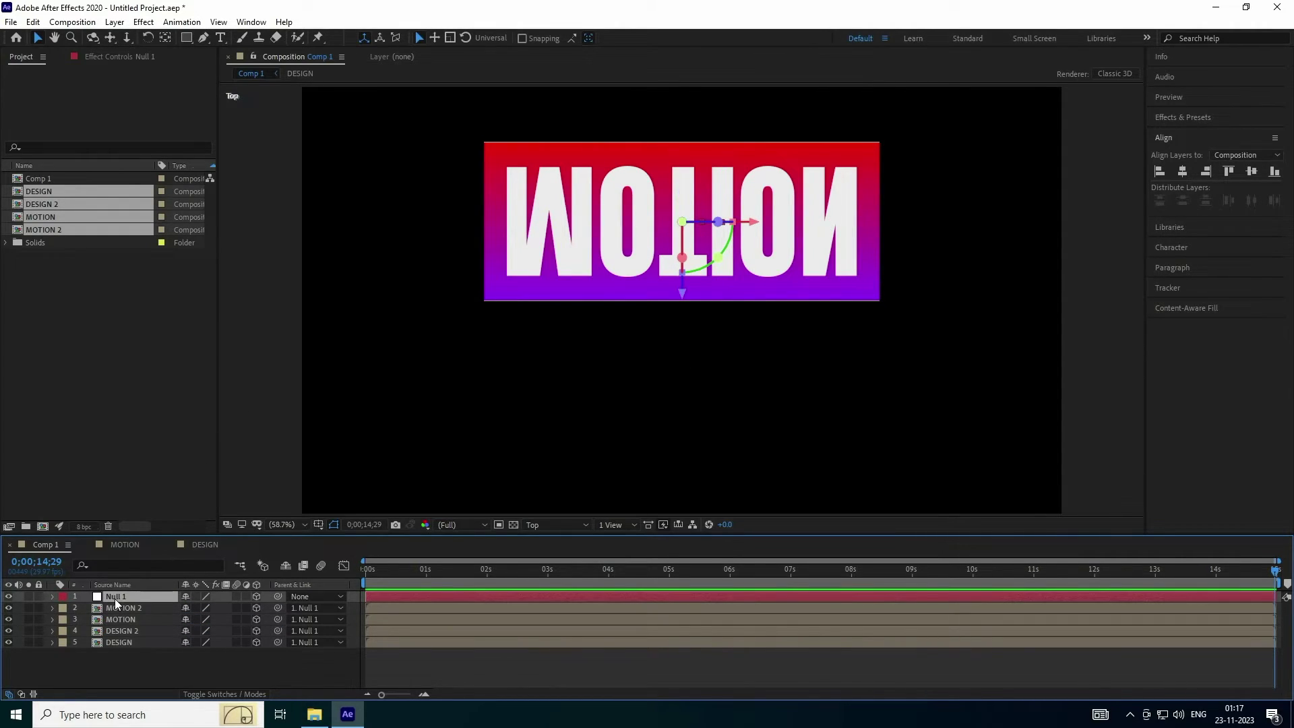
key("r")
left_click_drag(200, 619, 244, 640)
left_click(542, 524)
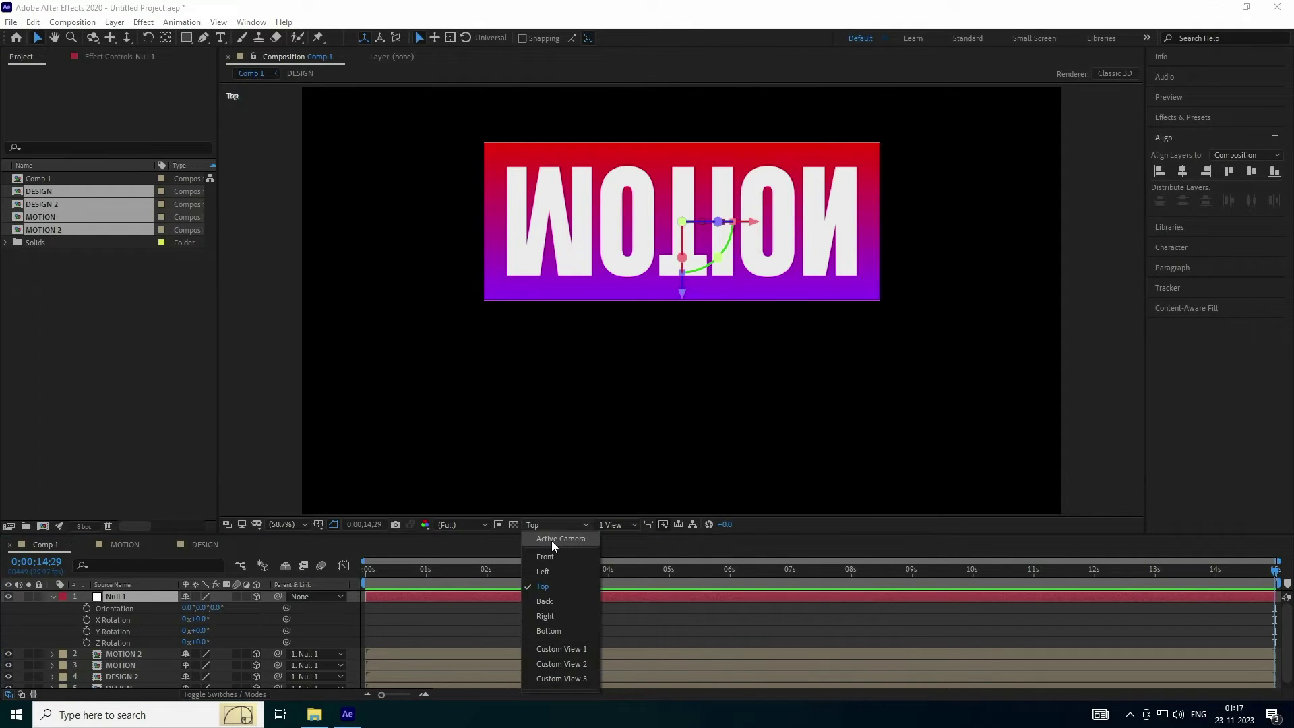
left_click(551, 540)
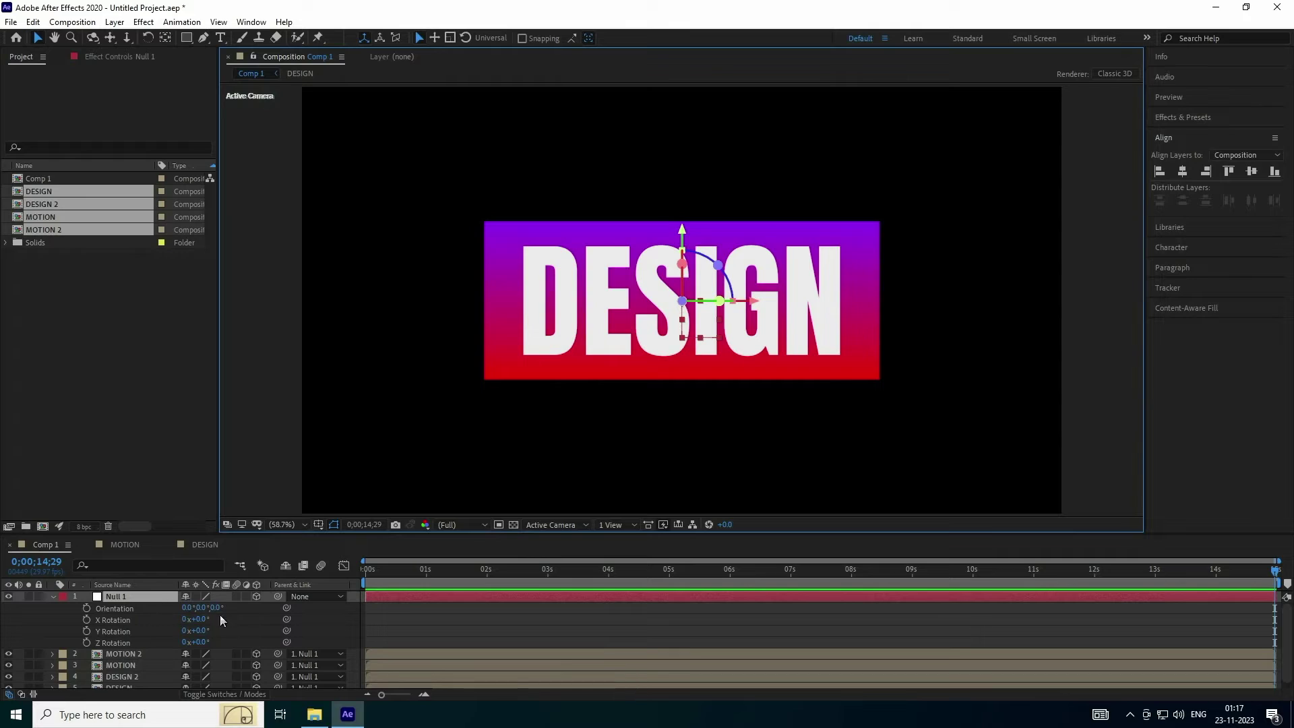
left_click_drag(202, 619, 254, 632)
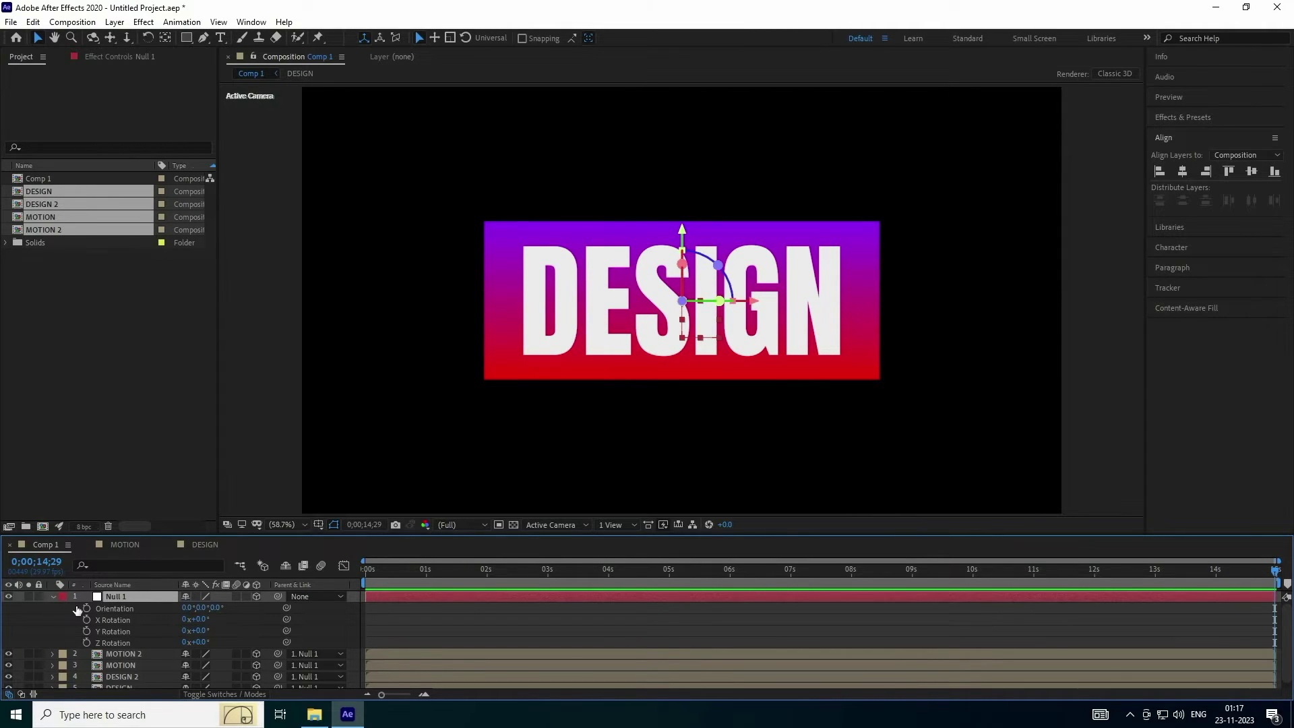
Keyframe Null 1's X Rotation at 0° at the start of the timeline and 270° at 1 second.
left_click(356, 576)
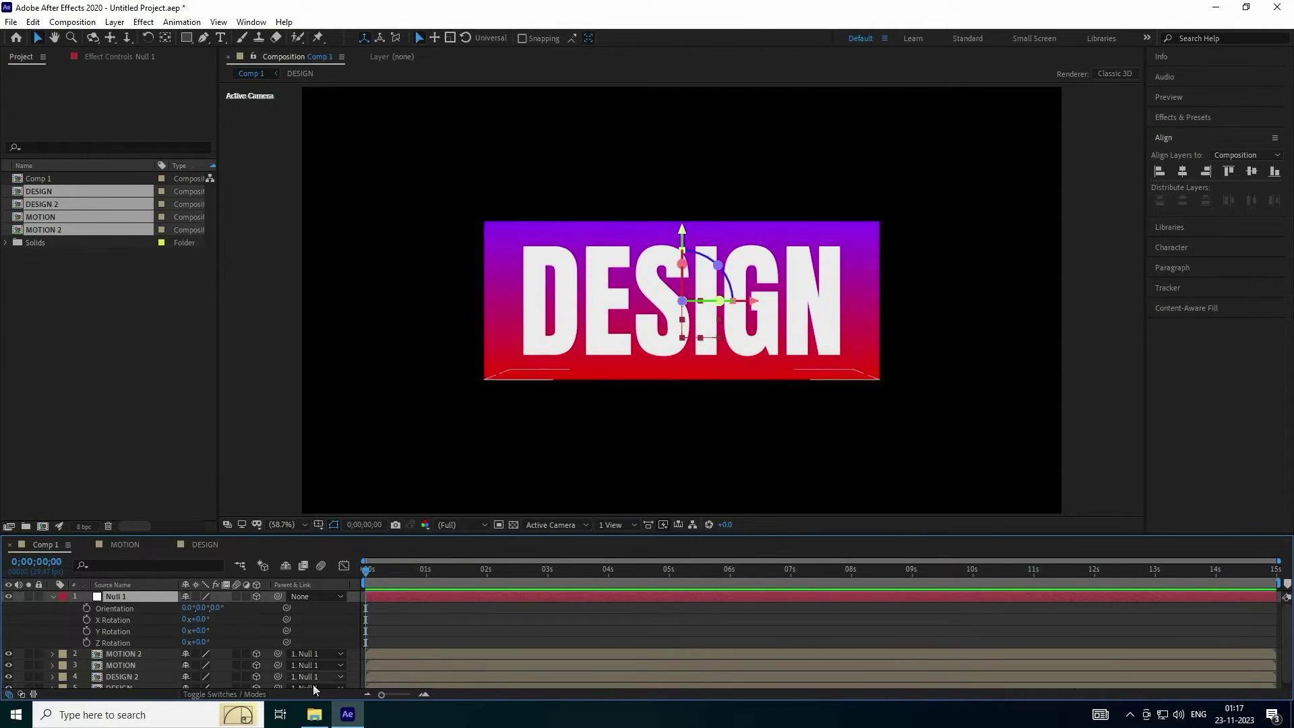
left_click(87, 619)
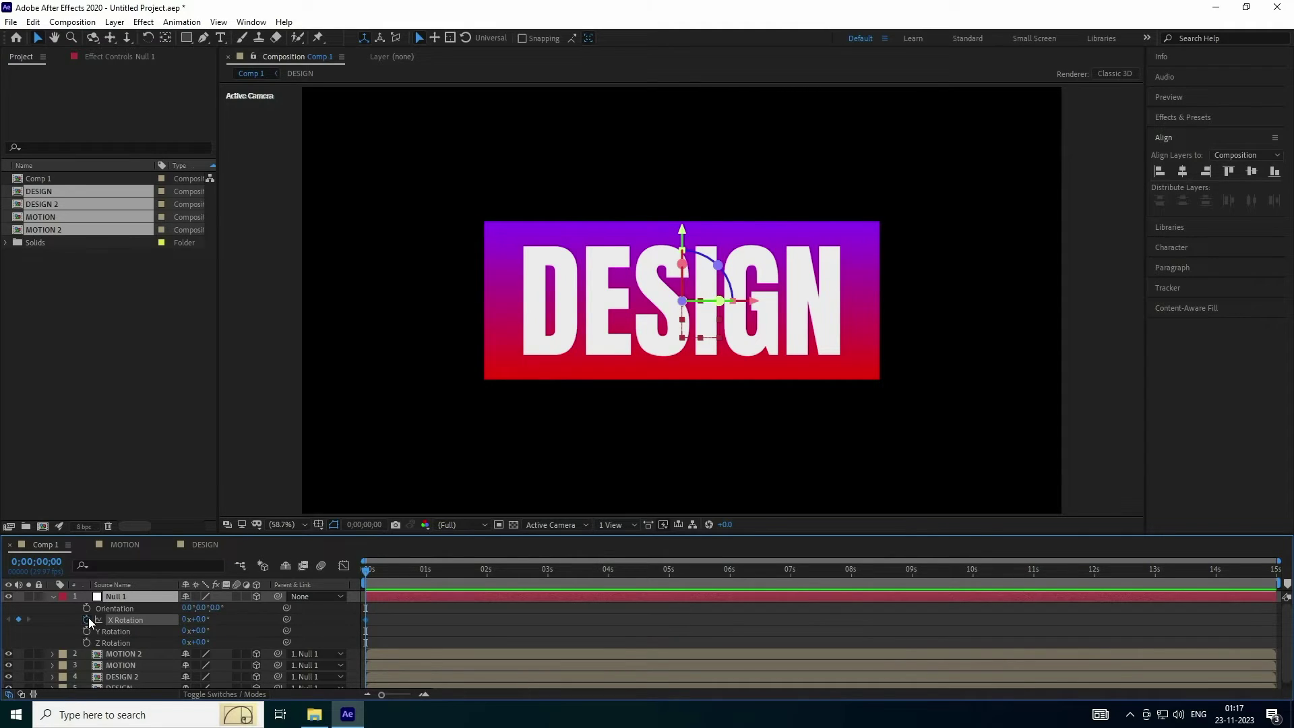
left_click(425, 570)
left_click(201, 619)
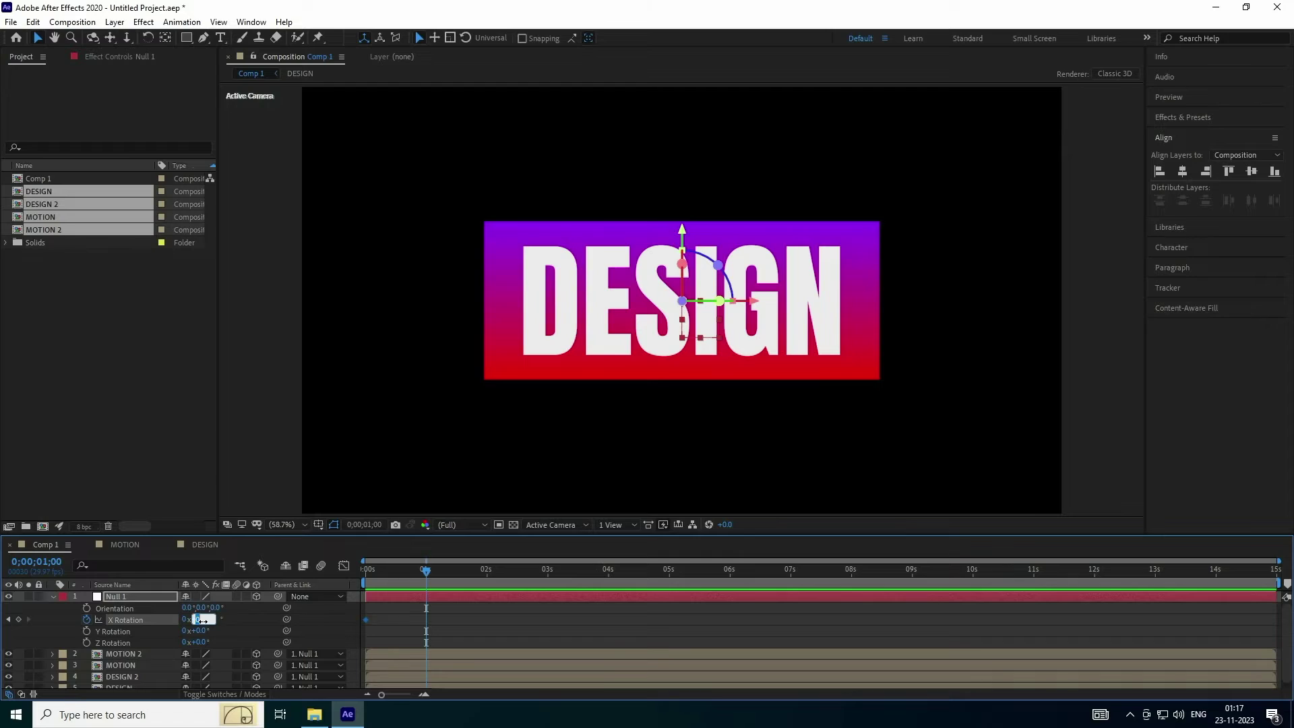
type("3")
key("Return")
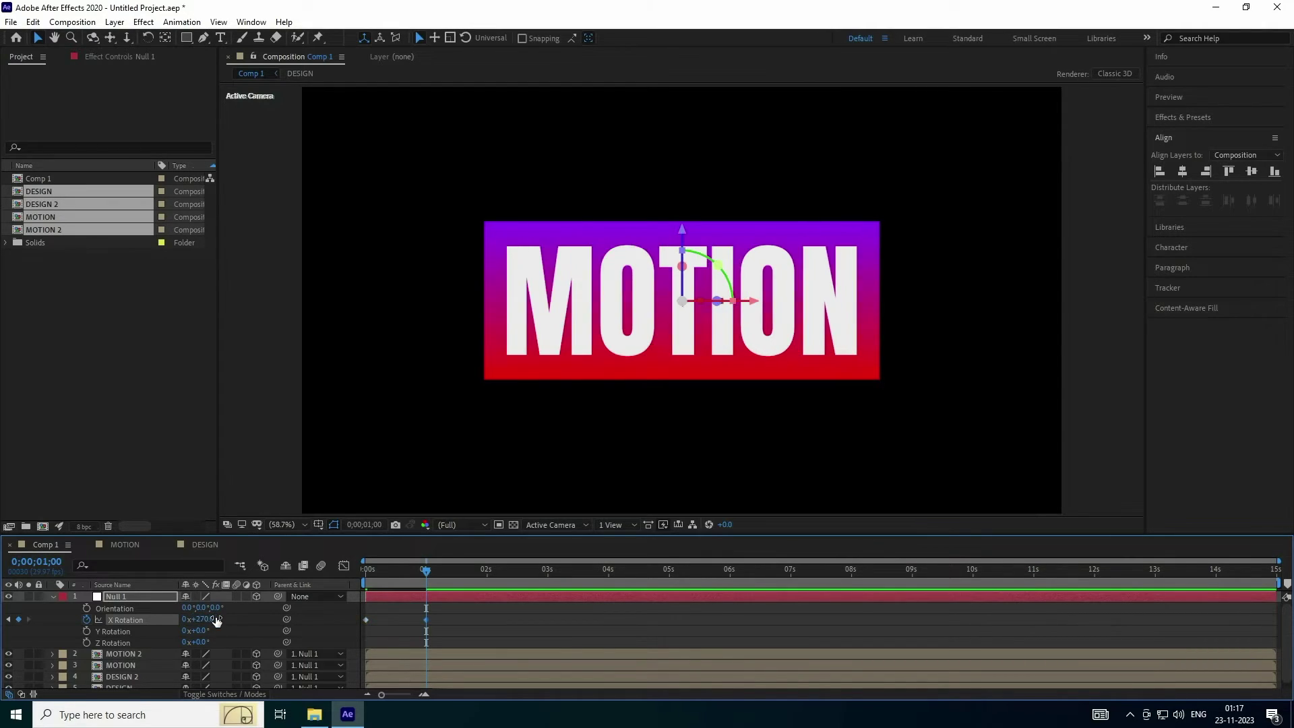
Add X Rotation keyframes to Null 1 of -90° at 2 seconds and 360° at 3 seconds.
left_click(487, 571)
left_click(216, 619)
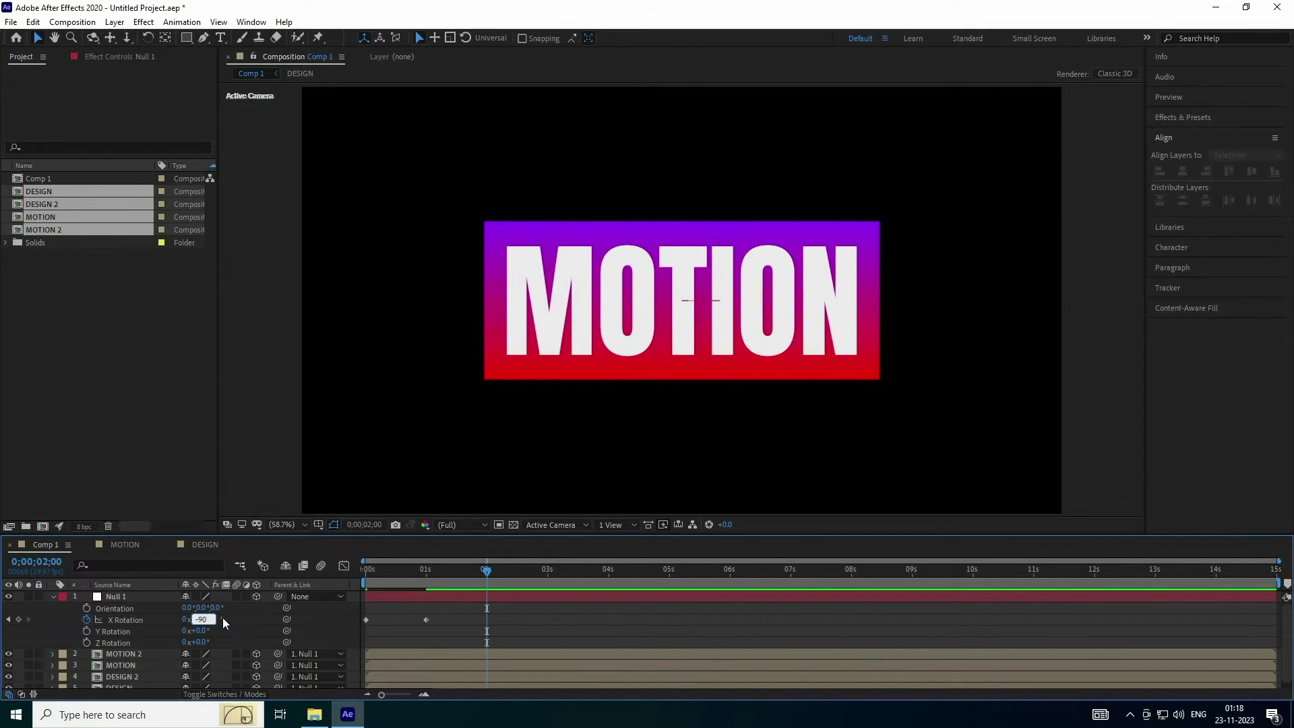
key("Return")
left_click(547, 572)
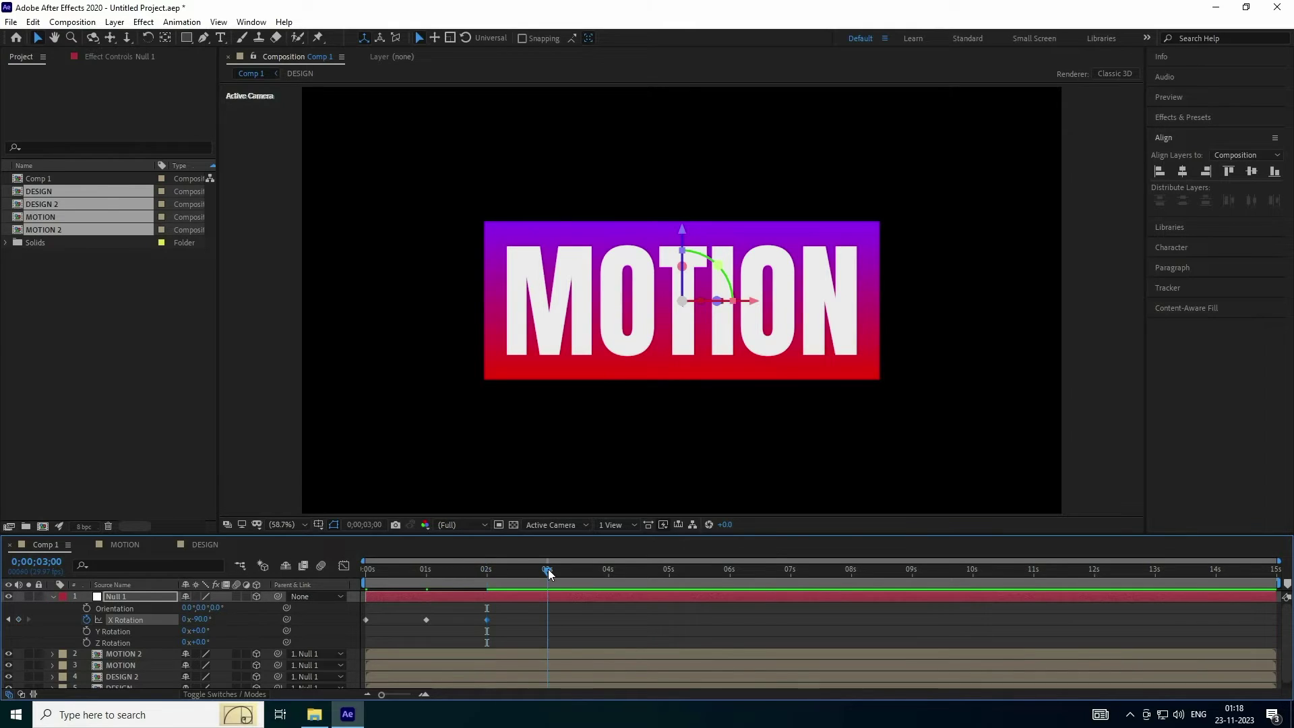
left_click(206, 620)
type("360")
key("Return")
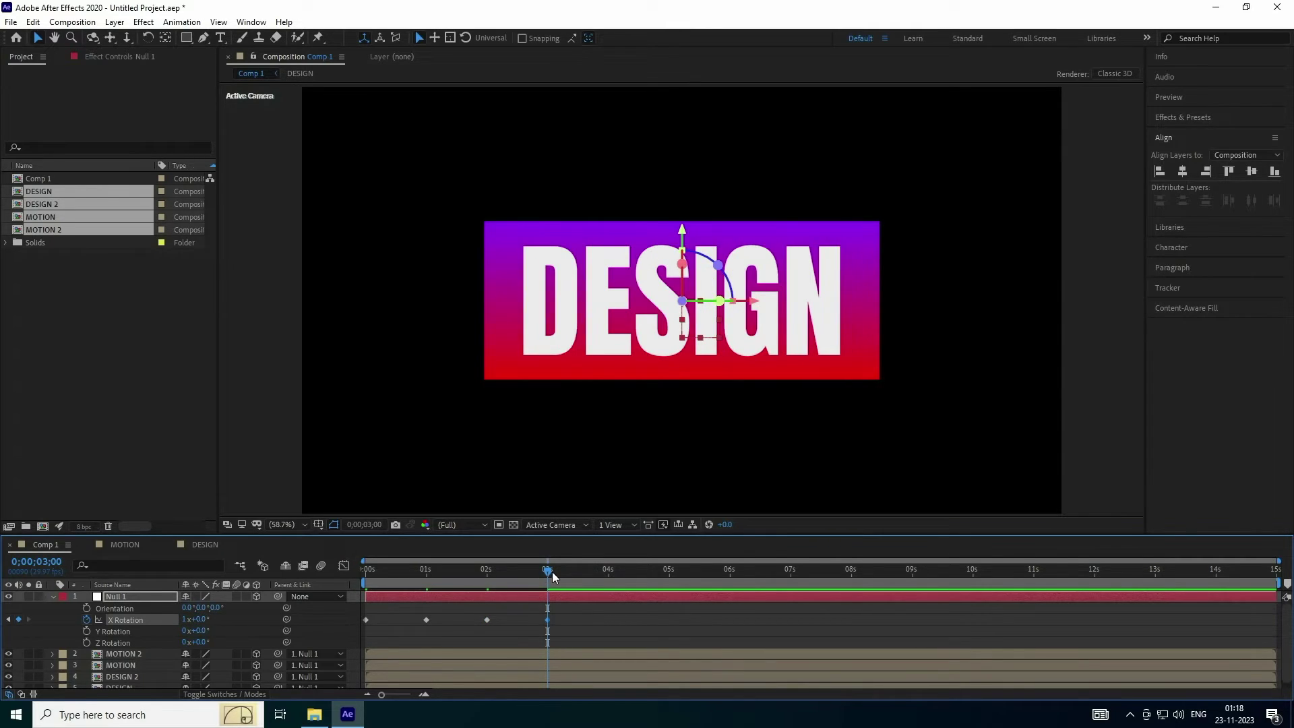
Add an X Rotation keyframe to Null 1 at 4 seconds with 0 revolutions and -180°.
left_click_drag(552, 572, 608, 586)
left_click(186, 619)
type("0")
key("Return")
left_click(211, 617)
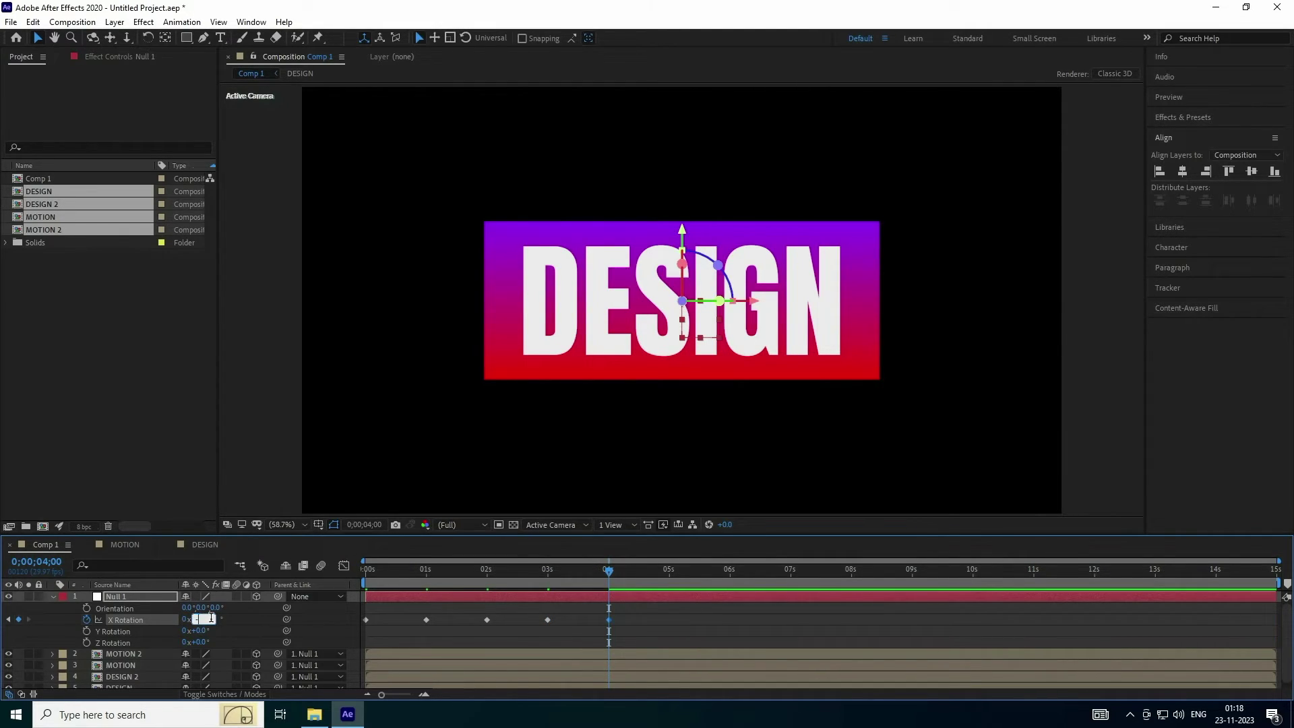
type("-180")
key("Return")
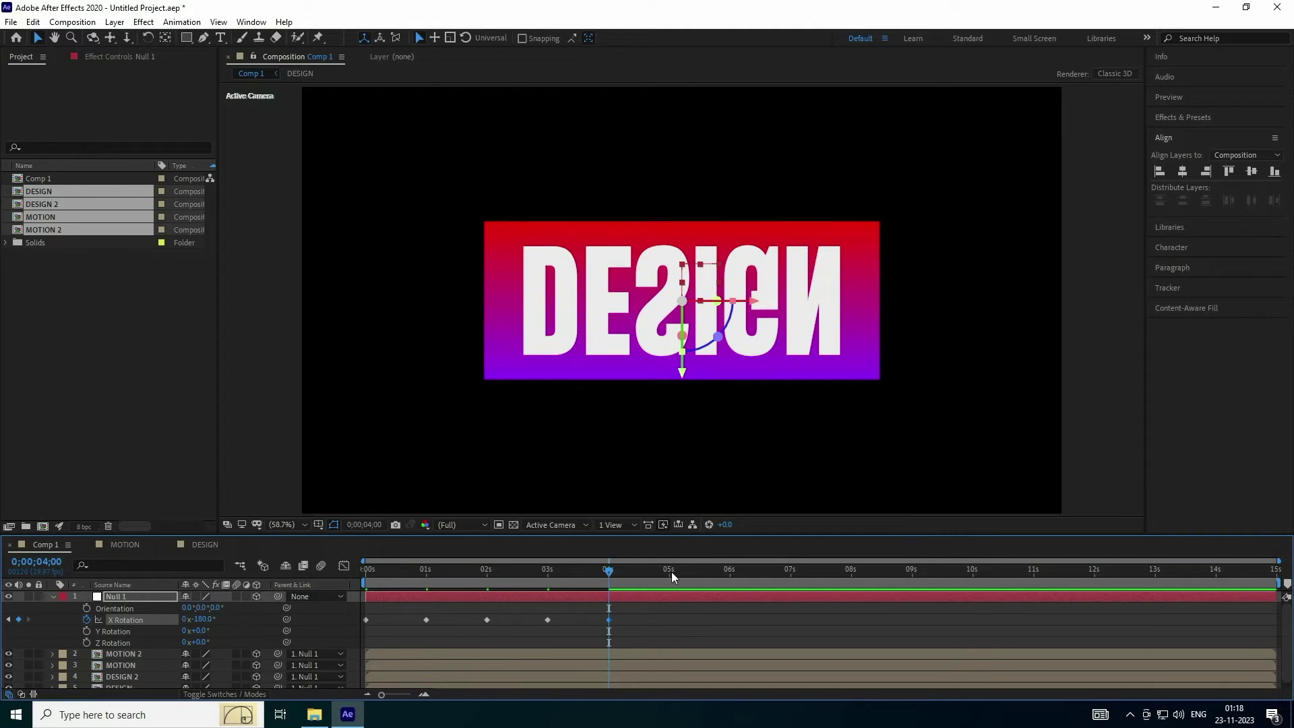
Add X Rotation keyframes to Null 1 of 270° at 5 seconds and 0° at 6 seconds.
left_click(670, 572)
left_click(205, 617)
type("270")
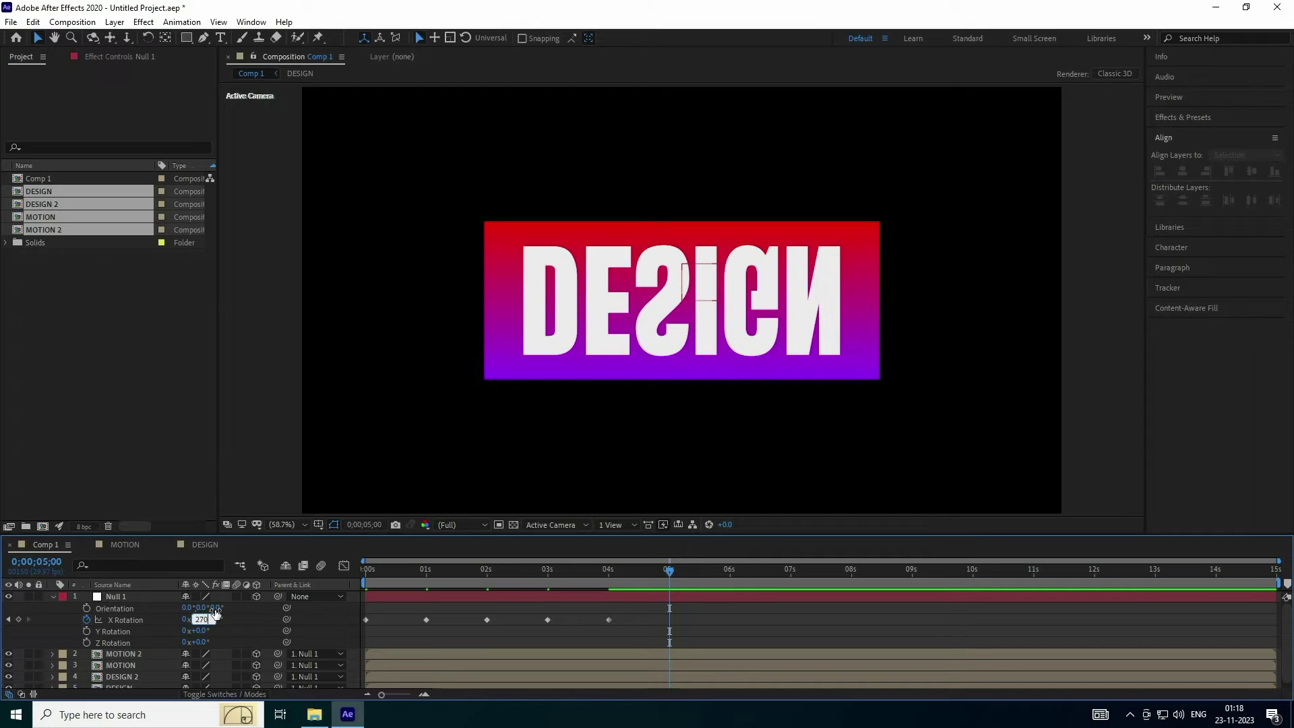
key("Return")
left_click(731, 571)
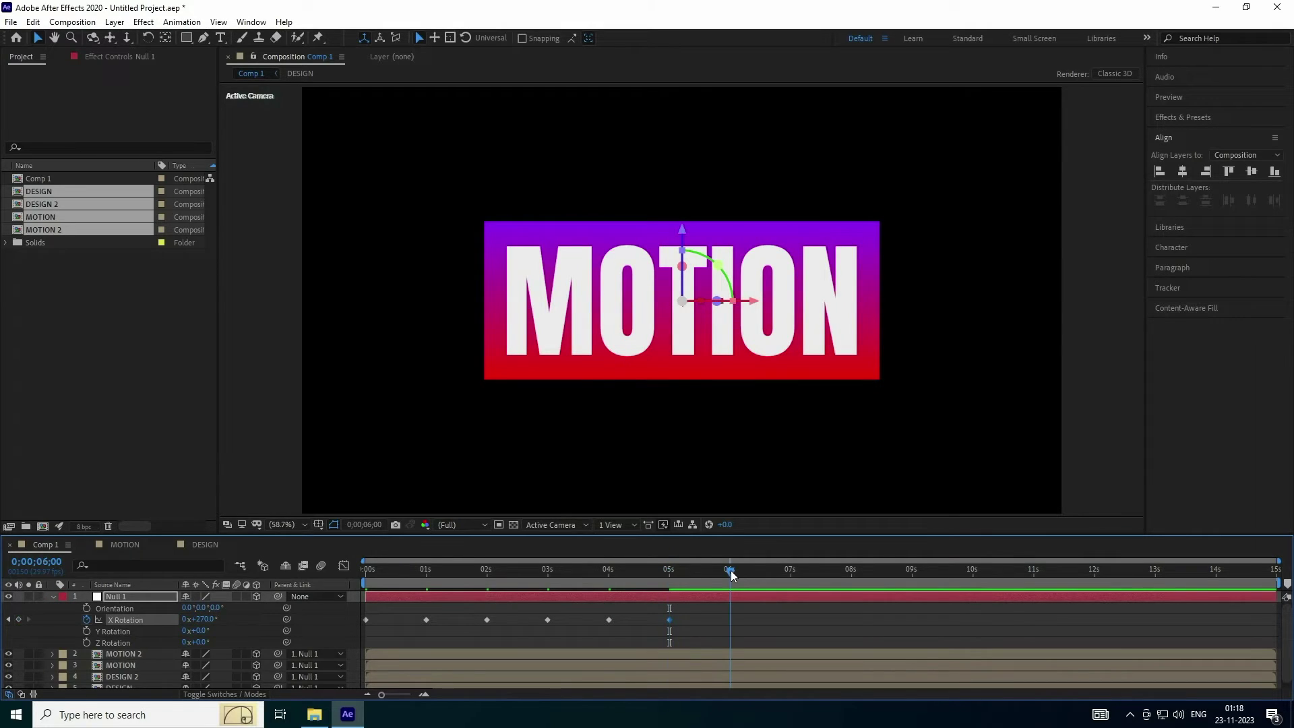
left_click(206, 619)
type("0")
key("Return")
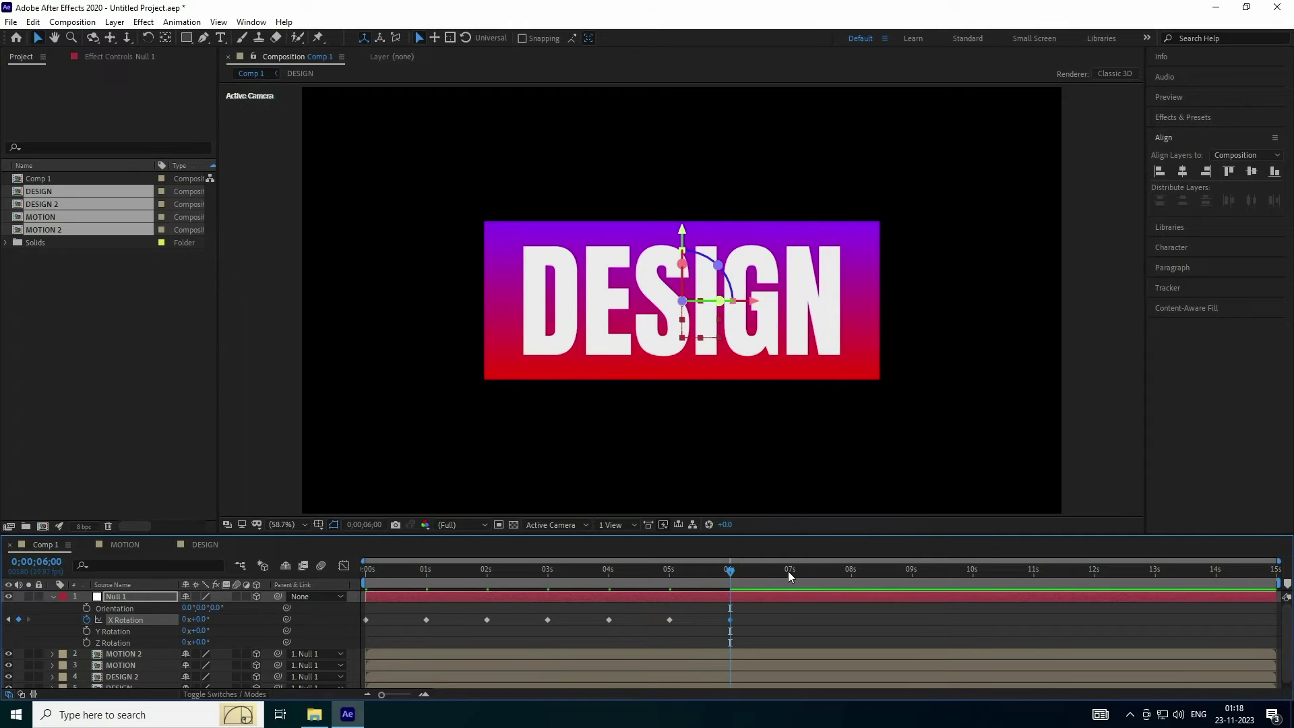
Add X Rotation keyframes to Null 1 of 360° at 7 seconds and 0 revolutions with 90° at 8 seconds.
left_click(790, 572)
left_click(205, 617)
type("360")
key("Return")
left_click(850, 573)
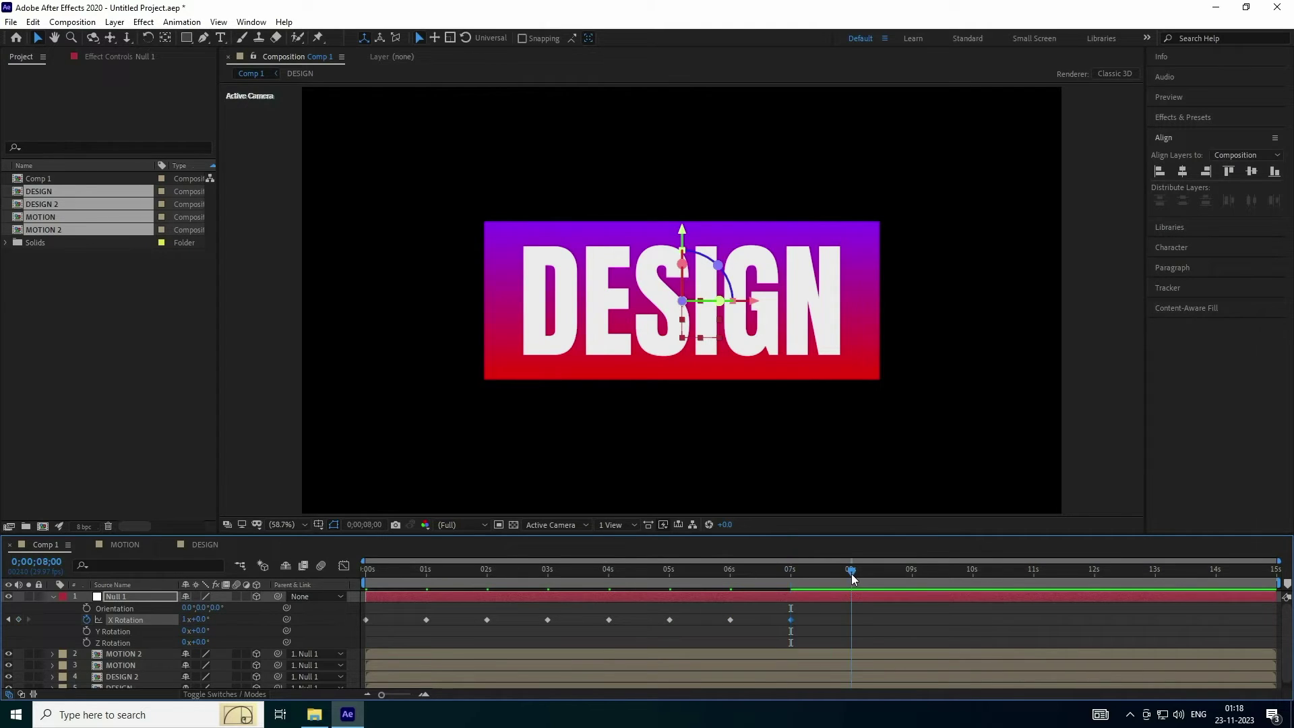
left_click(188, 619)
type("0")
key("Tab")
key("Return")
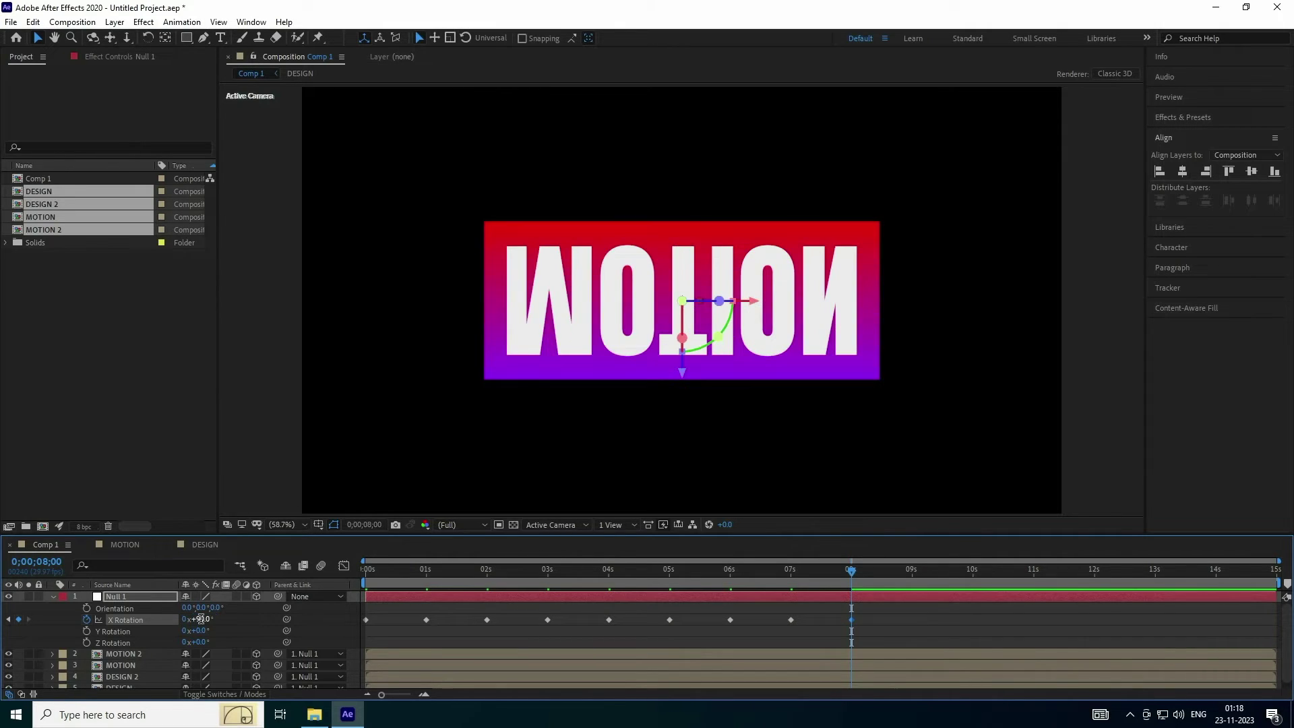
Preview the rotation from the start of the timeline and scrub the first frames to check how each panel reads.
left_click(444, 571)
key("Home")
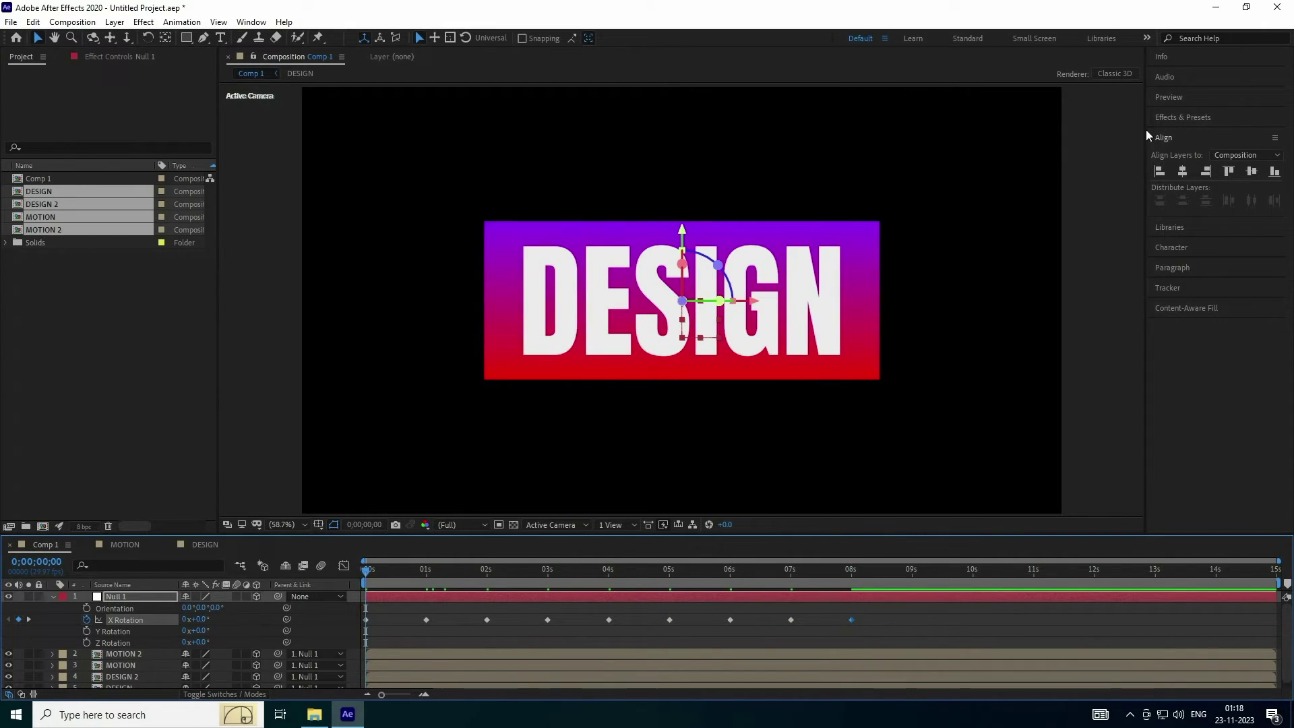
left_click(1168, 98)
left_click(1212, 116)
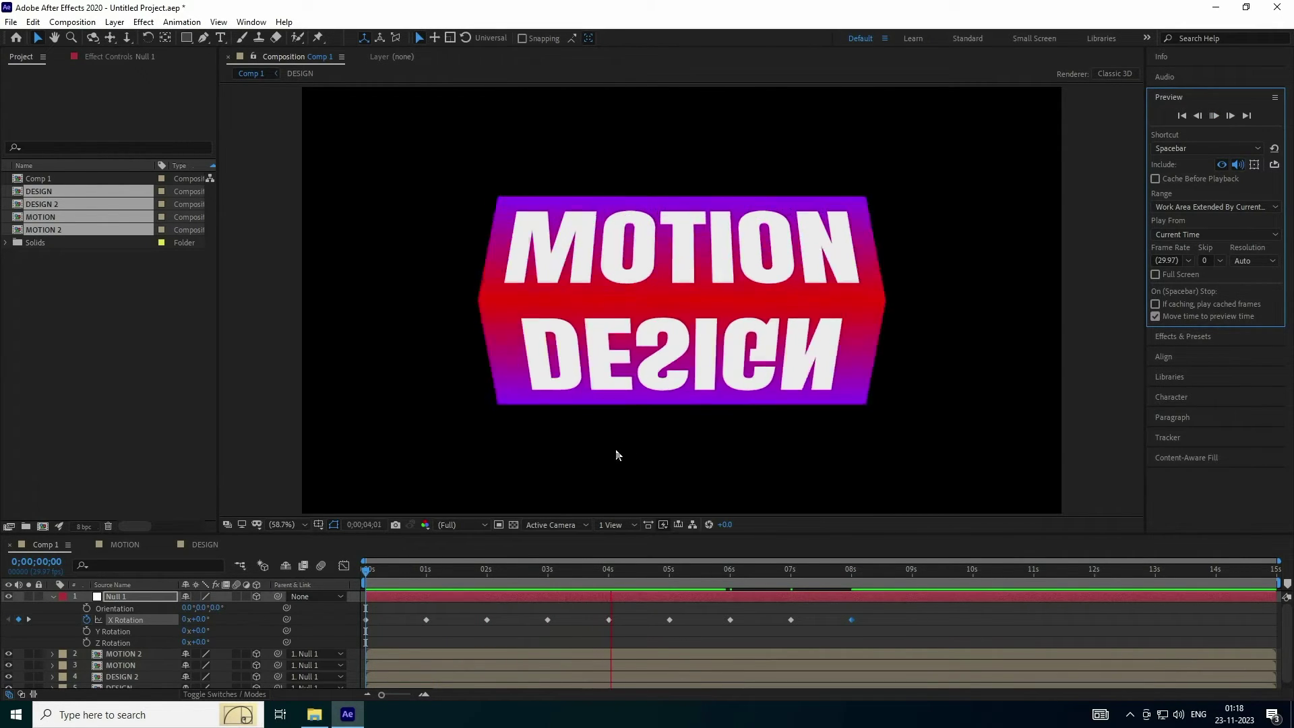
key("space")
left_click_drag(530, 577, 350, 584)
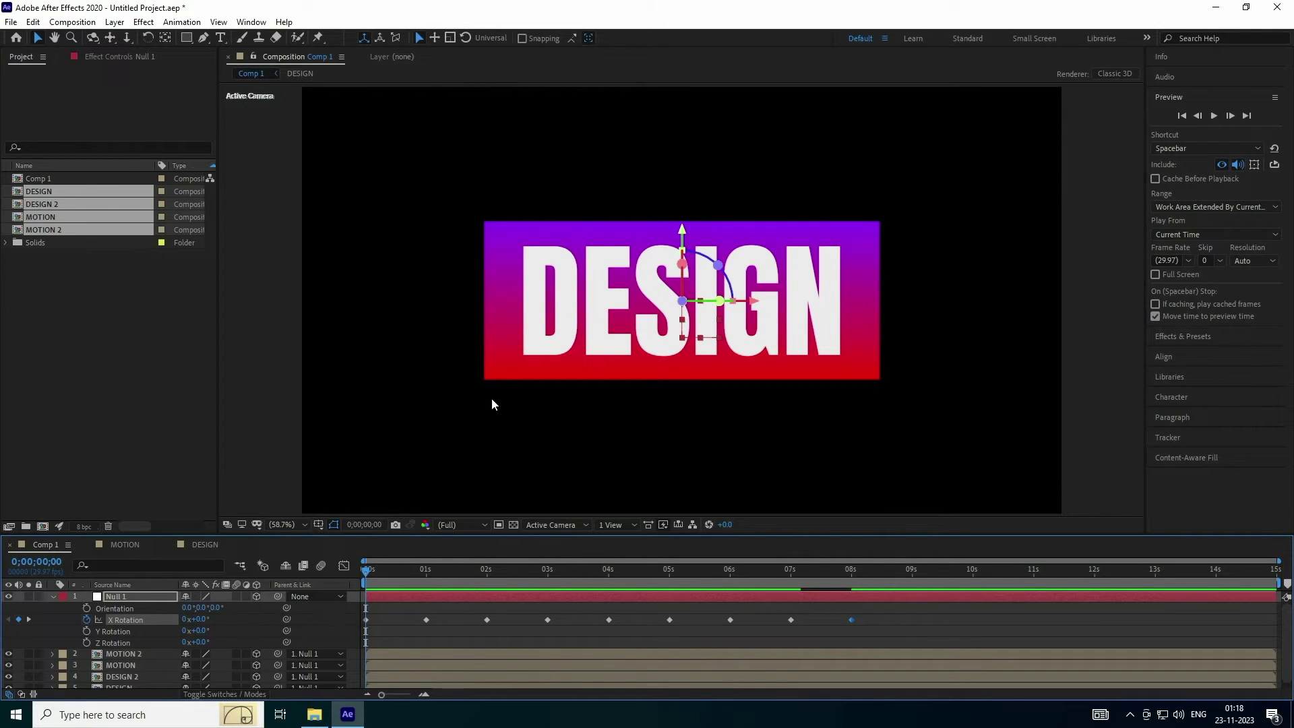
left_click_drag(370, 576, 382, 573)
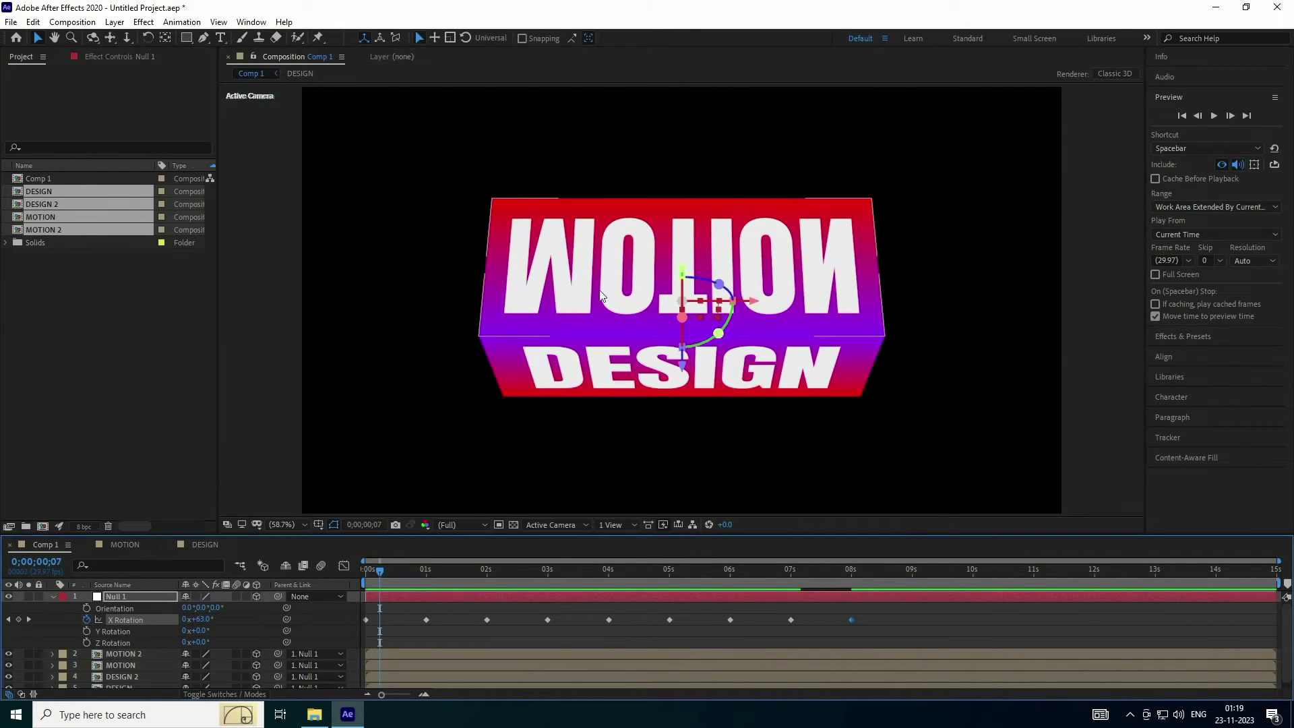
Identify the upside-down MOTION panel by toggling layer visibility and set the MOTION layer's X Rotation to 270°.
left_click(53, 598)
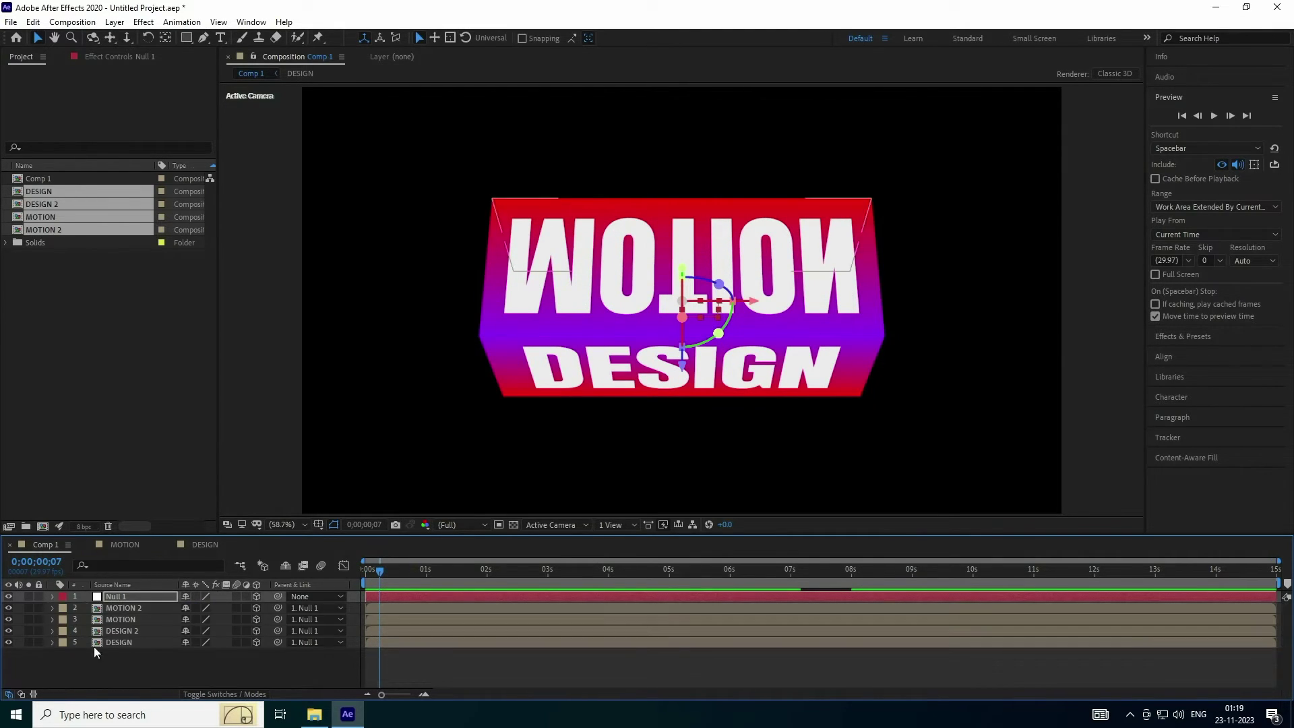
left_click(123, 608)
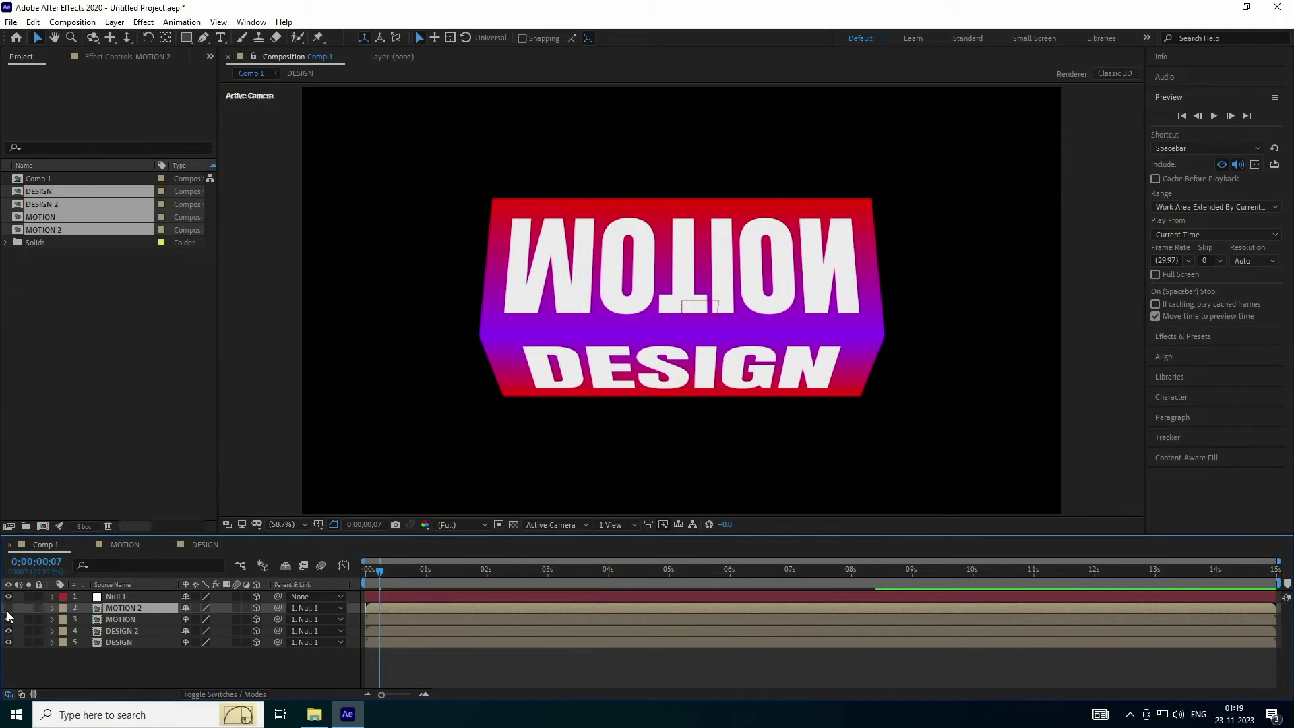
left_click(105, 619)
left_click(9, 619)
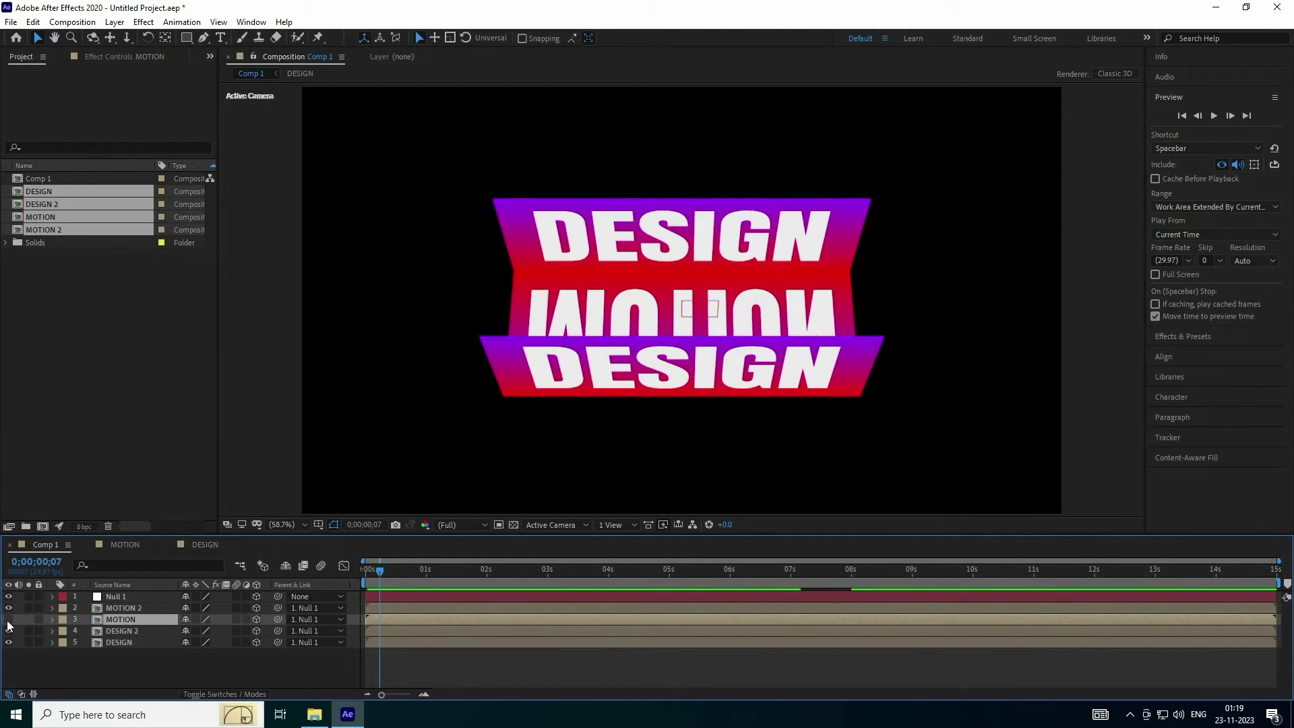
left_click(9, 619)
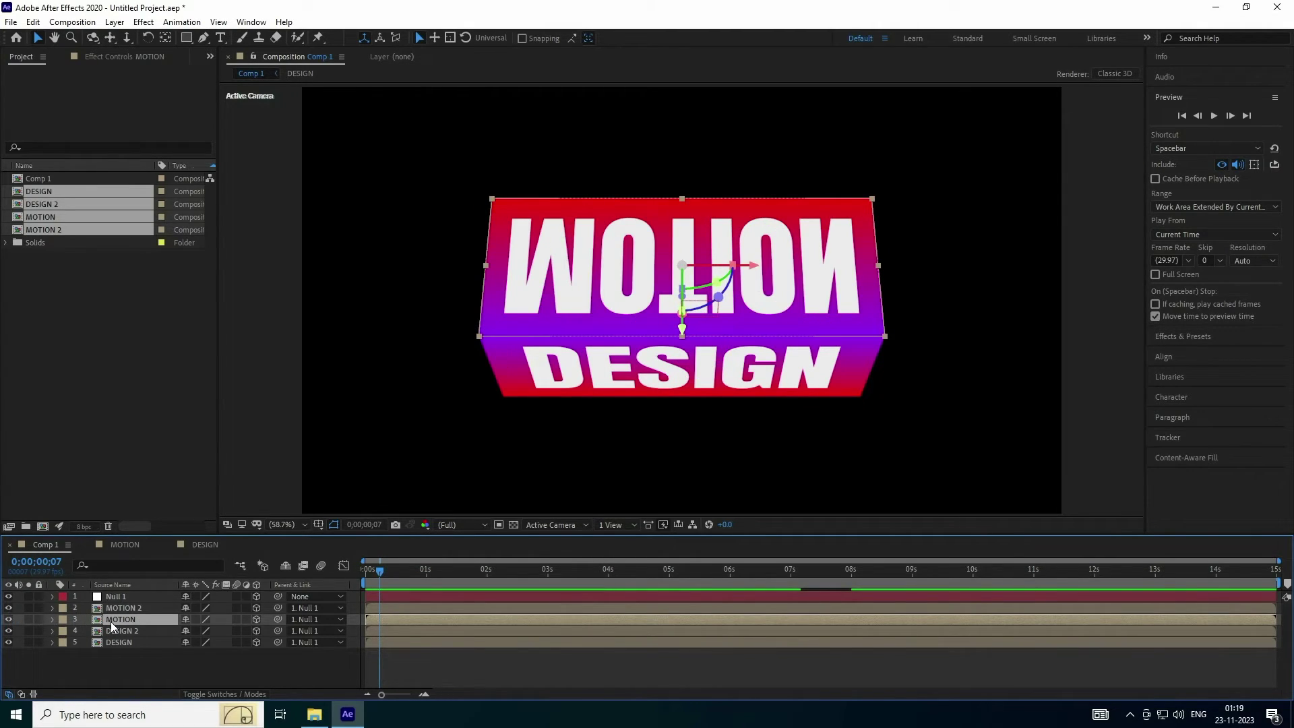
key("r")
mouse_move(202, 642)
left_mouse_down()
mouse_move(240, 642)
mouse_move(212, 643)
left_mouse_up()
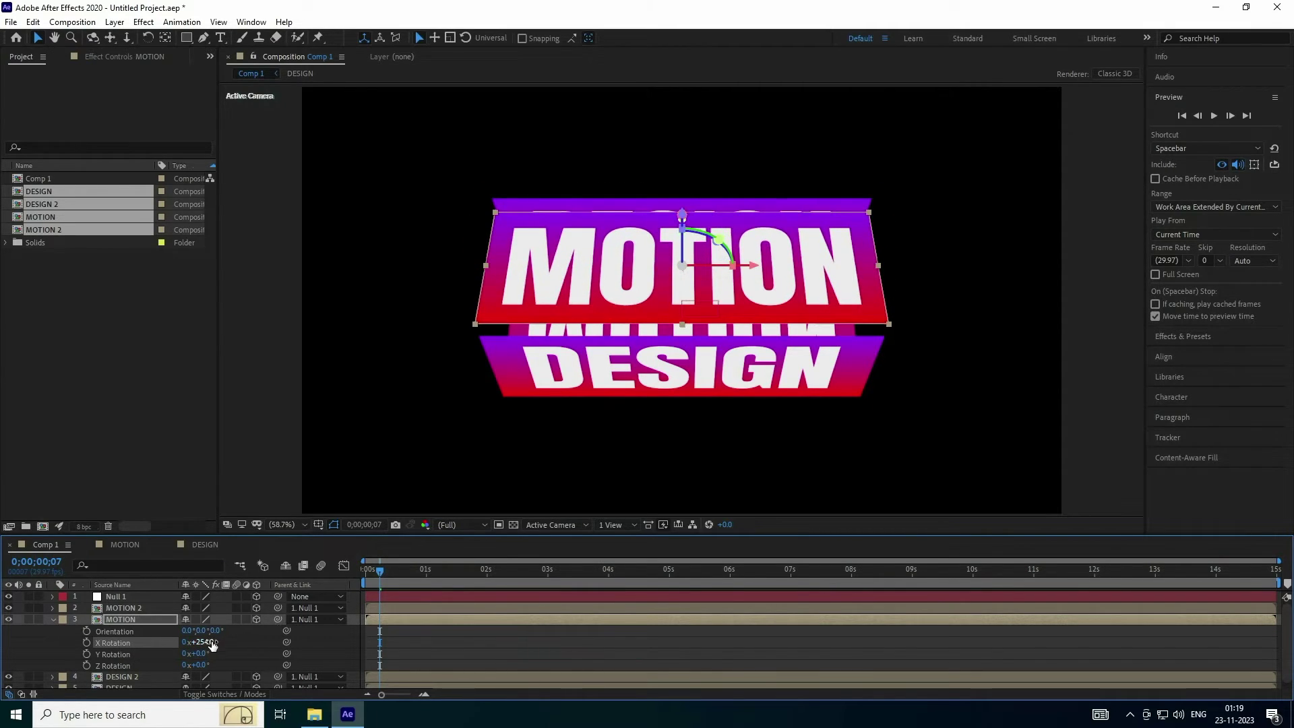
left_click(213, 644)
type("270")
key("Return")
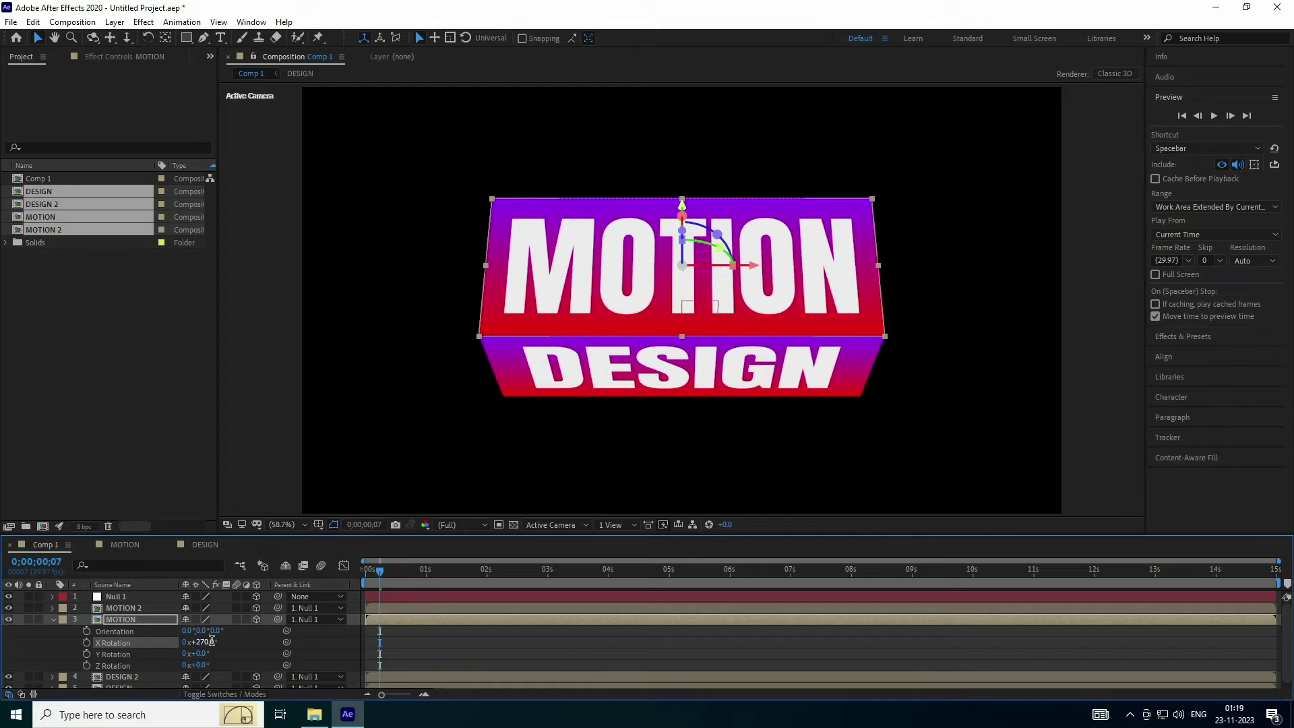
Find the upside-down DESIGN panel at about frame 17 and set the DESIGN layer's X Rotation to 180°.
left_click_drag(380, 570, 400, 574)
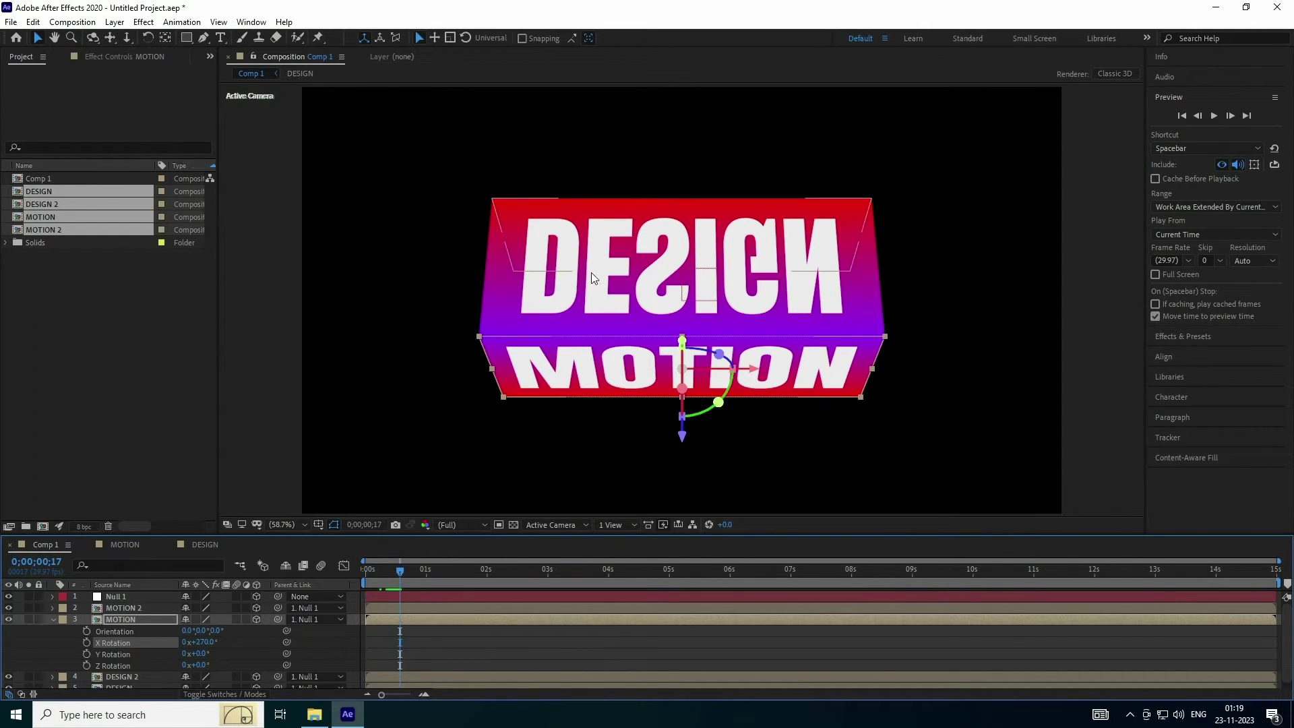
left_click(53, 618)
left_click(120, 631)
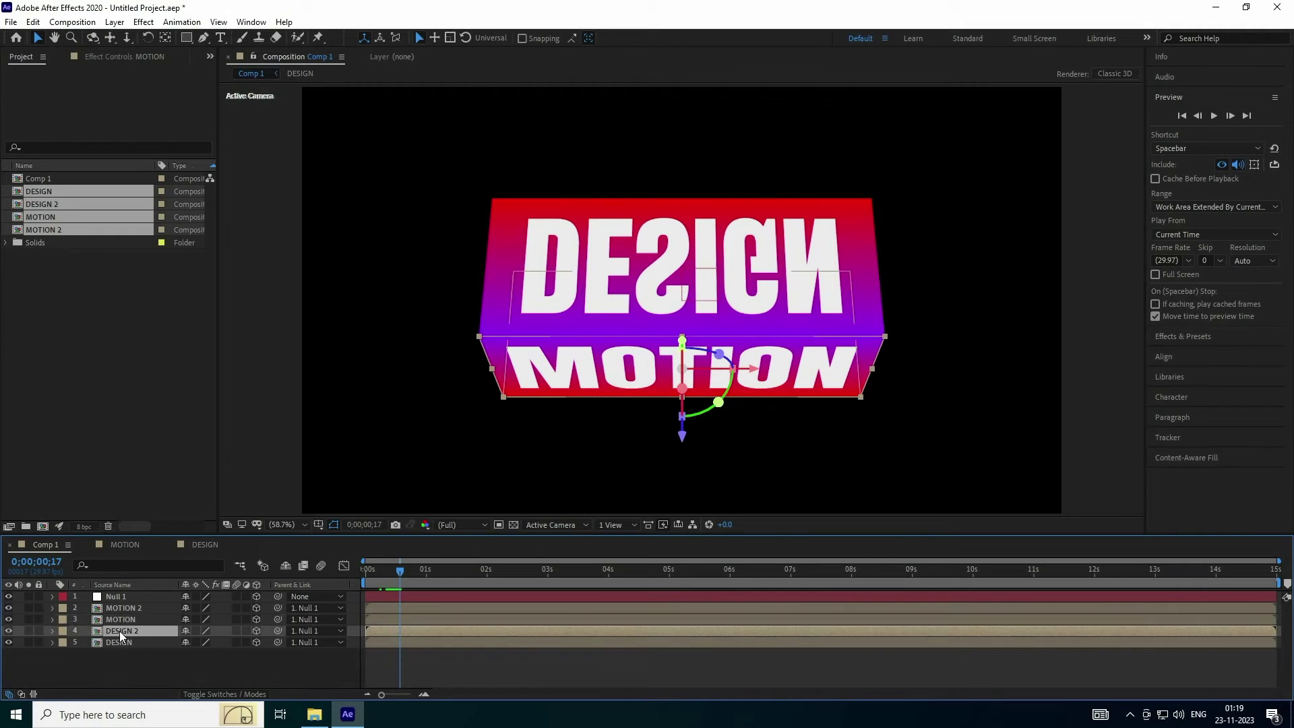
left_click(9, 630)
left_click(9, 631)
left_click(115, 642)
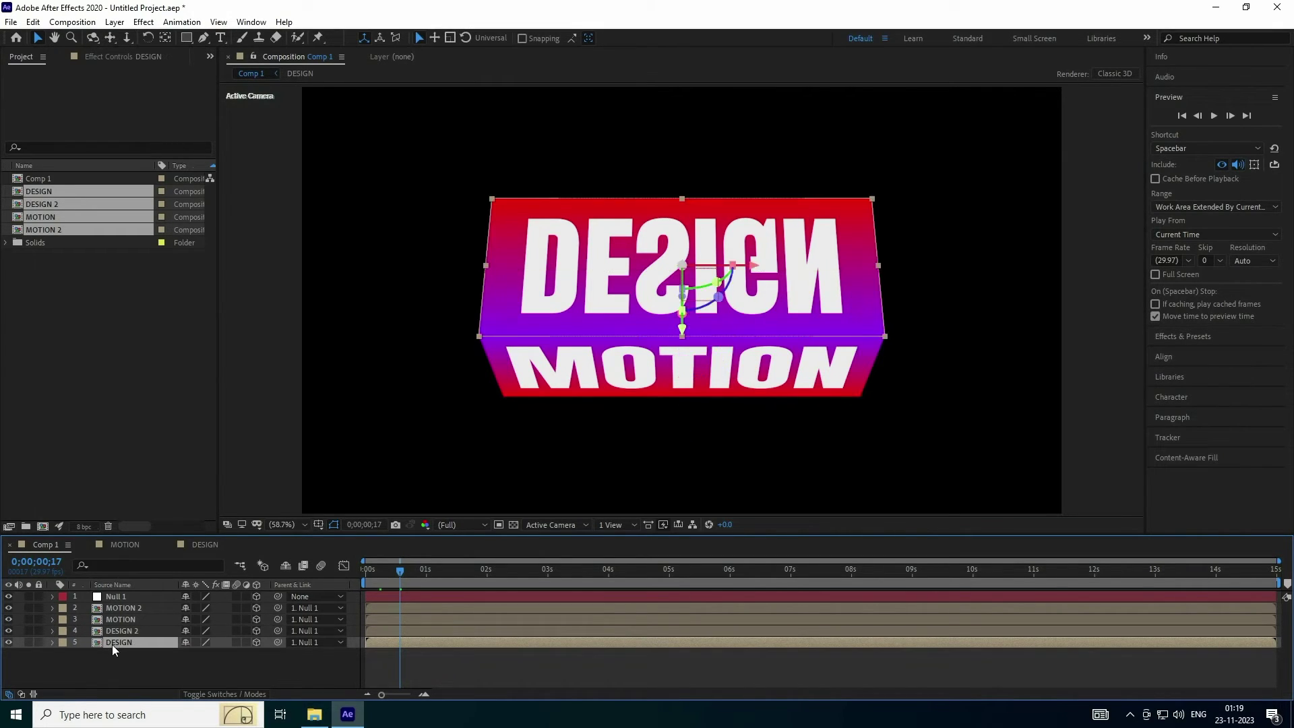
key("r")
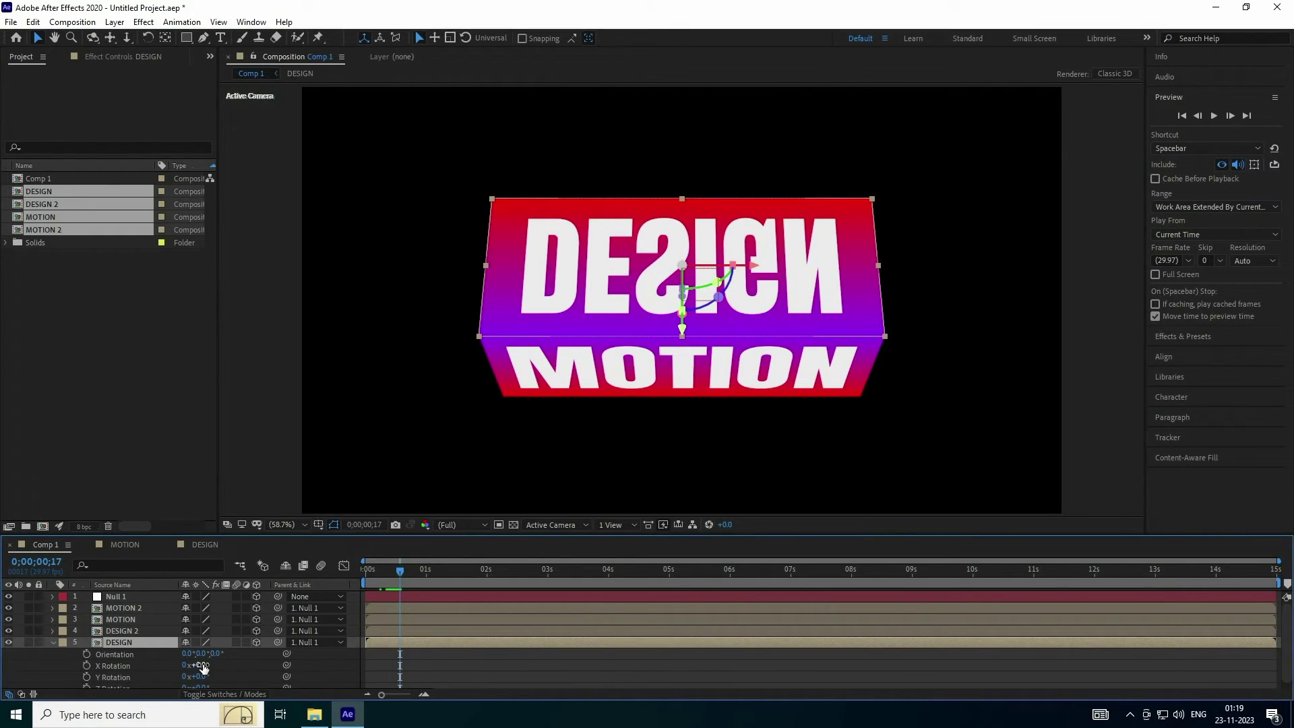
left_click_drag(201, 665, 297, 643)
left_click(204, 665)
type("1")
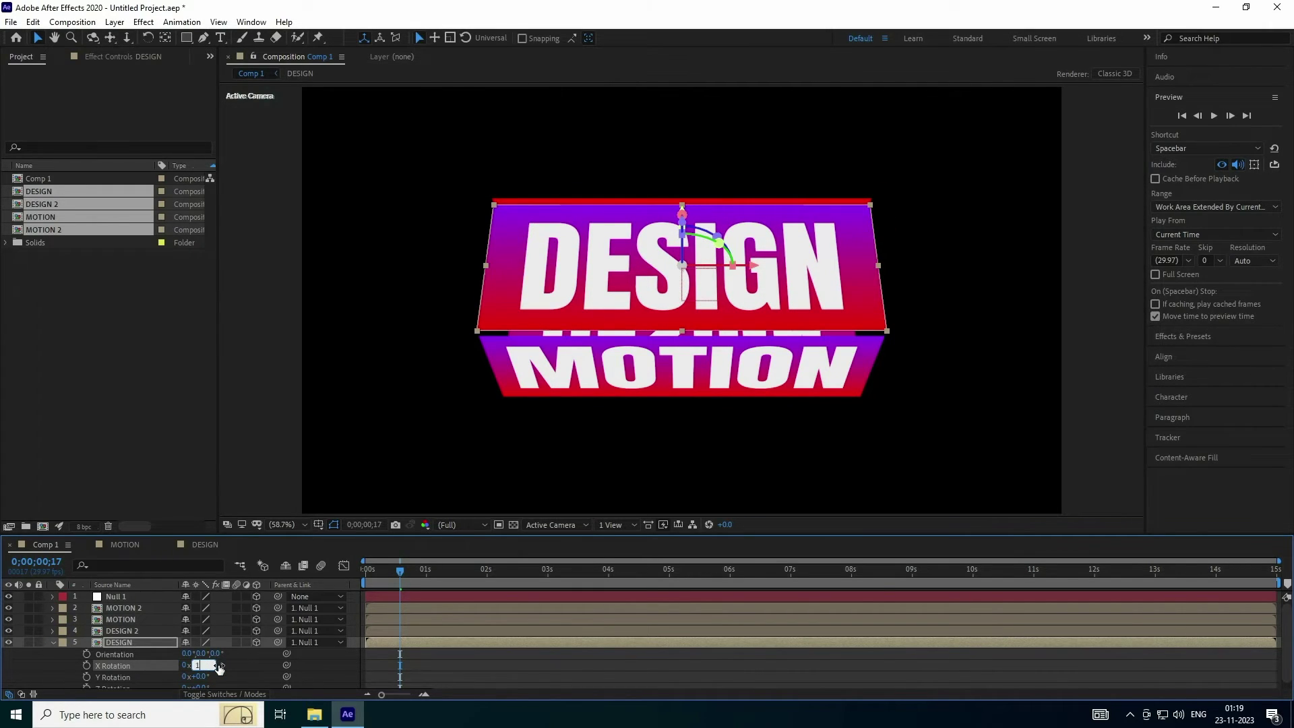
type("80")
key("Return")
Play the animation from the start to check the orientation of the corrected panels.
left_click_drag(400, 570, 366, 570)
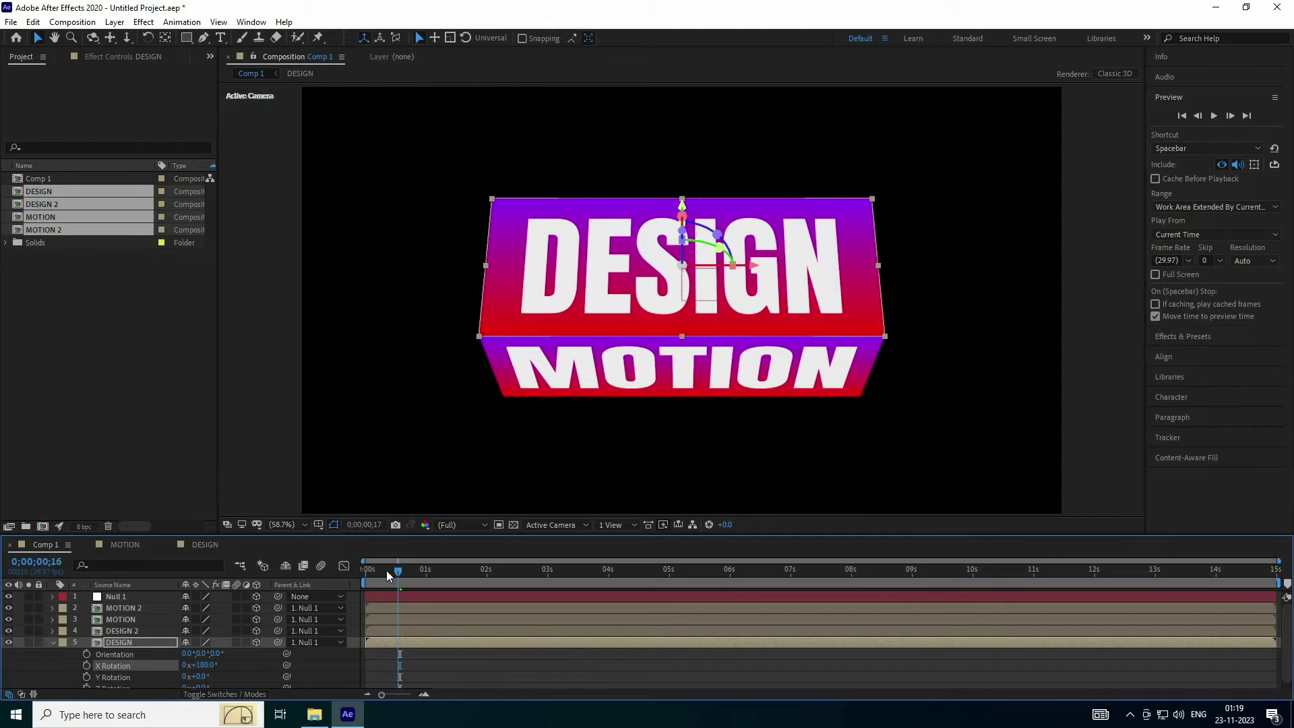
left_click(1214, 116)
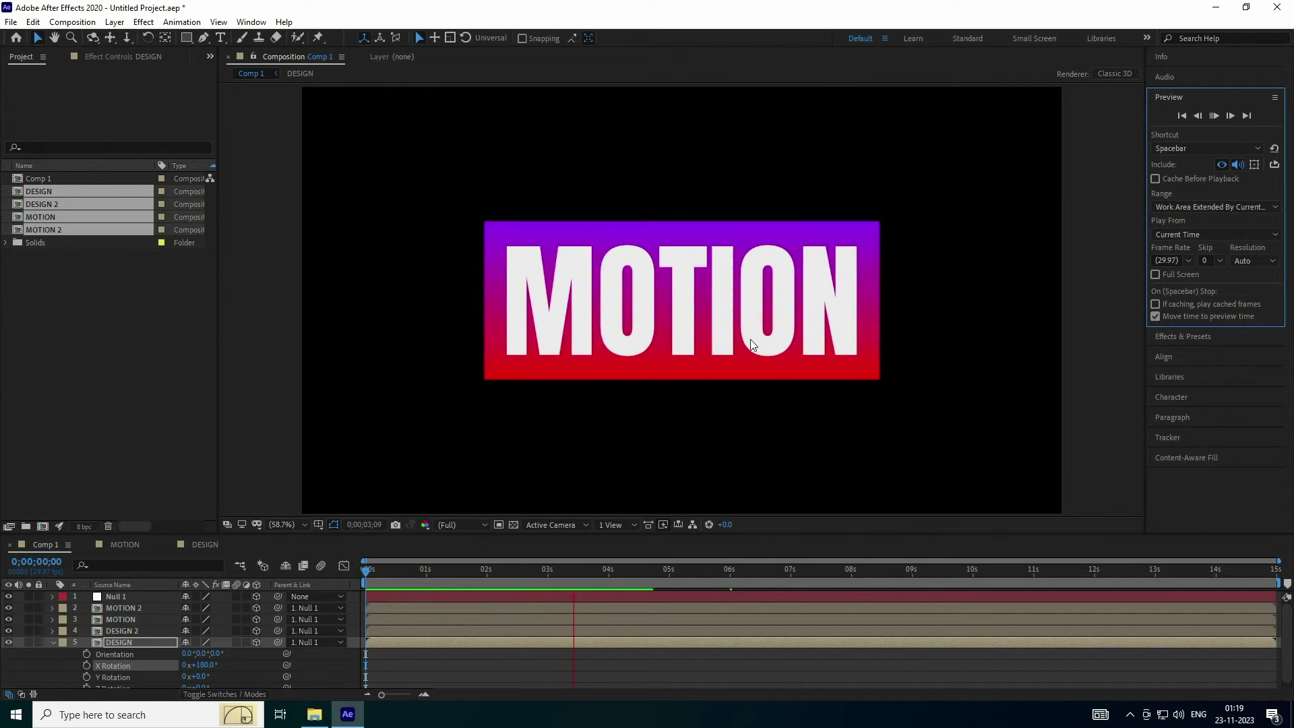
left_click(1214, 116)
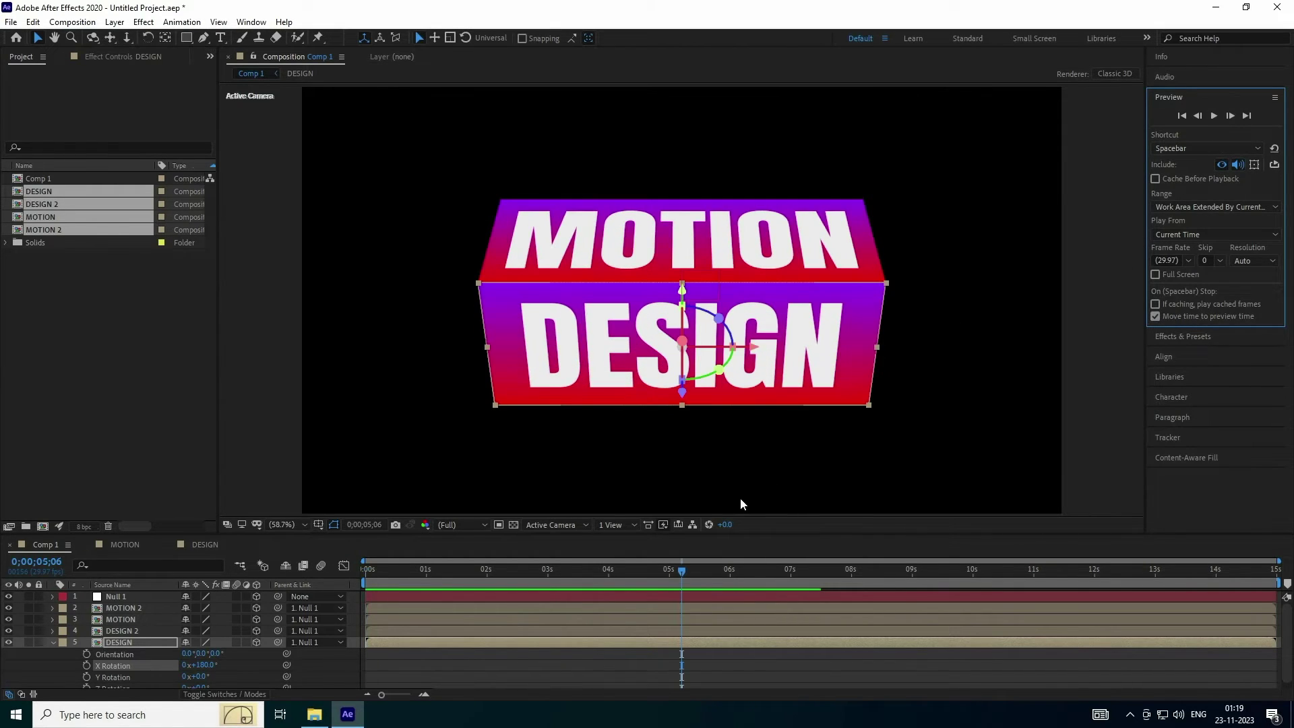
Reveal Null 1's keyframed properties and add an X Rotation keyframe of -90° at 9 seconds.
left_click(52, 642)
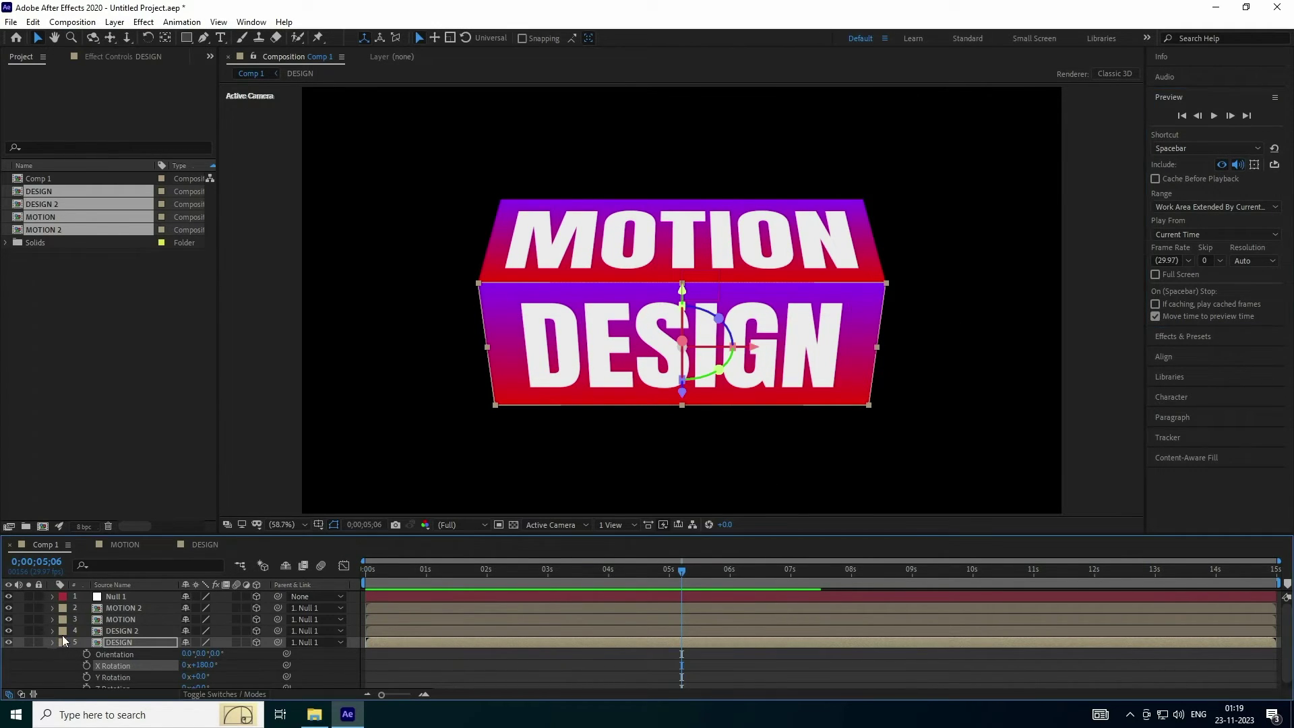
left_click(115, 597)
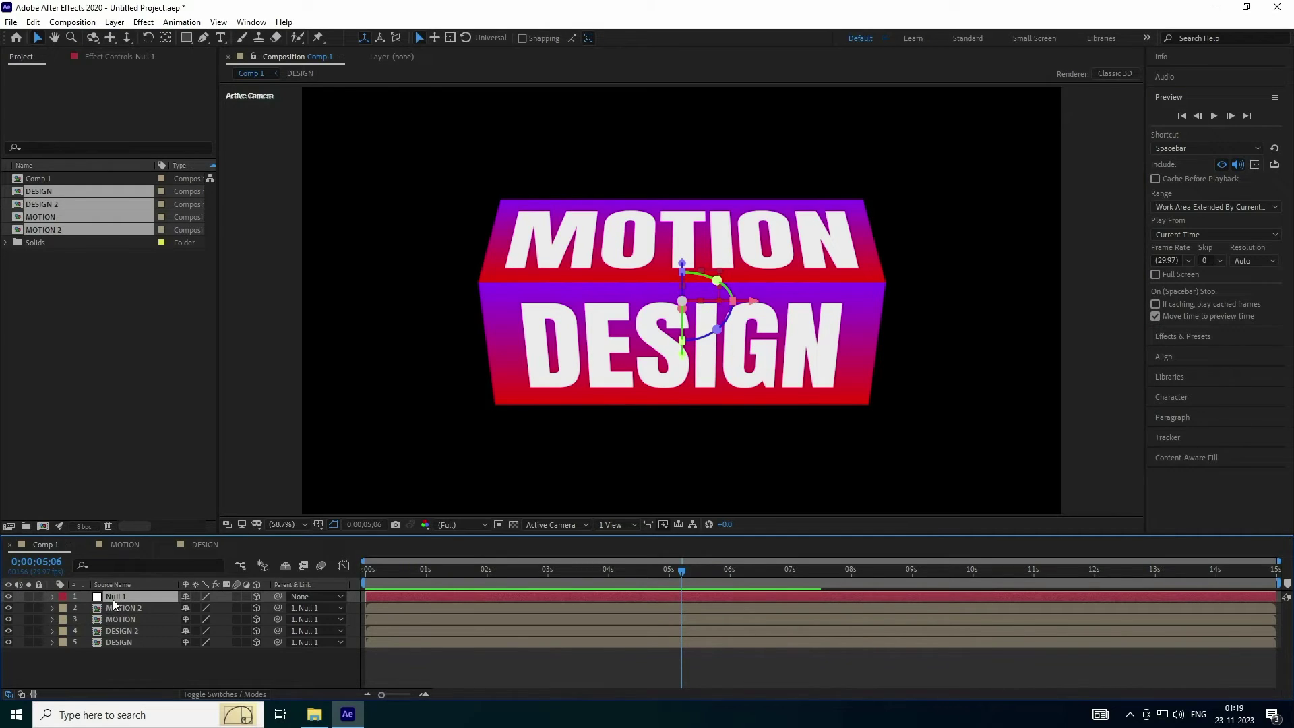
key("u")
left_click(911, 568)
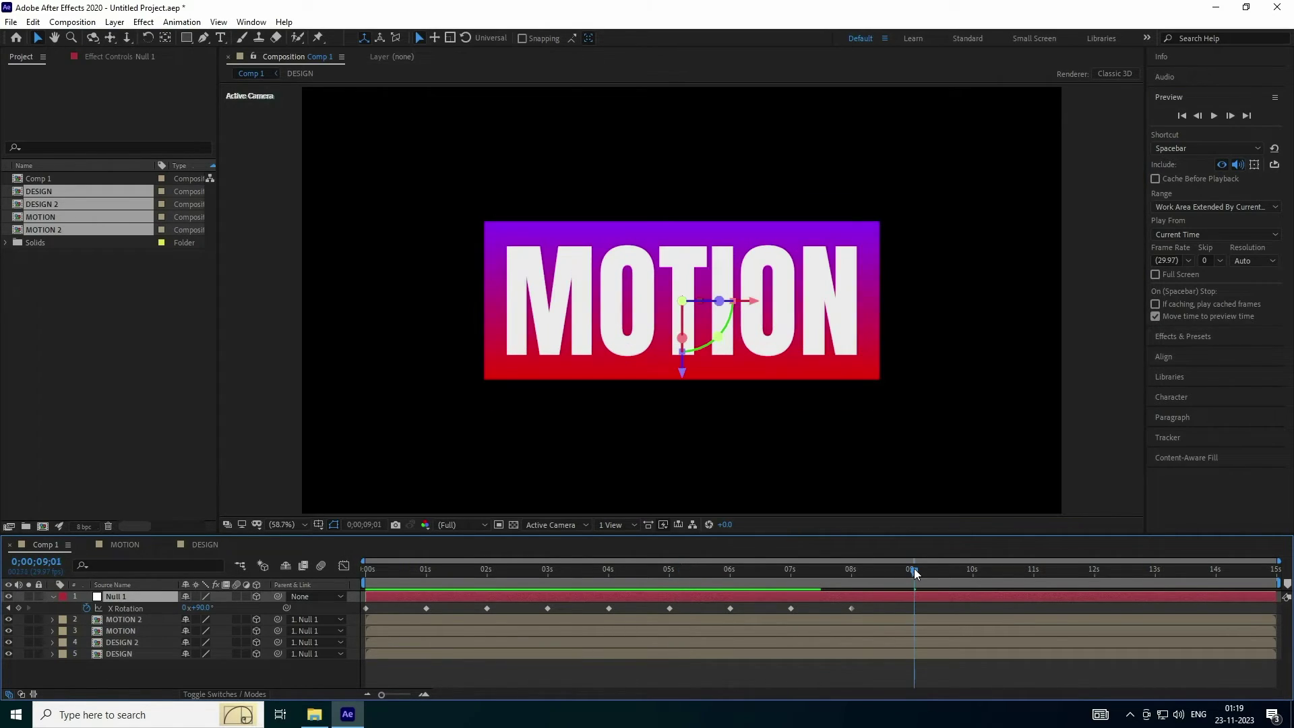
left_click(201, 607)
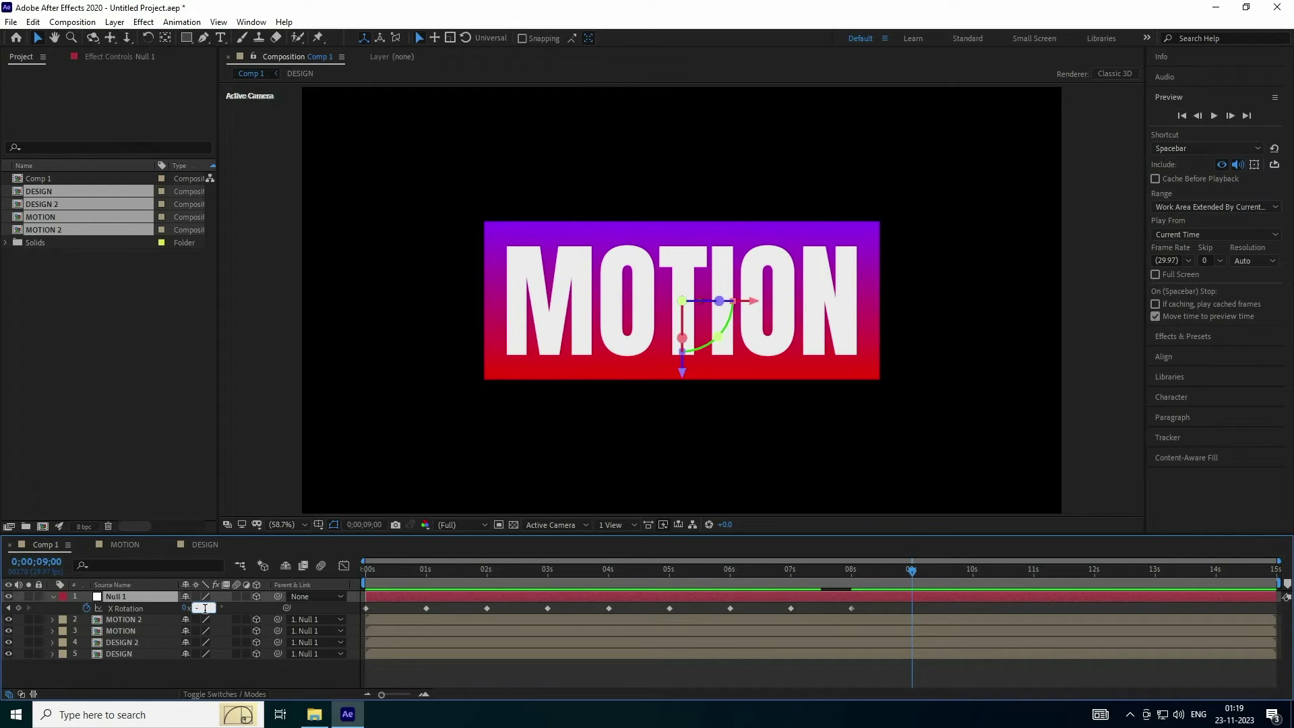
key("Return")
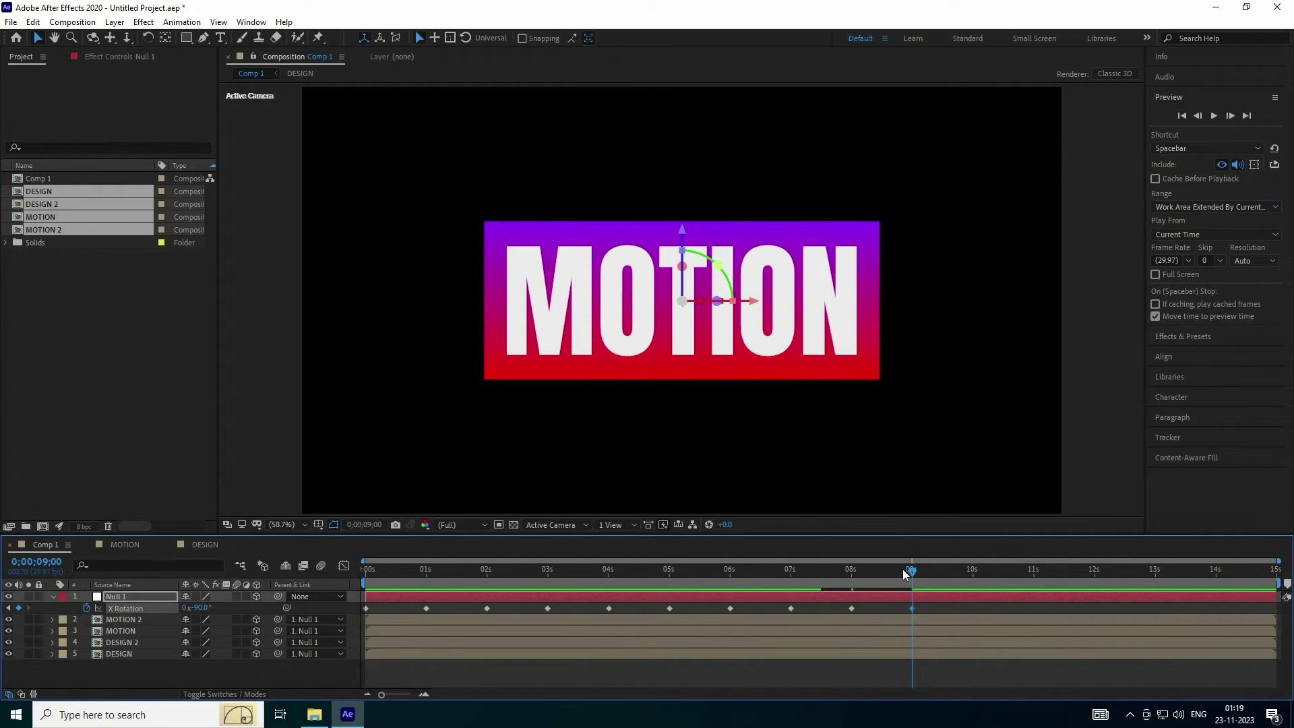
Add X Rotation keyframes to Null 1 of 180° at 10 seconds and 360° at 11 seconds.
left_click_drag(904, 572, 971, 583)
left_click(201, 607)
type("18")
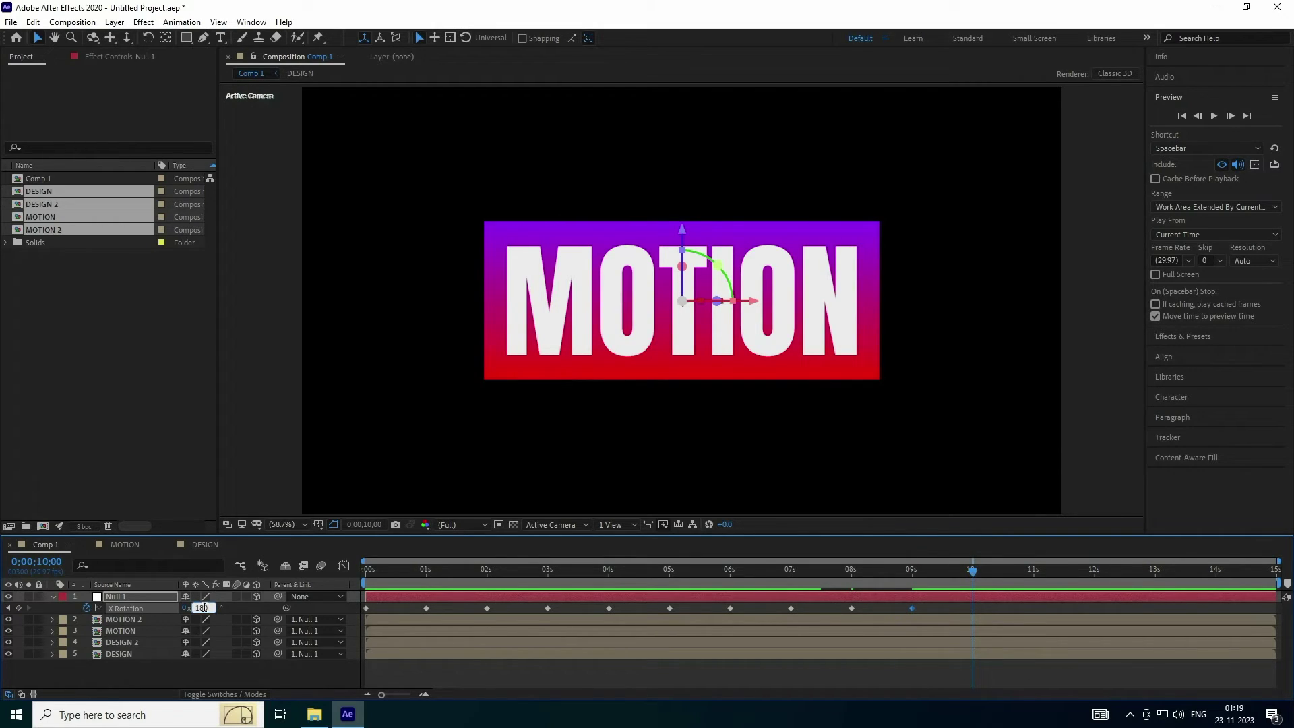
type("0")
key("Return")
left_click(1035, 573)
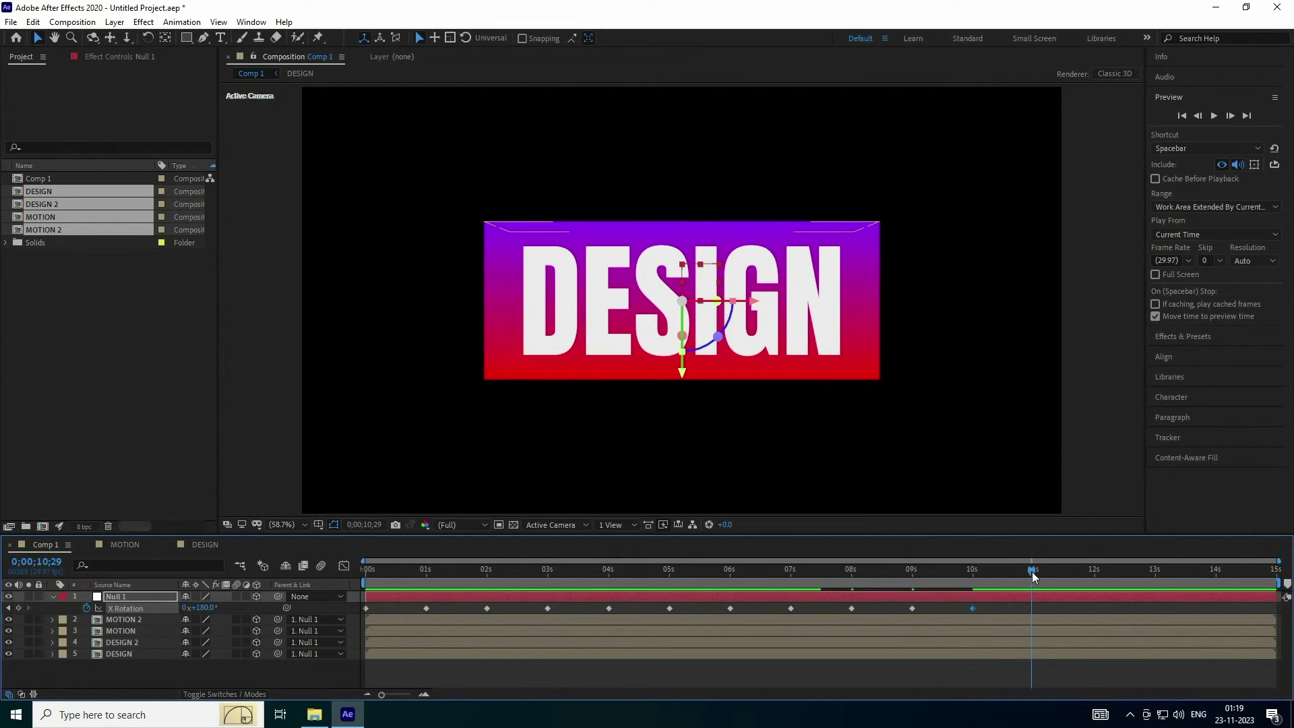
left_click_drag(1032, 572, 1033, 572)
left_click(202, 608)
type("36")
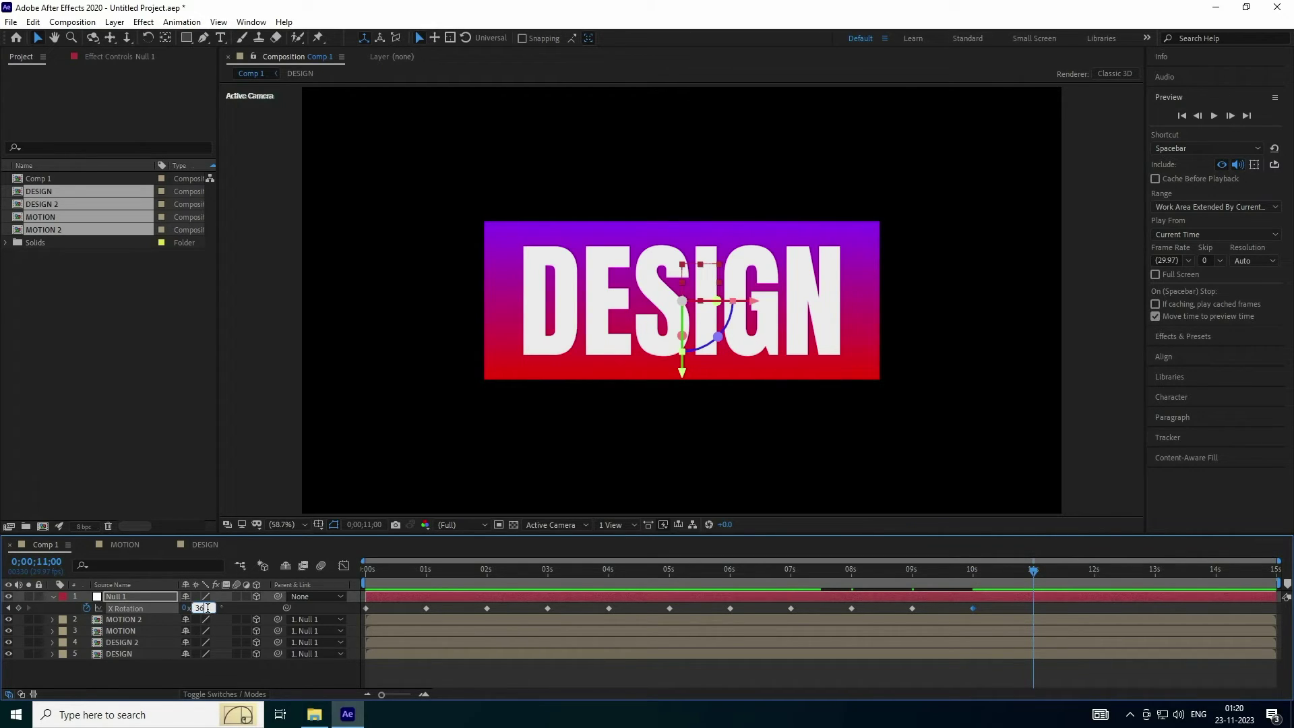
type("0")
key("Return")
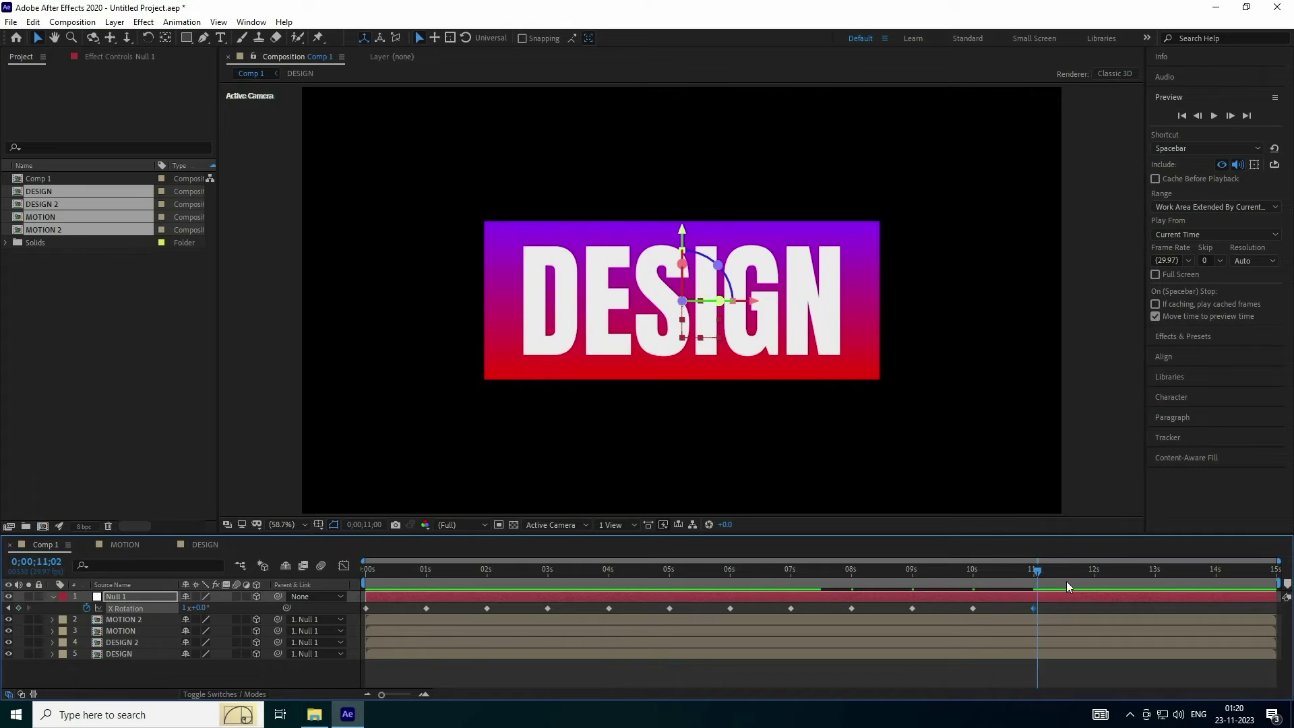
Add an X Rotation keyframe to Null 1 at 12 seconds with 0 revolutions and -180°.
left_click_drag(1066, 581, 1098, 590)
left_click(197, 608)
type("0")
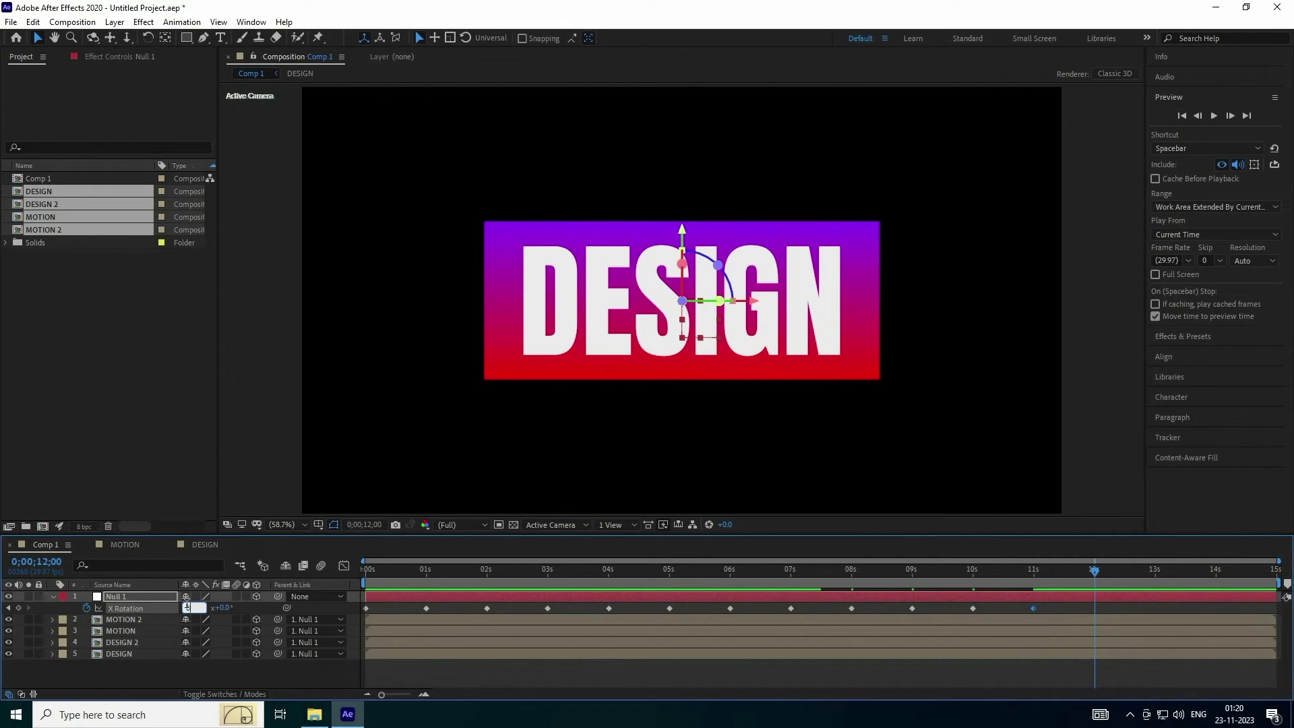
key("Return")
left_click(198, 608)
key("Return")
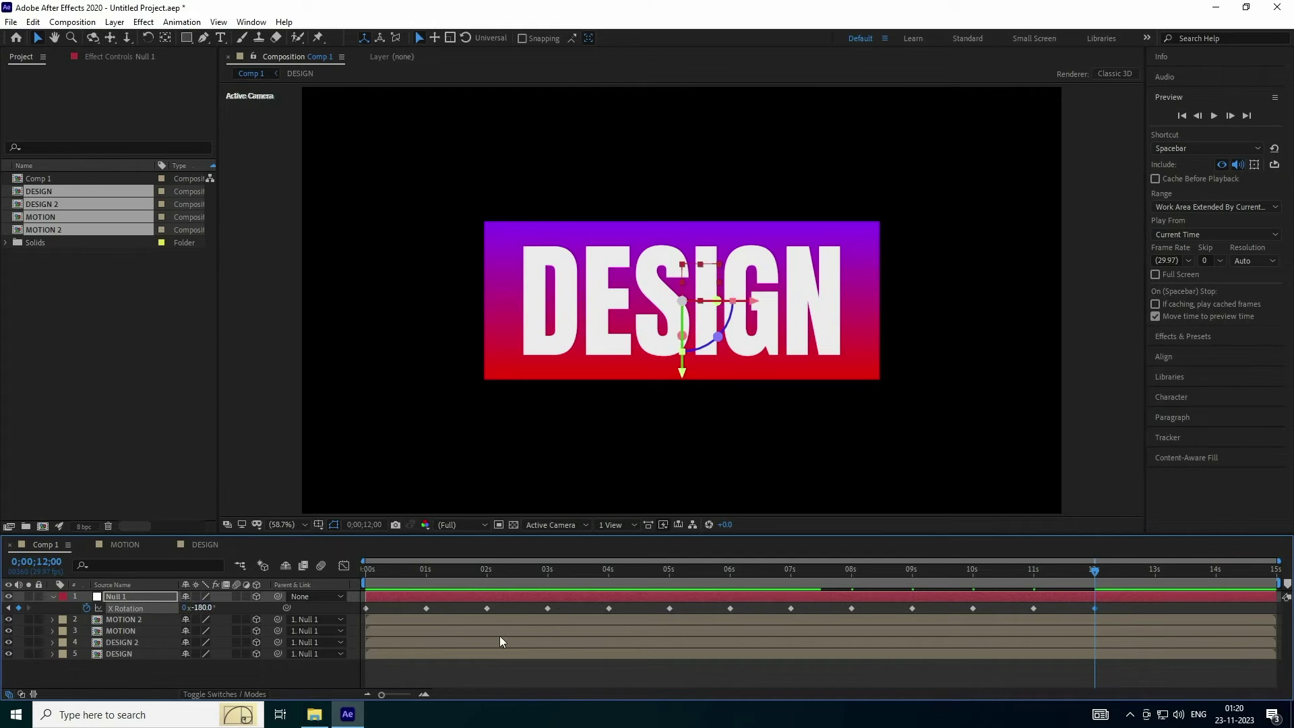
Add X Rotation keyframes to Null 1 of 270° at 13 seconds and 0° at 14 seconds.
left_click_drag(1142, 577, 1159, 582)
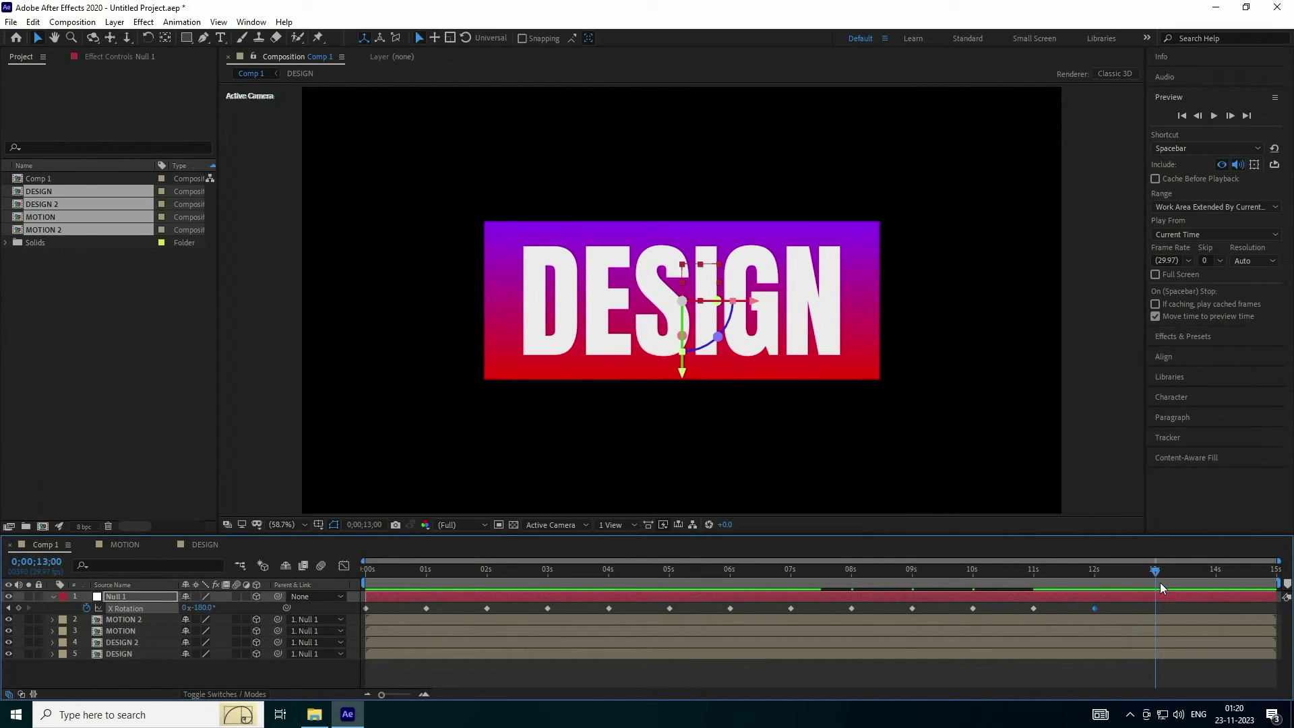
left_click(202, 608)
type("270")
key("Return")
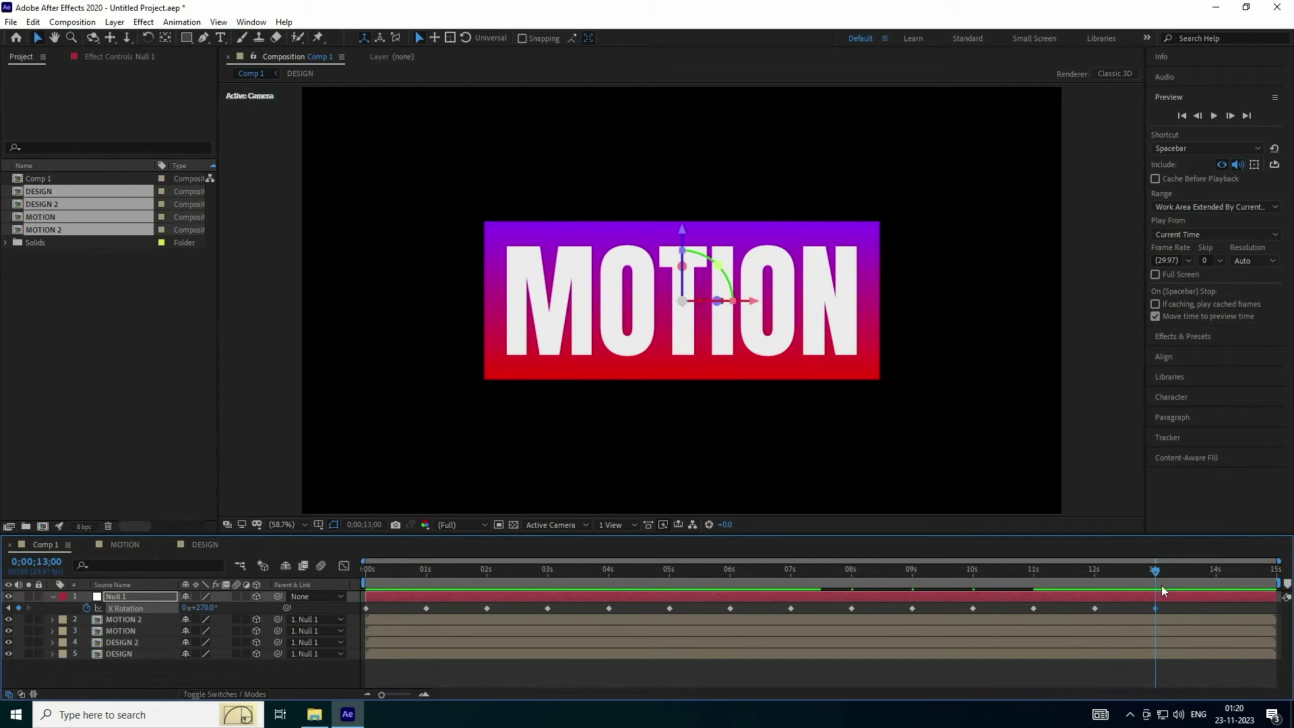
left_click_drag(1162, 571, 1219, 585)
left_click(202, 607)
type("0")
key("Return")
Add a 360° X Rotation keyframe to Null 1 at the last frame (0;00;14;29) and play the animation from the start.
left_click_drag(1244, 569, 1276, 570)
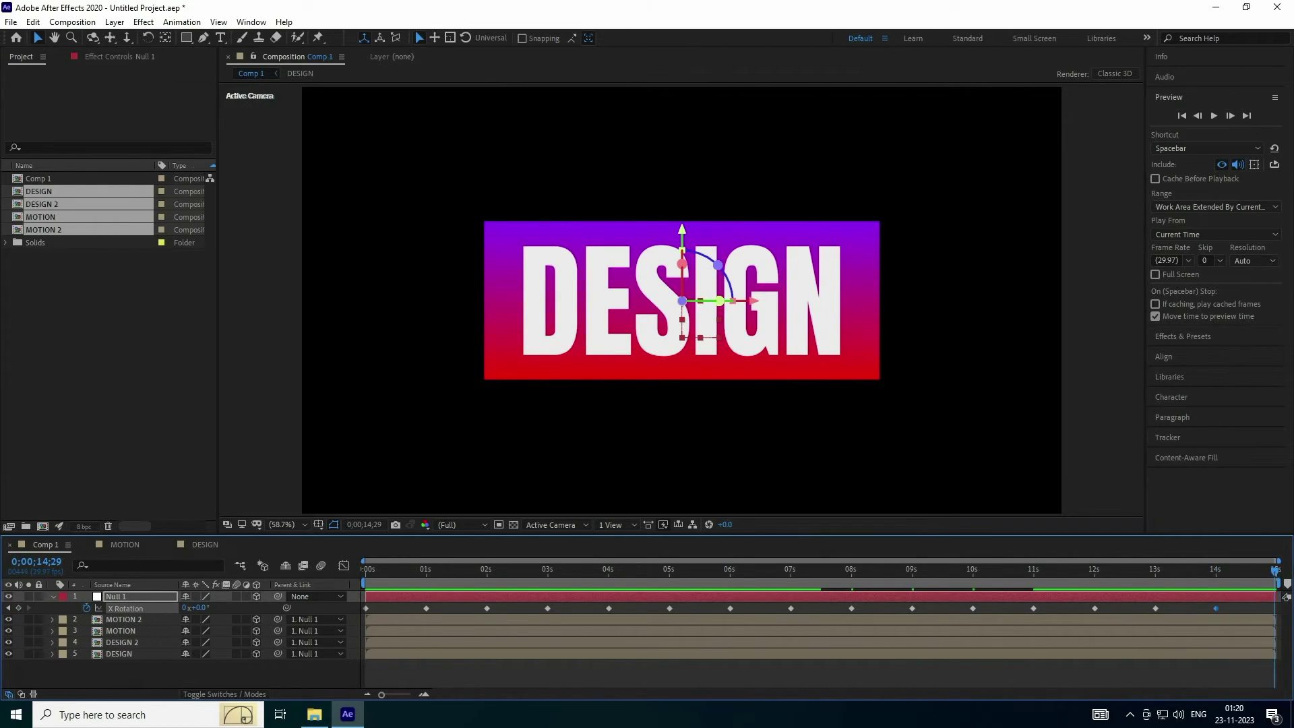
left_click(202, 608)
type("360")
key("Return")
left_click_drag(383, 571, 317, 585)
left_click(1213, 116)
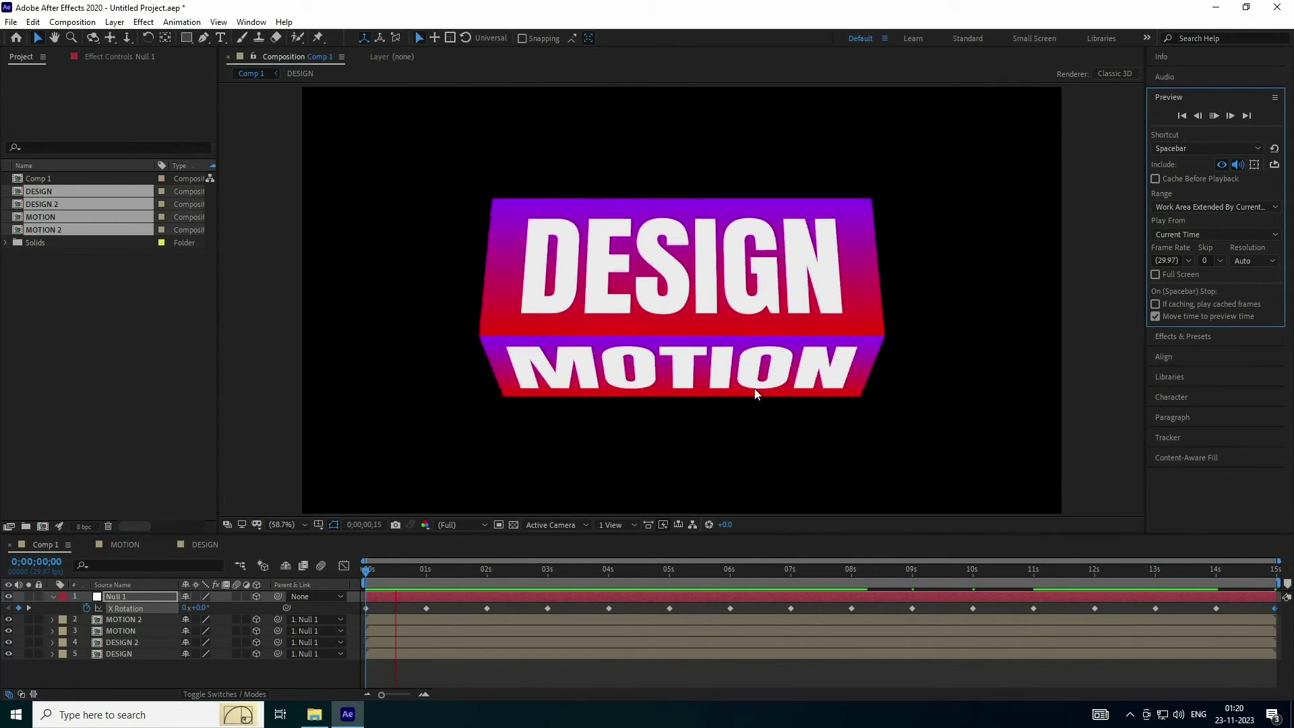
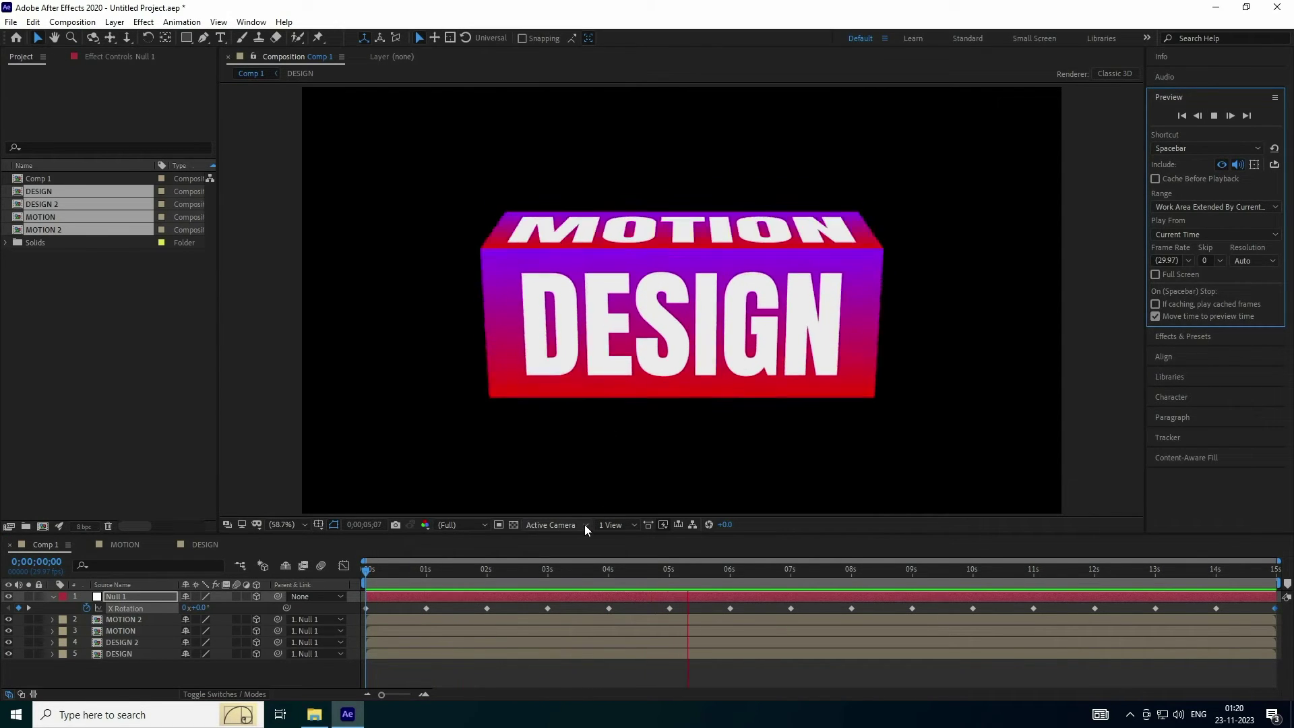
Apply Easy Ease to all of Null 1's X Rotation keyframes and stop the preview.
left_click_drag(342, 673, 1280, 596)
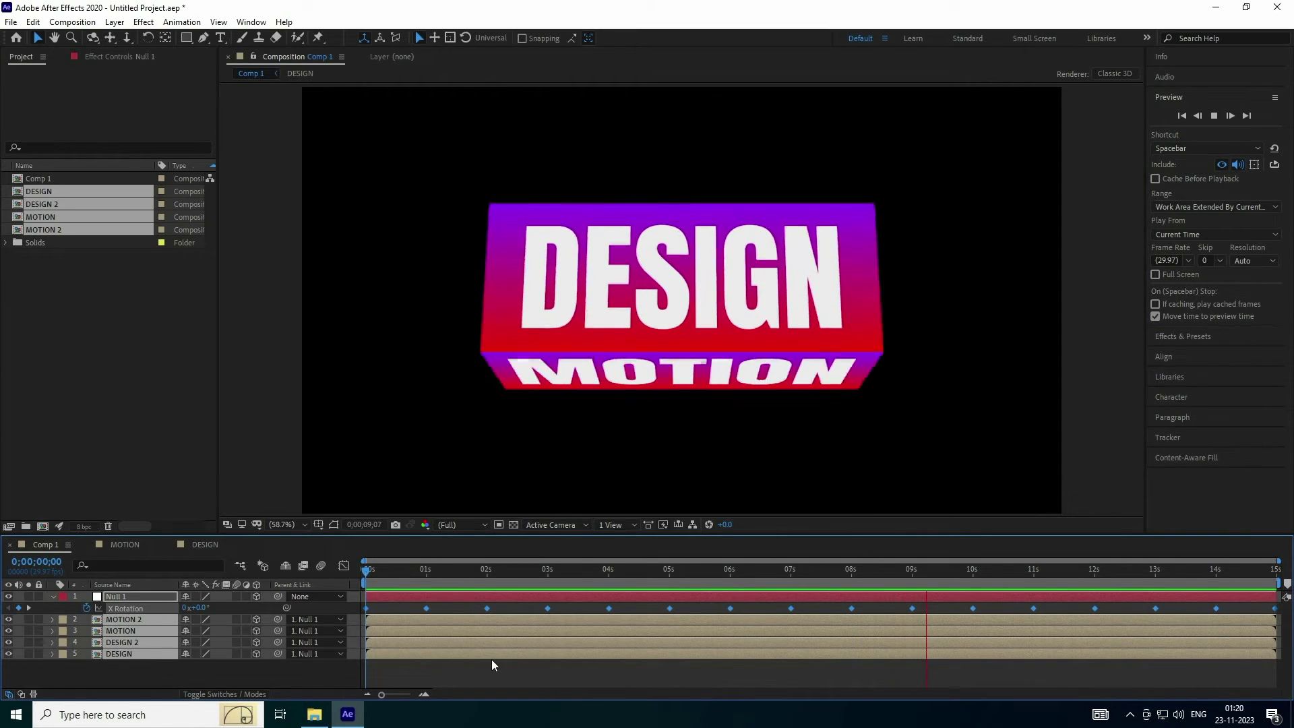
key("F9")
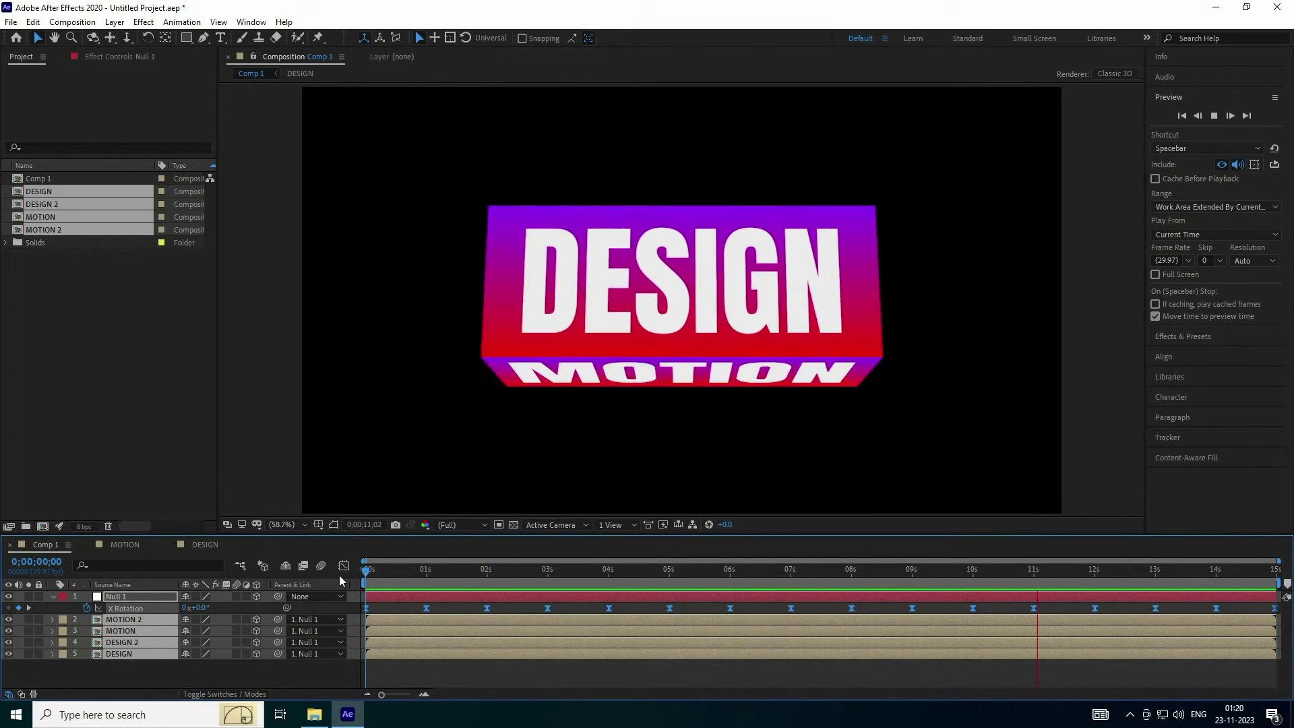
key("space")
Lengthen the easing of all X Rotation keyframes in the speed graph into sharp velocity peaks and play the result.
left_click(343, 565)
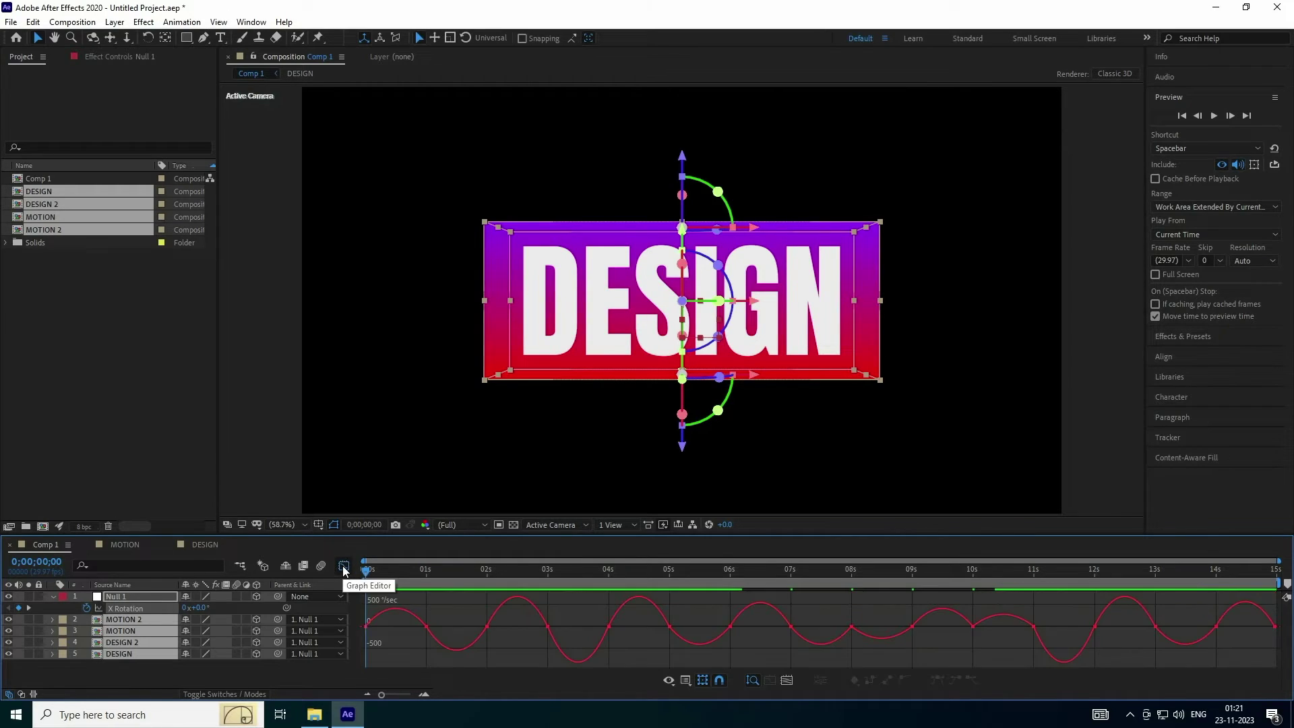
left_click_drag(395, 593, 1279, 649)
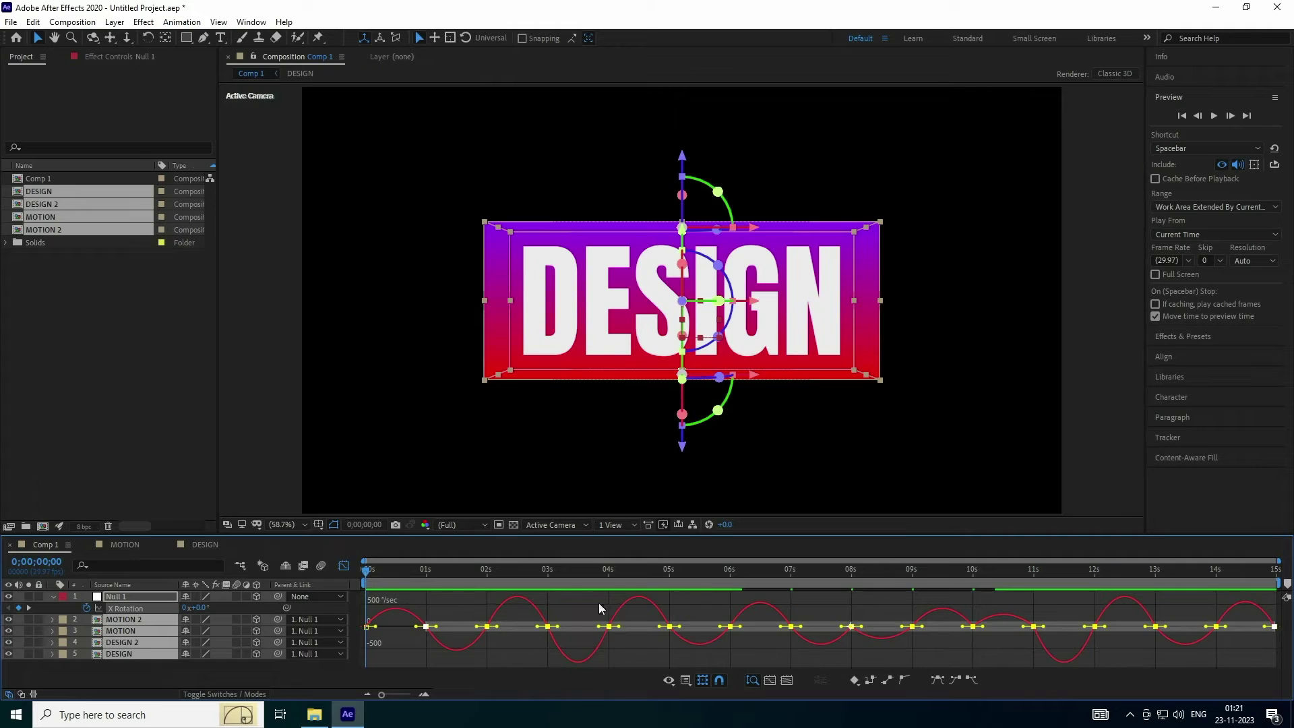
left_click(367, 627)
left_click_drag(374, 627, 405, 629)
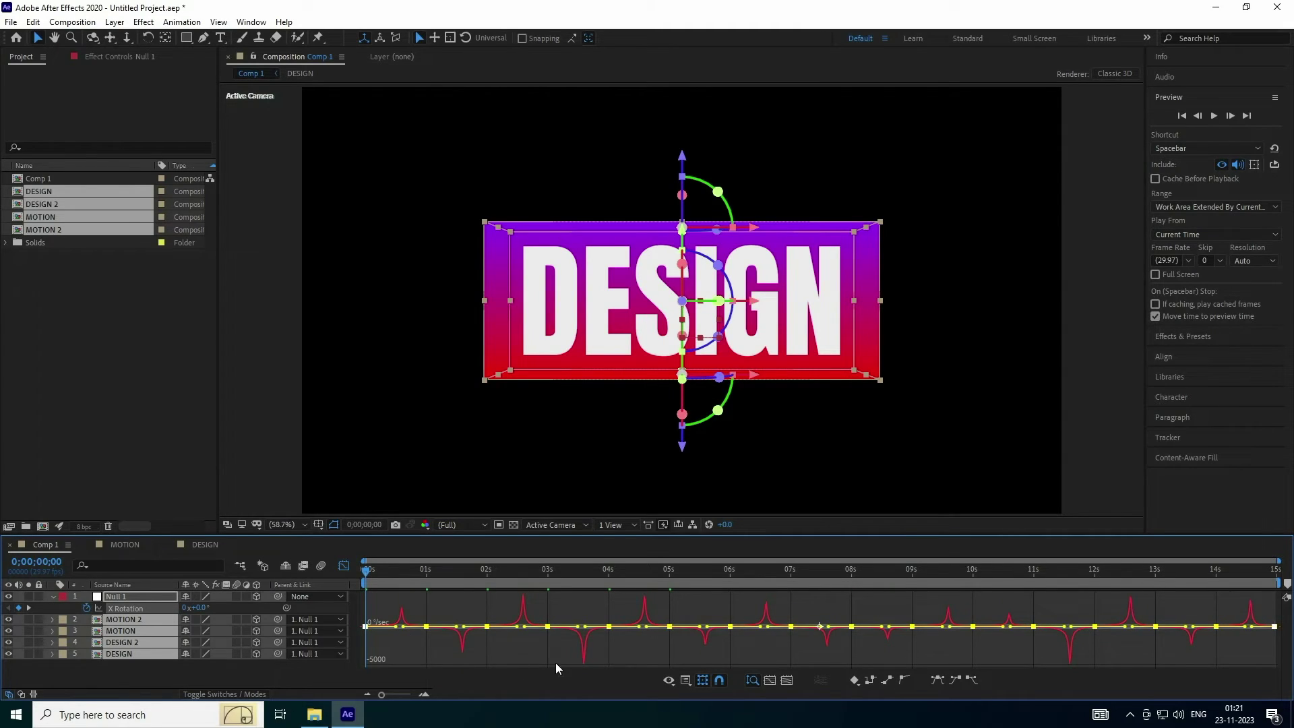
left_click(342, 567)
left_click(1213, 115)
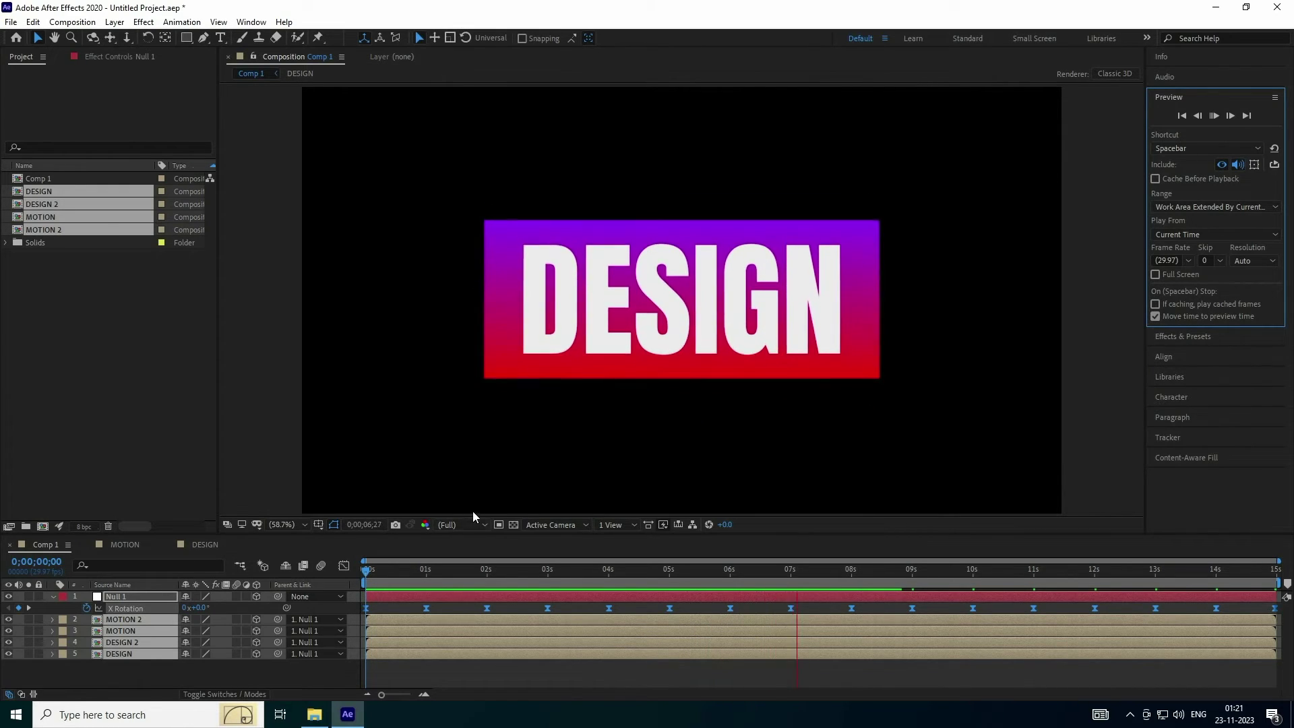
Collapse Null 1's properties and add a new adjustment layer to Comp 1.
left_click(53, 596)
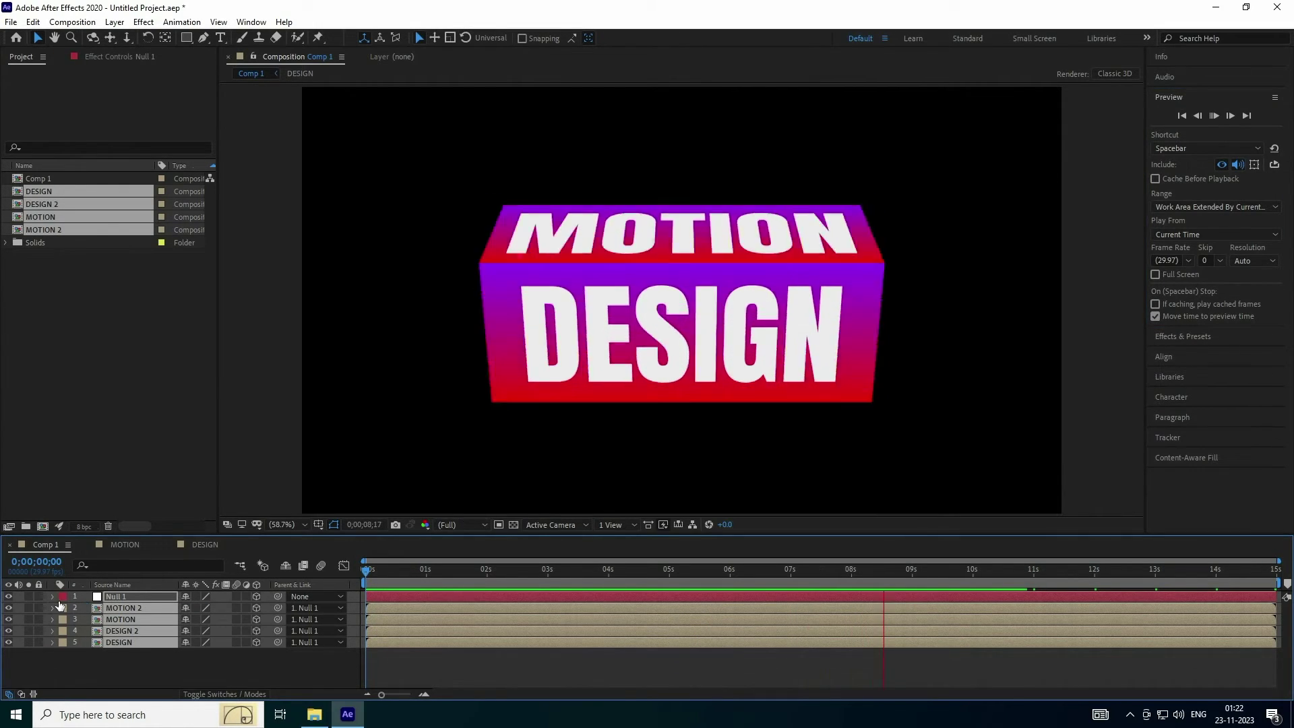
right_click(139, 664)
mouse_move(185, 519)
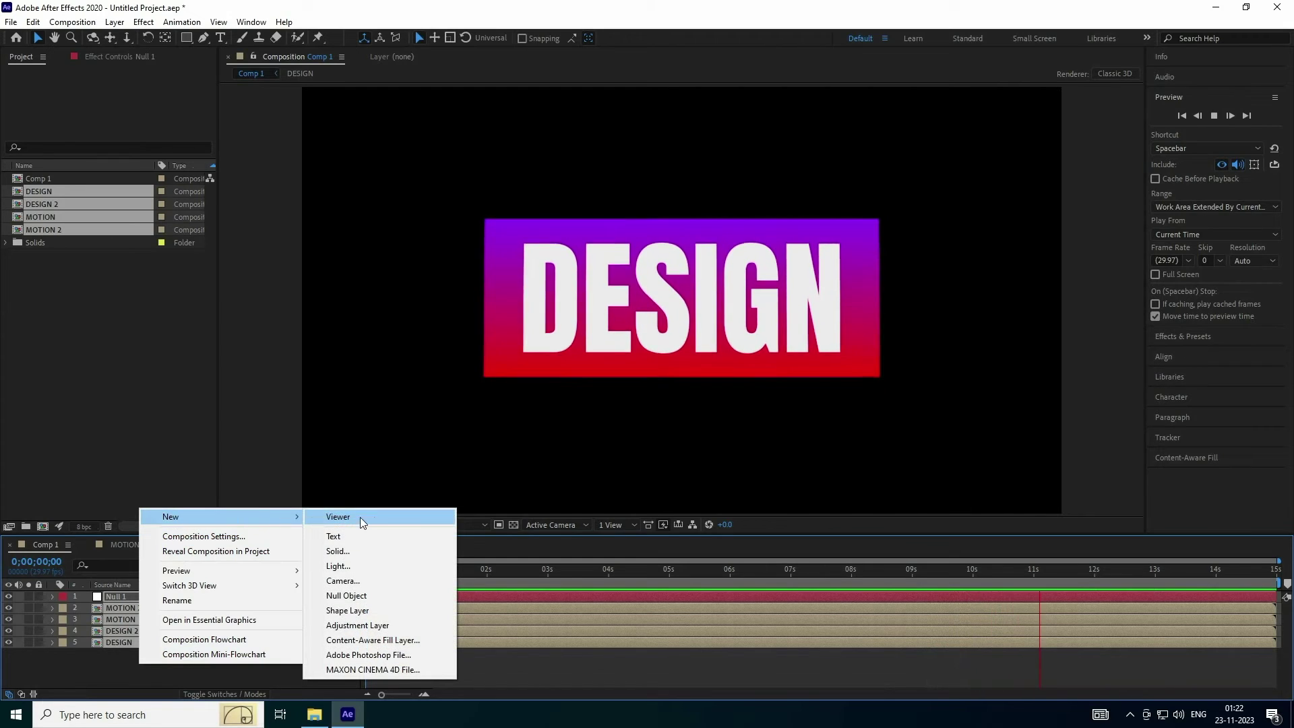
left_click(344, 631)
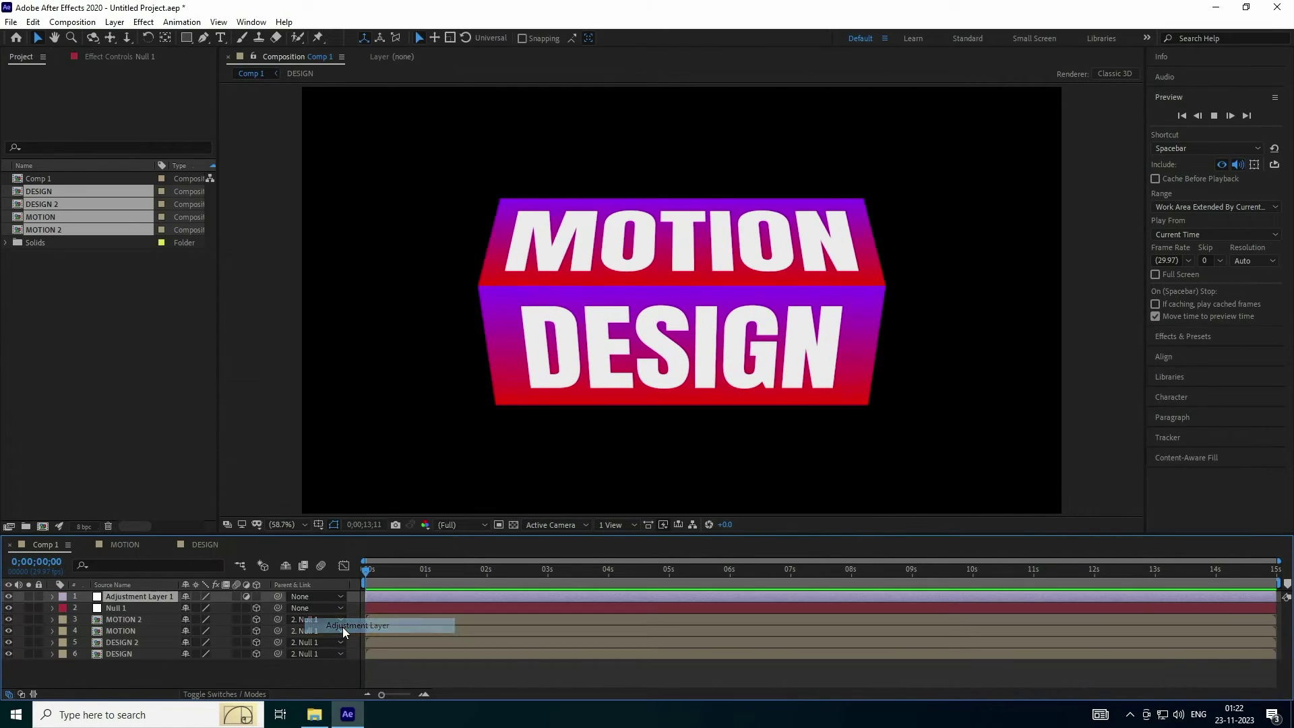
Search the effects for "warp" and apply the Warp effect to Adjustment Layer 1.
left_click(1182, 336)
left_click(1202, 136)
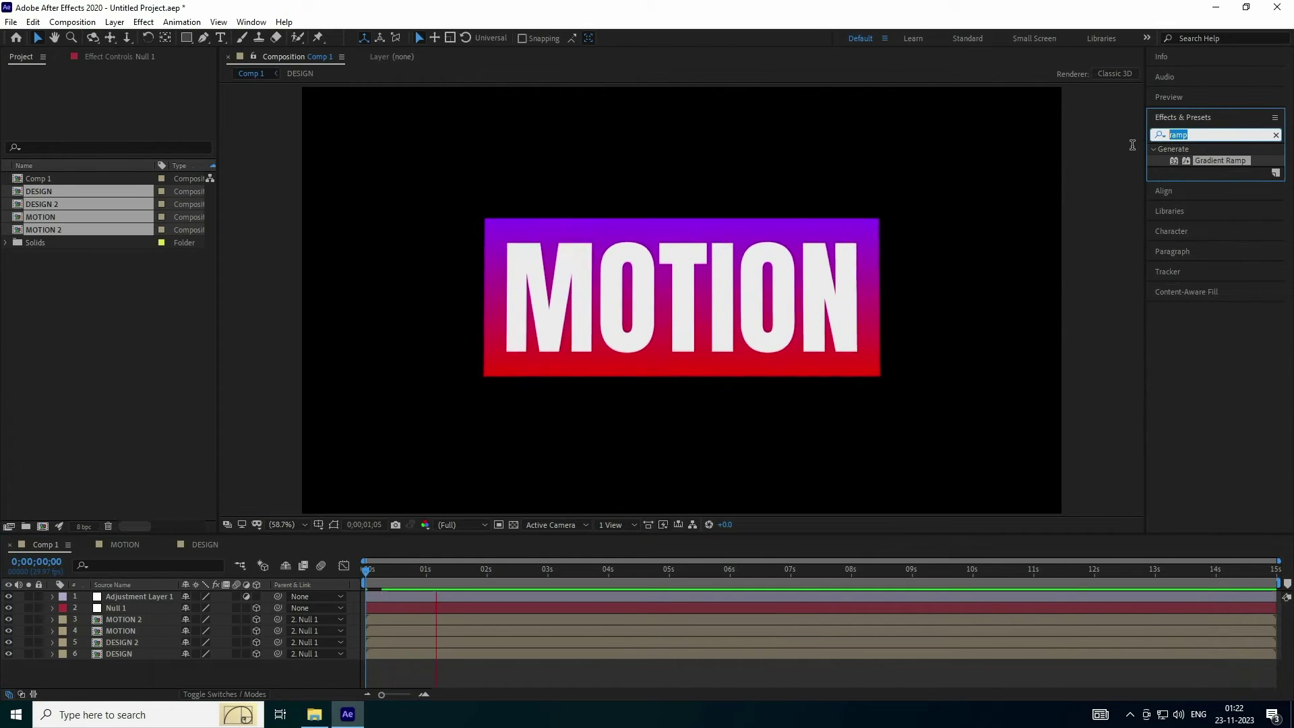
type("war")
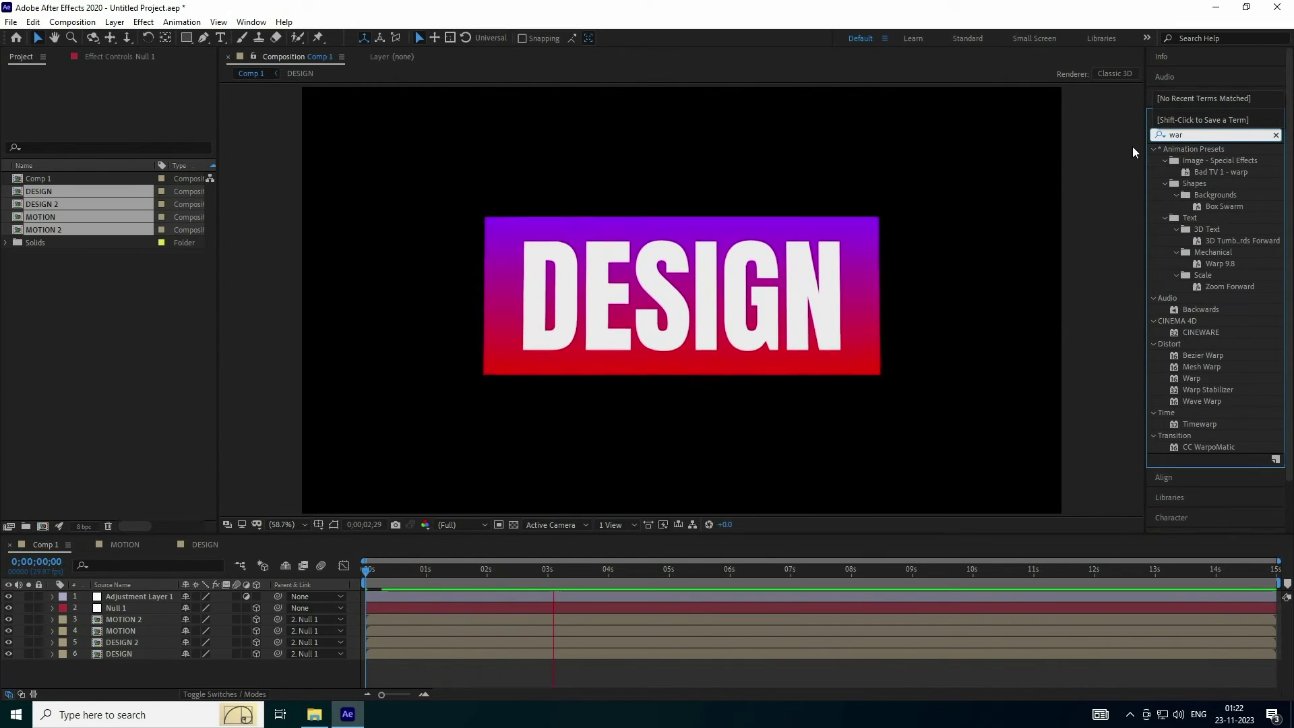
type("p")
left_click_drag(1193, 252, 153, 597)
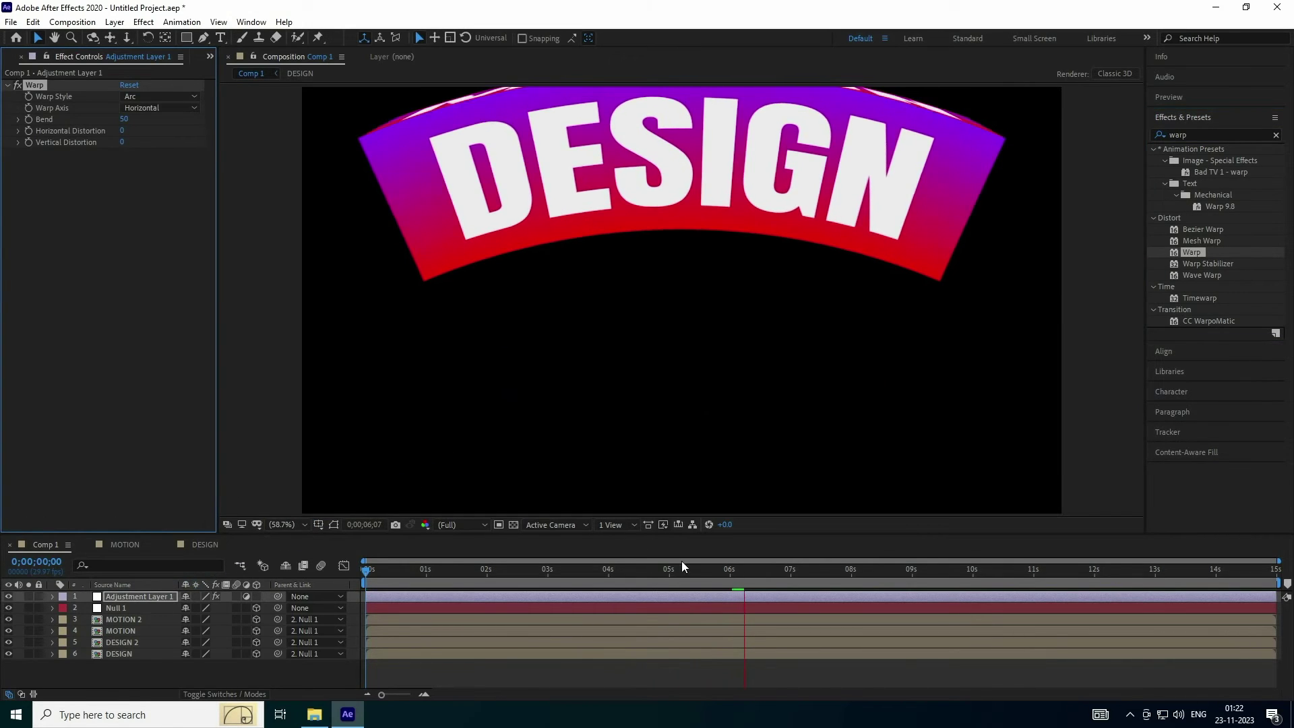
Compare the Wave, Fish and Arch warp styles at a frame showing both words, and set the Warp Style to Wave.
left_click_drag(700, 568, 565, 583)
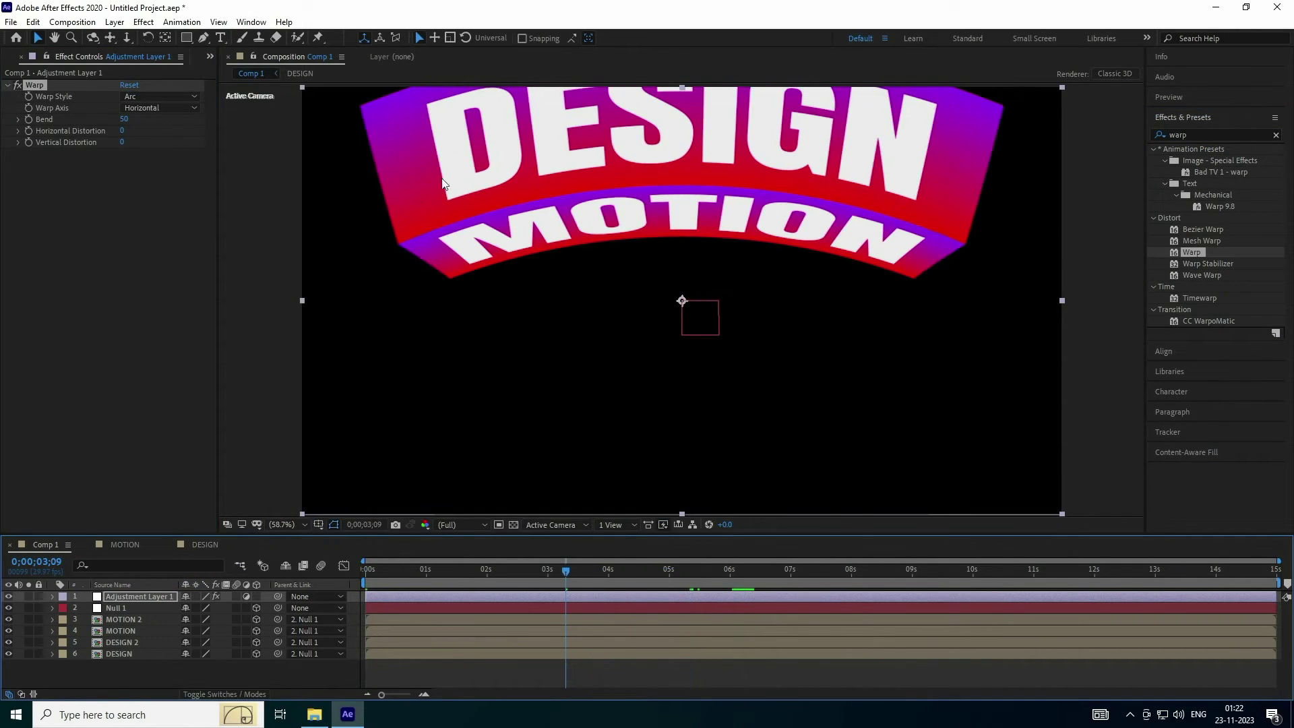
left_click(178, 96)
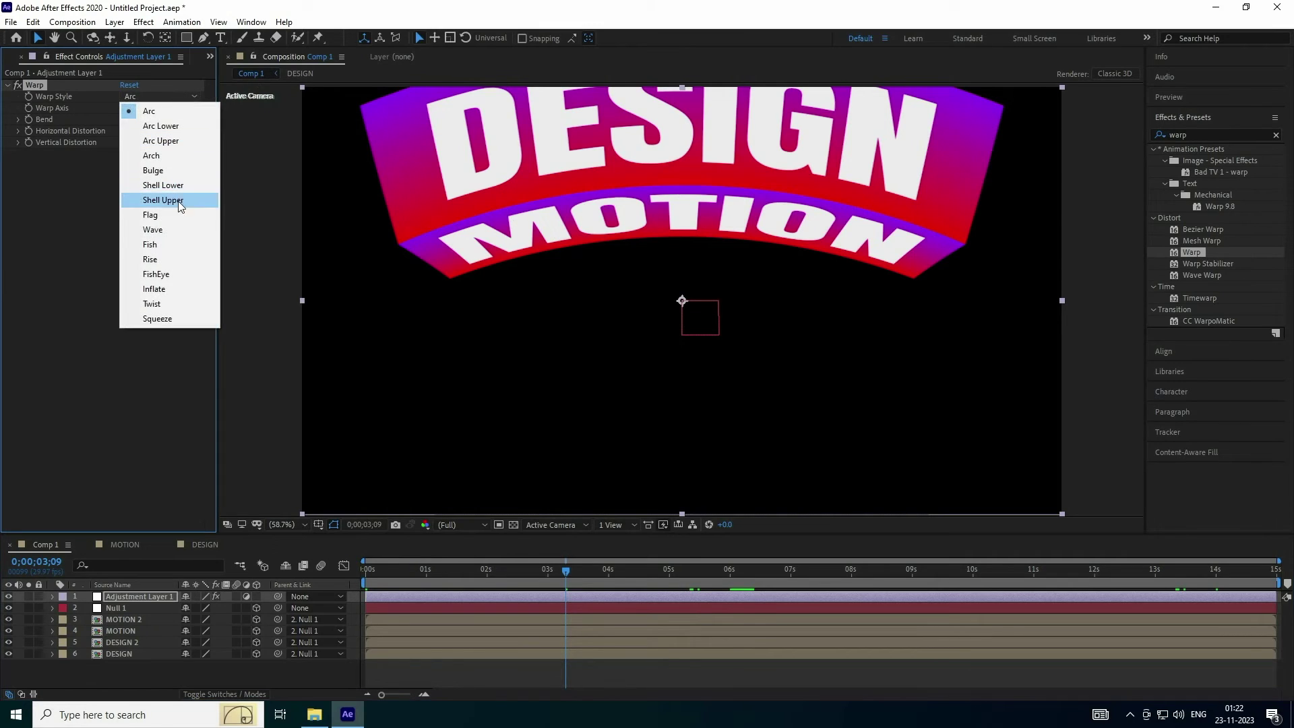
left_click(169, 230)
left_click(144, 95)
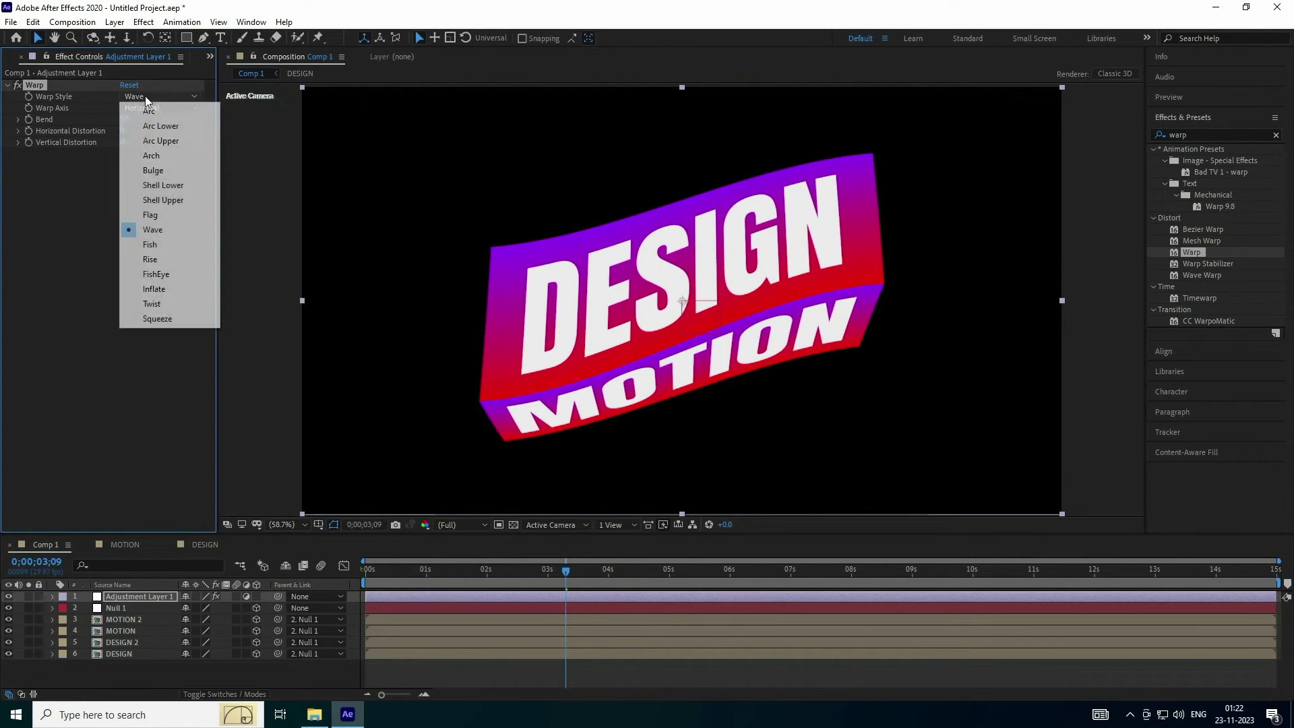
left_click(155, 244)
left_click(155, 96)
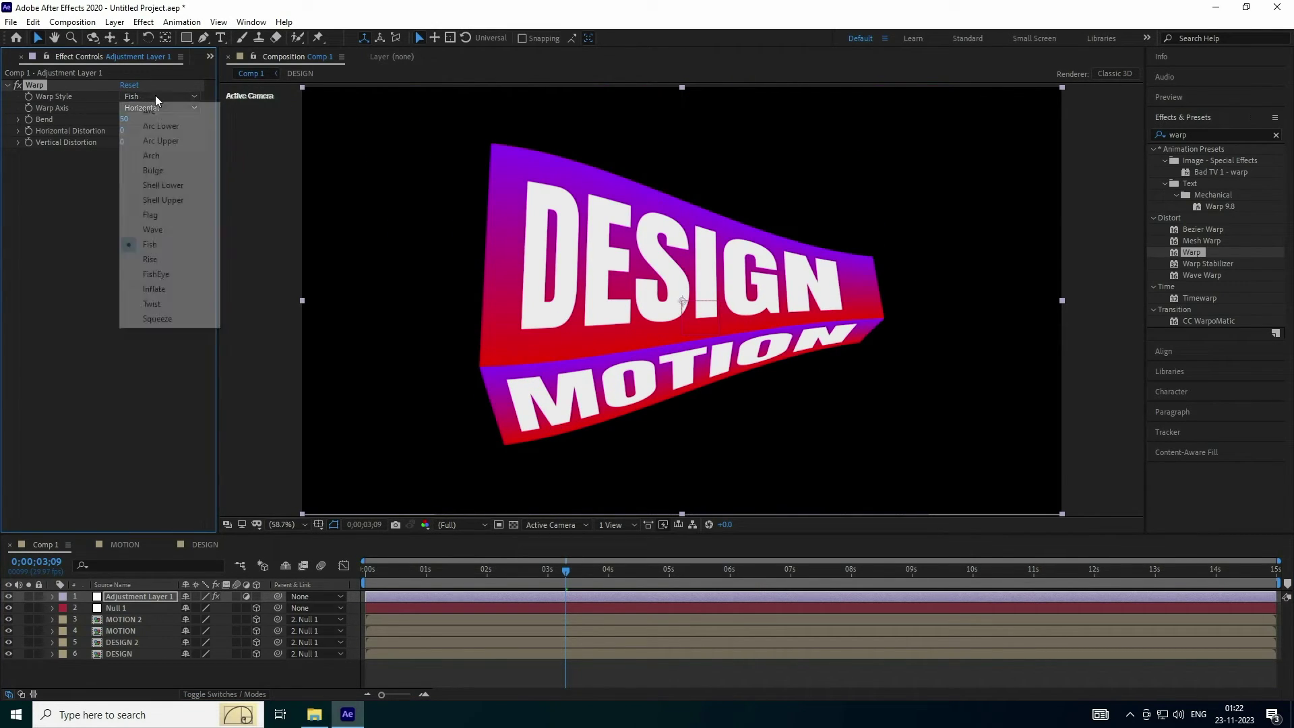
left_click(160, 155)
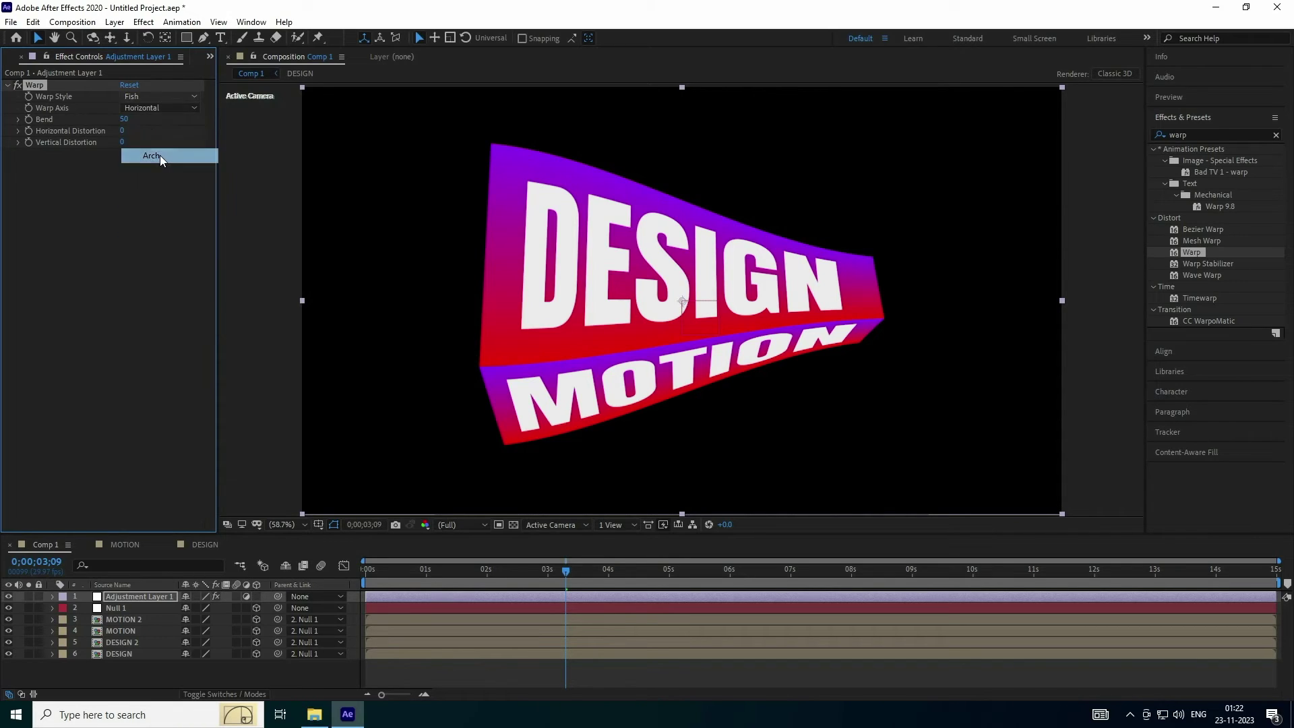
left_click(163, 95)
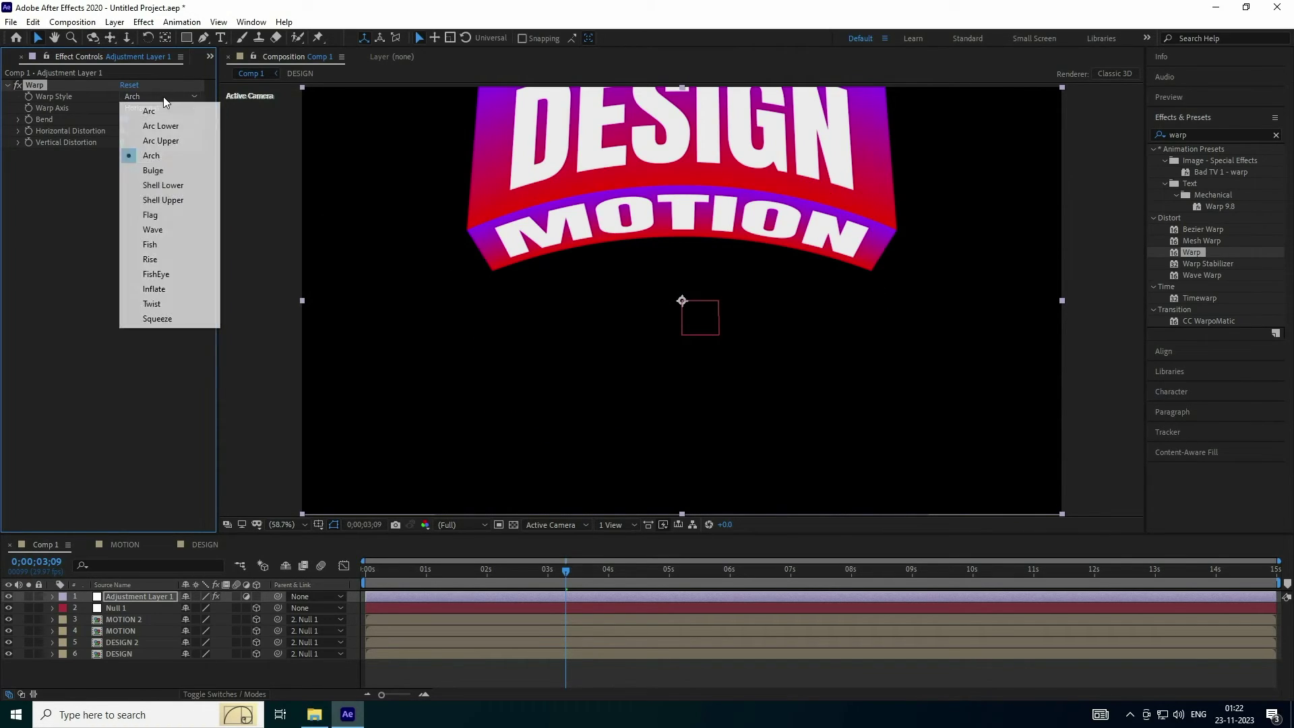
left_click(153, 230)
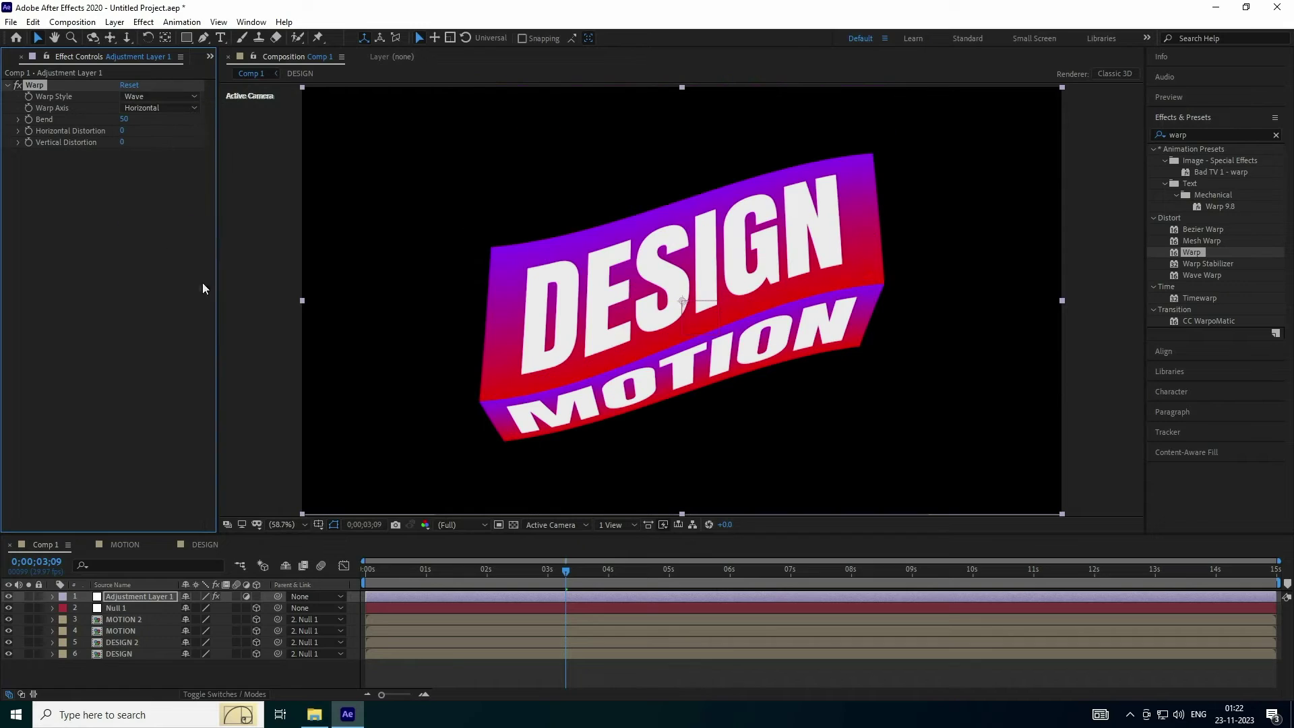
Add a Warp Bend keyframe of 50 at 0 seconds on Adjustment Layer 1 and reveal its keyframed properties.
left_click_drag(563, 568, 289, 582)
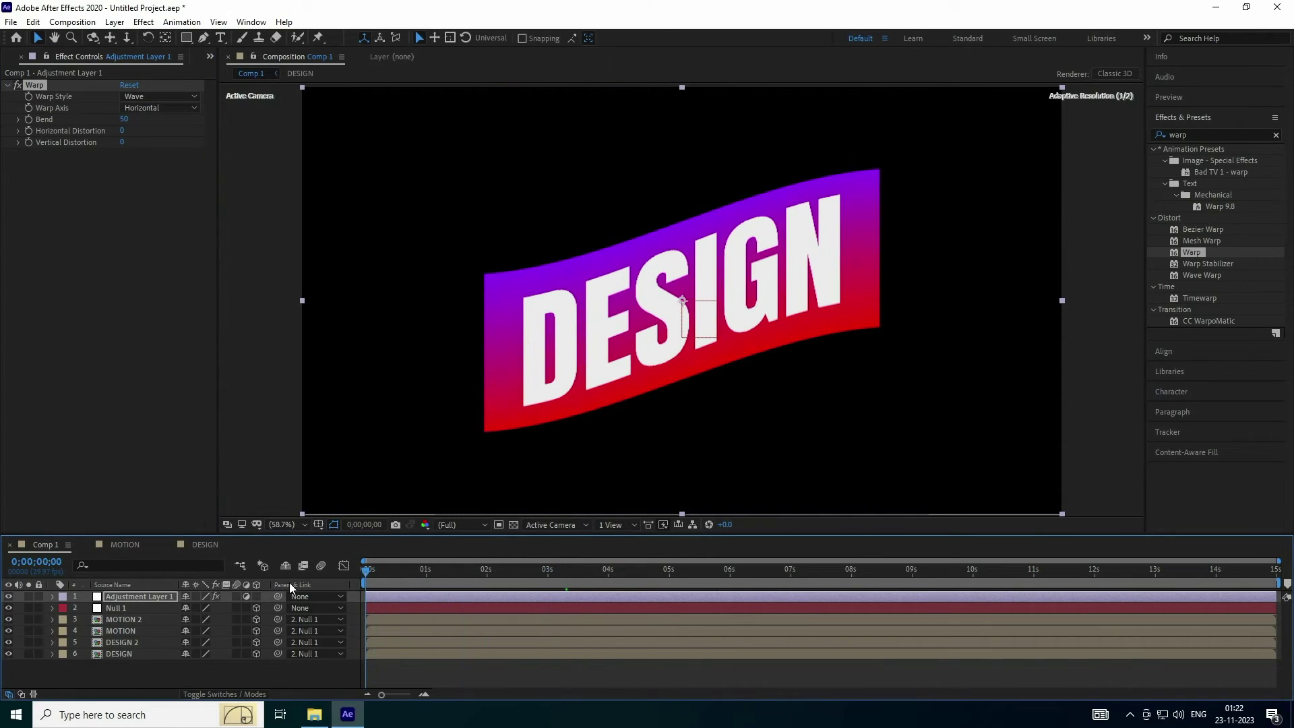
left_click(116, 599)
left_click(28, 124)
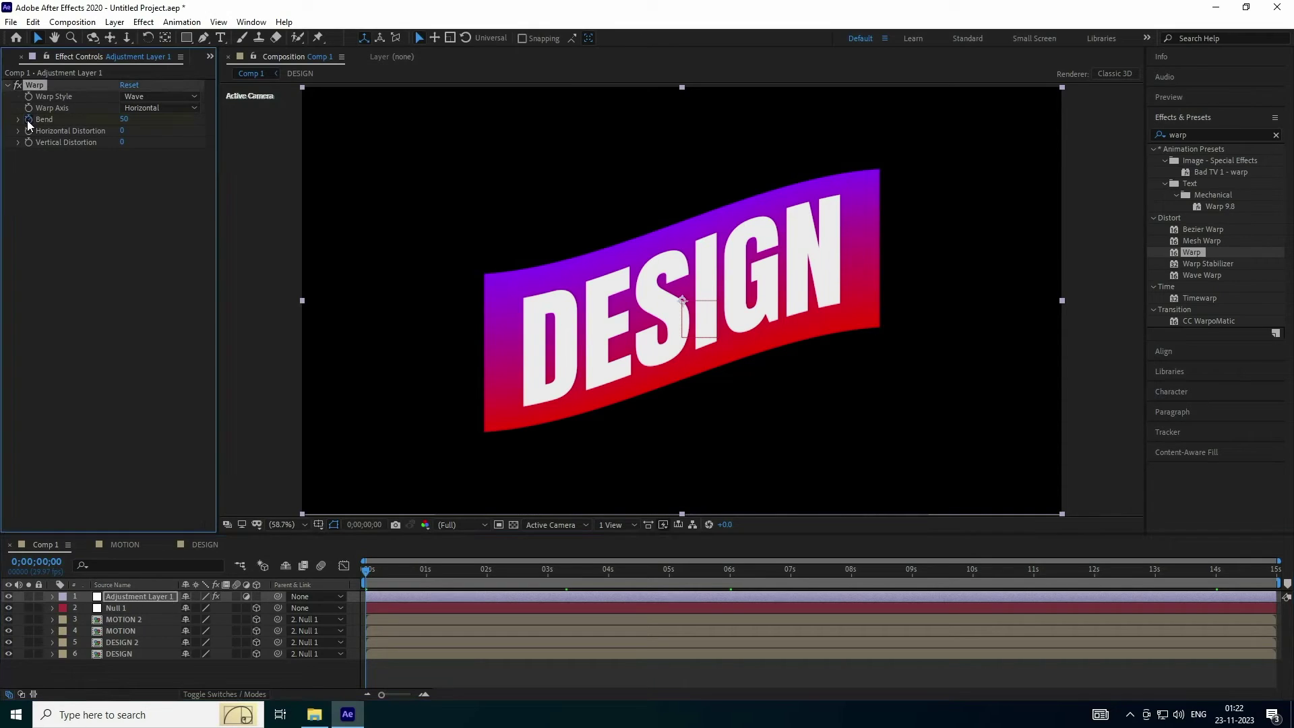
left_click(122, 599)
key("u")
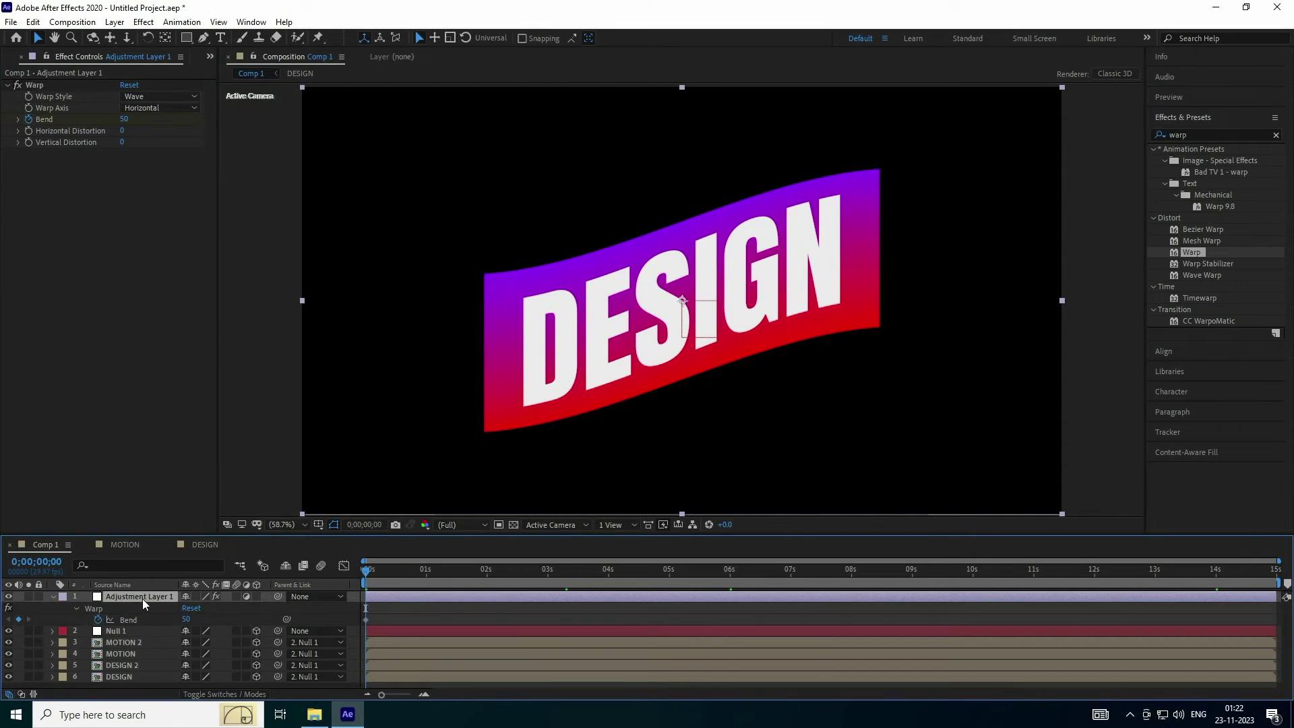
Add a Warp Bend keyframe of -50 at 5 seconds on Adjustment Layer 1.
left_click(667, 571)
left_click_drag(667, 572, 669, 572)
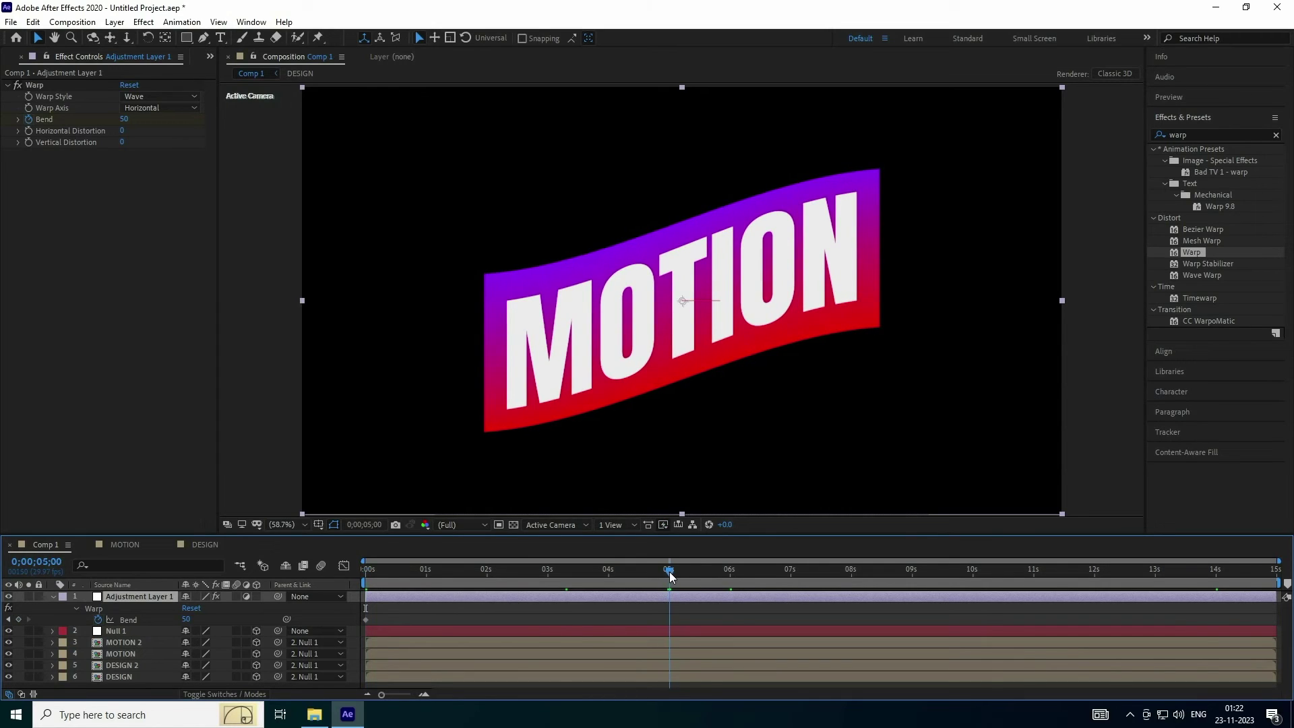
left_click(122, 121)
type("-50")
key("Return")
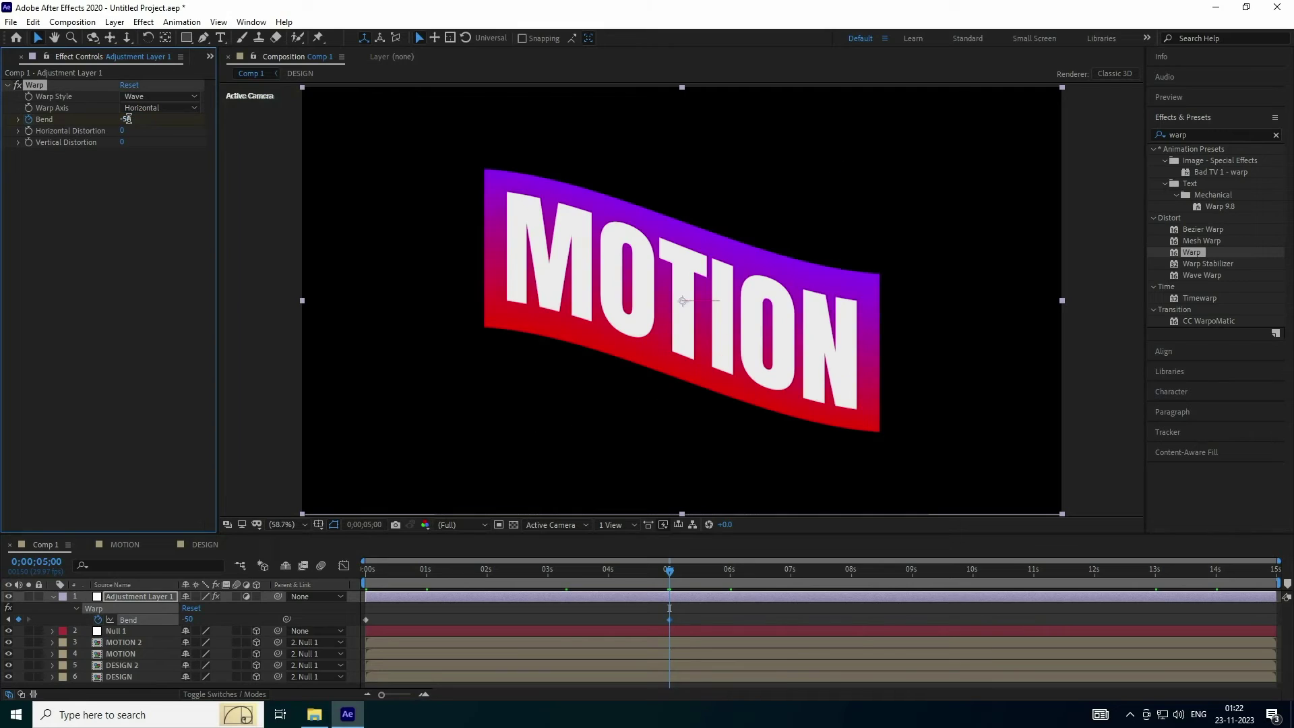
Add Warp Bend keyframes of 50 at 10 seconds and -50 at the last frame (0;00;14;29).
left_click_drag(672, 571, 977, 581)
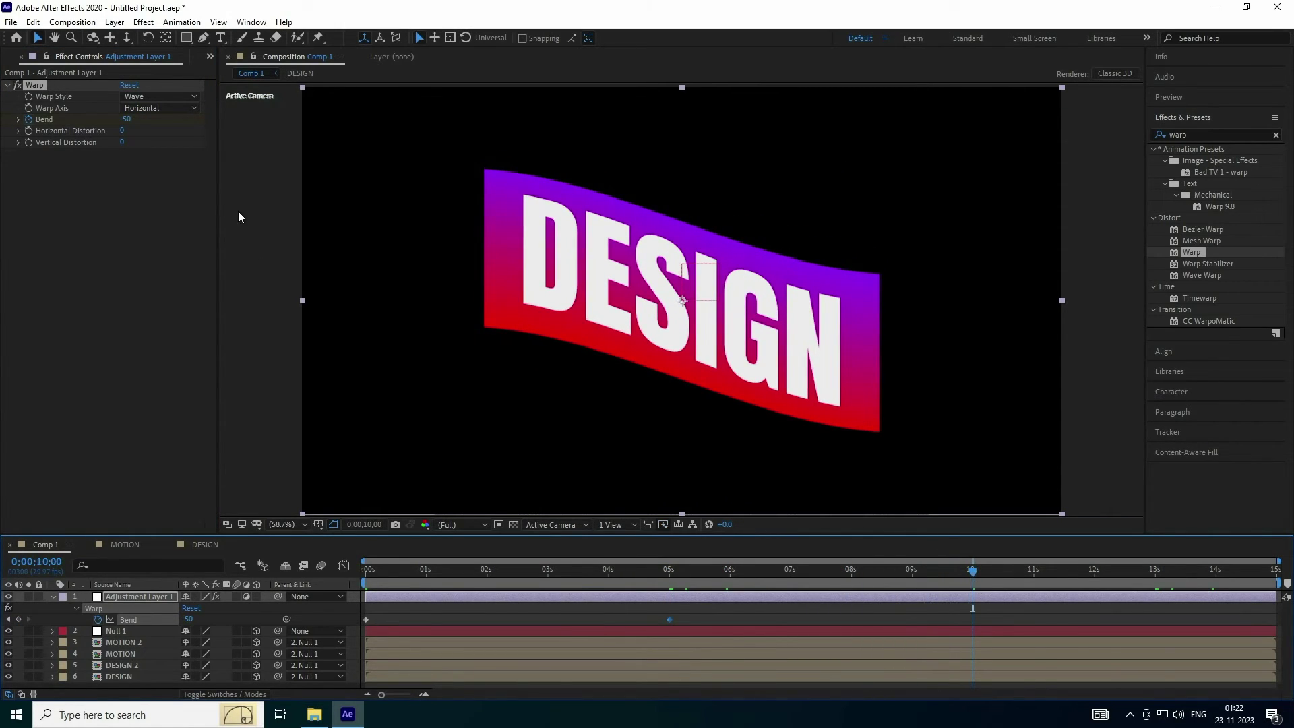
left_click(128, 119)
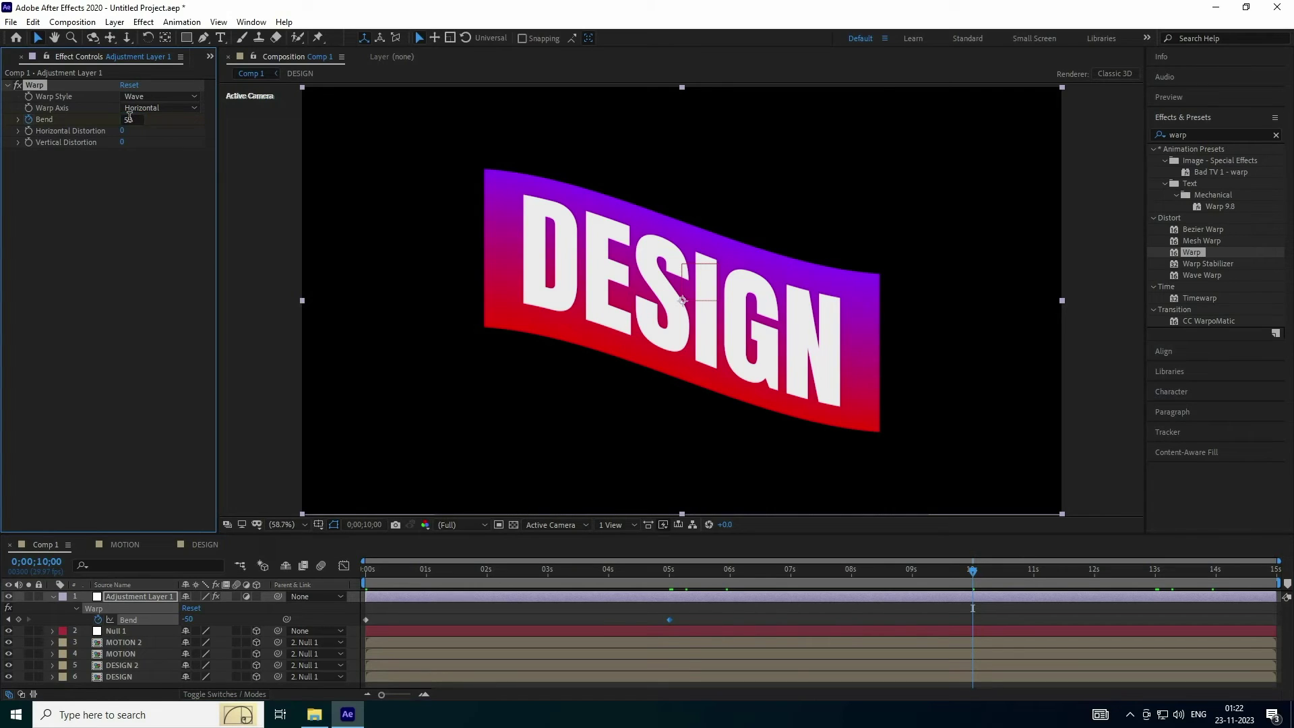
key("Return")
left_click_drag(982, 583, 1275, 581)
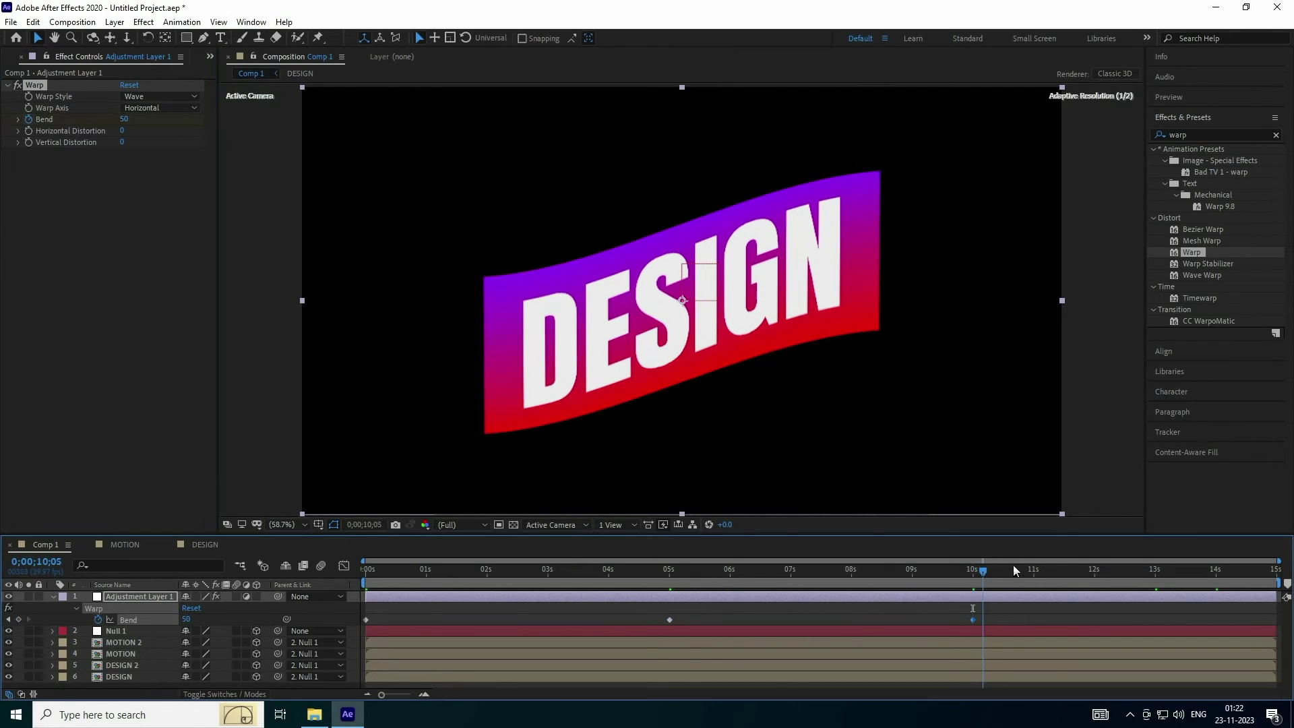
left_click(128, 119)
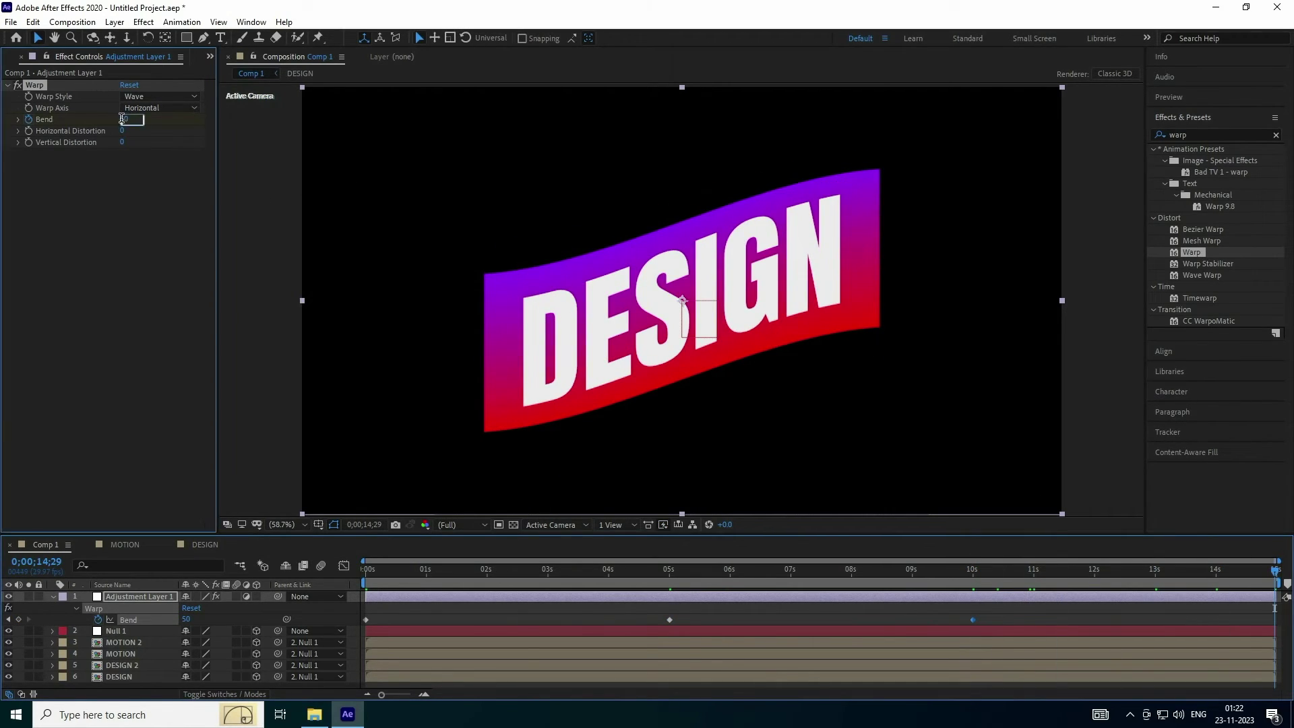
type("-50")
key("Return")
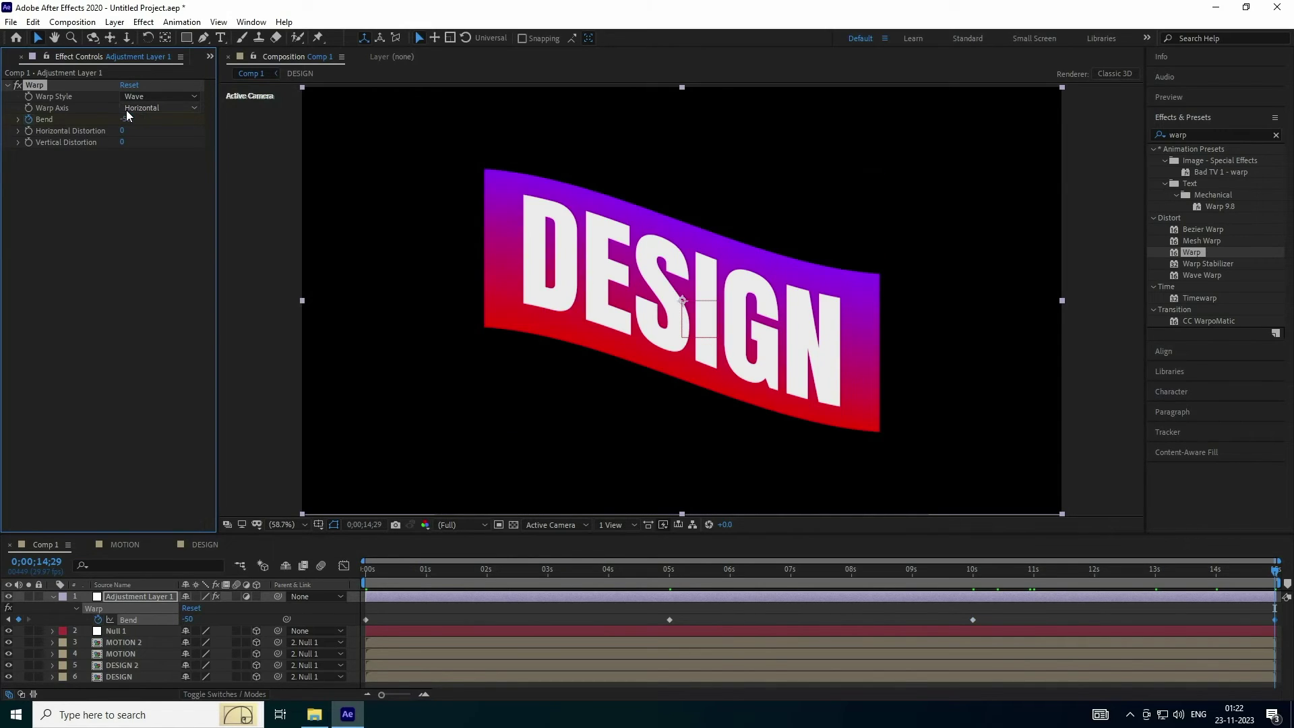
Apply Easy Ease to all four Warp Bend keyframes and lengthen their outgoing and incoming influence handles in the speed graph.
mouse_move(358, 607)
left_mouse_down()
mouse_move(504, 633)
mouse_move(1278, 636)
left_mouse_up()
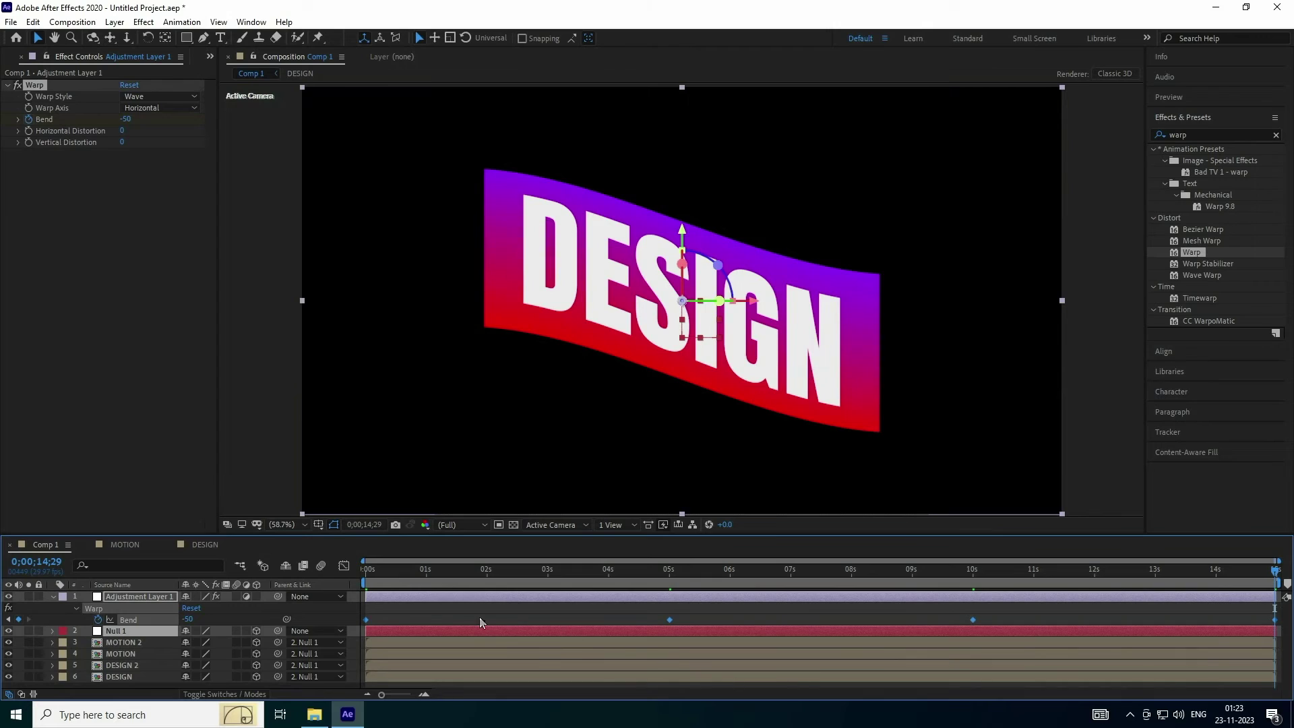
key("F9")
left_click(343, 566)
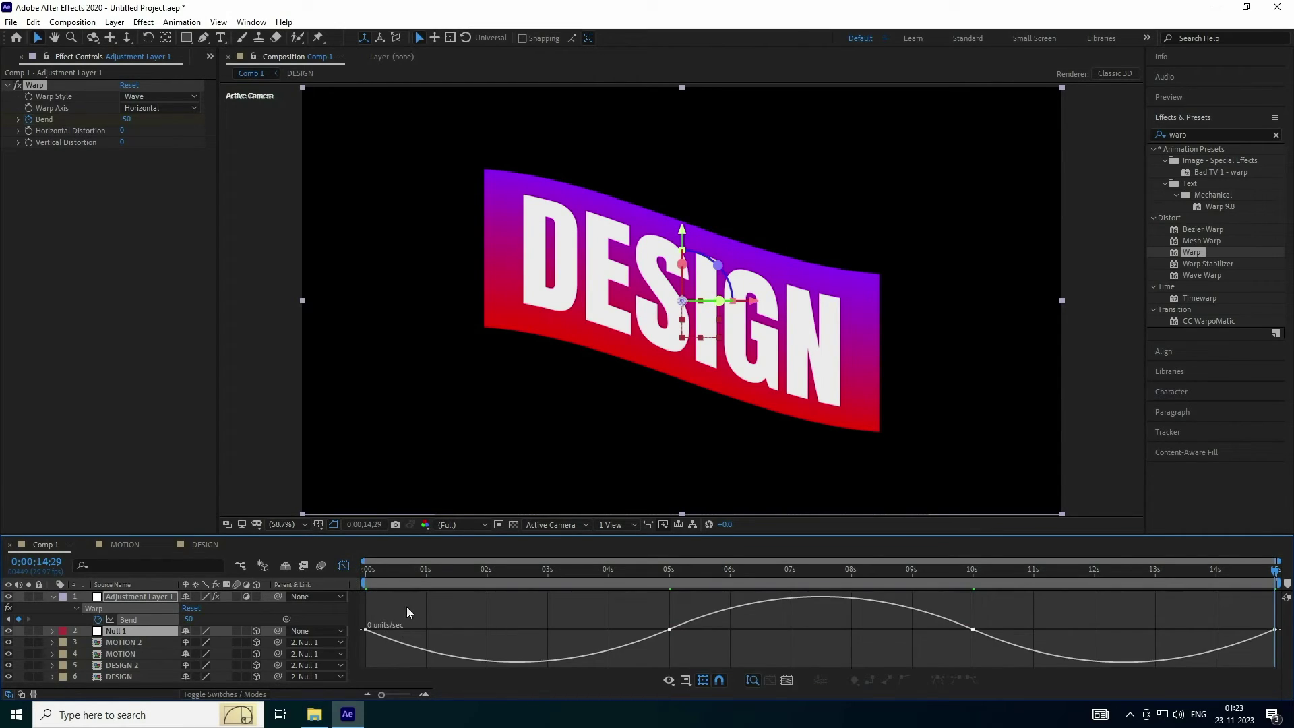
left_click_drag(570, 614, 1280, 639)
left_click_drag(450, 607, 487, 629)
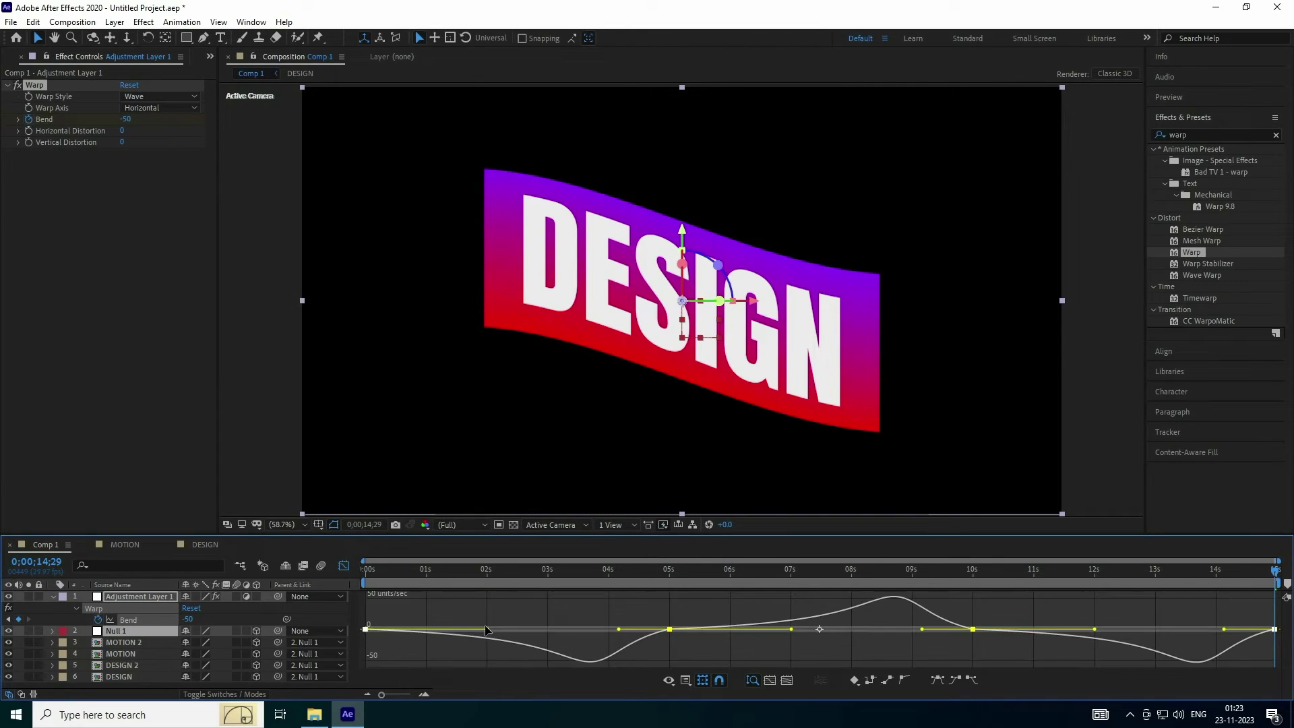
left_click_drag(614, 633, 544, 639)
left_click(344, 566)
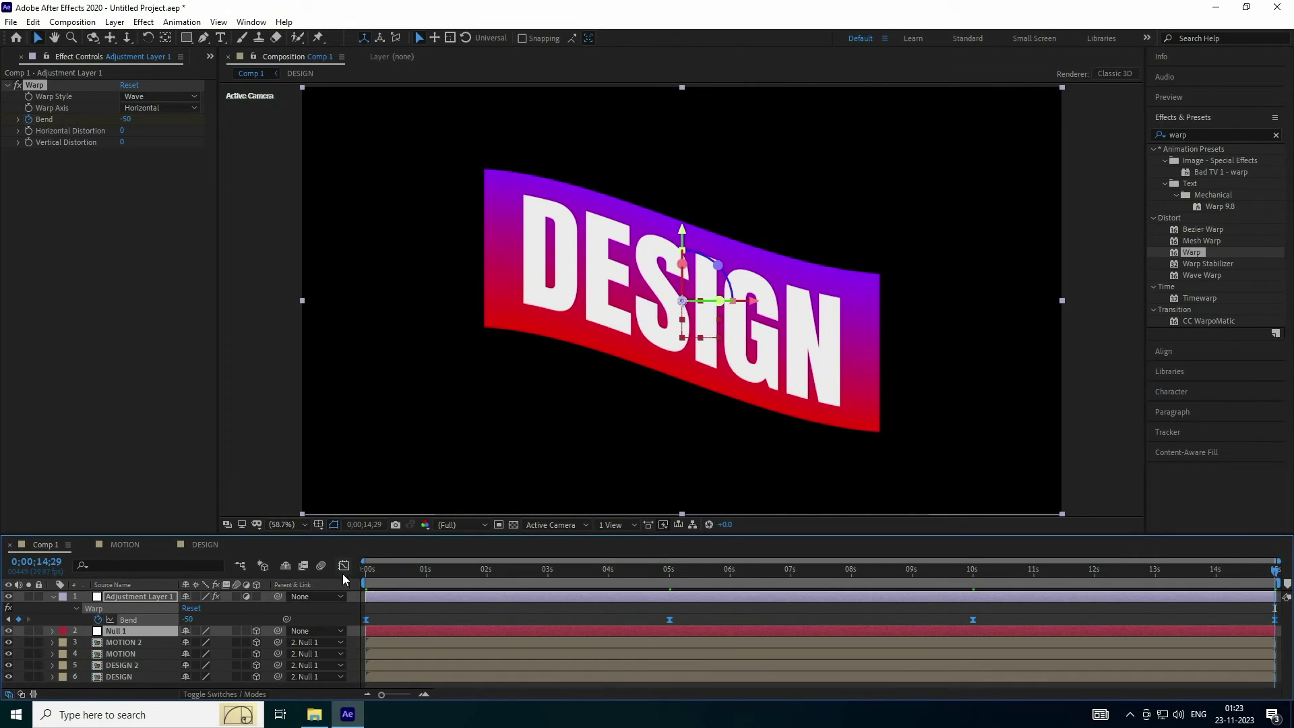
Collapse Adjustment Layer 1's properties and play back the eased warp animation from 0 seconds.
key("Home")
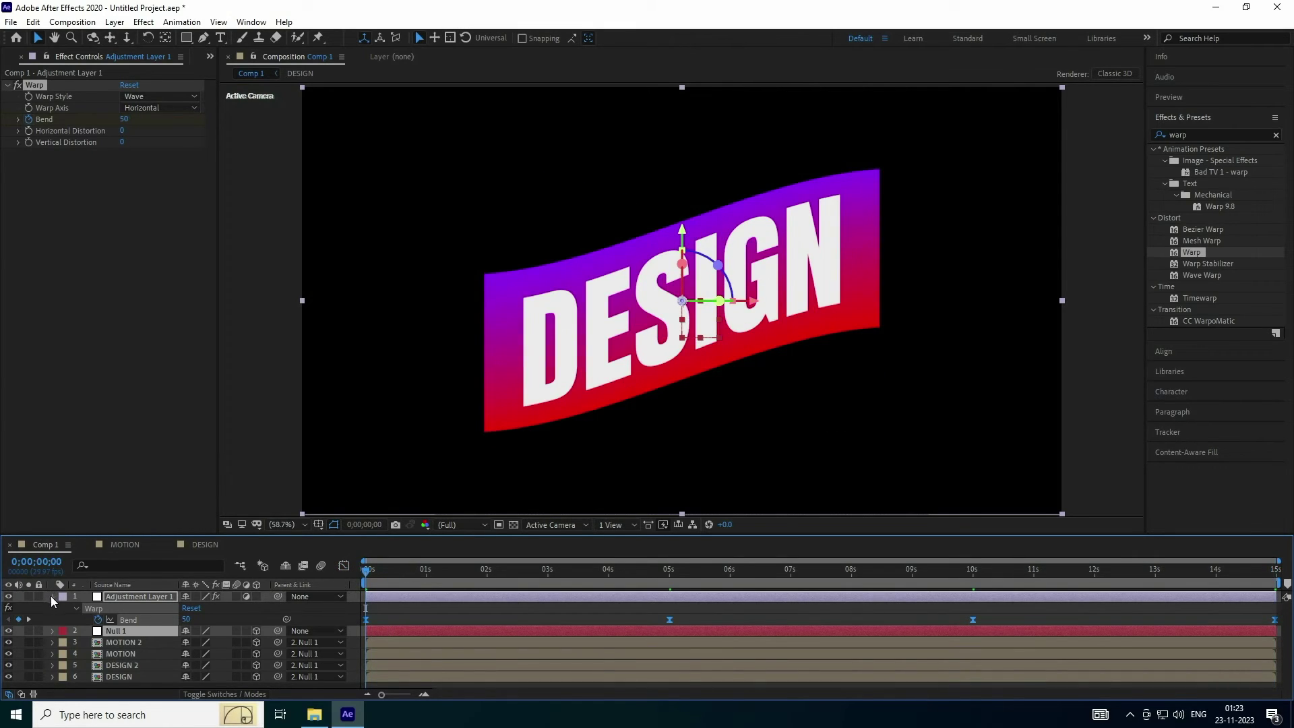
left_click(51, 597)
left_click(1180, 98)
left_click(1213, 116)
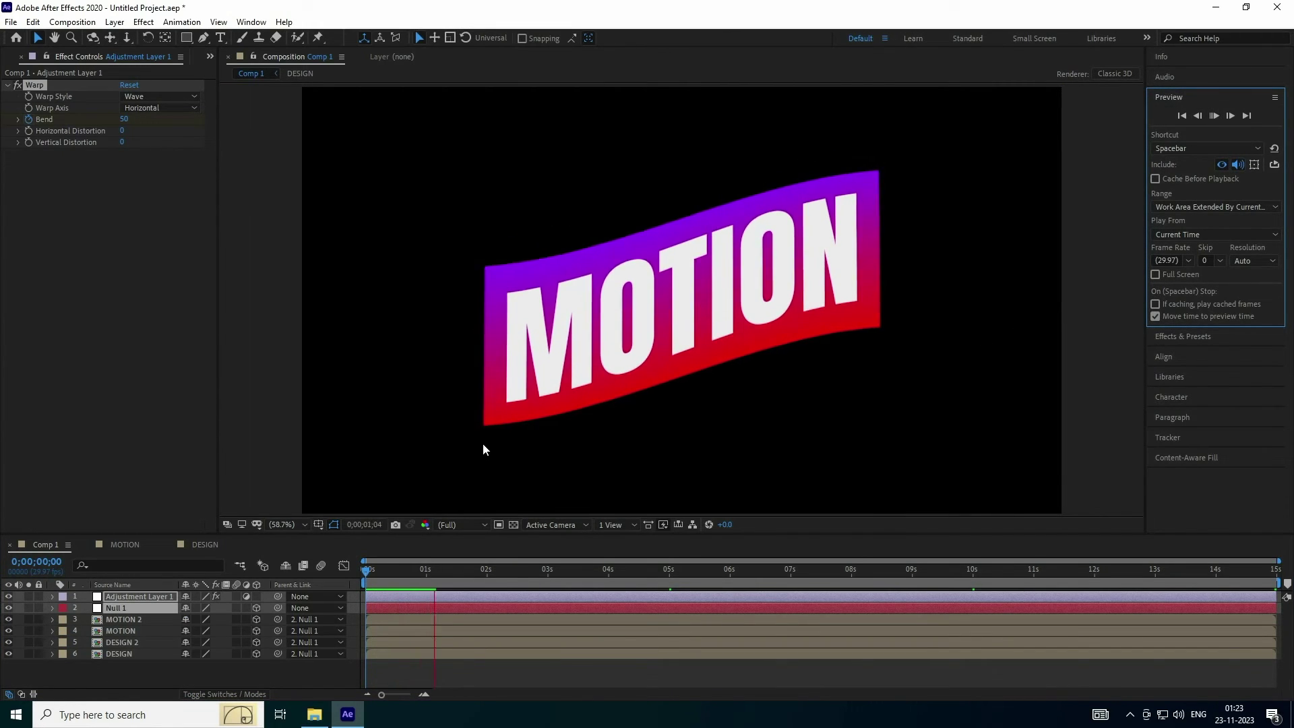
Create a 1920 x 1080 px solid named BG in Comp 1 and place it beneath all other layers.
right_click(113, 669)
mouse_move(154, 523)
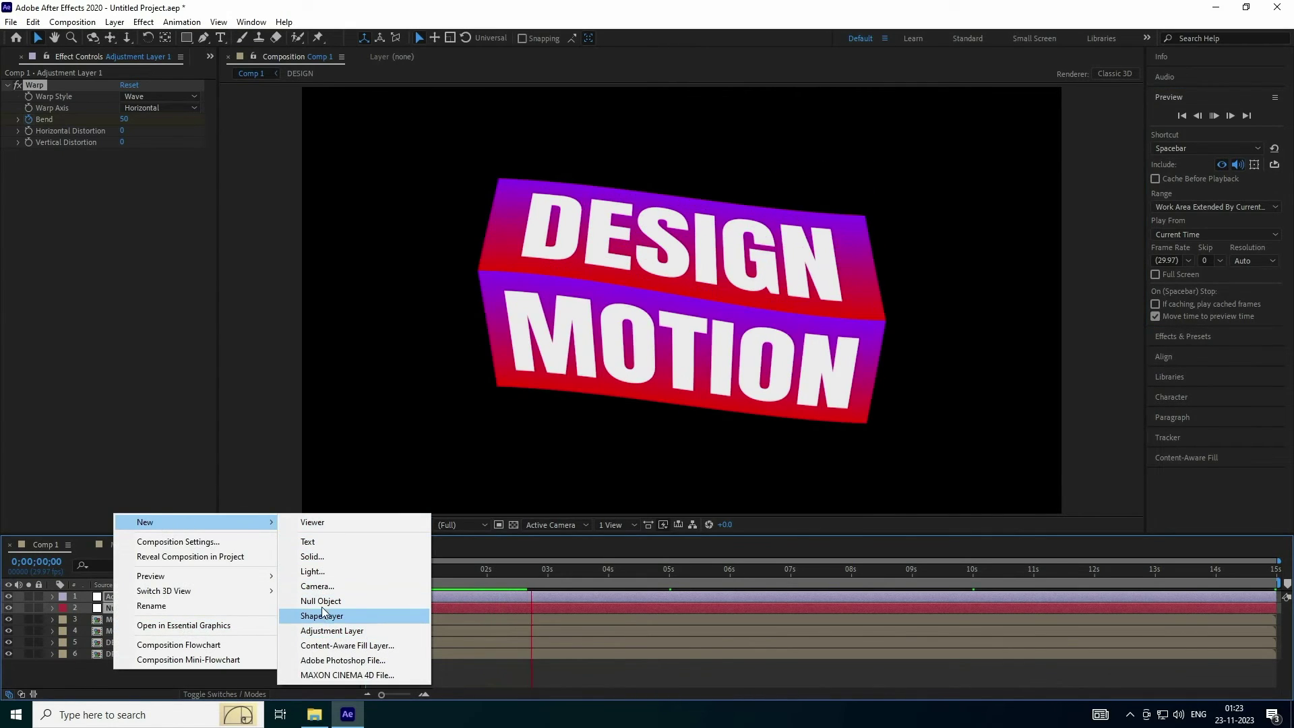
left_click(312, 557)
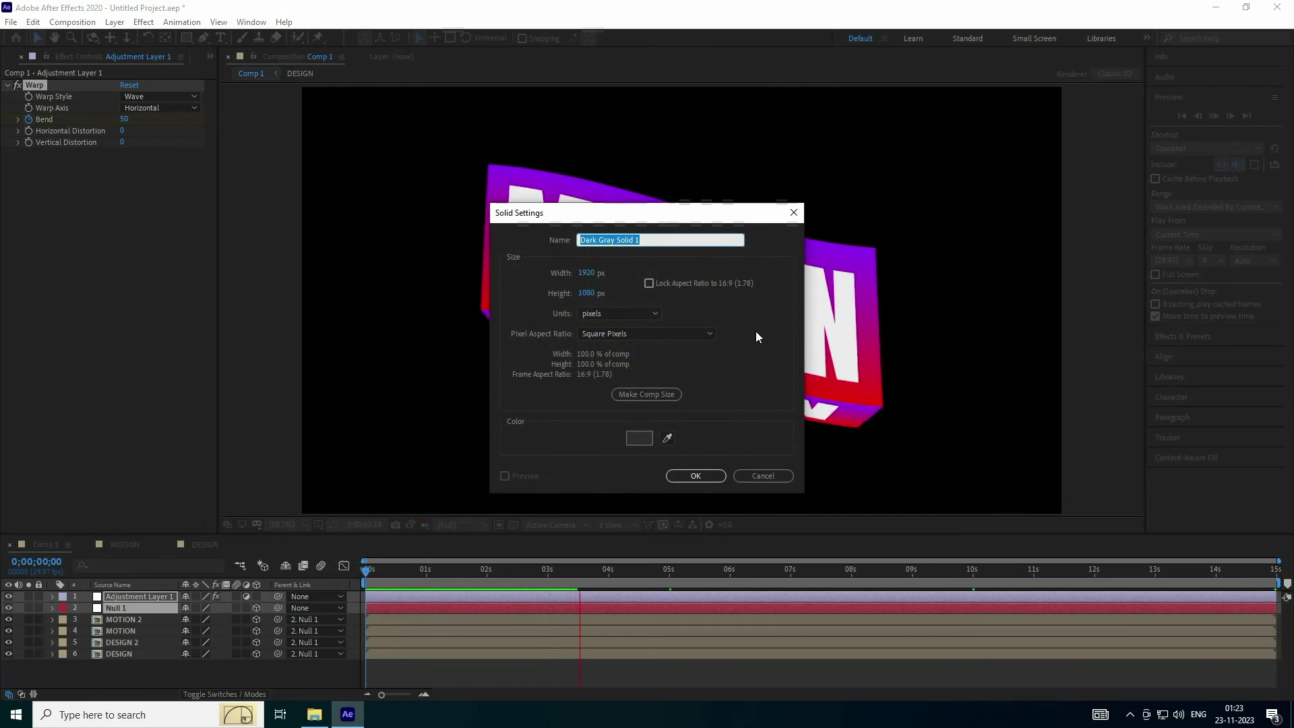
type("BG")
left_click(700, 474)
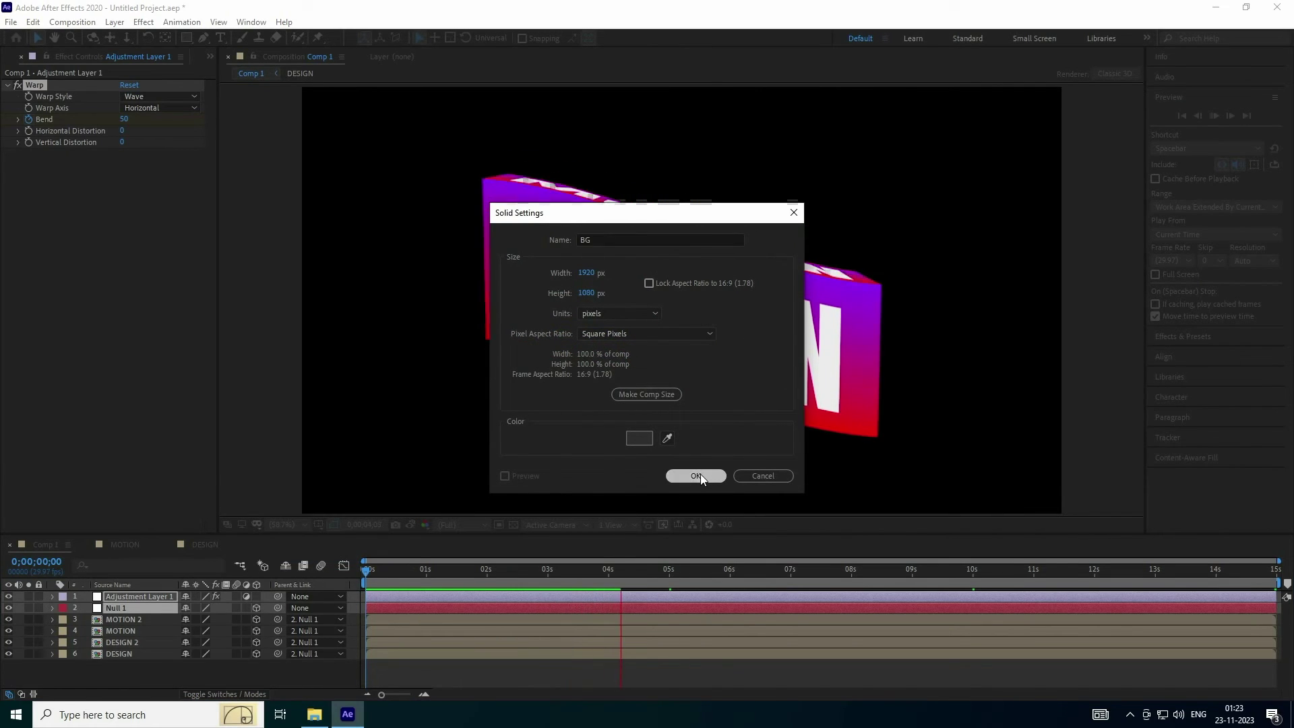
left_click_drag(113, 596, 115, 676)
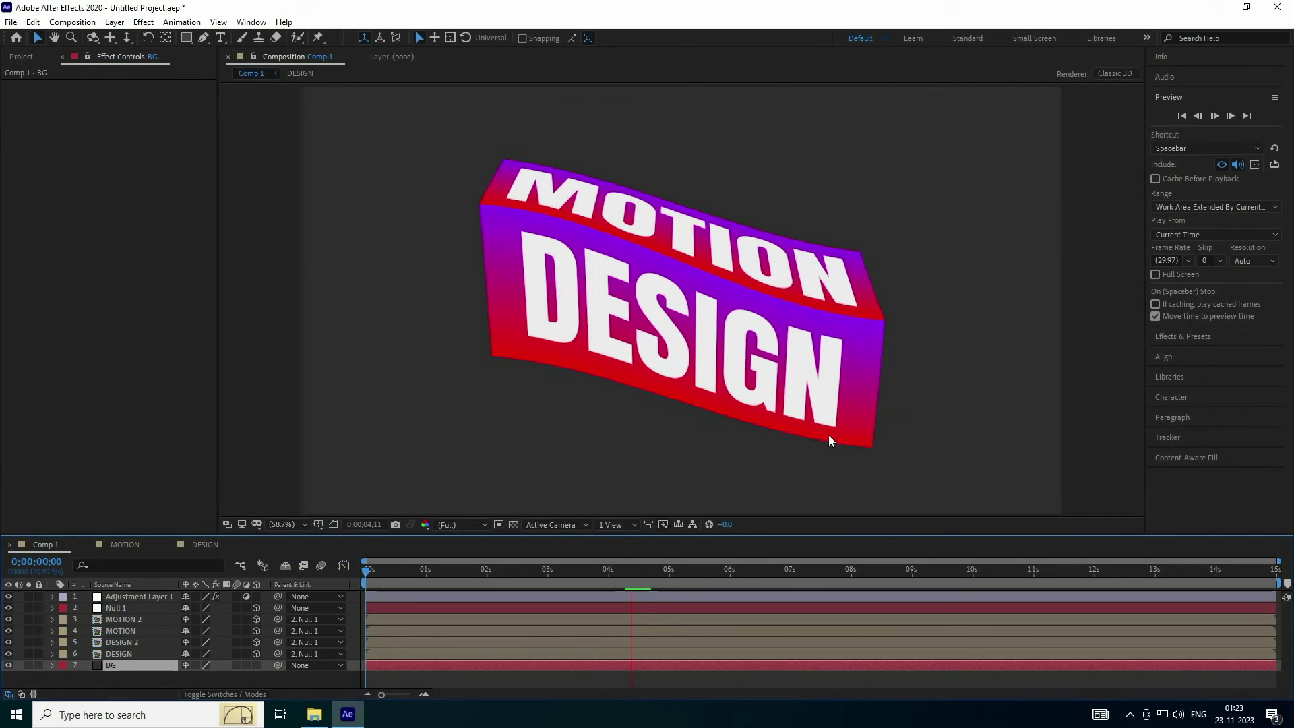
Find the Gradient Ramp effect and apply it to the BG layer.
left_click(1180, 337)
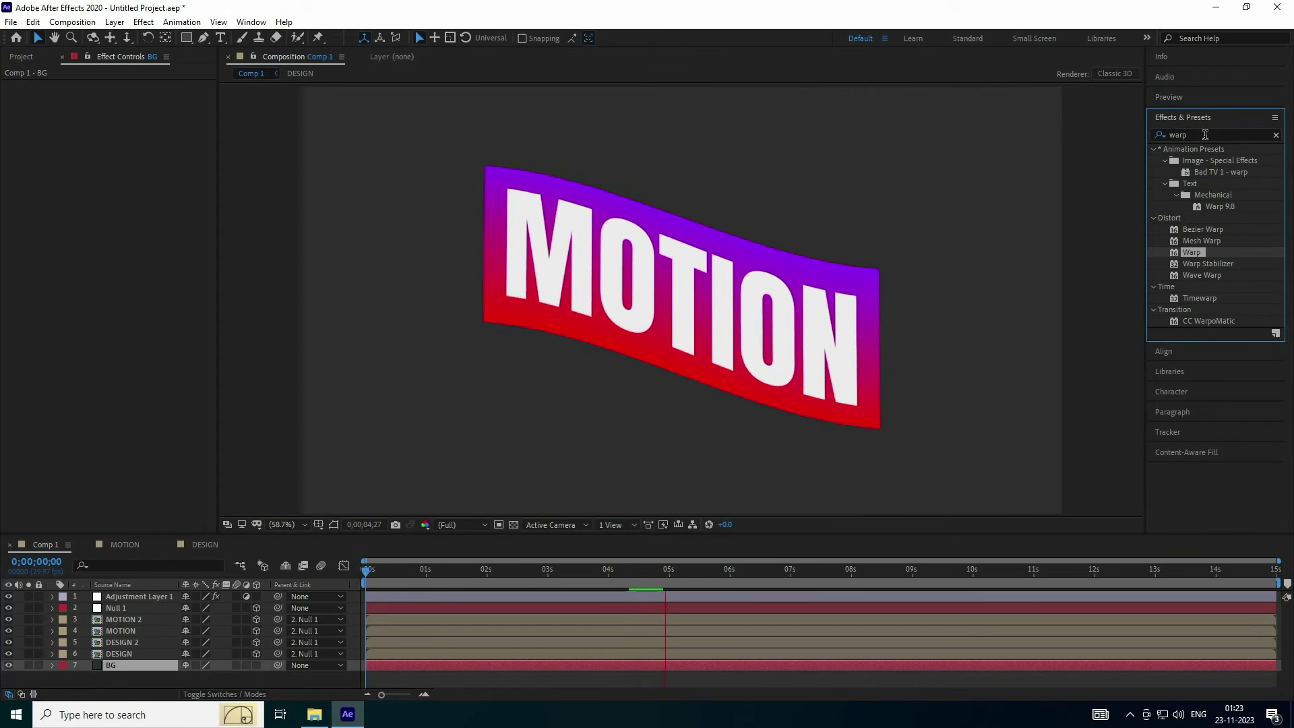
left_click(1211, 135)
type("ramp")
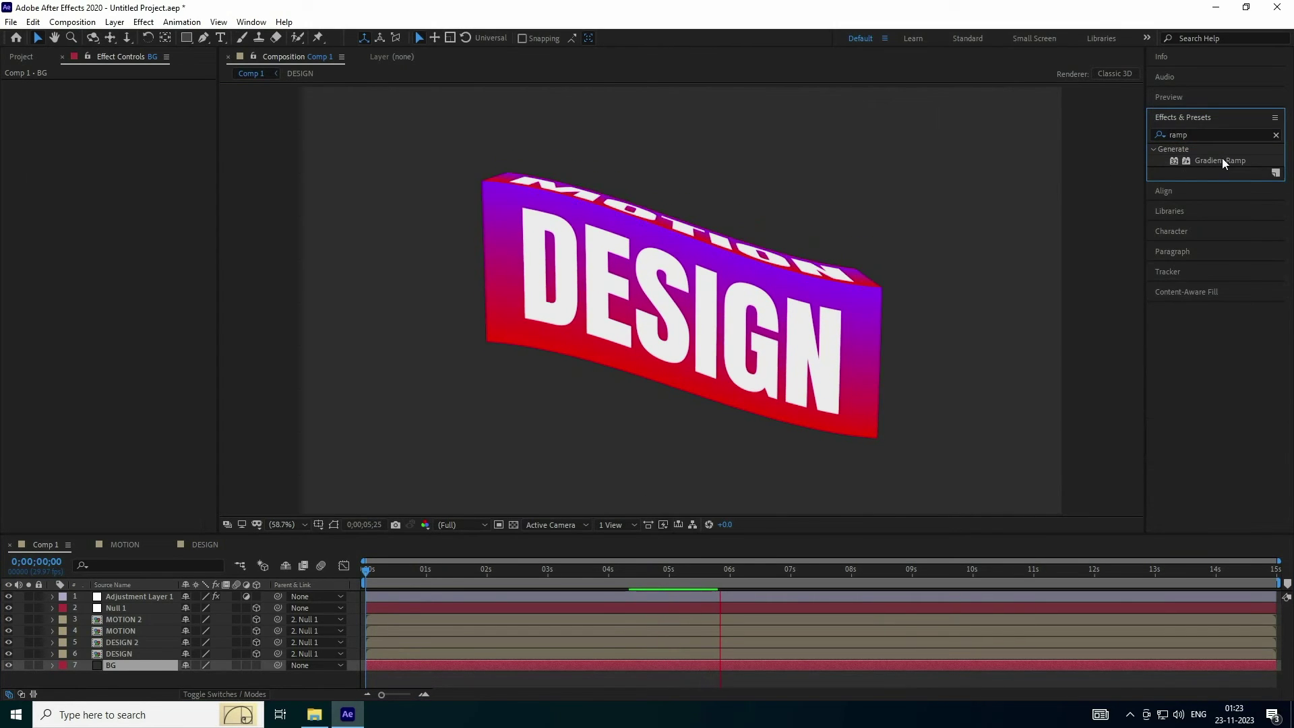
left_click_drag(1223, 161, 101, 666)
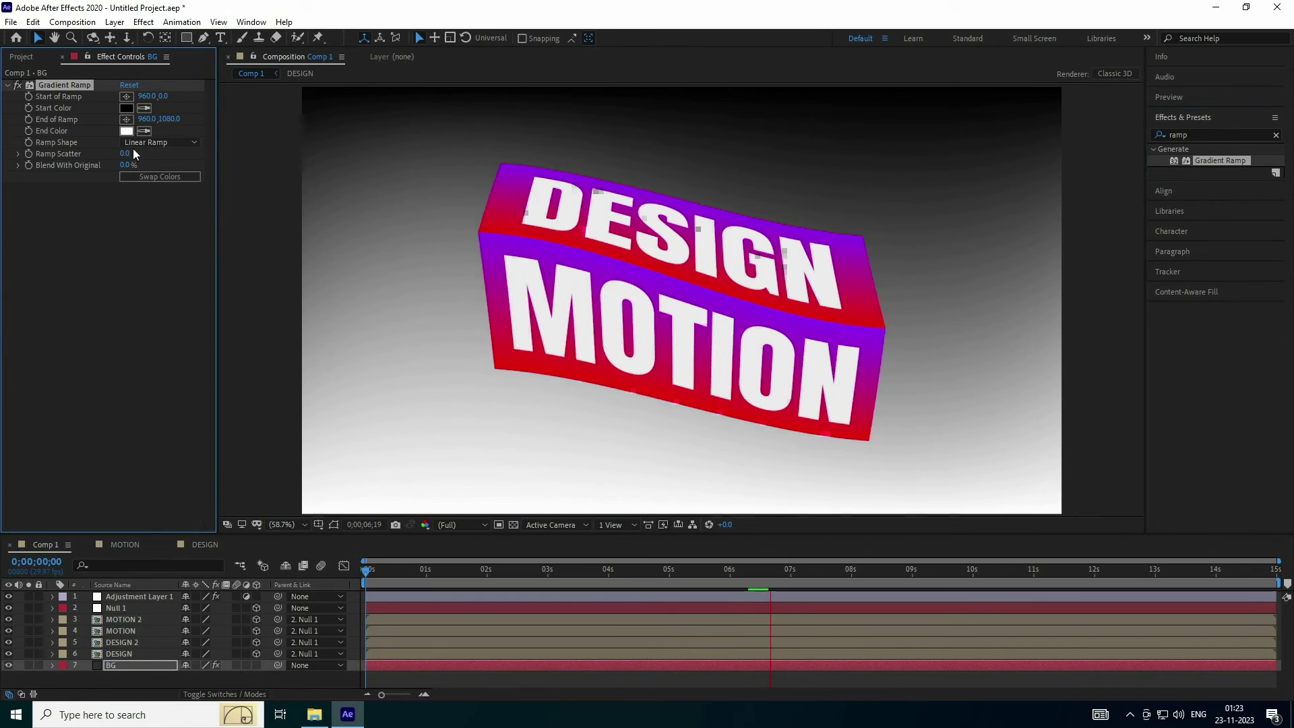
Set the Gradient Ramp's Start Color to white on BG and stop playback at about 4 seconds.
left_click(125, 108)
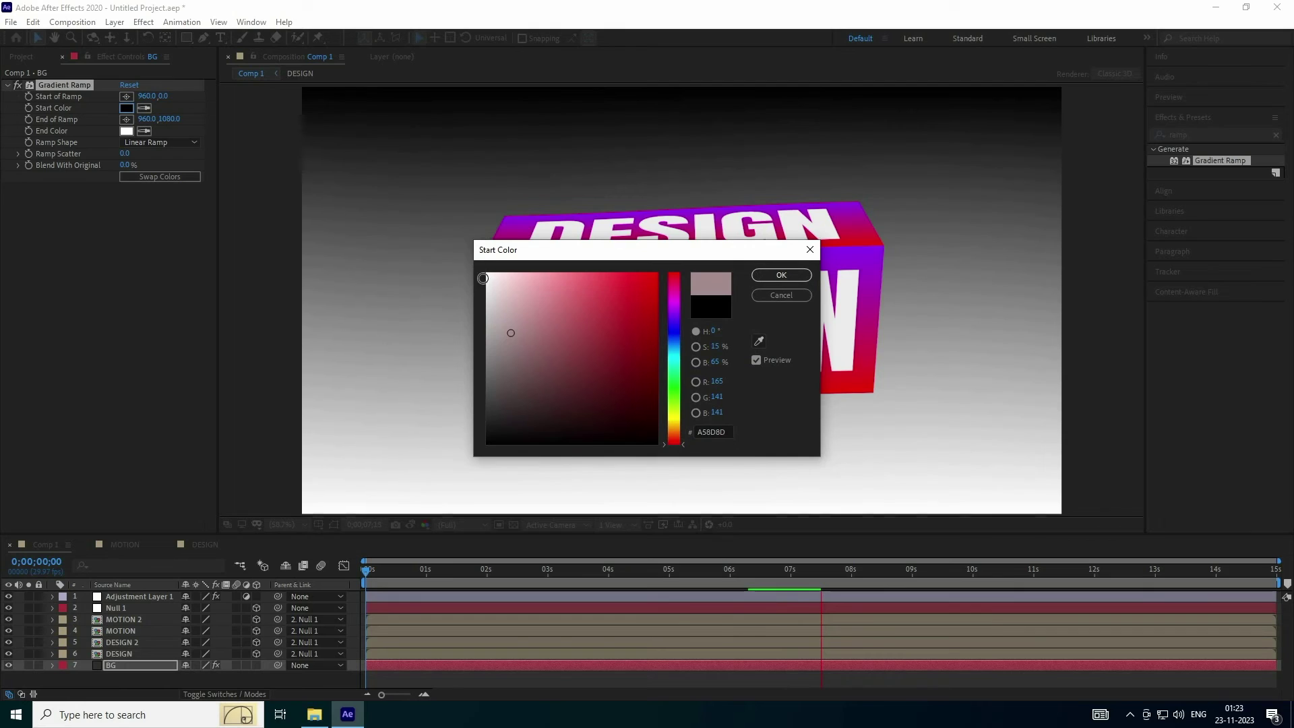
left_click(479, 275)
left_click(781, 275)
left_click(611, 570)
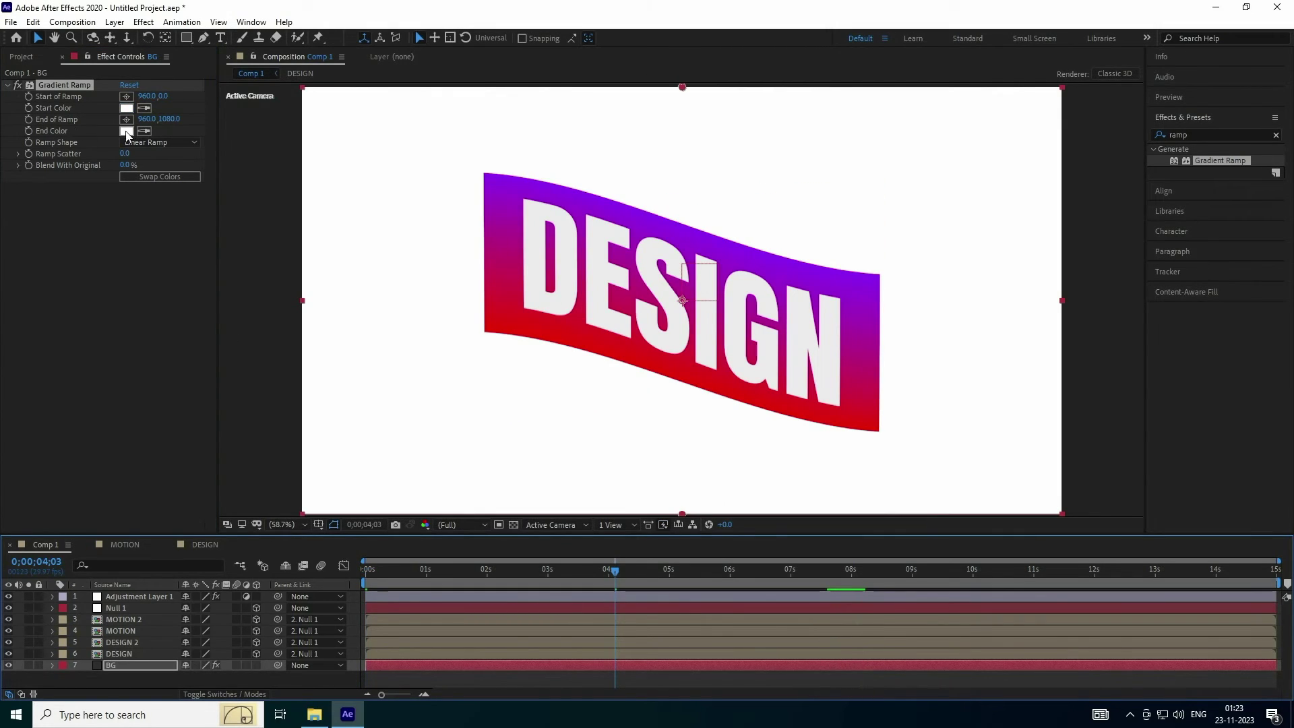
Set the Gradient Ramp's End Color to a strongly saturated pink with a hue of 340.
left_click(126, 131)
left_click(712, 331)
type("340")
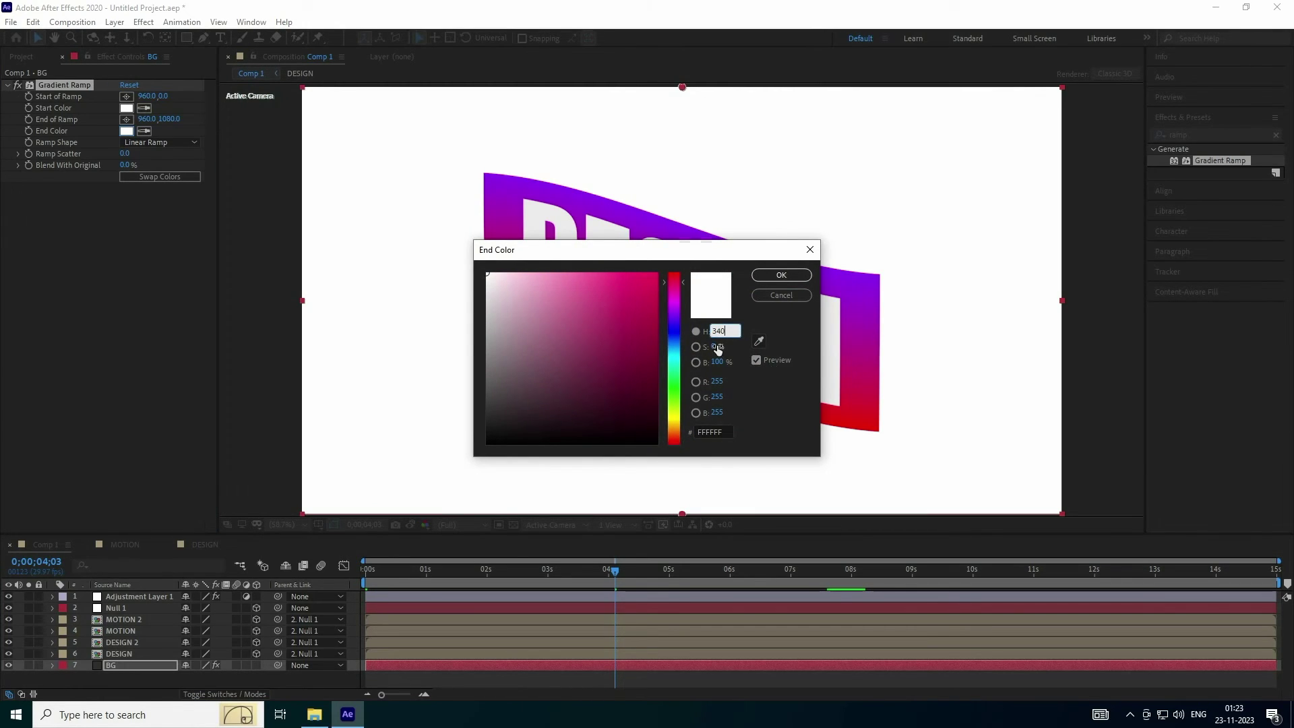
left_click_drag(717, 348, 959, 373)
left_click(789, 272)
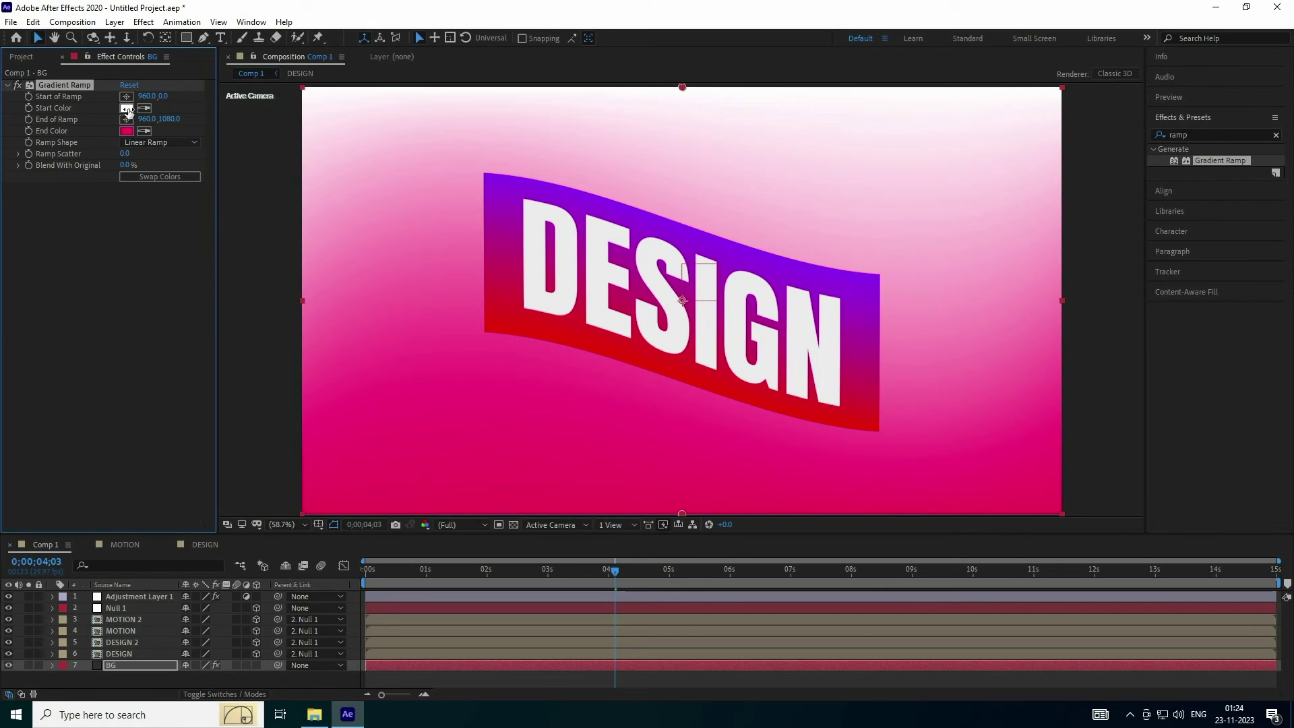
Try different vertical positions for the Gradient Ramp's start point and set Start of Ramp to 960, -200.
left_click_drag(210, 101, 3, 136)
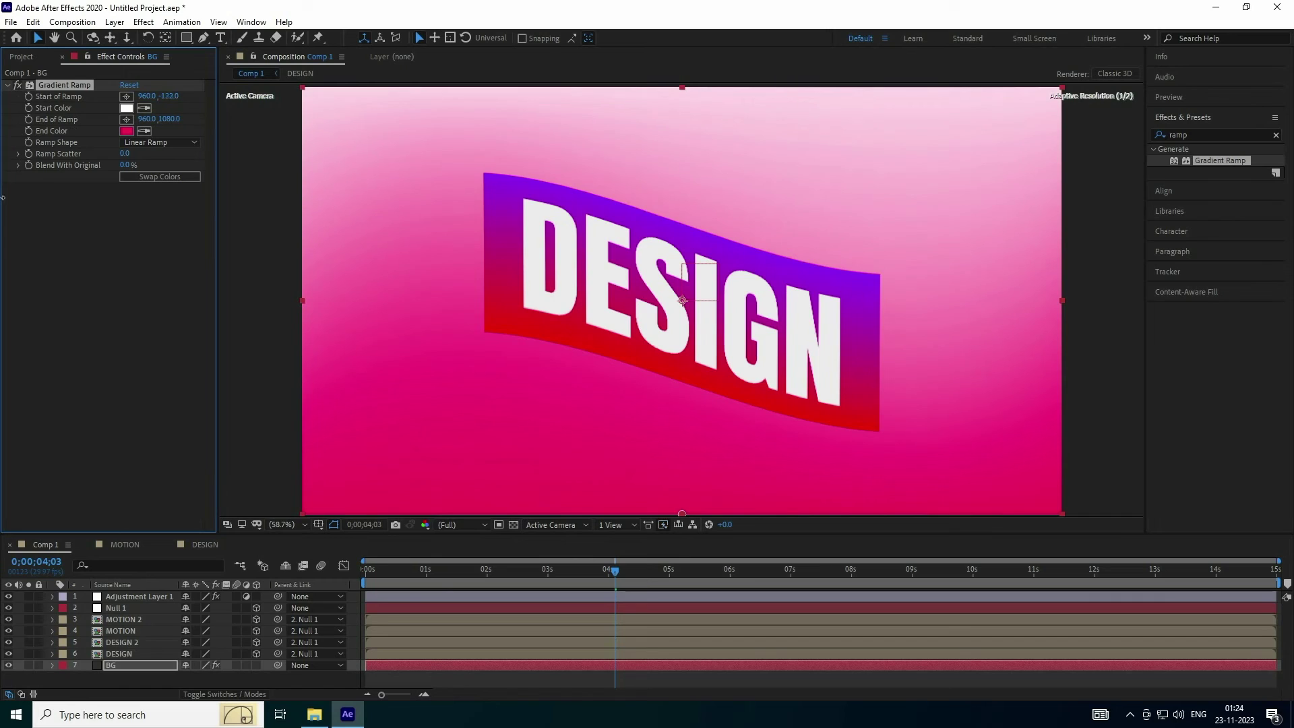
left_click_drag(3, 301, 87, 263)
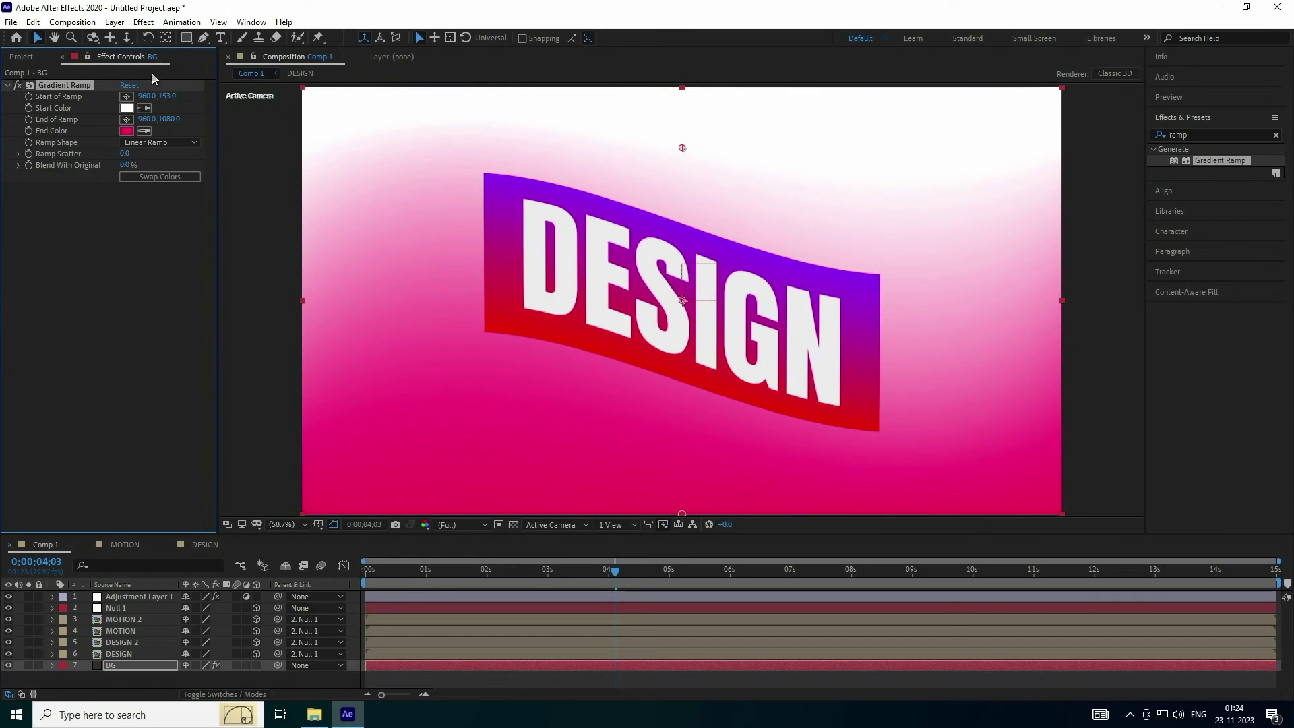
left_click_drag(176, 98, 60, 103)
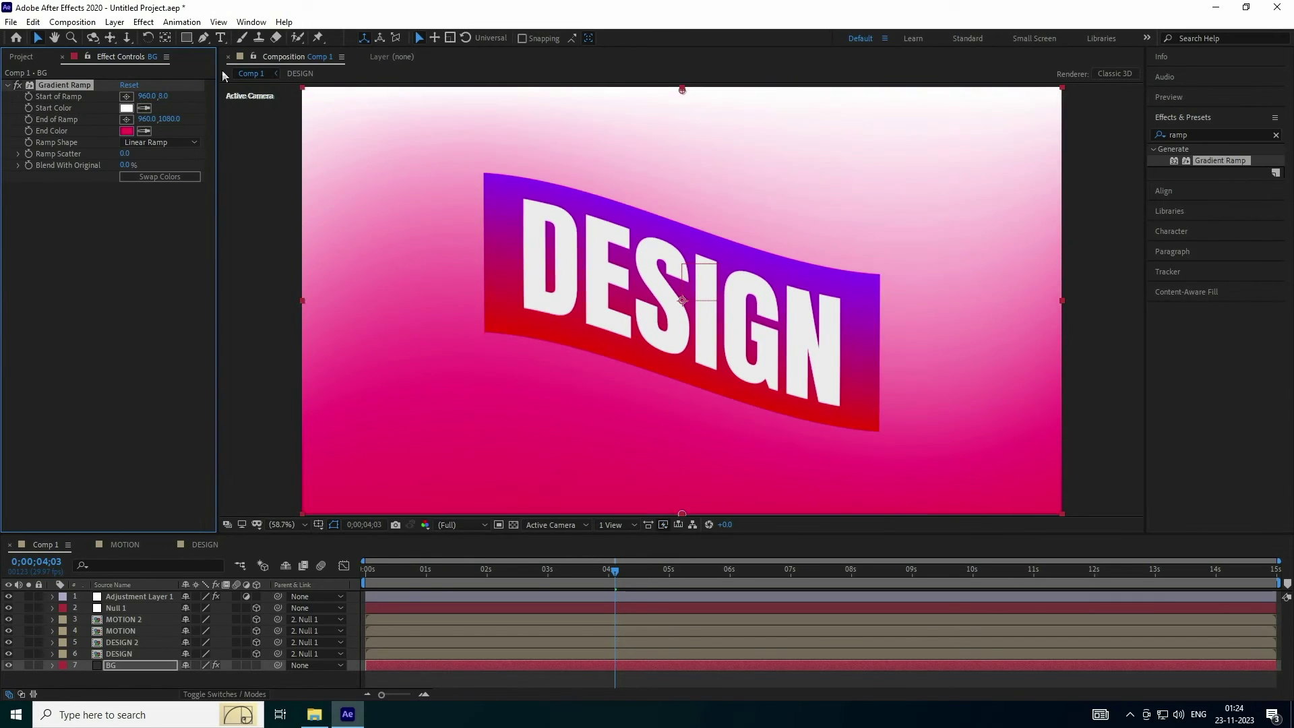
left_click_drag(165, 101, 235, 97)
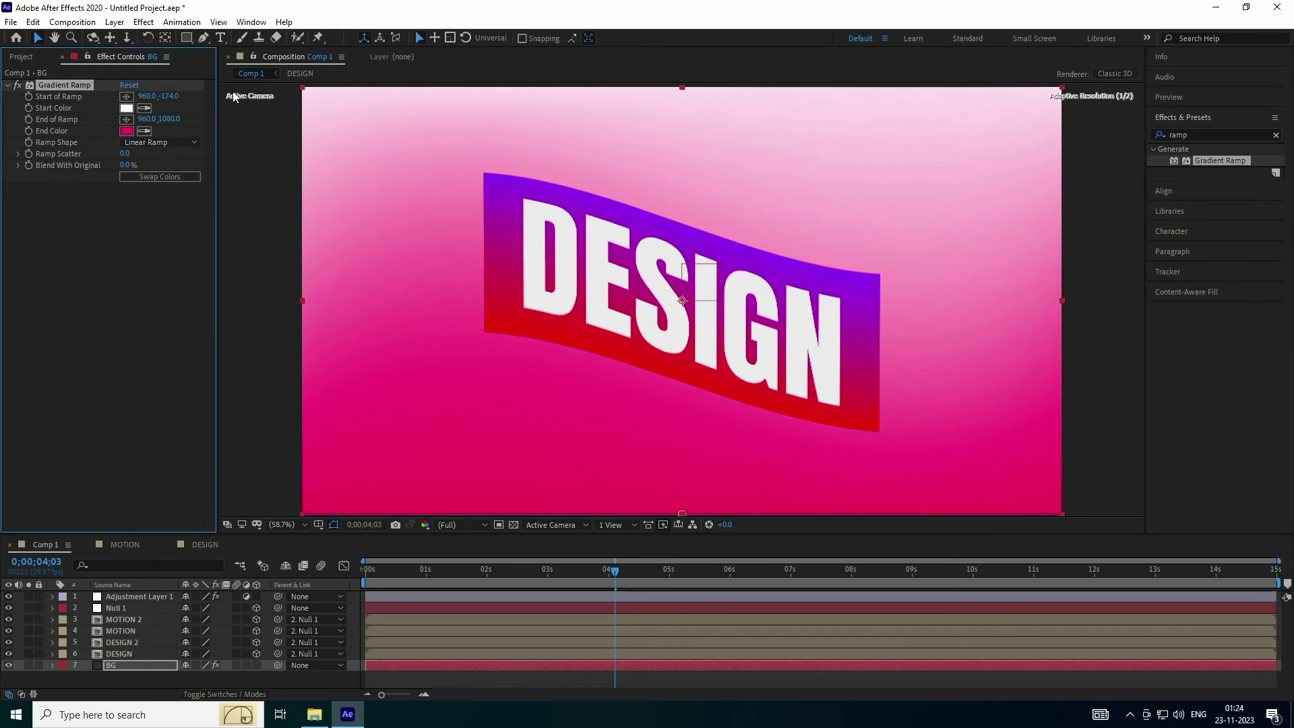
left_click(170, 97)
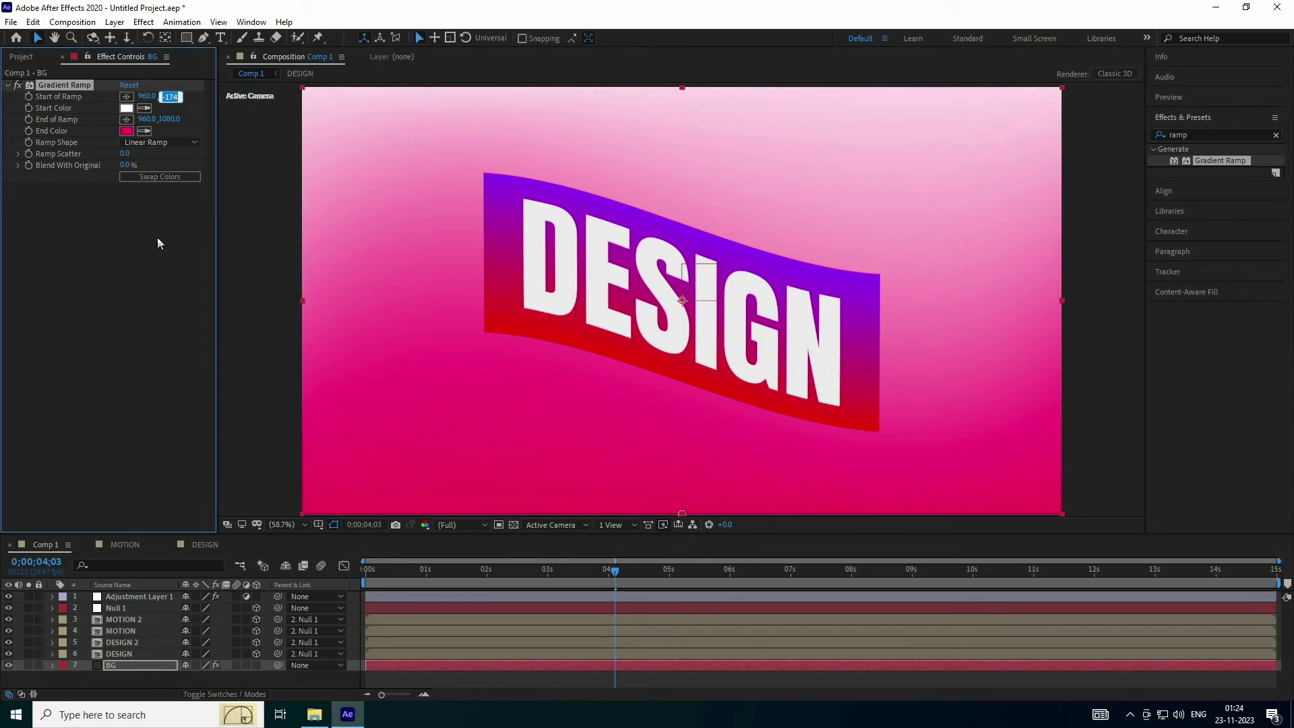
type("-200")
key("Return")
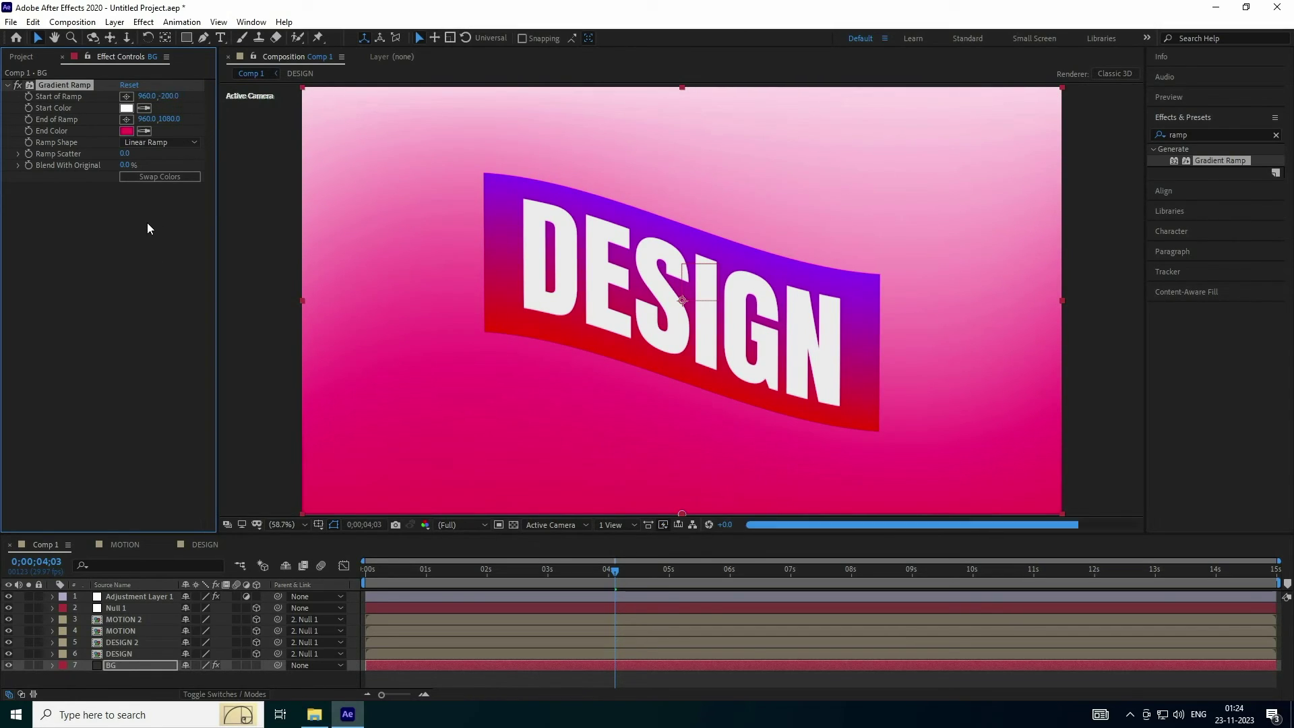
Pre-compose every layer except BG into a new composition named FINAL TEXT, moving all attributes into it.
key("comma")
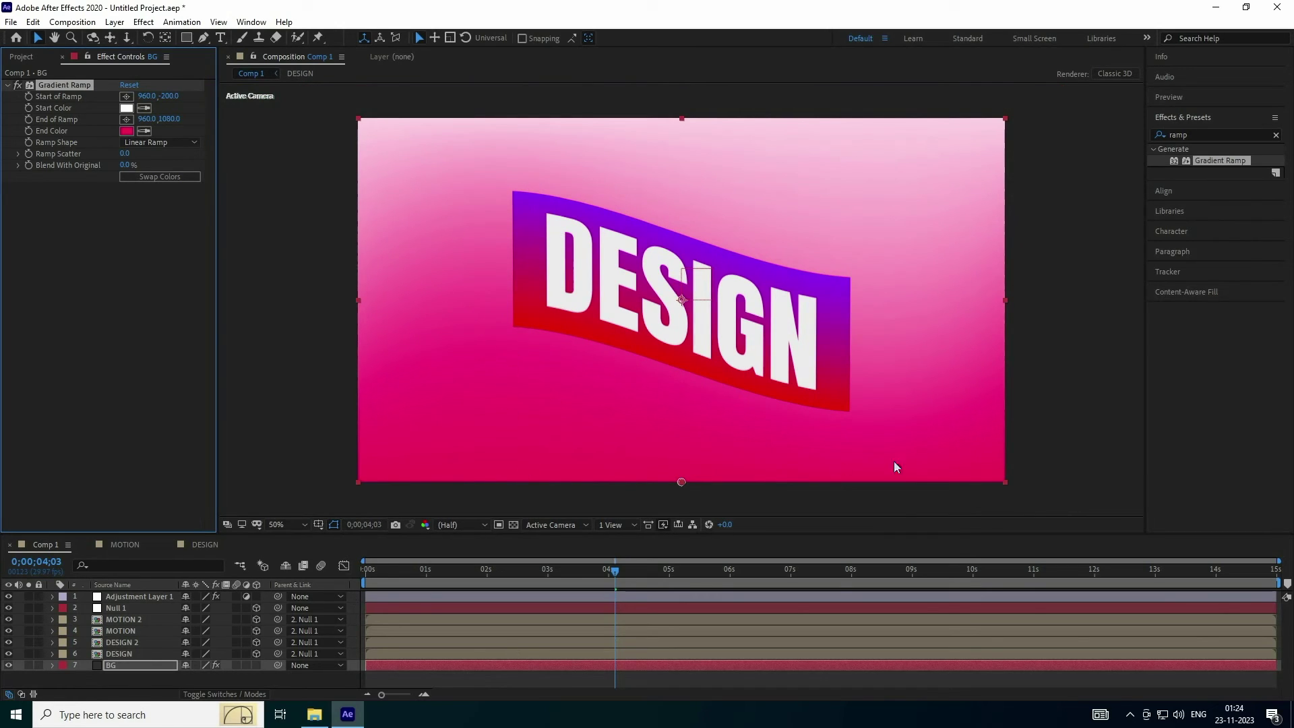
left_click_drag(151, 534, 148, 498)
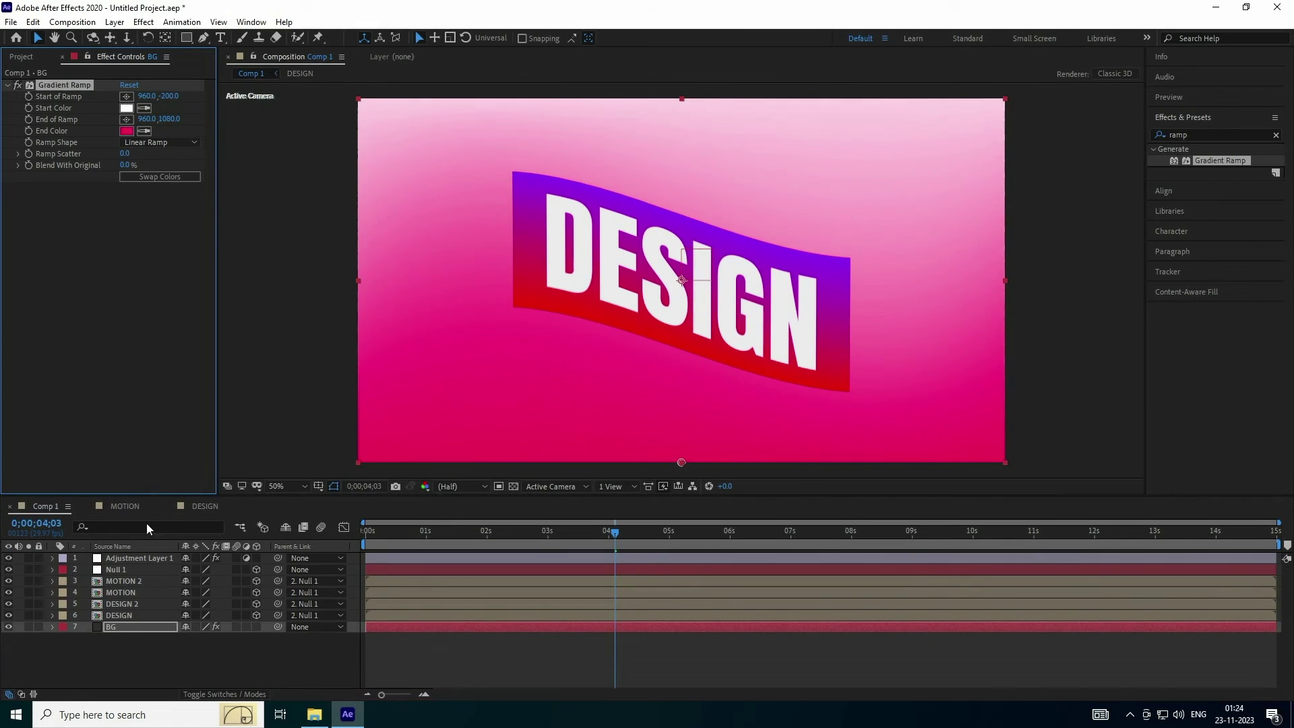
left_click(120, 615)
left_click(113, 556, "shift")
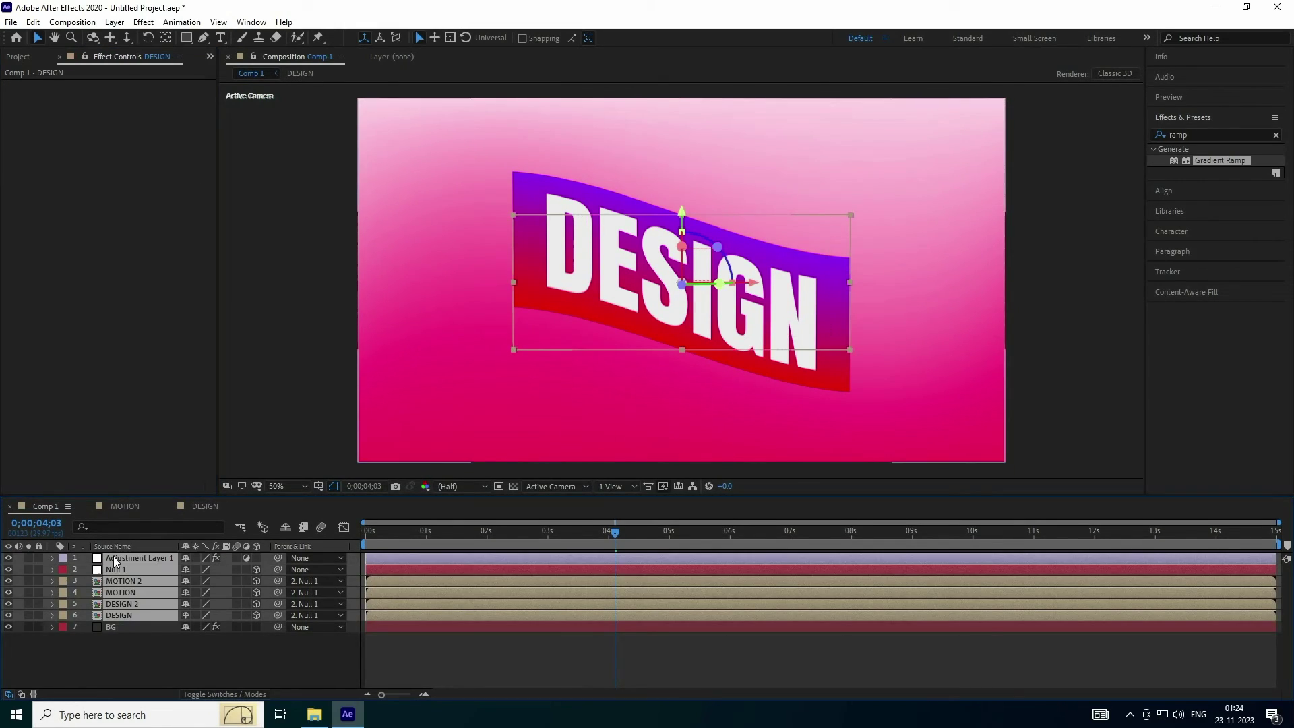
right_click(119, 620)
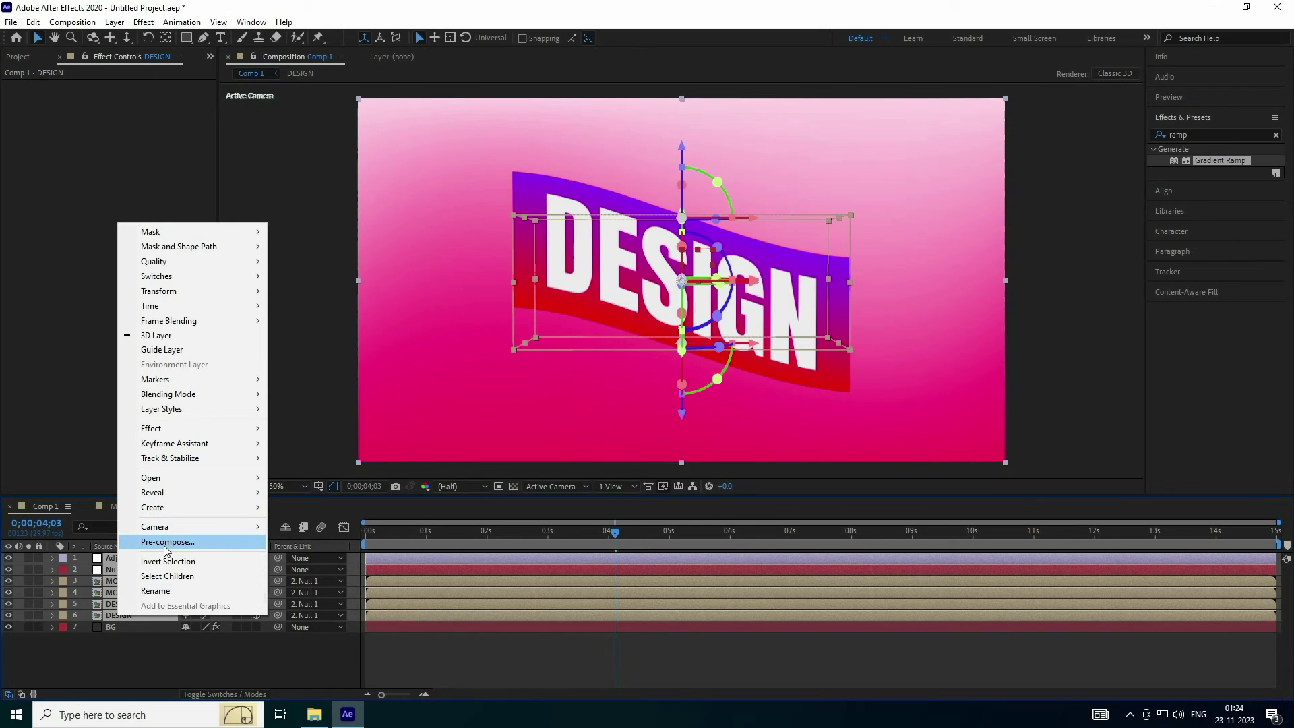
left_click(163, 542)
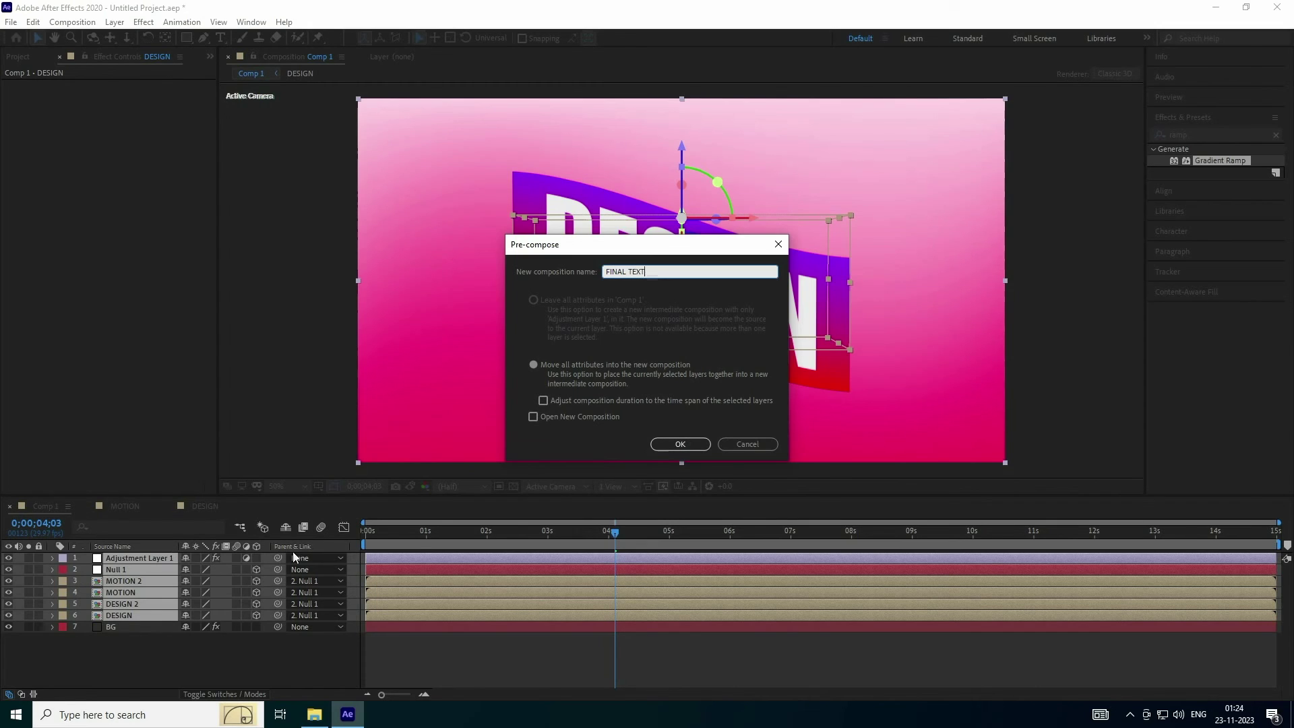
left_click(677, 443)
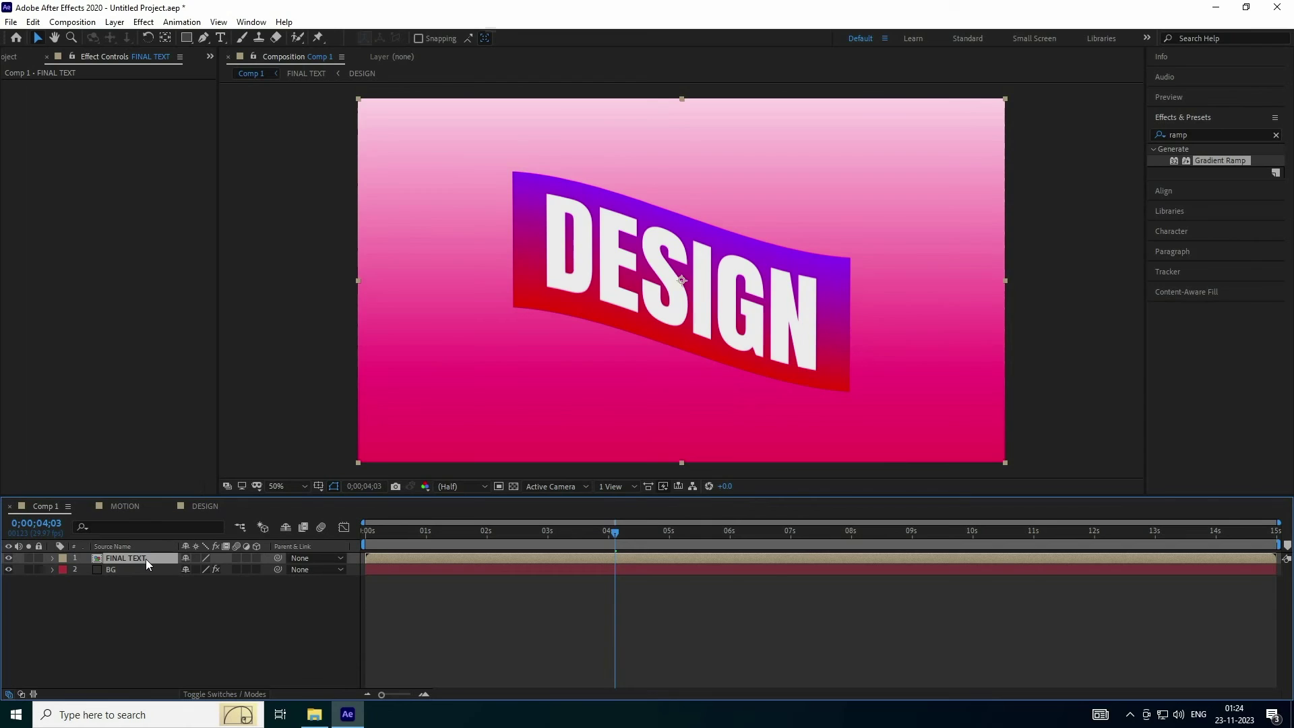
Move the FINAL TEXT layer up by setting its Position to 960, 439, and collapse its properties.
key("p")
left_click_drag(208, 569, 142, 574)
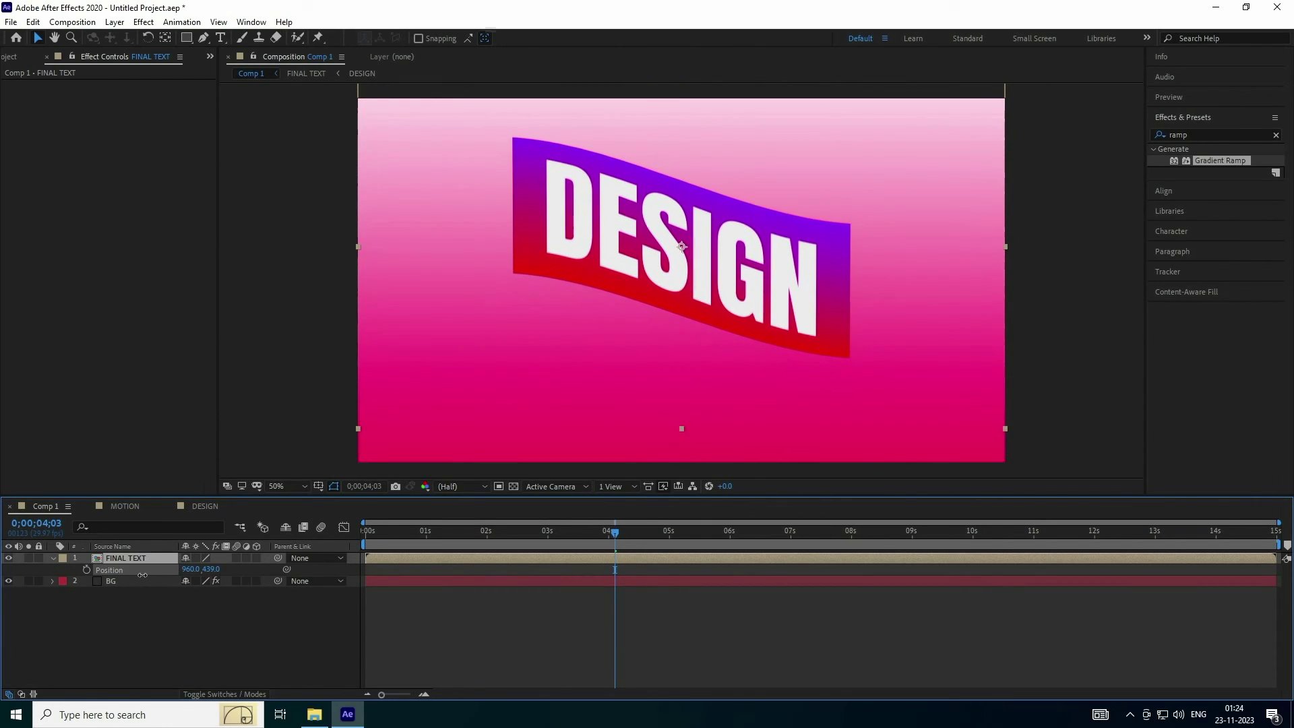
left_click(52, 558)
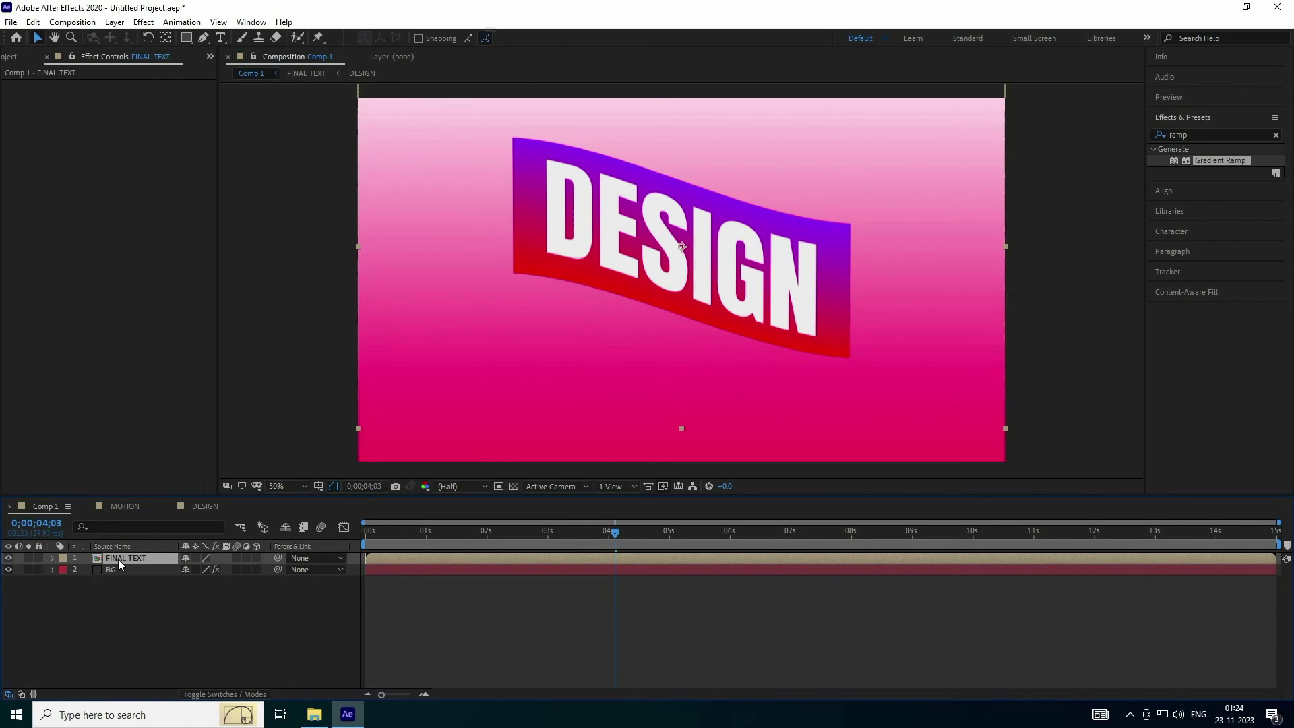
Duplicate the FINAL TEXT layer and rename the lower copy FINAL TEXT SHADW.
key("ctrl+d")
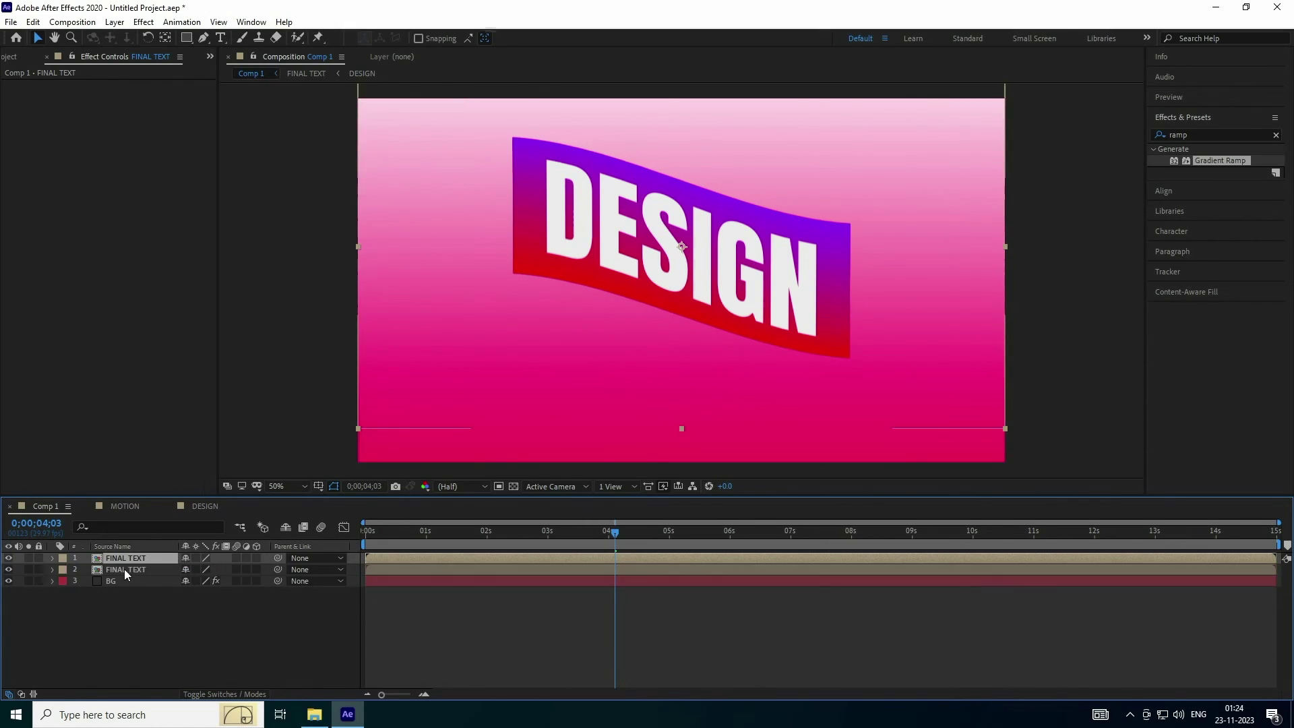
right_click(132, 568)
left_click(181, 544)
key("Return")
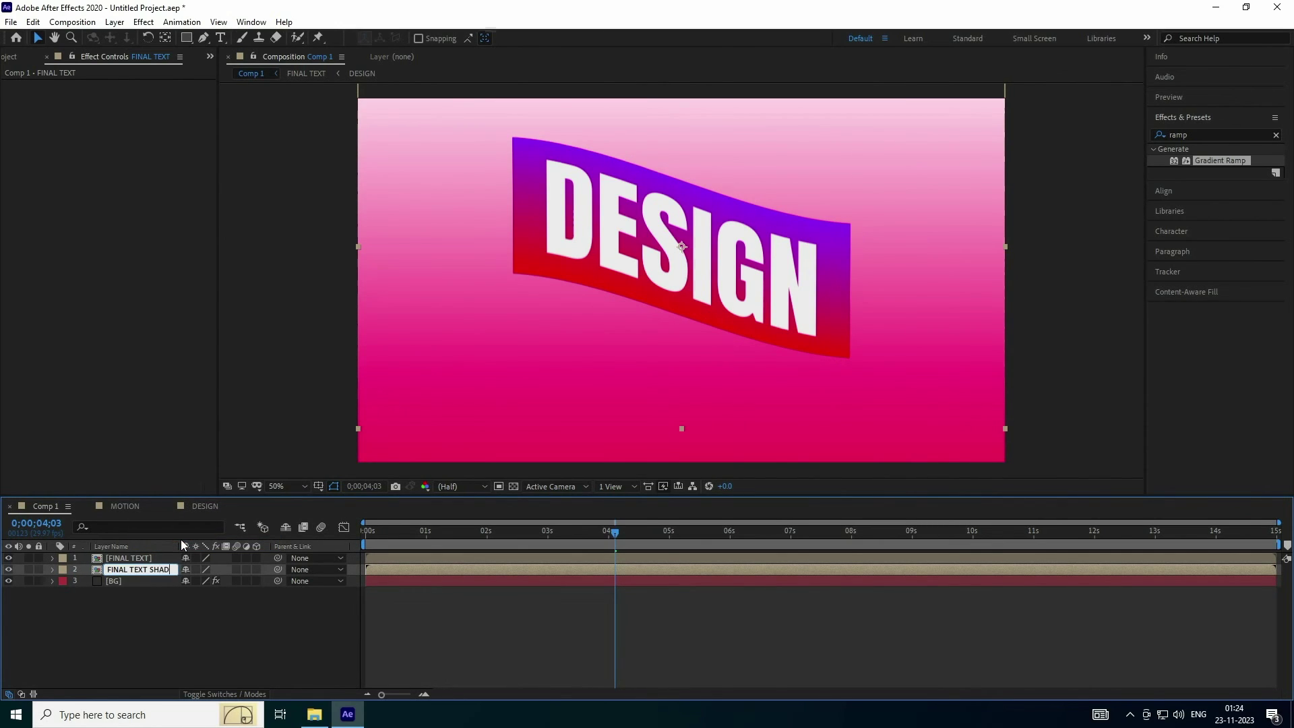
key("Return")
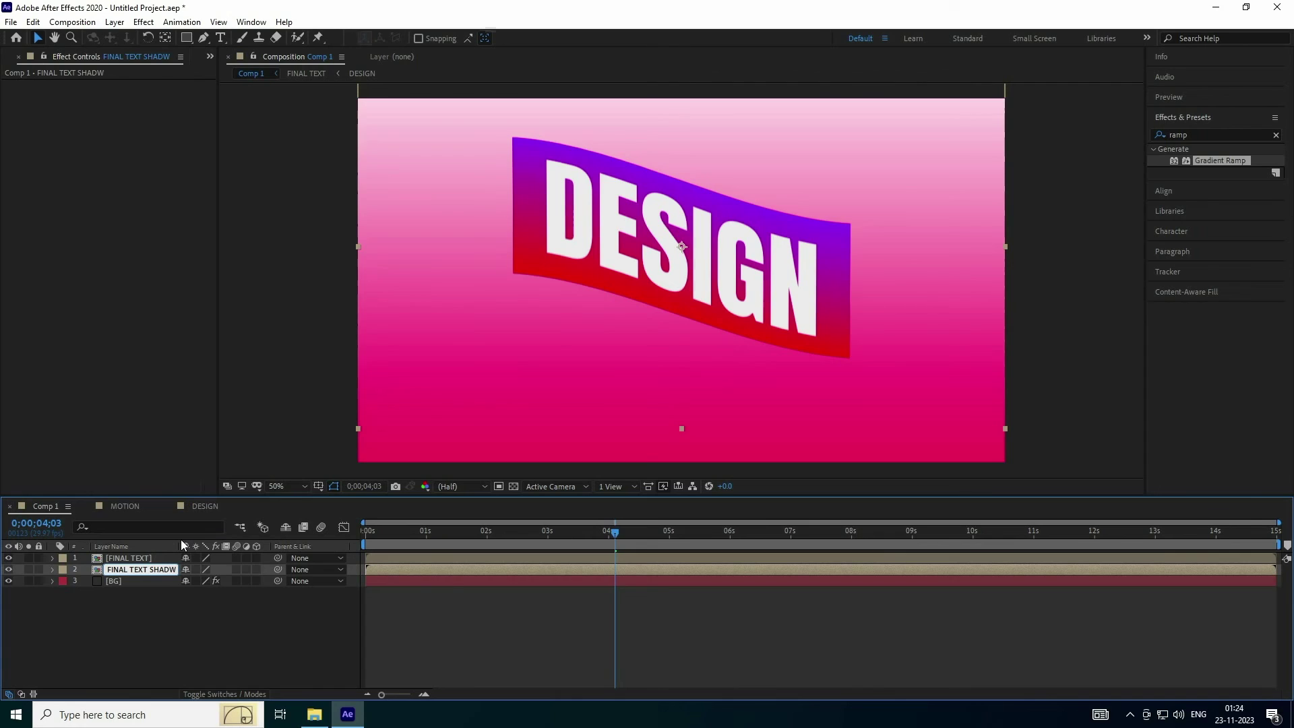
Find the Fill effect and apply it to the FINAL TEXT SHADW layer.
left_click(1203, 136)
type("fill")
left_click(1205, 217)
left_click_drag(1206, 216, 138, 570)
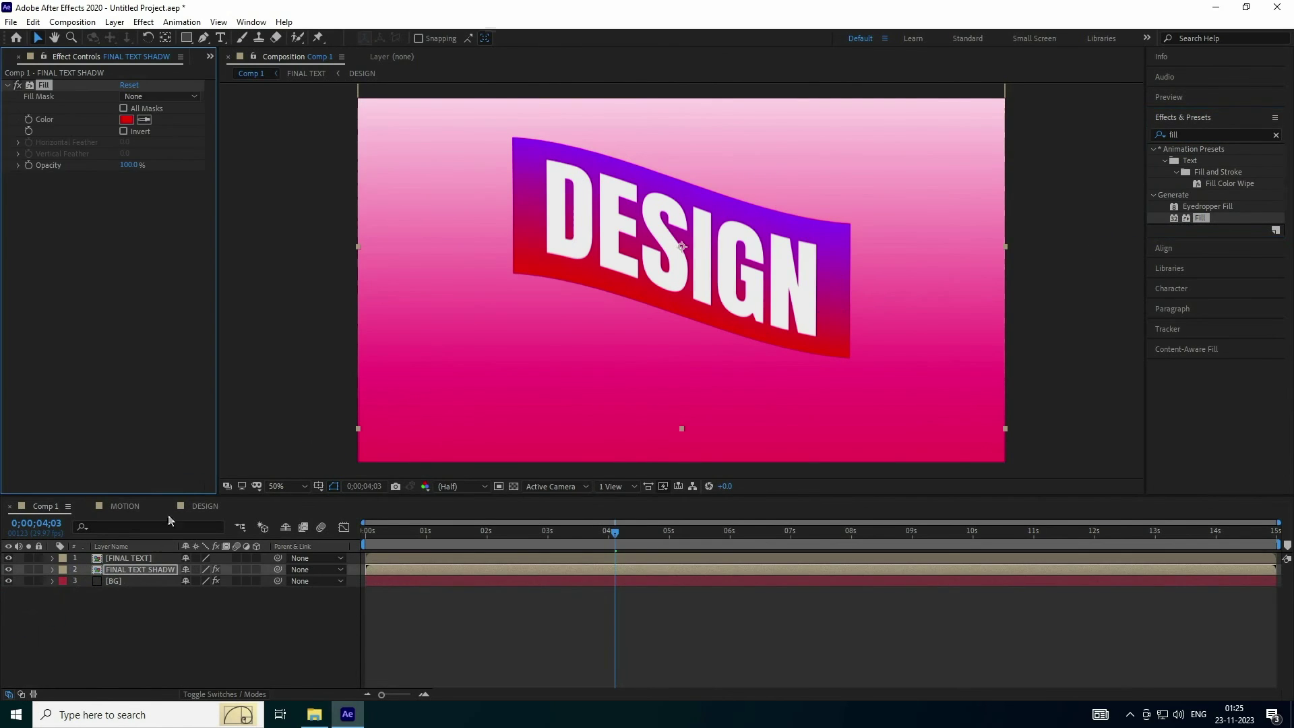
Set the FINAL TEXT SHADW layer's Fill color to black and move the layer down to Position 960, 884.
left_click(126, 119)
left_click_drag(520, 427, 486, 442)
left_click(780, 275)
key("p")
left_click_drag(204, 581, 510, 574)
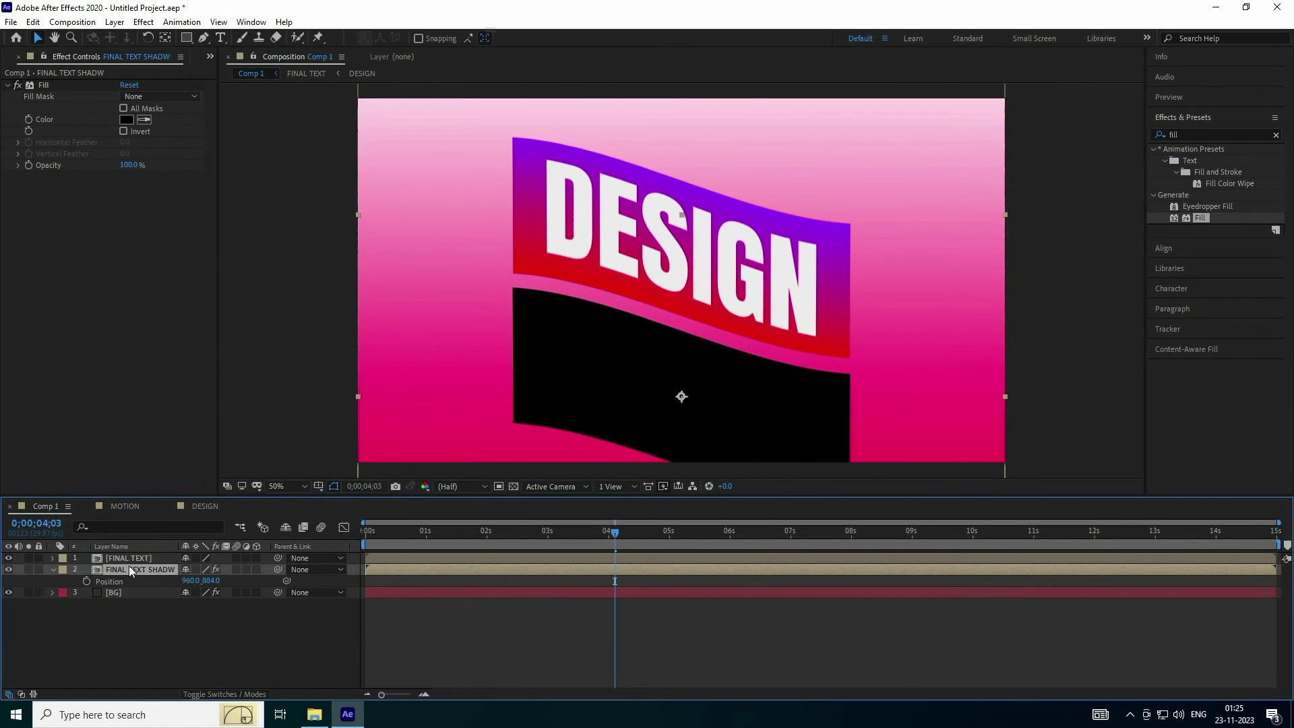
Unlink the shadow layer's Scale proportions and set the Scale to 105% horizontally and 20% vertically.
key("s")
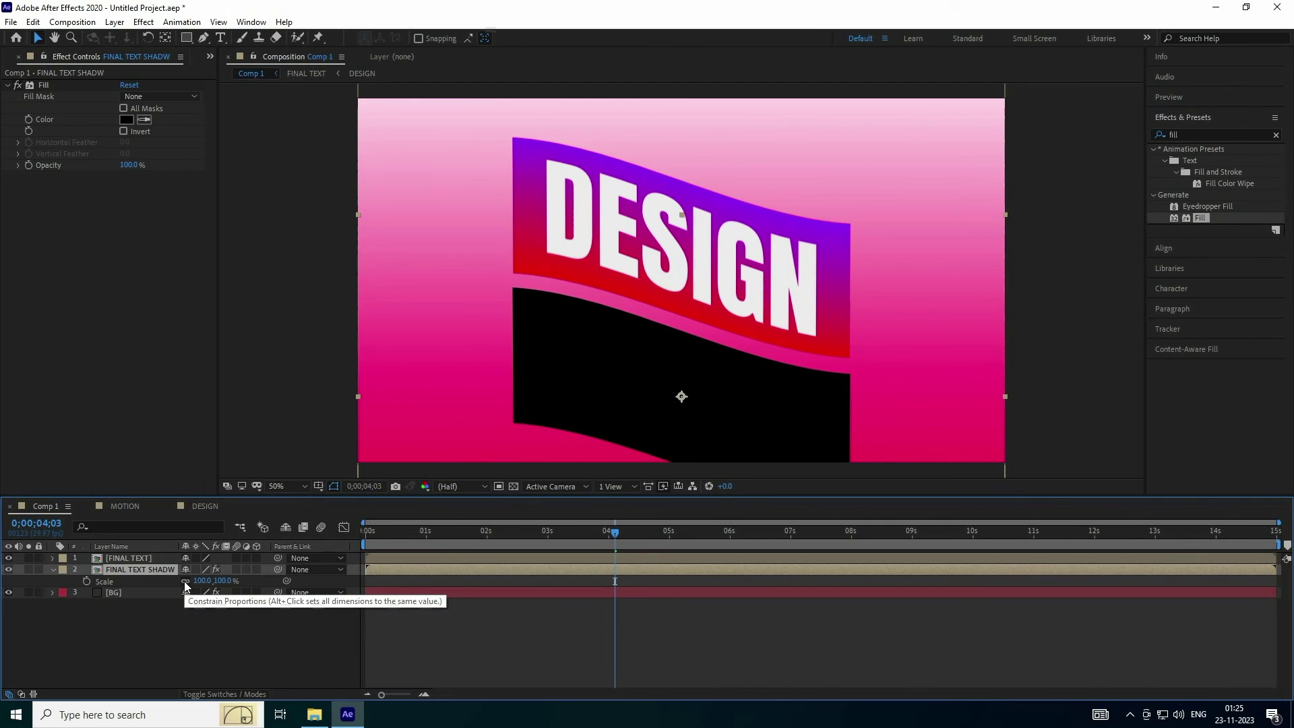
left_click(184, 581)
mouse_move(222, 580)
left_mouse_down()
mouse_move(169, 588)
mouse_move(202, 593)
left_mouse_up()
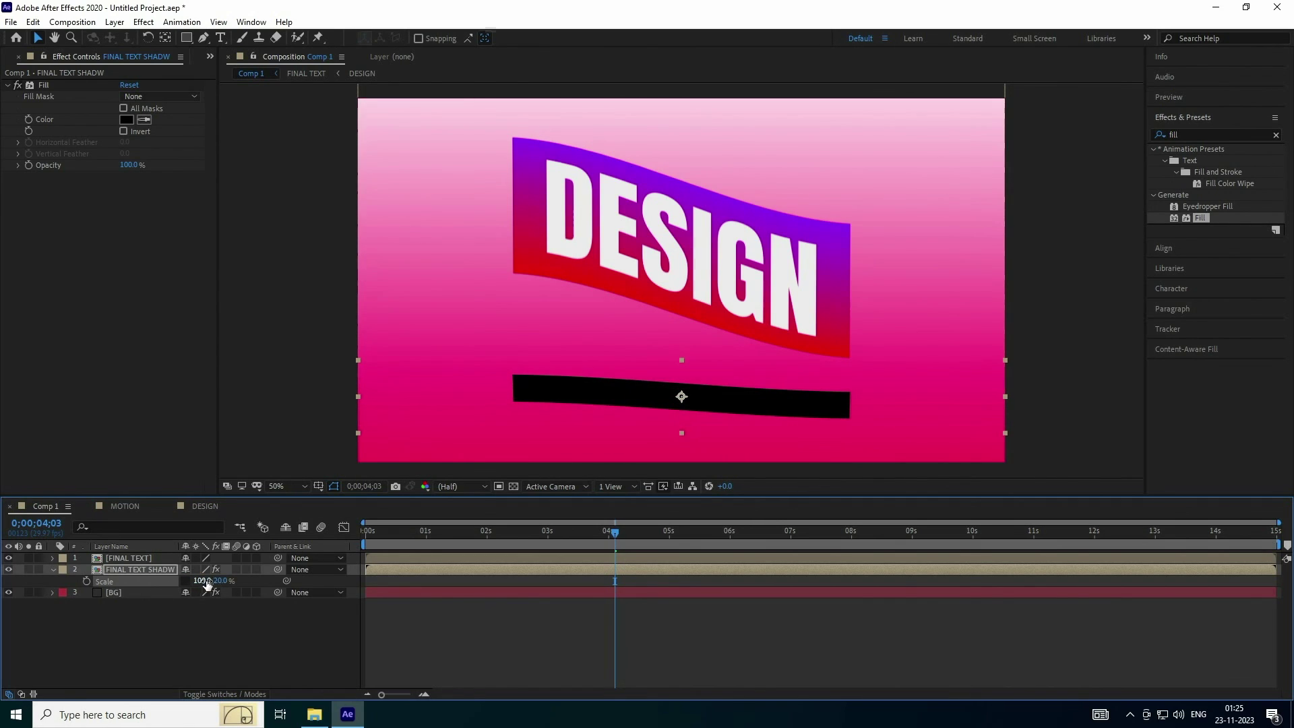
left_click(202, 581)
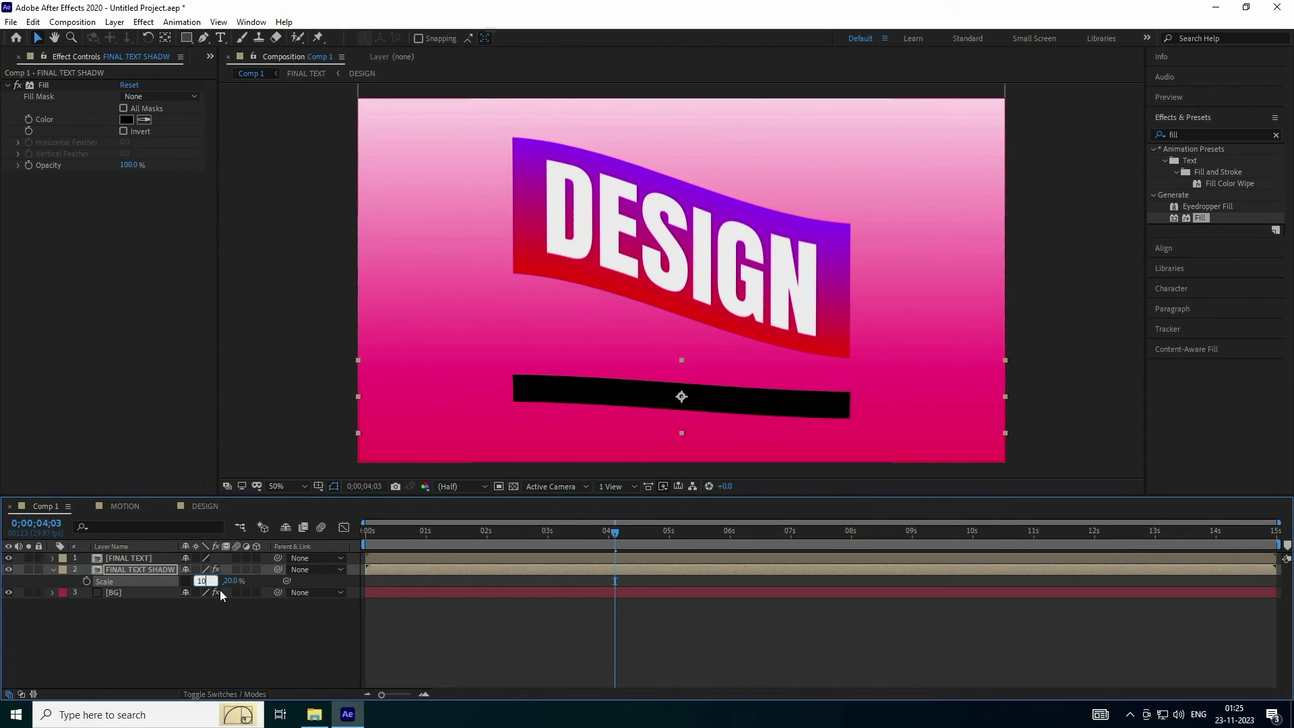
key("Return")
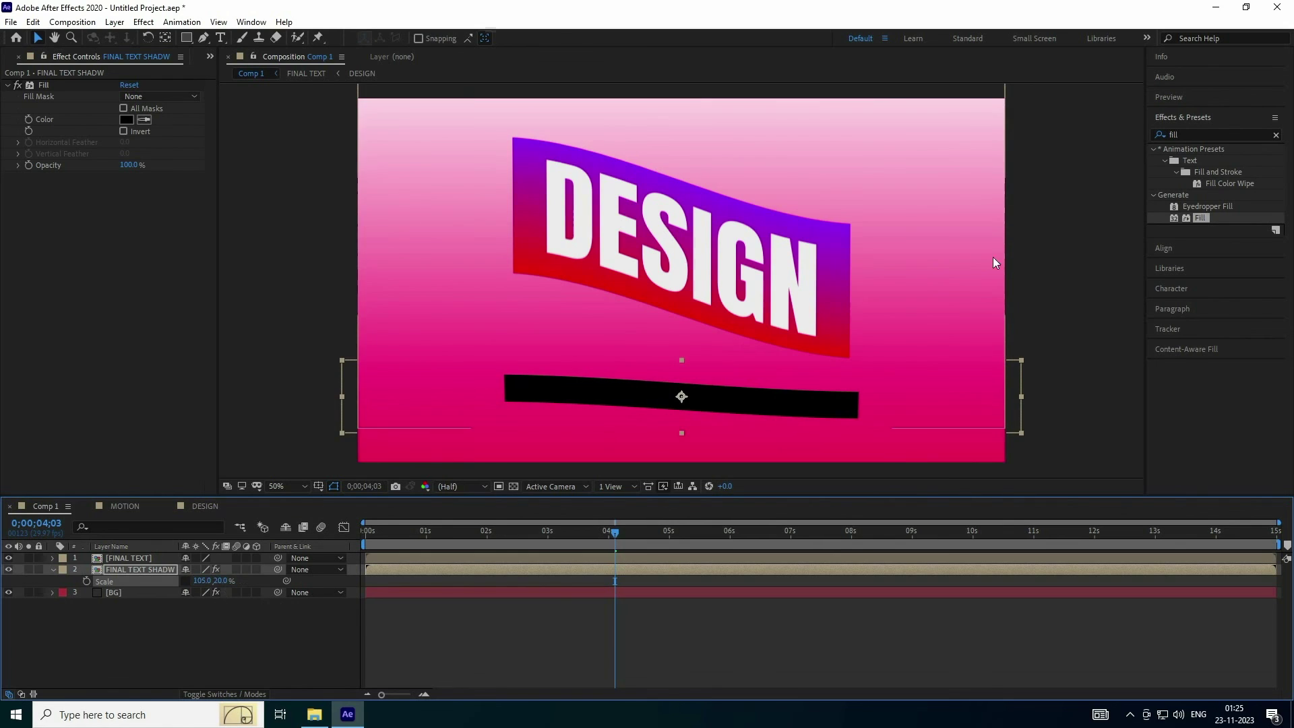
Apply Gaussian Blur (Legacy) to the FINAL TEXT SHADW layer and set its Blurriness to 250.
left_click(1183, 134)
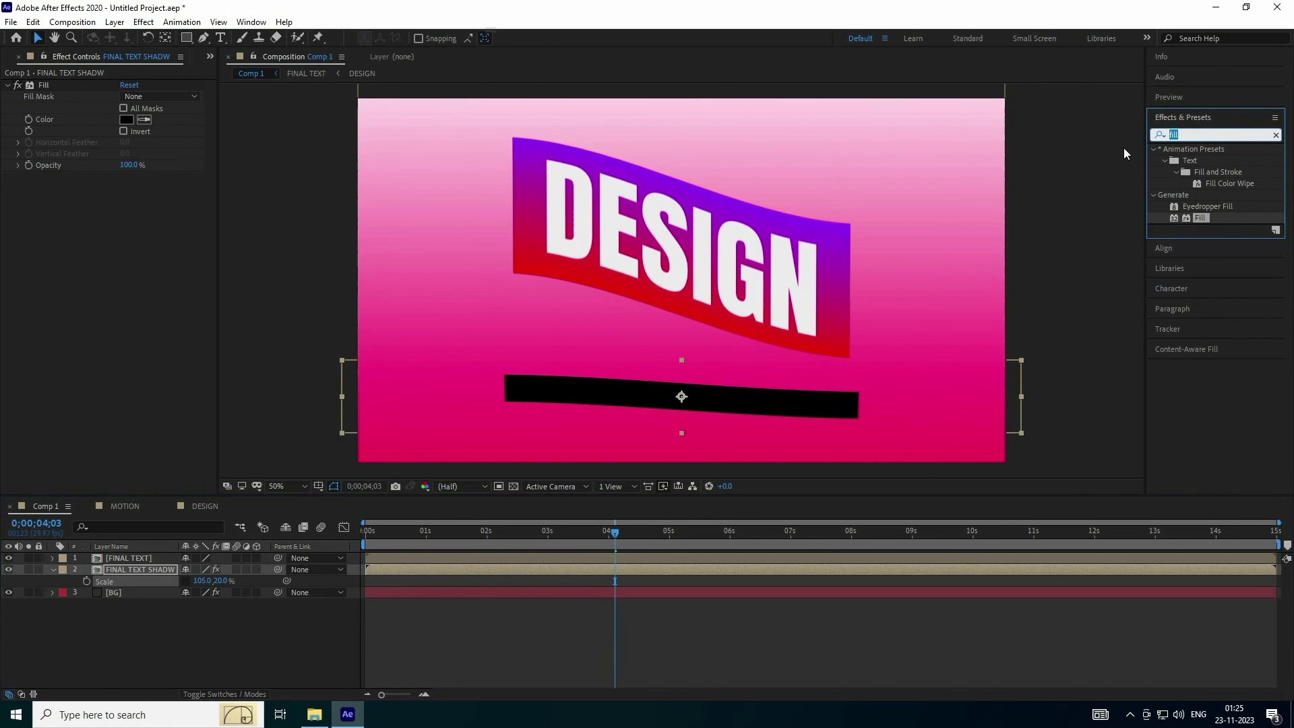
type("blu")
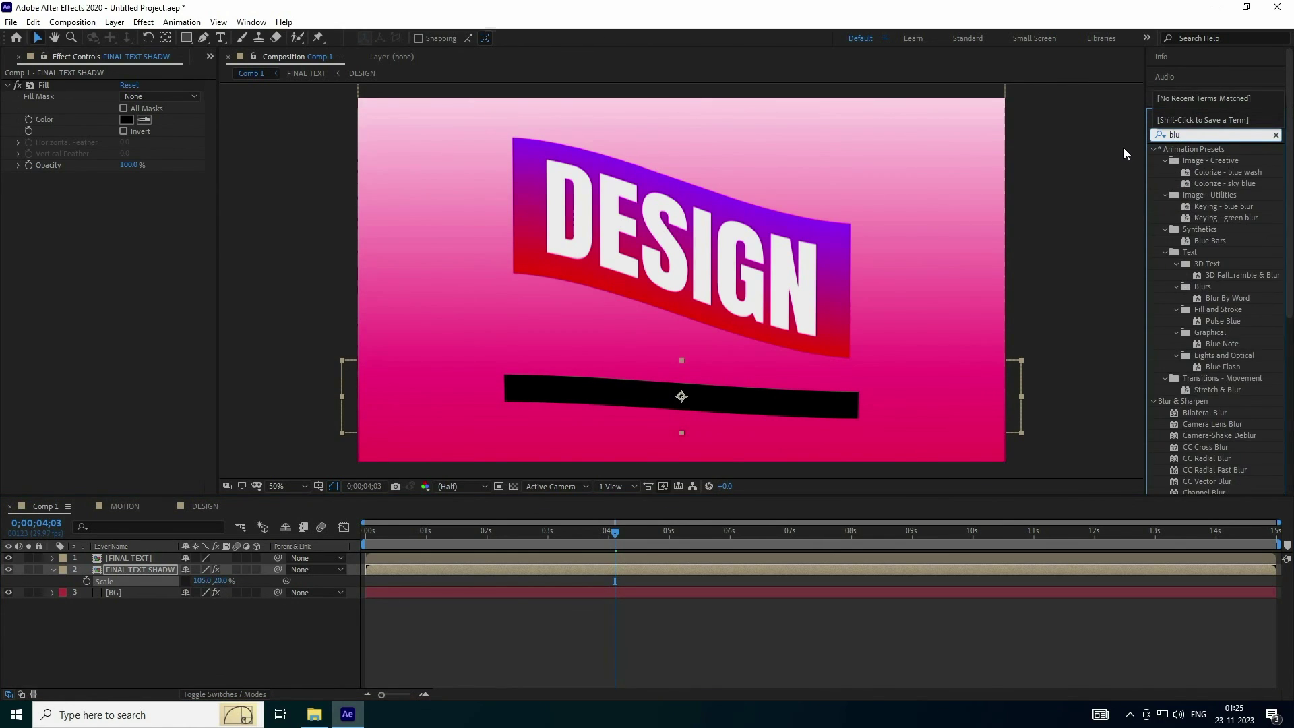
type("r")
left_click_drag(1212, 479, 151, 565)
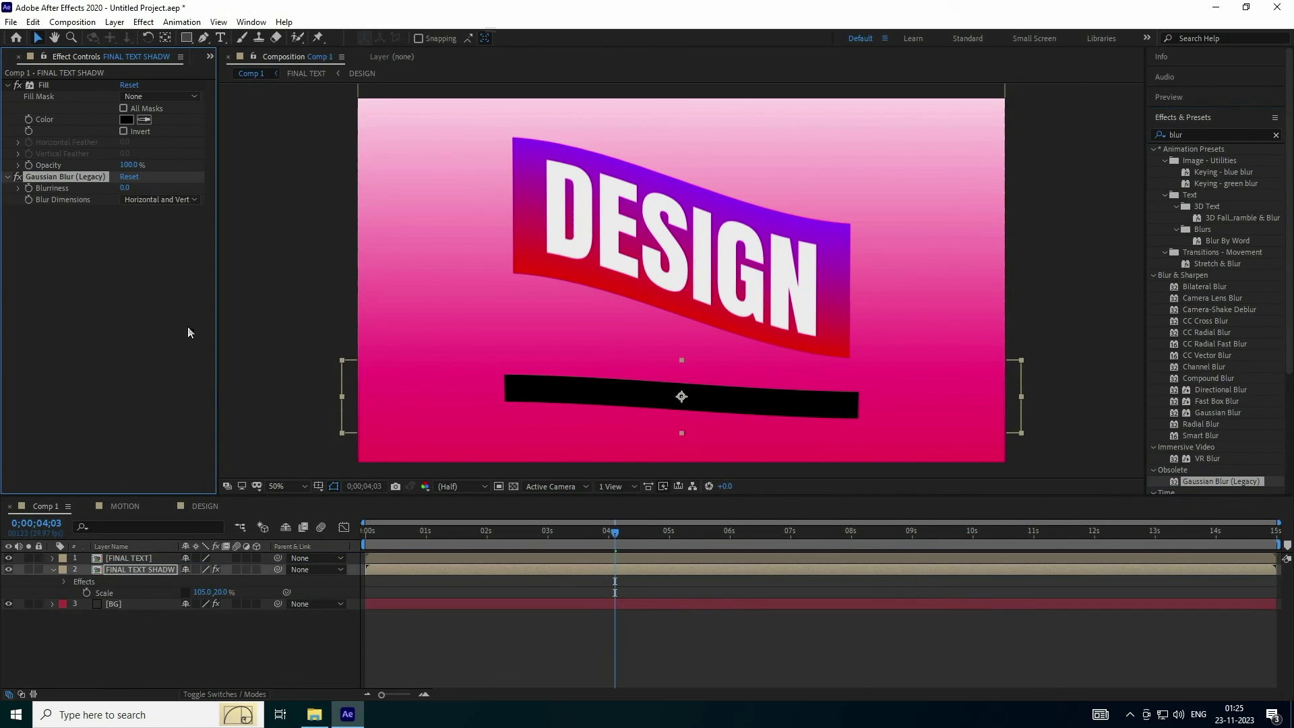
left_click(125, 188)
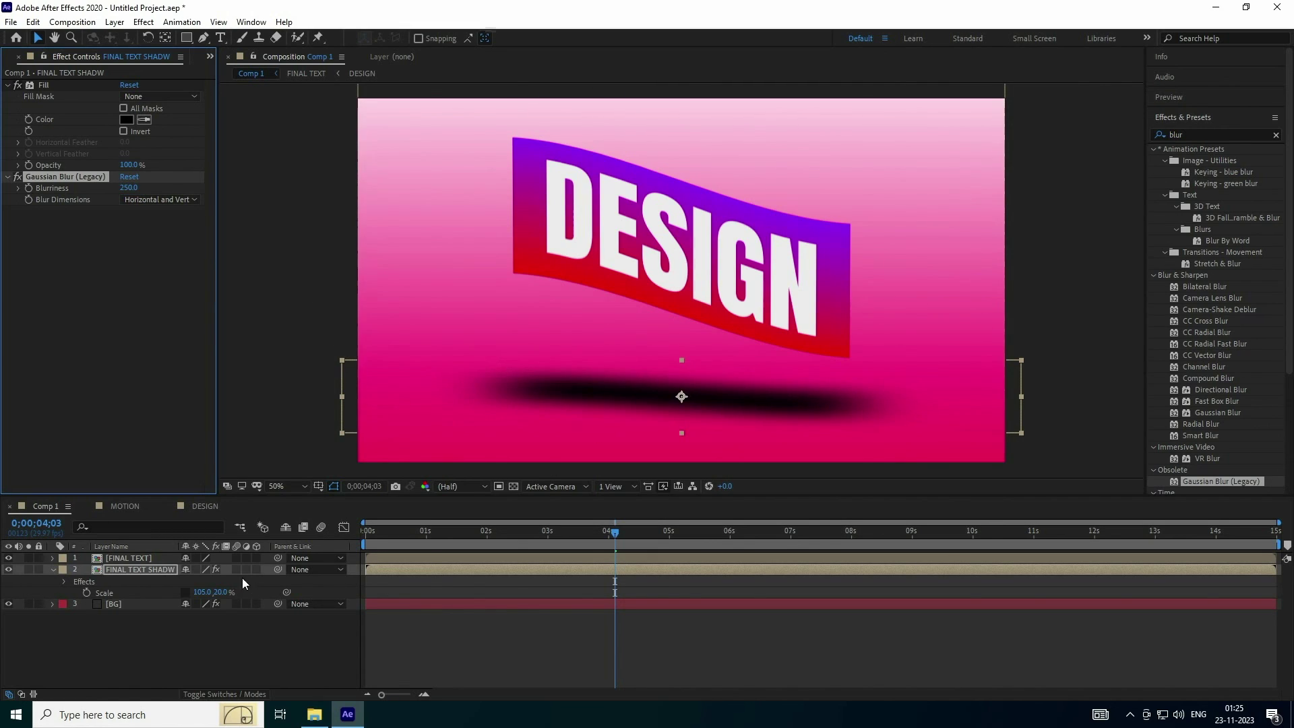
Lower the shadow layer to Position 960, 923 and set its Opacity to 30%.
left_click(153, 570)
key("p")
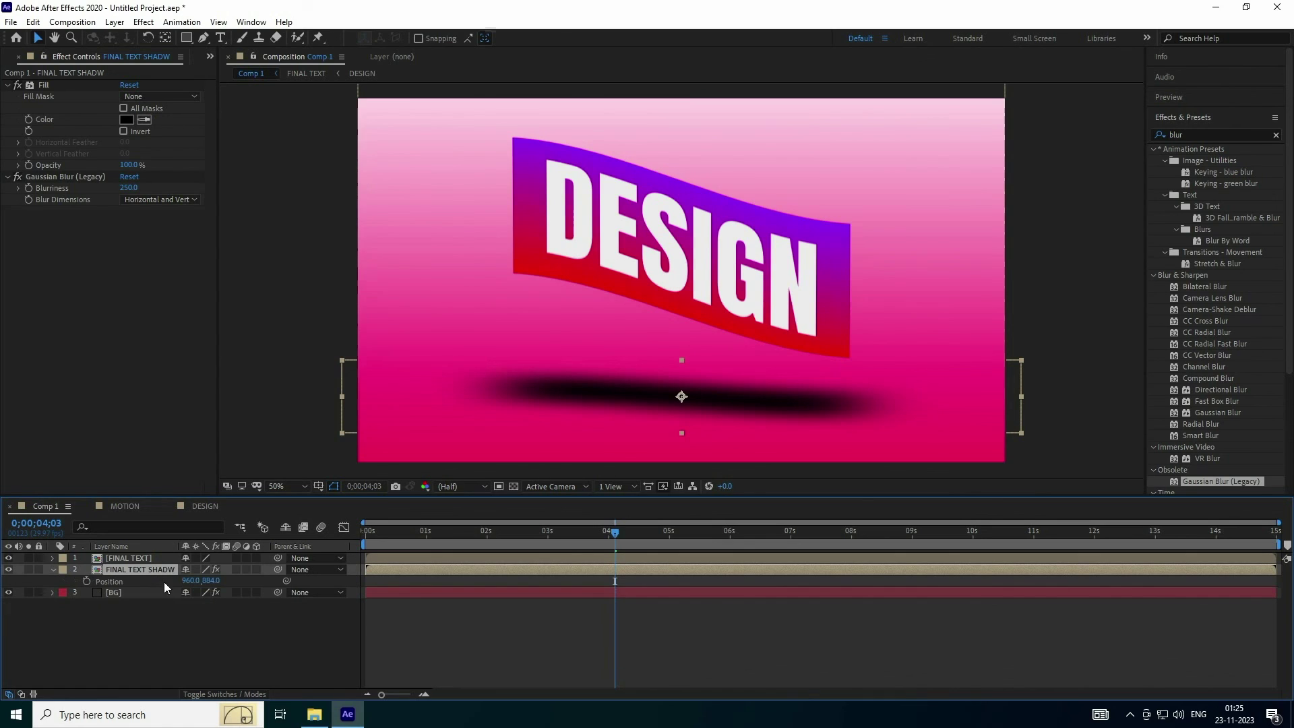
left_click_drag(211, 581, 236, 583)
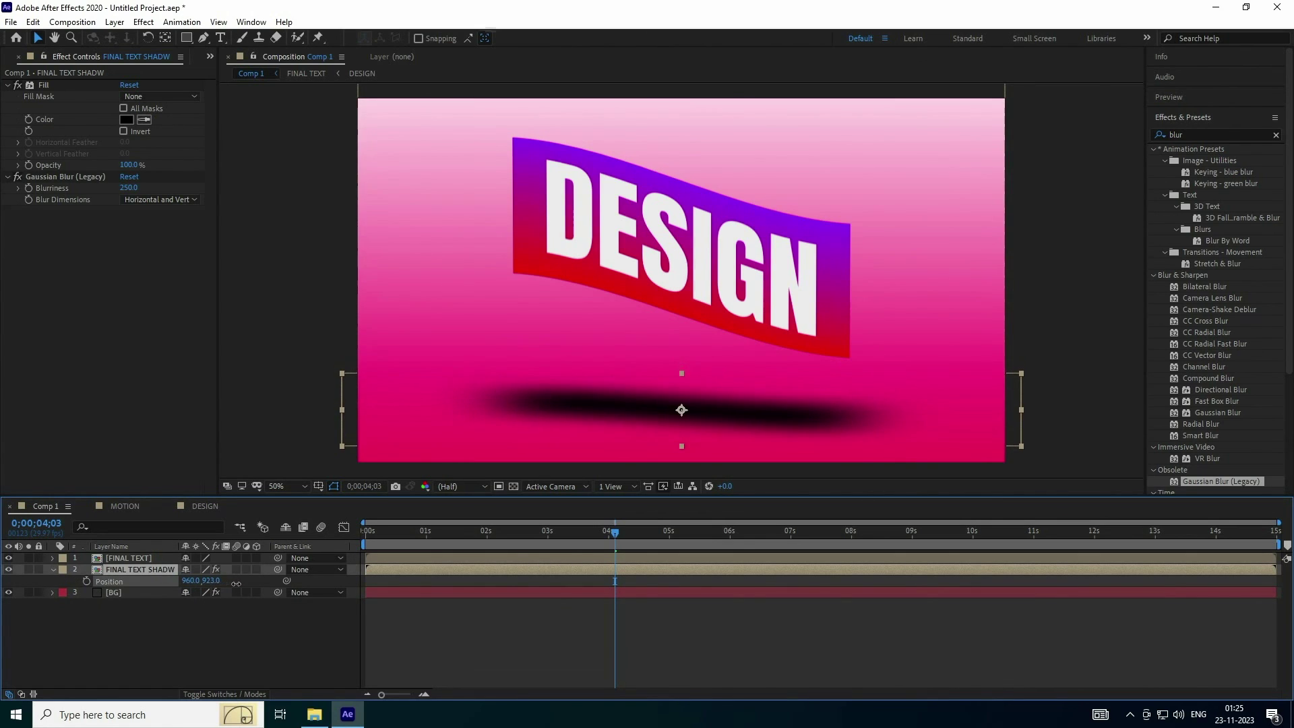
left_click_drag(147, 572, 244, 557)
key("t")
left_click(191, 580)
type("30")
key("Return")
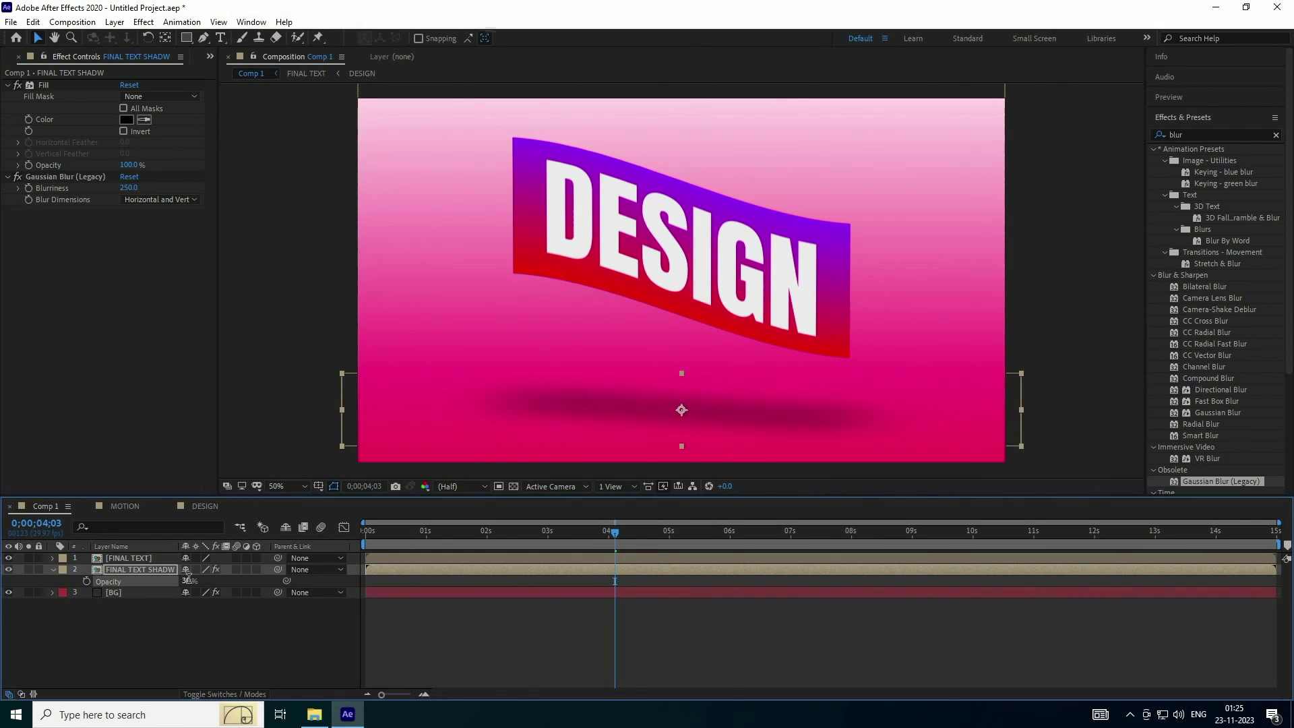
Return to the start of the timeline, fit the composition view up to 100%, and briefly preview the animation.
left_click(603, 530)
left_click_drag(590, 538, 297, 540)
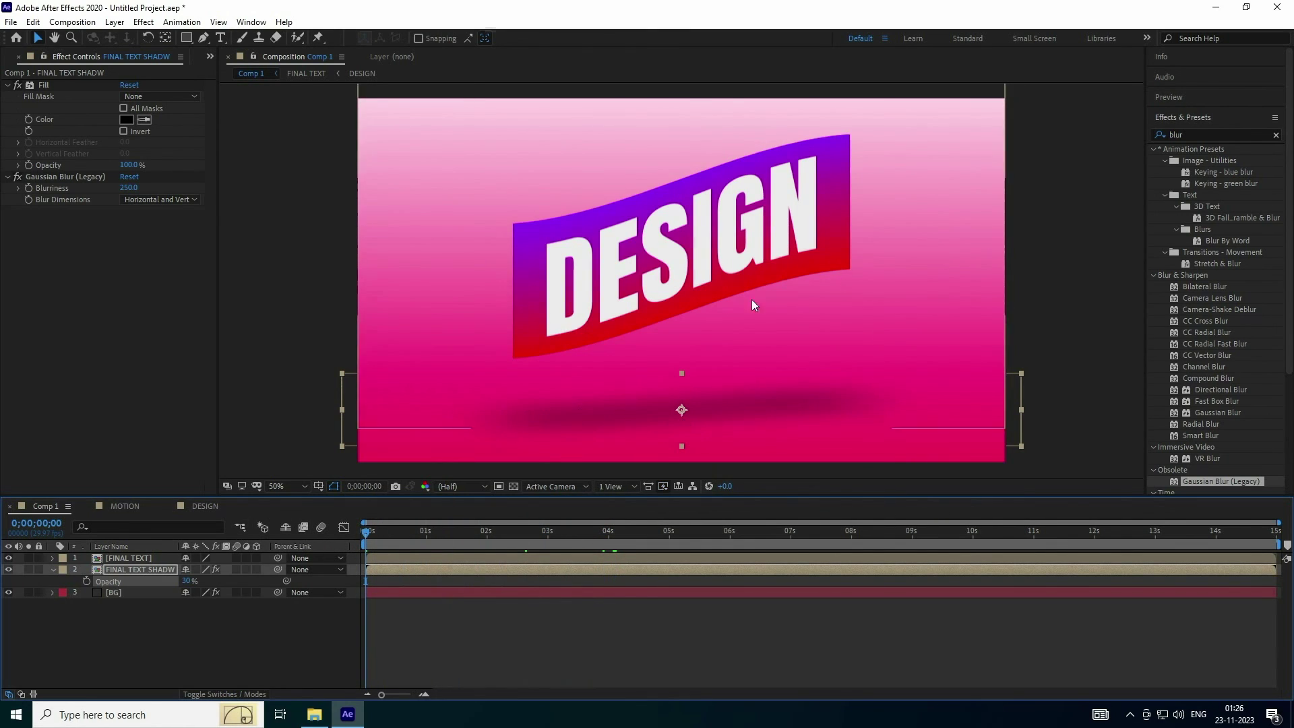
left_click_drag(347, 502, 347, 556)
left_click(304, 541)
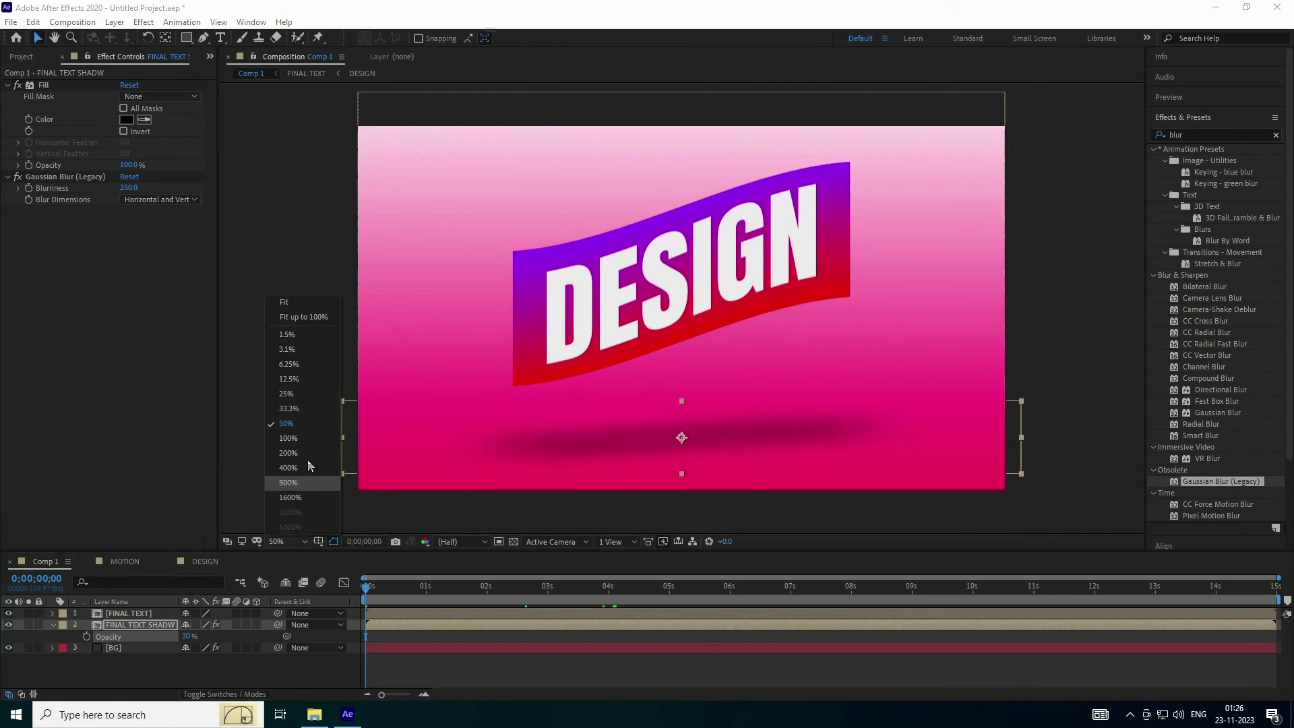
left_click(303, 316)
left_click(1173, 96)
left_click(1213, 116)
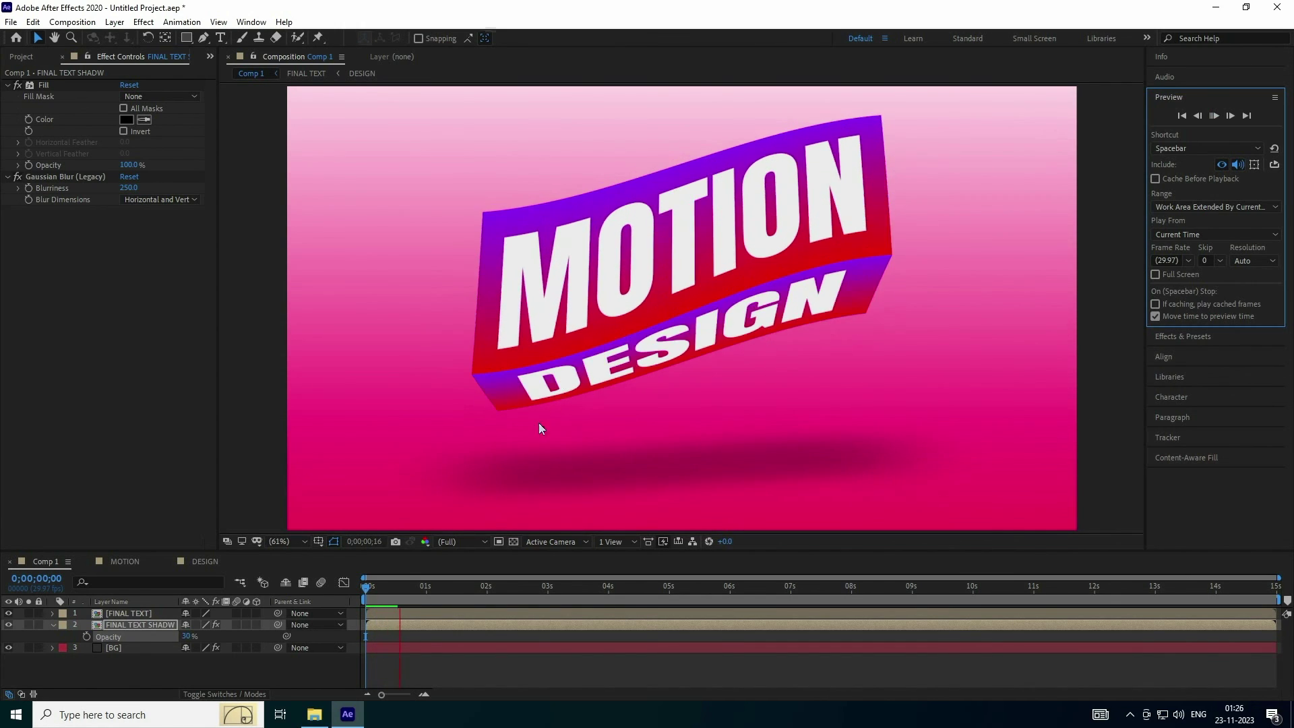
key("space")
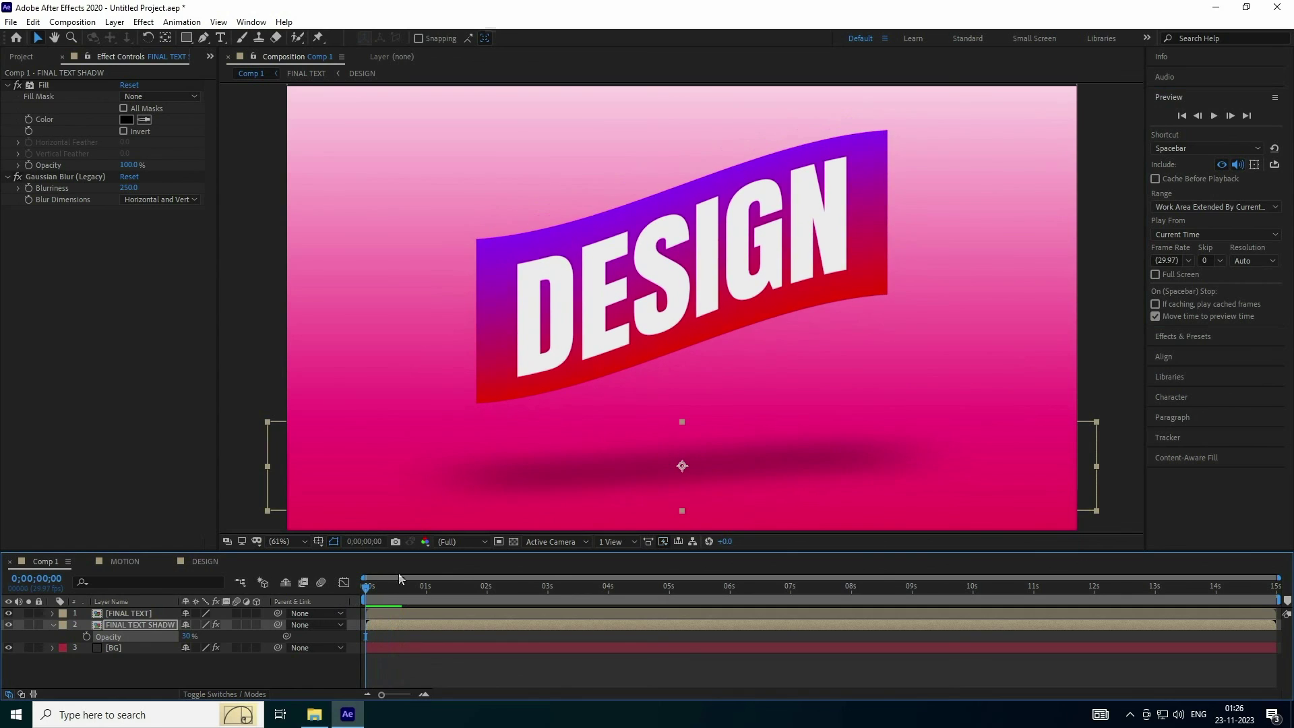
Set the composition's preview resolution to Half and play the animation from the first frame.
left_click(448, 541)
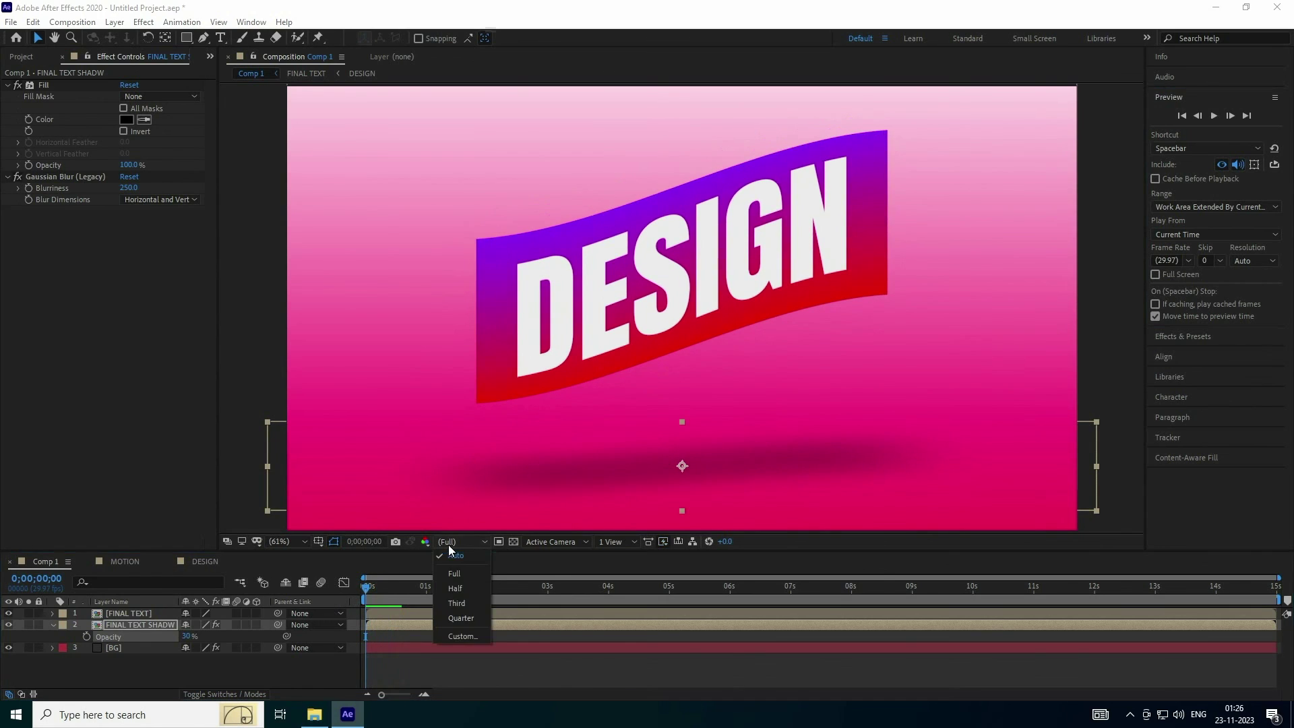
left_click(456, 588)
left_click(1213, 117)
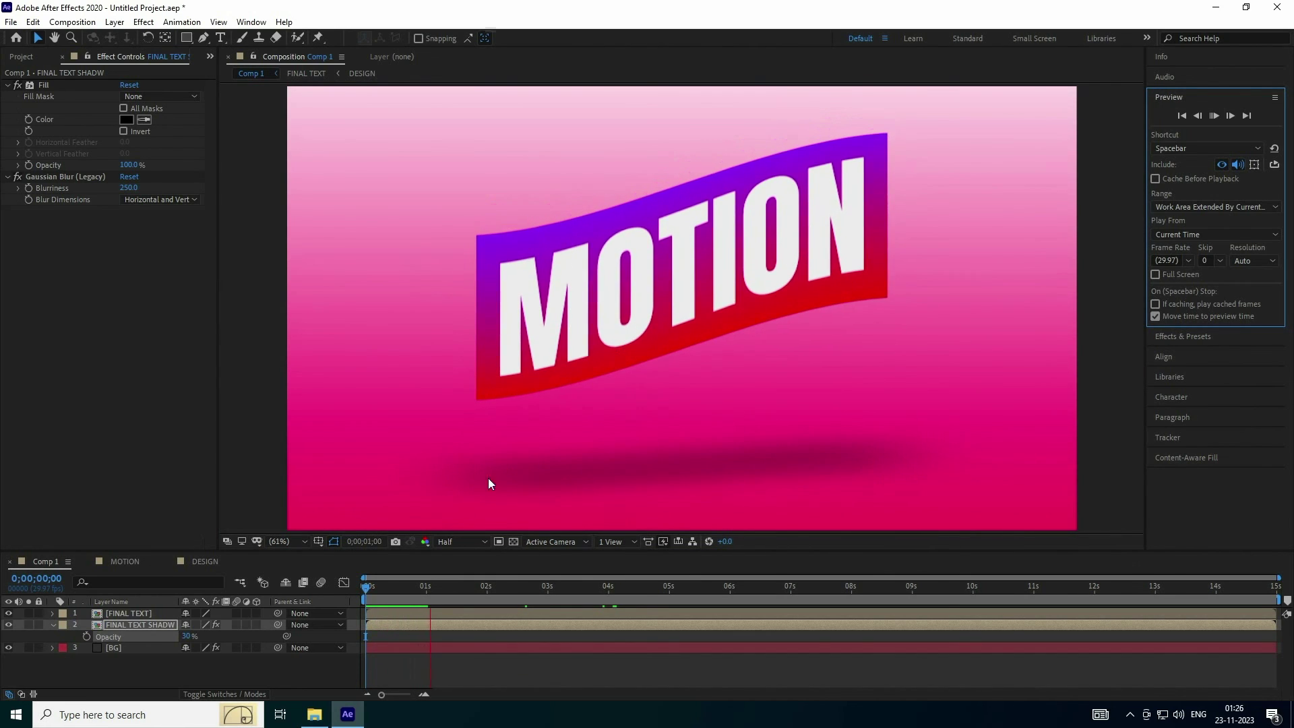
left_click(437, 585)
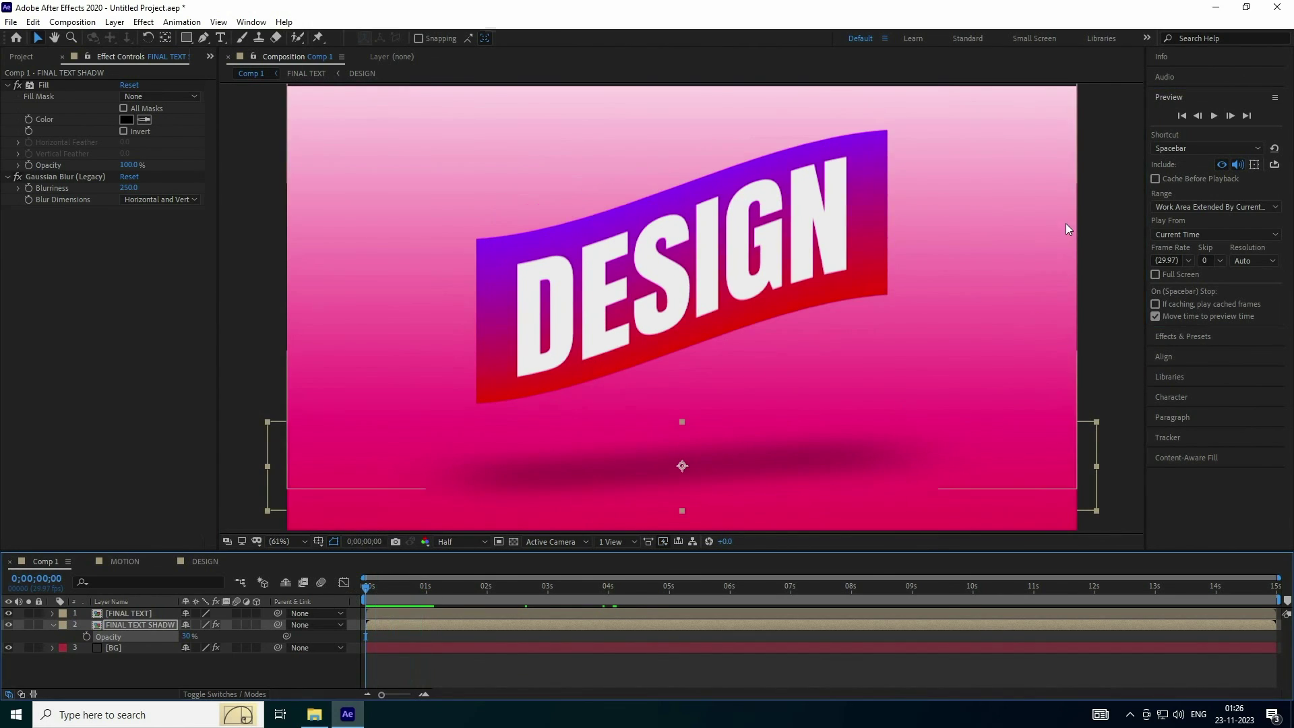
left_click(1213, 115)
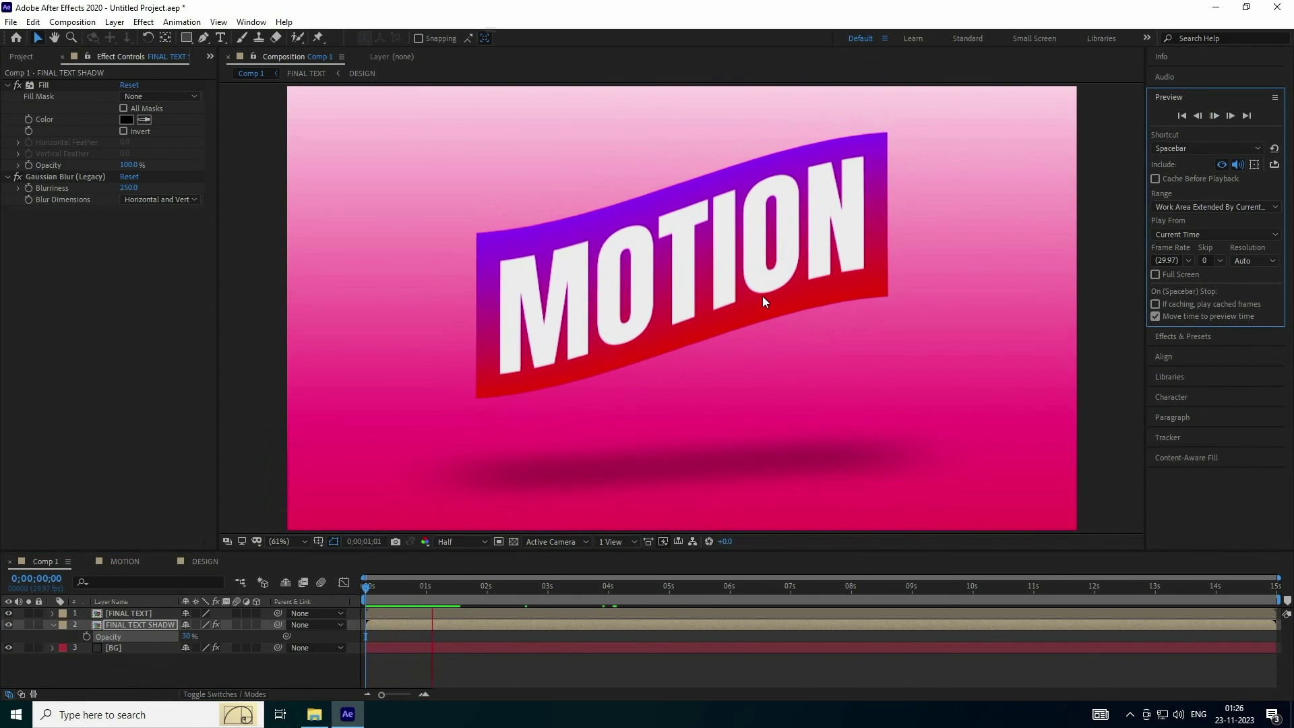